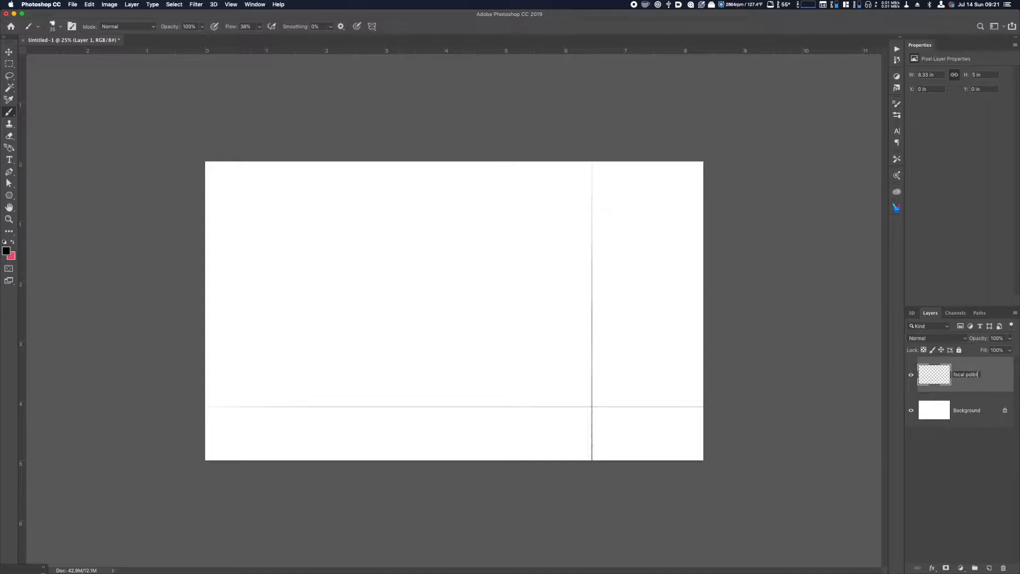
# - Name the sketch layer "focal point" and mark a dot where the horizon and vertical guide line cross
pyautogui.write('t')
pyautogui.press('Return')
pyautogui.click(592, 407)
# - Sketch a tall foreground fence post near the canvas's left edge and a tiny distant post on the horizon
pyautogui.click(467, 406)
pyautogui.moveTo(224, 320); pyautogui.dragTo(231, 440)
pyautogui.moveTo(221, 314)
pyautogui.mouseDown()
pyautogui.moveTo(248, 314)
pyautogui.moveTo(247, 434)
pyautogui.mouseUp()
pyautogui.click(238, 443)
pyautogui.moveTo(466, 395); pyautogui.dragTo(469, 402)
pyautogui.press('super+z')
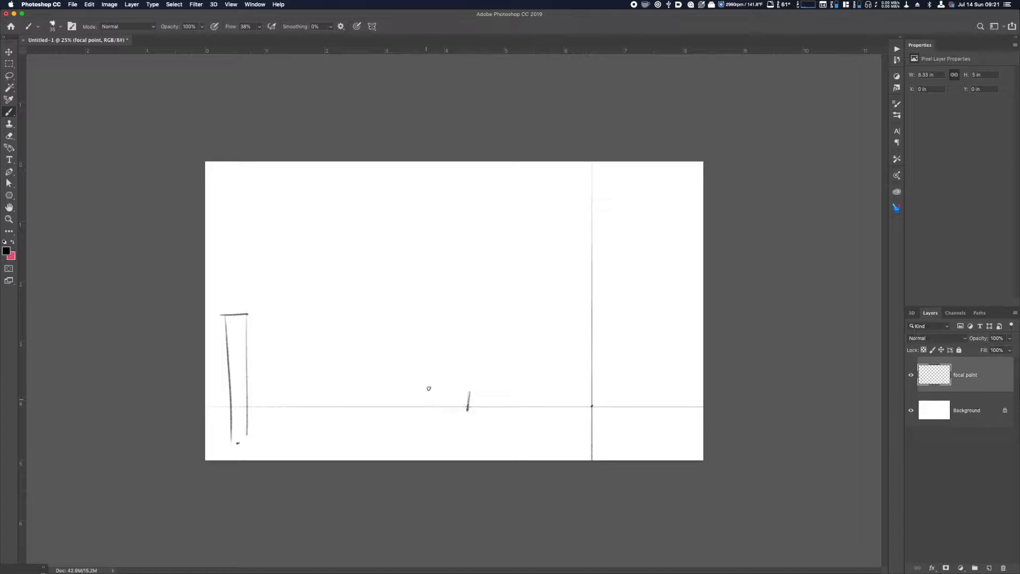
# - Sketch two intermediate fence posts between the tall and the tiny one, shrinking in size towards the focal point
pyautogui.moveTo(424, 373); pyautogui.dragTo(420, 413)
pyautogui.moveTo(424, 372); pyautogui.dragTo(422, 417)
pyautogui.moveTo(336, 344); pyautogui.dragTo(336, 423)
pyautogui.press('super+z')
pyautogui.moveTo(337, 344); pyautogui.dragTo(337, 422)
pyautogui.moveTo(339, 347); pyautogui.dragTo(343, 440)
pyautogui.moveTo(343, 366); pyautogui.dragTo(341, 432)
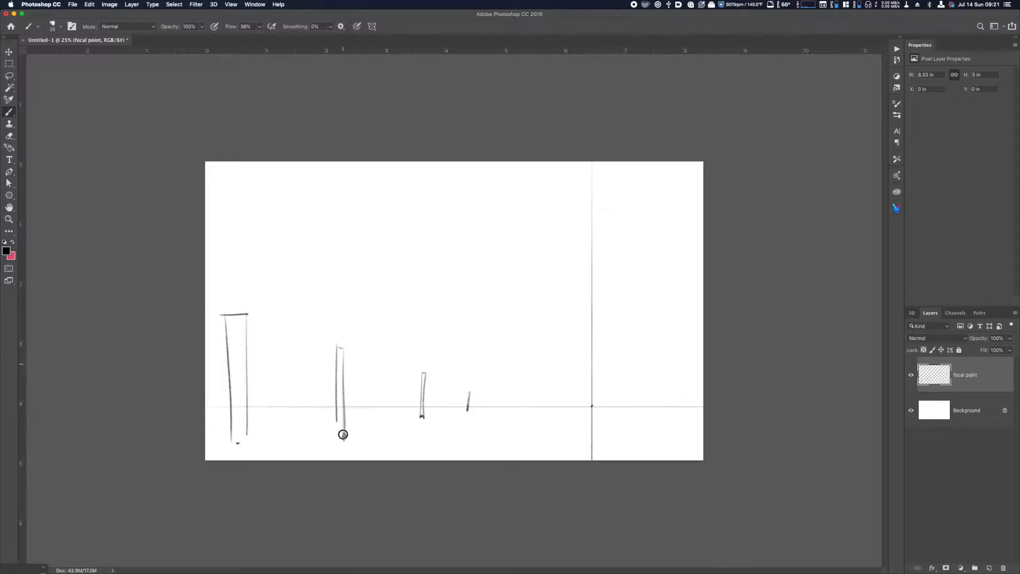
# - Draw the lower fence rails connecting the posts along the horizon, converging towards the focal point
pyautogui.moveTo(227, 399)
pyautogui.mouseDown()
pyautogui.moveTo(226, 420)
pyautogui.moveTo(356, 413)
pyautogui.moveTo(342, 401)
pyautogui.mouseUp()
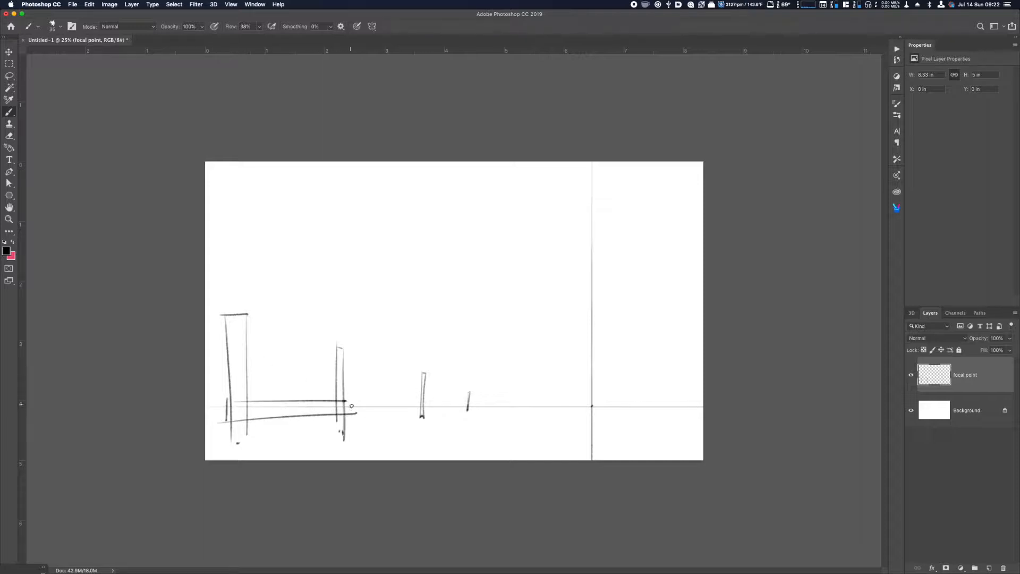
pyautogui.moveTo(344, 400)
pyautogui.mouseDown()
pyautogui.moveTo(450, 417)
pyautogui.moveTo(450, 405)
pyautogui.moveTo(422, 406)
pyautogui.moveTo(450, 403)
pyautogui.mouseUp()
pyautogui.press('super+z')
pyautogui.press('super+z')
pyautogui.press('super+z')
pyautogui.moveTo(426, 409); pyautogui.dragTo(478, 404)
# - Draw the upper fence rails sloping from the tall foreground post down to the most distant posts
pyautogui.moveTo(246, 346); pyautogui.dragTo(323, 362)
pyautogui.press('super+z')
pyautogui.moveTo(234, 339)
pyautogui.mouseDown()
pyautogui.moveTo(339, 365)
pyautogui.moveTo(336, 355)
pyautogui.moveTo(419, 388)
pyautogui.mouseUp()
pyautogui.moveTo(346, 354); pyautogui.dragTo(454, 393)
pyautogui.moveTo(422, 380); pyautogui.dragTo(470, 399)
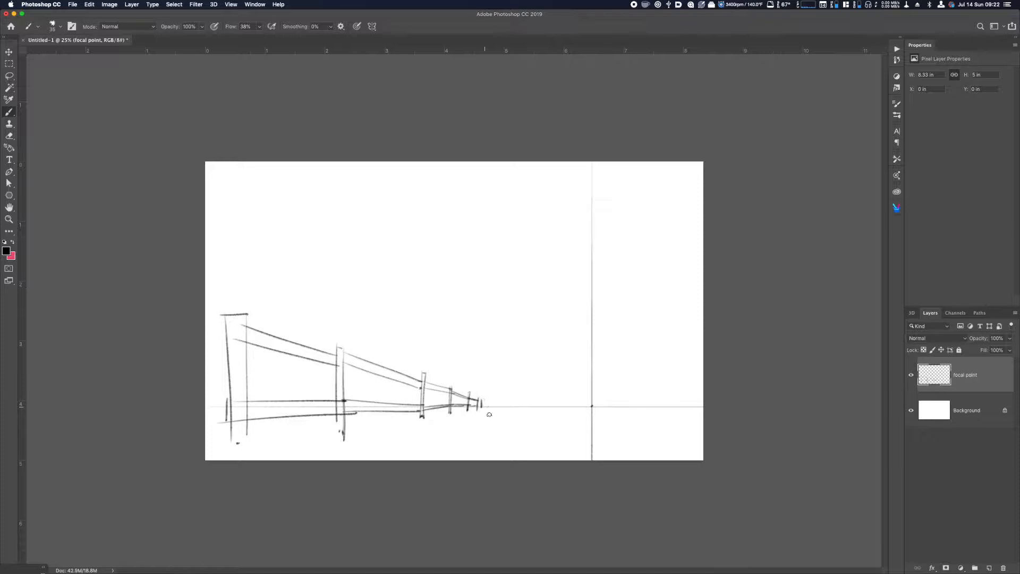
# - Add the farthest fence post, grass tufts at the bases of the two nearest posts, and a rail end on the first post
pyautogui.moveTo(481, 399); pyautogui.dragTo(481, 407)
pyautogui.moveTo(480, 399); pyautogui.dragTo(480, 408)
pyautogui.moveTo(228, 443); pyautogui.dragTo(260, 428)
pyautogui.moveTo(330, 425); pyautogui.dragTo(338, 435)
pyautogui.moveTo(341, 432); pyautogui.dragTo(351, 425)
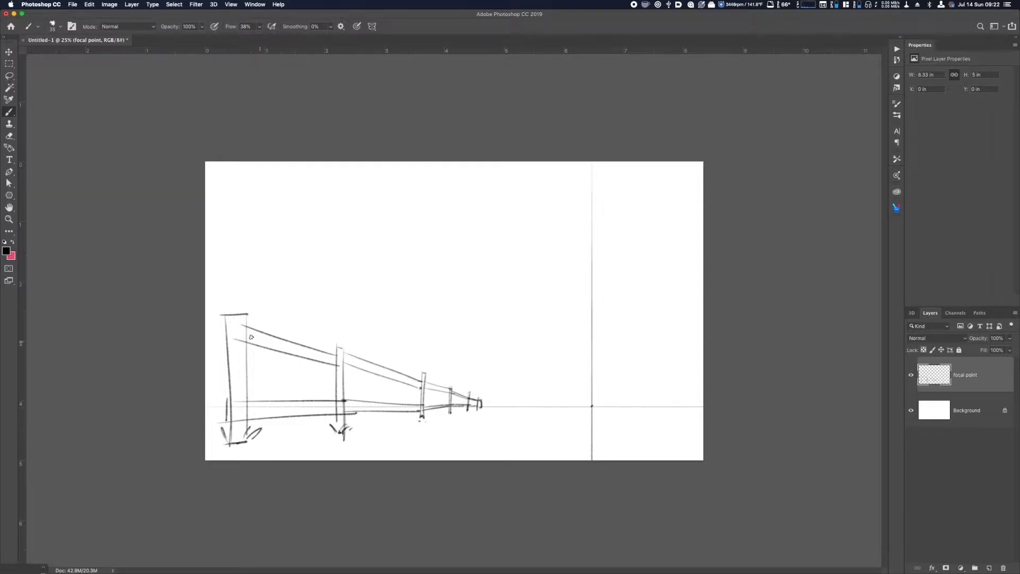
pyautogui.moveTo(221, 321); pyautogui.dragTo(222, 320)
# - Sketch a small house at the focal point with a little box shape beside it, and strengthen the horizon and ground lines
pyautogui.moveTo(585, 407)
pyautogui.mouseDown()
pyautogui.moveTo(590, 380)
pyautogui.moveTo(604, 392)
pyautogui.moveTo(602, 406)
pyautogui.moveTo(588, 387)
pyautogui.moveTo(618, 379)
pyautogui.moveTo(630, 389)
pyautogui.moveTo(627, 408)
pyautogui.moveTo(591, 407)
pyautogui.moveTo(654, 405)
pyautogui.mouseUp()
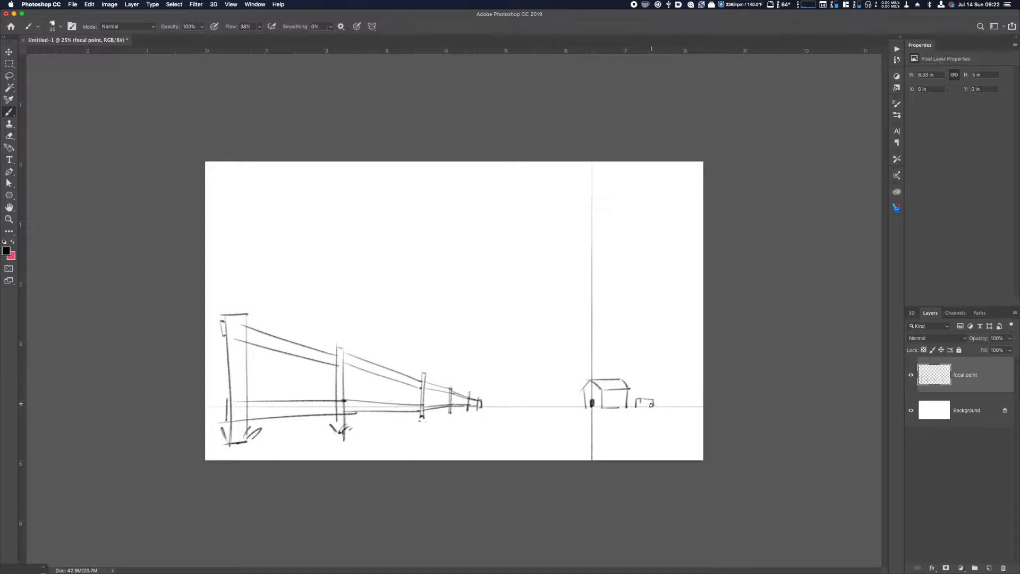
pyautogui.moveTo(636, 407); pyautogui.dragTo(653, 406)
pyautogui.moveTo(492, 407); pyautogui.dragTo(575, 406)
pyautogui.moveTo(326, 423); pyautogui.dragTo(358, 423)
# - Draw a curving road that widens from the house to the canvas's lower edge, and extend the fence's far end
pyautogui.moveTo(591, 407); pyautogui.dragTo(401, 482)
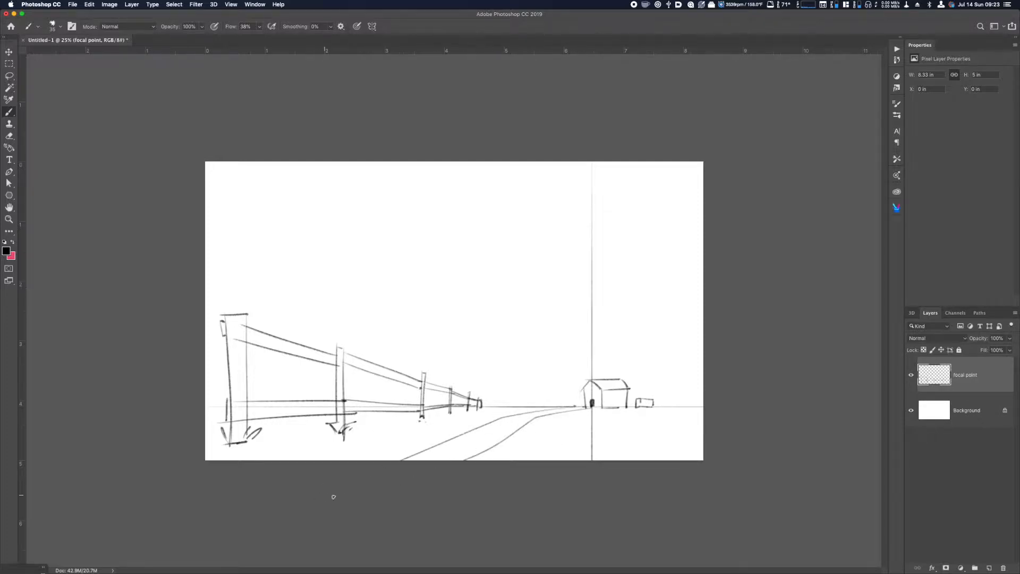
pyautogui.moveTo(571, 407)
pyautogui.mouseDown()
pyautogui.moveTo(446, 427)
pyautogui.moveTo(372, 494)
pyautogui.mouseUp()
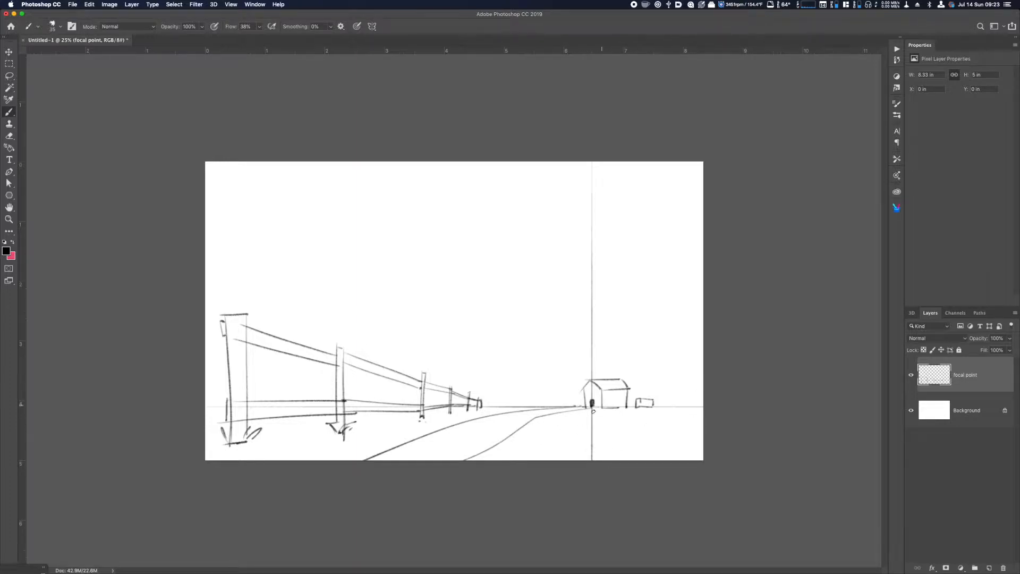
pyautogui.moveTo(485, 404); pyautogui.dragTo(498, 406)
# - Add roof slats and wall siding to the house and sketch jagged pine trees along the horizon on both sides
pyautogui.press('super+minus')
pyautogui.press('super+equal')
pyautogui.press('super+equal')
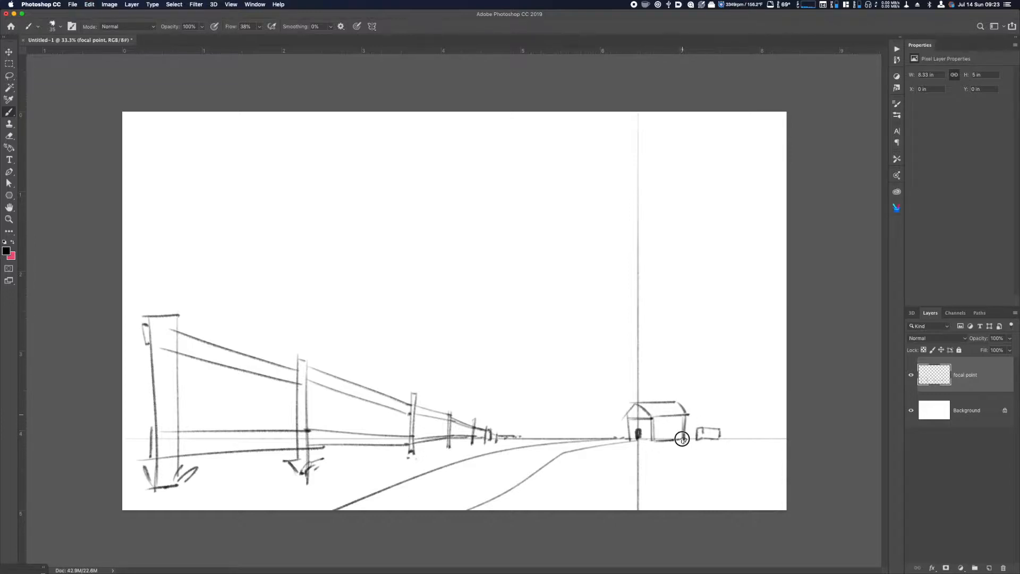
pyautogui.moveTo(643, 404); pyautogui.dragTo(681, 415)
pyautogui.moveTo(529, 433)
pyautogui.mouseDown()
pyautogui.moveTo(550, 412)
pyautogui.moveTo(553, 438)
pyautogui.moveTo(566, 411)
pyautogui.moveTo(569, 438)
pyautogui.moveTo(581, 438)
pyautogui.moveTo(593, 408)
pyautogui.moveTo(594, 438)
pyautogui.moveTo(623, 421)
pyautogui.moveTo(692, 435)
pyautogui.moveTo(608, 438)
pyautogui.mouseUp()
pyautogui.moveTo(714, 425)
pyautogui.mouseDown()
pyautogui.moveTo(737, 407)
pyautogui.moveTo(739, 432)
pyautogui.moveTo(749, 417)
pyautogui.moveTo(754, 433)
pyautogui.moveTo(763, 411)
pyautogui.moveTo(768, 437)
pyautogui.moveTo(776, 415)
pyautogui.moveTo(782, 437)
pyautogui.mouseUp()
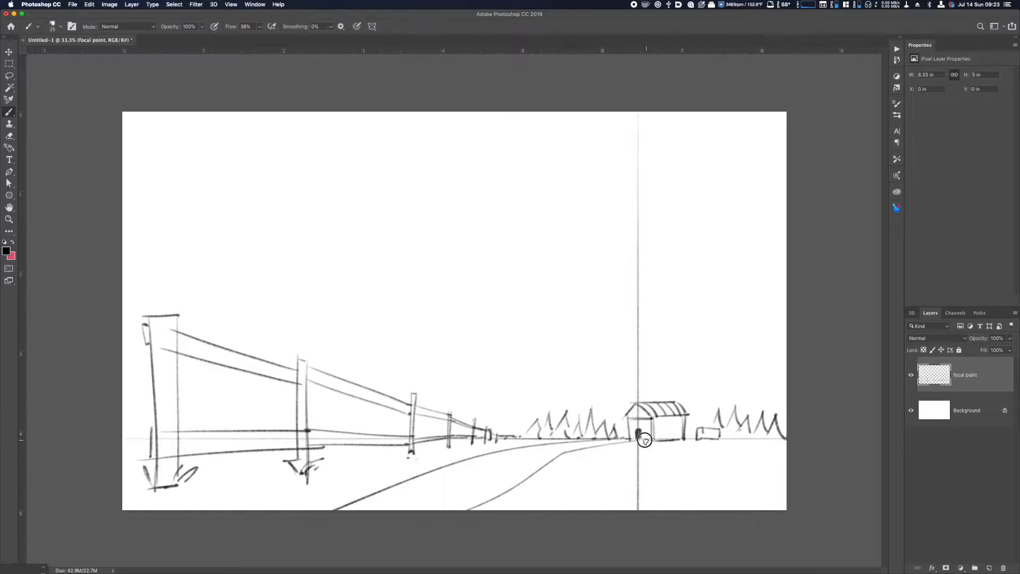
pyautogui.moveTo(656, 419)
pyautogui.mouseDown()
pyautogui.moveTo(682, 417)
pyautogui.moveTo(682, 427)
pyautogui.mouseUp()
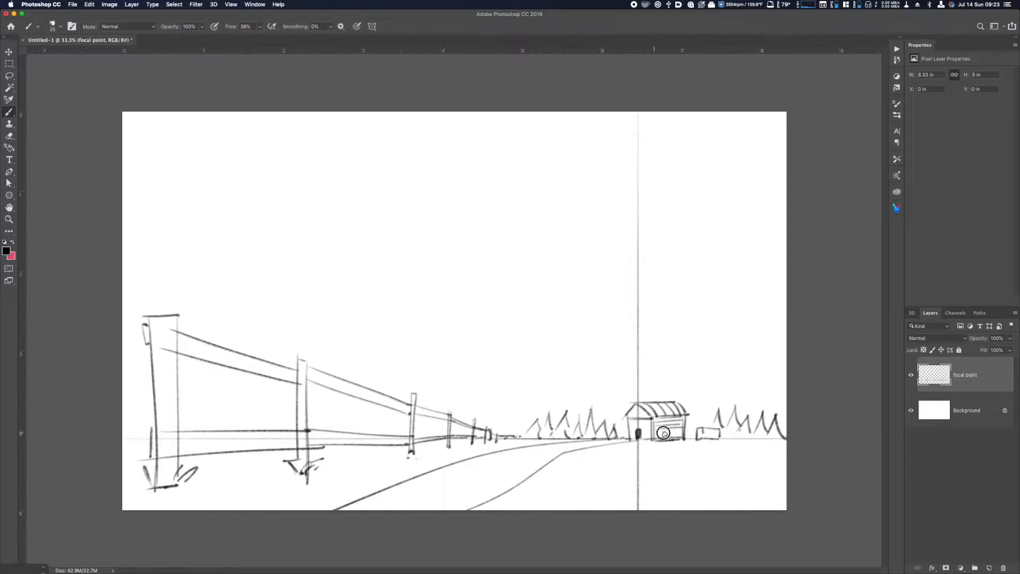
pyautogui.press('super+minus')
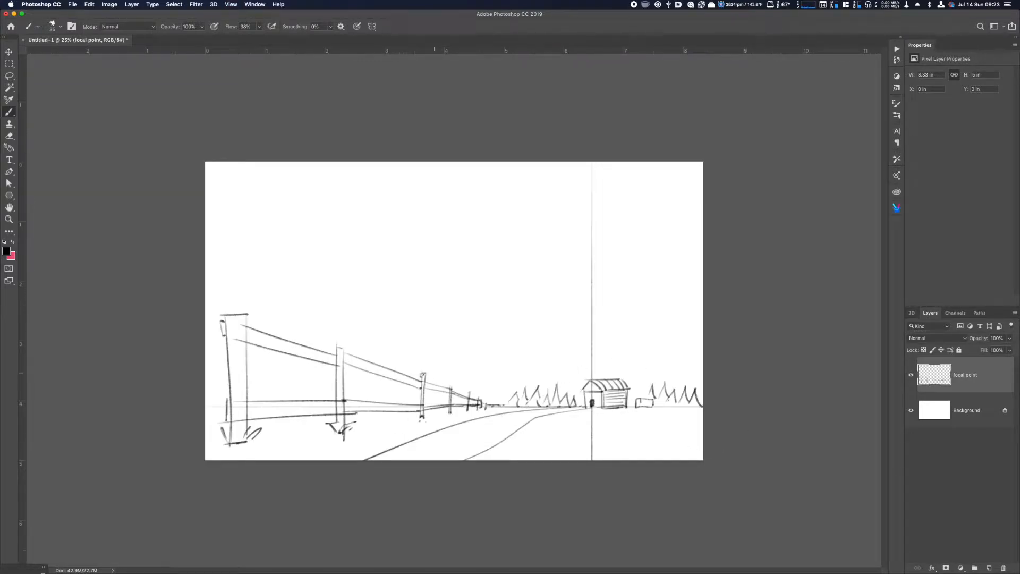
# - Sketch a flat-topped mountain outline across the background and add a few trees behind the fence
pyautogui.moveTo(199, 390)
pyautogui.mouseDown()
pyautogui.moveTo(264, 365)
pyautogui.moveTo(248, 370)
pyautogui.moveTo(362, 346)
pyautogui.moveTo(334, 349)
pyautogui.moveTo(398, 308)
pyautogui.moveTo(459, 306)
pyautogui.moveTo(534, 350)
pyautogui.moveTo(658, 375)
pyautogui.moveTo(715, 368)
pyautogui.mouseUp()
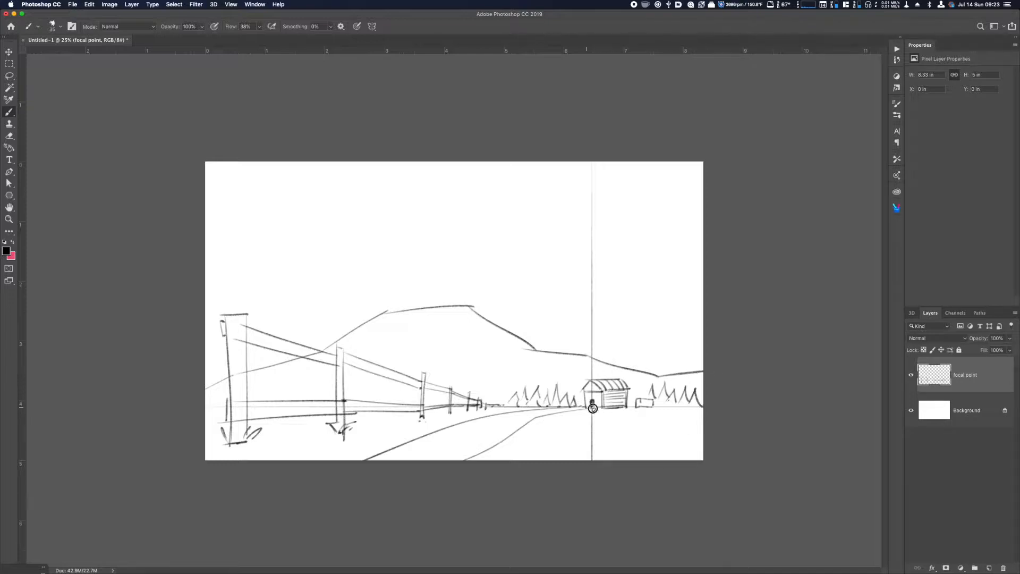
pyautogui.moveTo(508, 405); pyautogui.dragTo(514, 403)
pyautogui.moveTo(385, 401)
pyautogui.mouseDown()
pyautogui.moveTo(387, 387)
pyautogui.moveTo(395, 406)
pyautogui.mouseUp()
pyautogui.moveTo(409, 361); pyautogui.dragTo(410, 415)
# - Add wood-grain and thickening strokes to the fence posts and rails
pyautogui.moveTo(243, 320); pyautogui.dragTo(241, 442)
pyautogui.moveTo(239, 324); pyautogui.dragTo(238, 441)
pyautogui.moveTo(232, 319); pyautogui.dragTo(233, 443)
pyautogui.moveTo(255, 342); pyautogui.dragTo(339, 367)
pyautogui.moveTo(245, 331)
pyautogui.mouseDown()
pyautogui.moveTo(336, 366)
pyautogui.moveTo(341, 434)
pyautogui.mouseUp()
pyautogui.moveTo(341, 354); pyautogui.dragTo(428, 388)
pyautogui.moveTo(352, 403); pyautogui.dragTo(425, 408)
pyautogui.moveTo(345, 409)
pyautogui.mouseDown()
pyautogui.moveTo(421, 412)
pyautogui.moveTo(451, 391)
pyautogui.mouseUp()
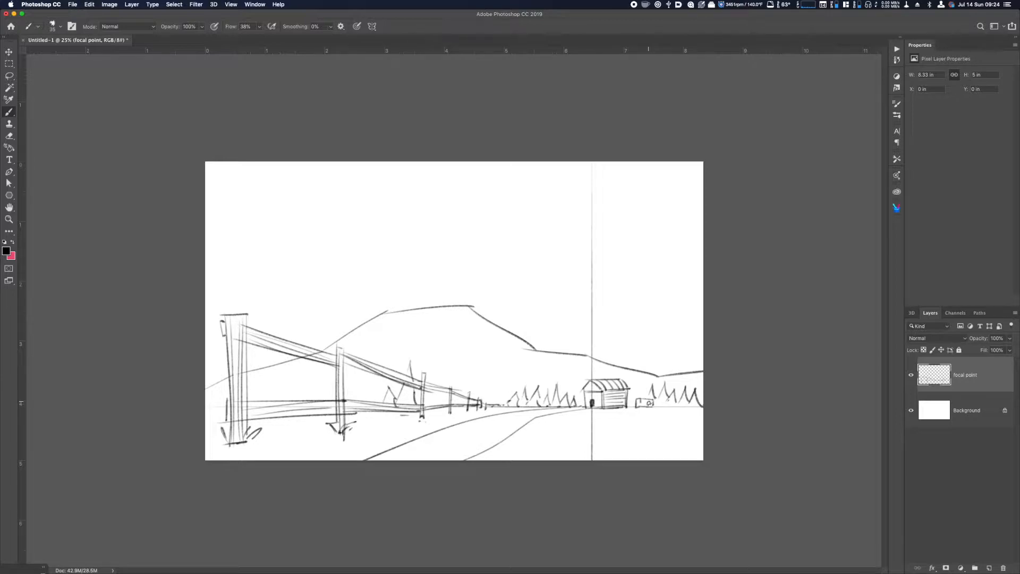
# - Fill out the tree line along the horizon and sketch flat rocks and pebbles around the road
pyautogui.moveTo(632, 387); pyautogui.dragTo(634, 400)
pyautogui.moveTo(499, 403); pyautogui.dragTo(495, 404)
pyautogui.moveTo(430, 407); pyautogui.dragTo(462, 394)
pyautogui.moveTo(516, 444)
pyautogui.mouseDown()
pyautogui.moveTo(580, 439)
pyautogui.moveTo(518, 455)
pyautogui.moveTo(550, 451)
pyautogui.moveTo(552, 441)
pyautogui.mouseUp()
pyautogui.press('super+z')
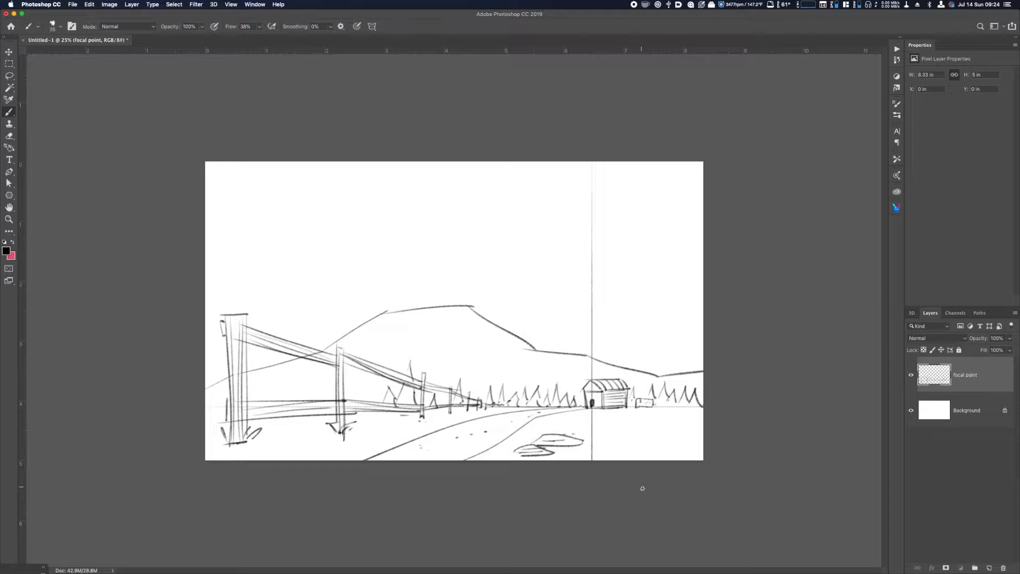
# - Create a new layer directly above the Background layer
pyautogui.click(966, 419)
pyautogui.press('super+shift+n')
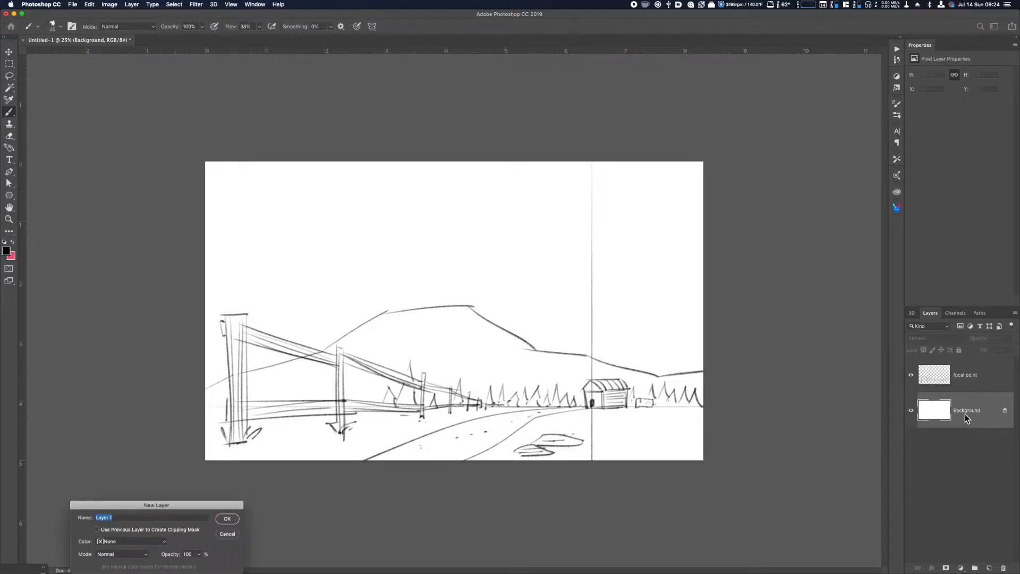
pyautogui.press('Return')
# - Launch KeyCastr, look through its Display and Update preferences, and dismiss the preferences window
pyautogui.hotkey('alt', 'space')
pyautogui.write('key')
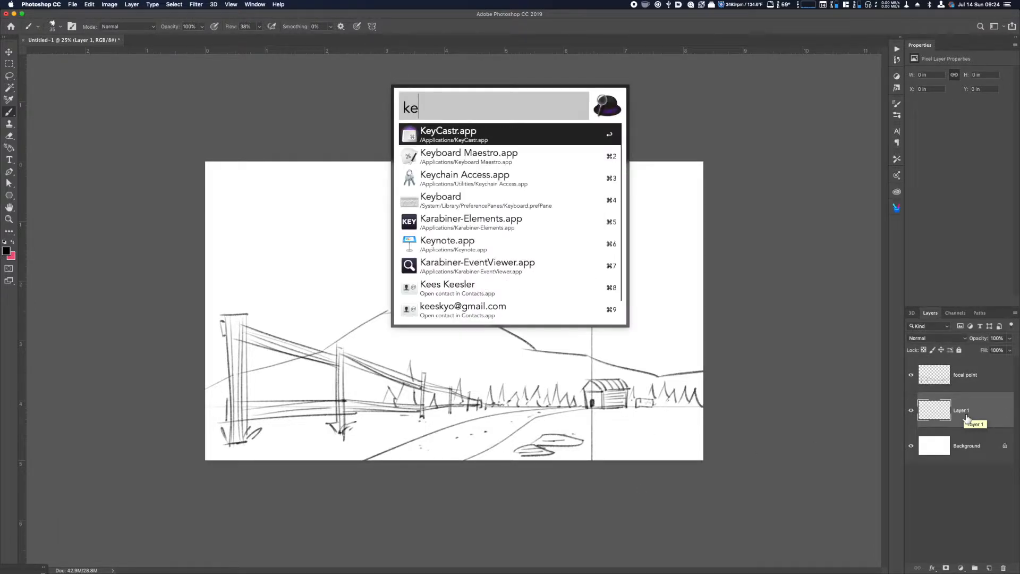
pyautogui.press('super+3')
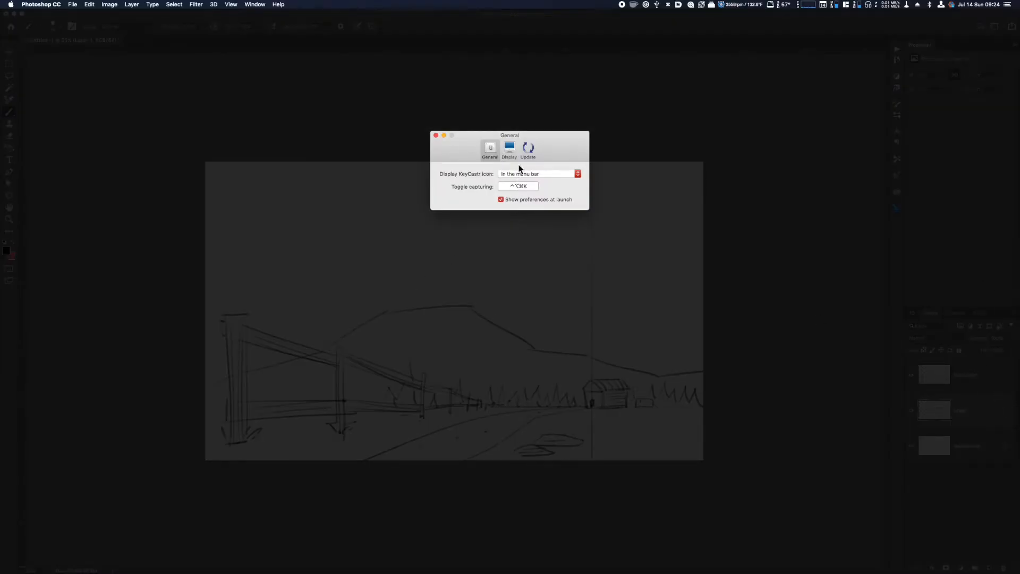
pyautogui.click(528, 150)
pyautogui.click(510, 152)
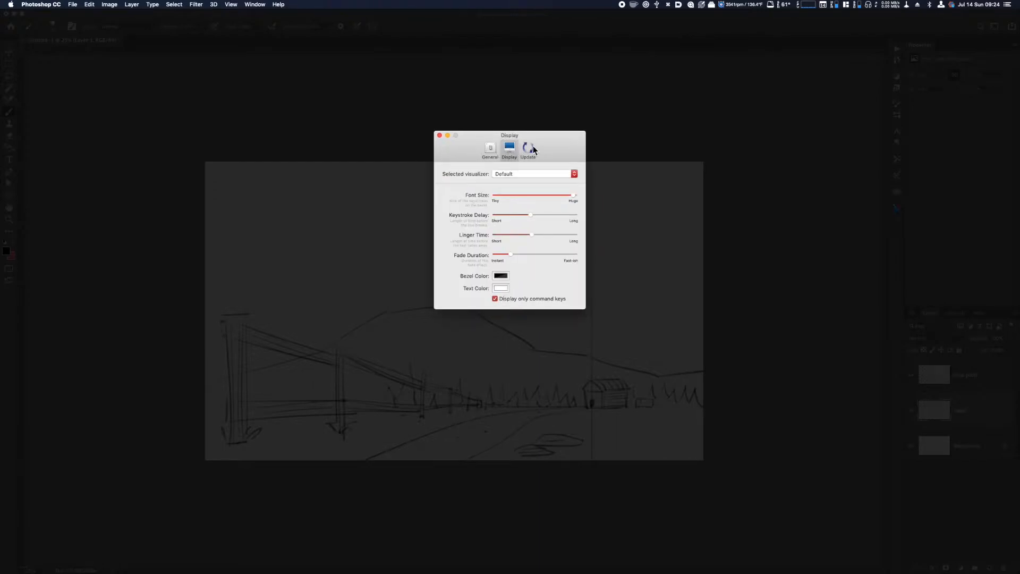
pyautogui.click(529, 149)
pyautogui.click(448, 136)
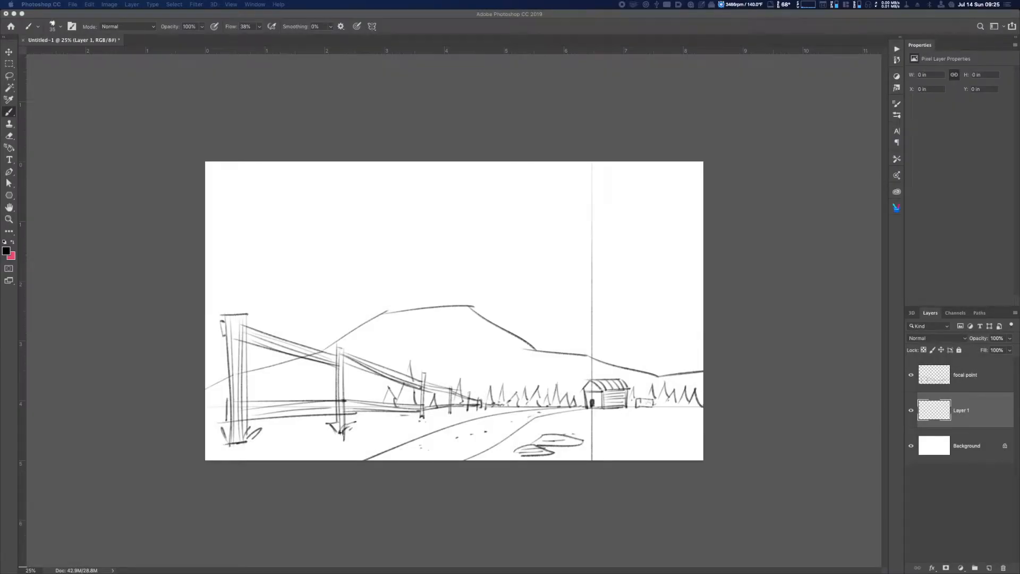
# - Return to Photoshop and rename the new layer above Background as "paint"
pyautogui.click(278, 488)
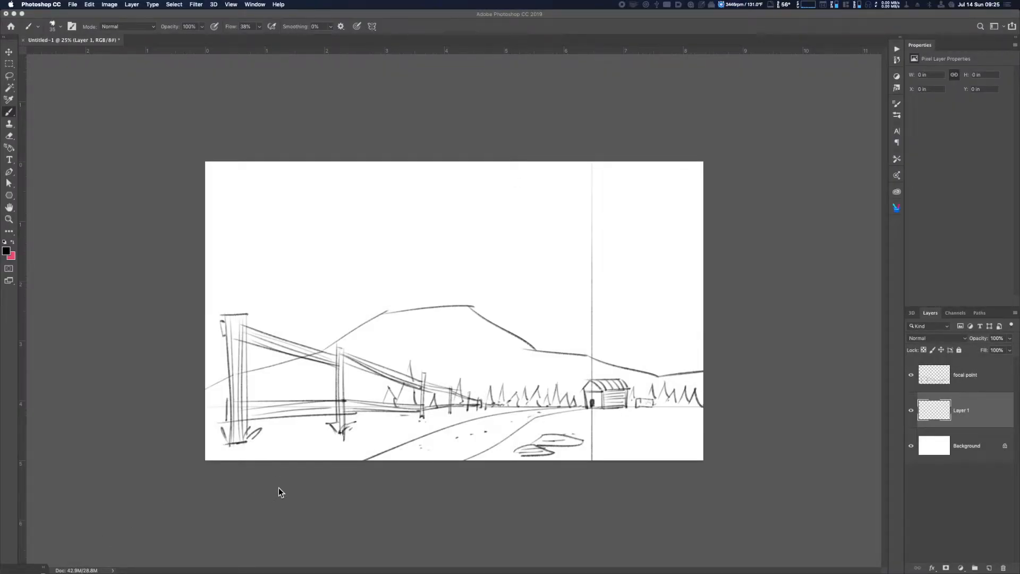
pyautogui.doubleClick(962, 411)
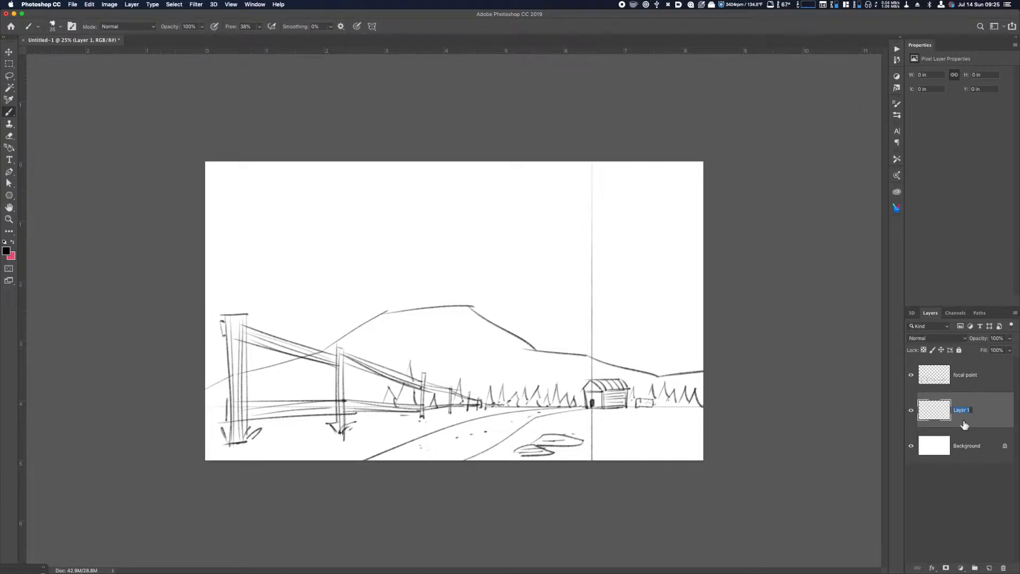
pyautogui.write('paint')
pyautogui.press('Return')
# - Show the colour swatches, choose a bright orange, and fill the paint layer with it
pyautogui.click(231, 5)
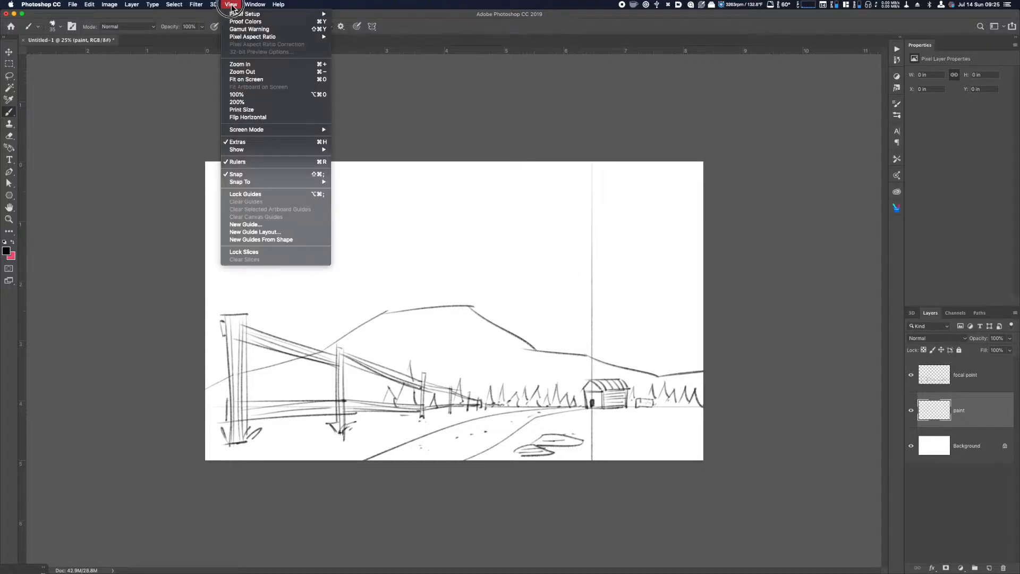
pyautogui.click(25, 266)
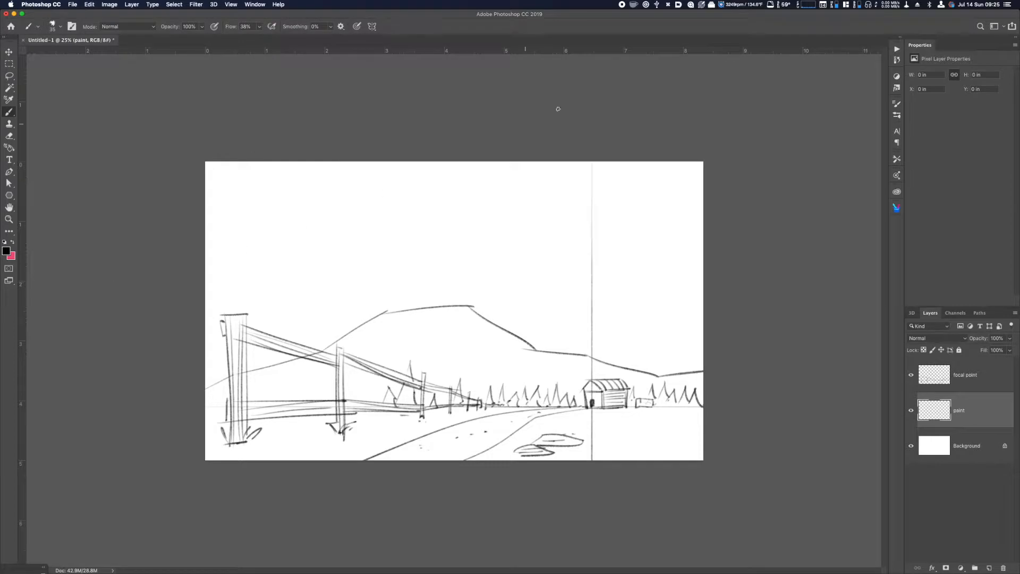
pyautogui.click(255, 5)
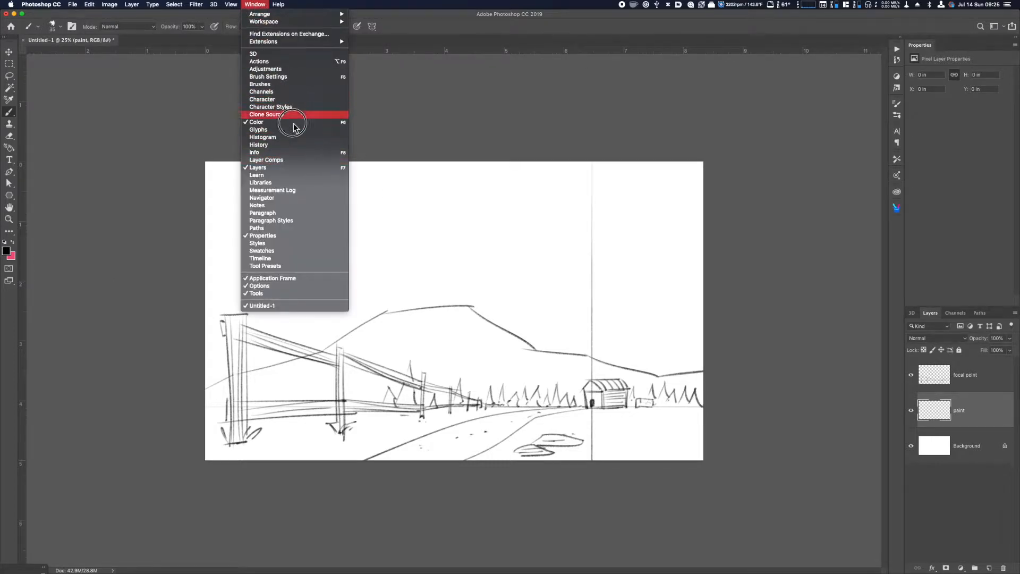
pyautogui.click(303, 250)
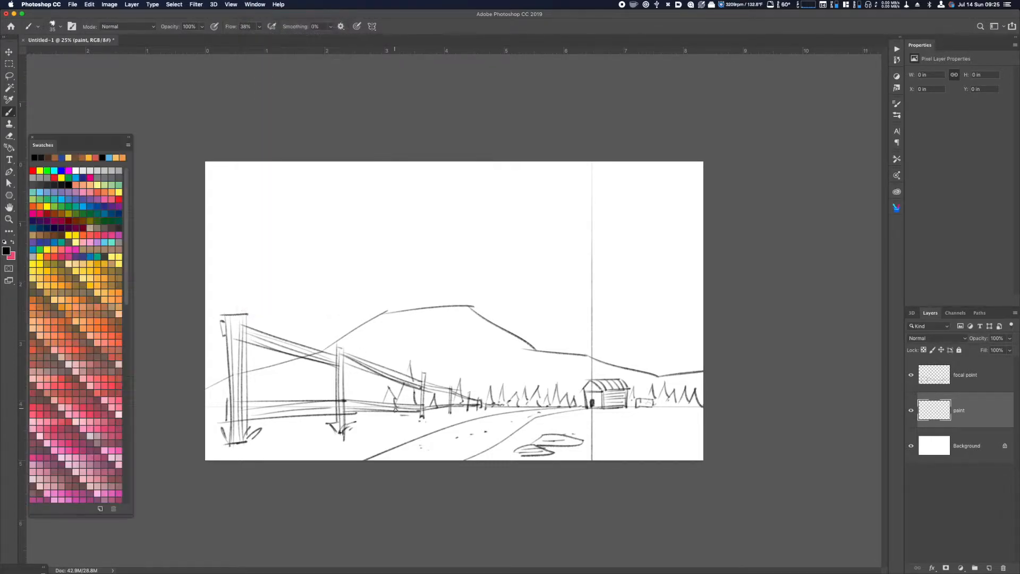
pyautogui.click(111, 340)
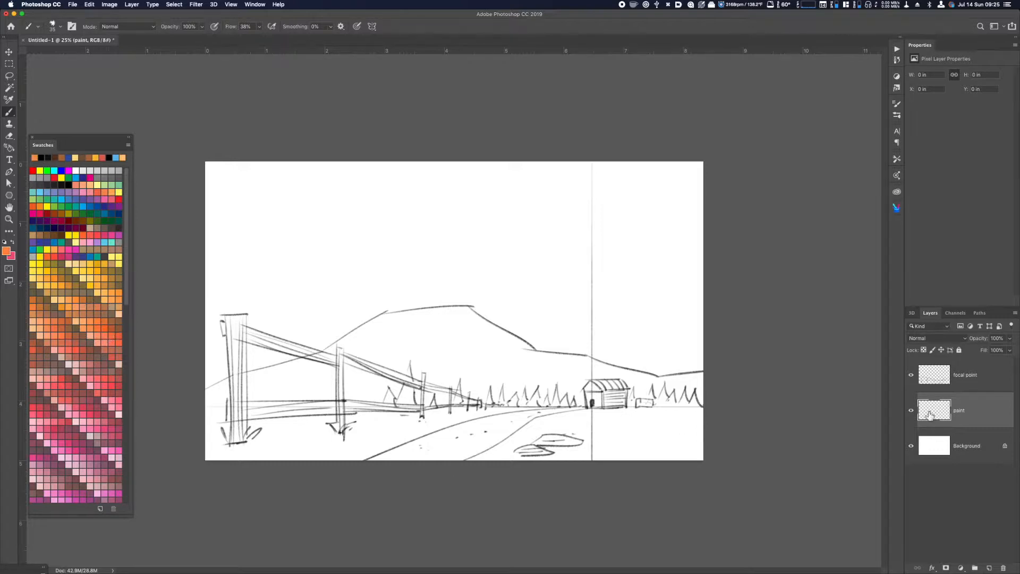
pyautogui.hotkey('alt', 'BackSpace')
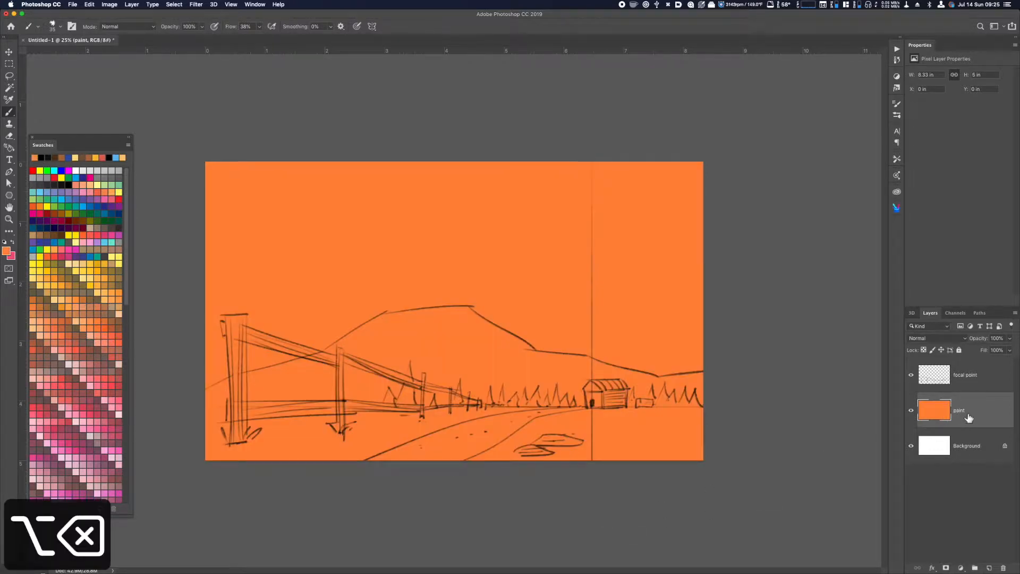
# - Select the ground area below the horizon on the paint layer with a rectangular marquee and copy it to a new layer
pyautogui.click(983, 378)
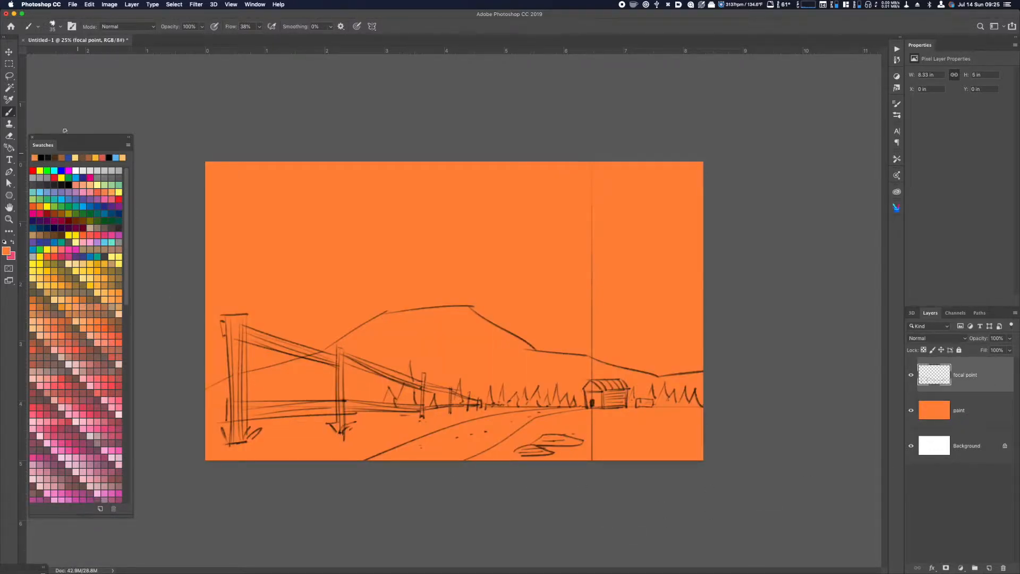
pyautogui.click(11, 77)
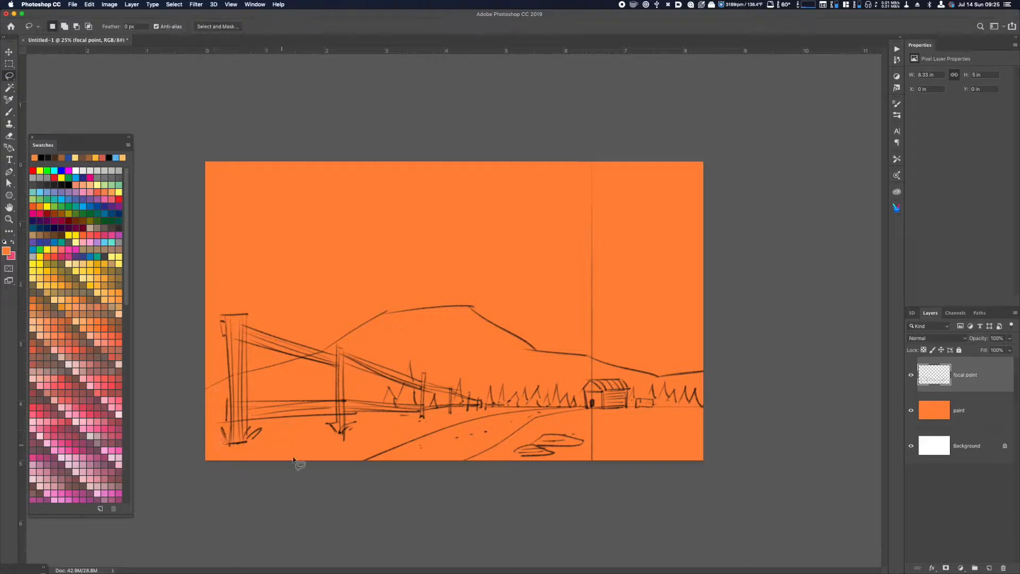
pyautogui.click(970, 415)
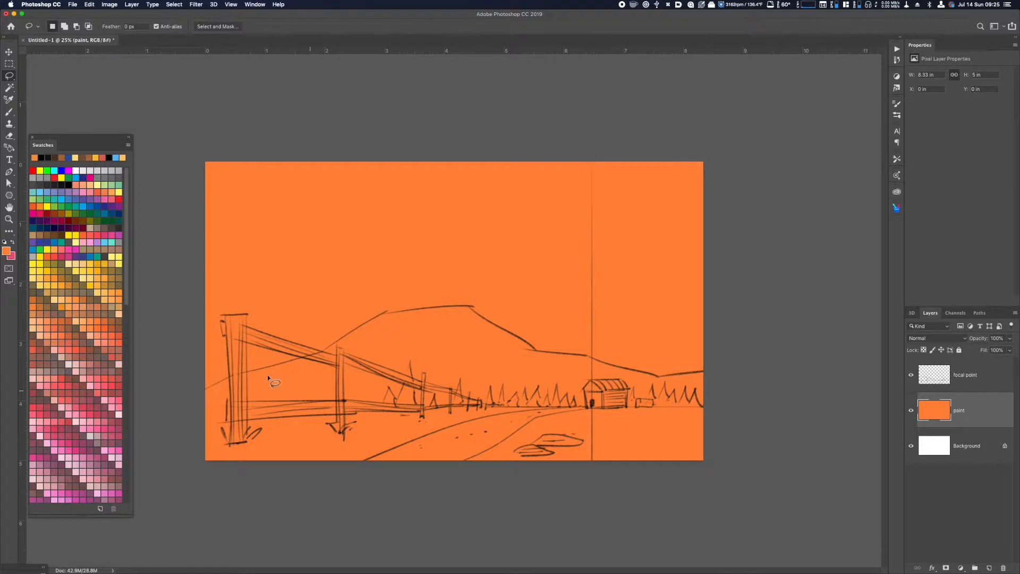
pyautogui.press('m')
pyautogui.moveTo(197, 406); pyautogui.dragTo(743, 510)
pyautogui.press('super+j')
# - Recolour the ground layer green with Hue/Saturation: hue +106, saturation -62, lightness -8
pyautogui.press('super+u')
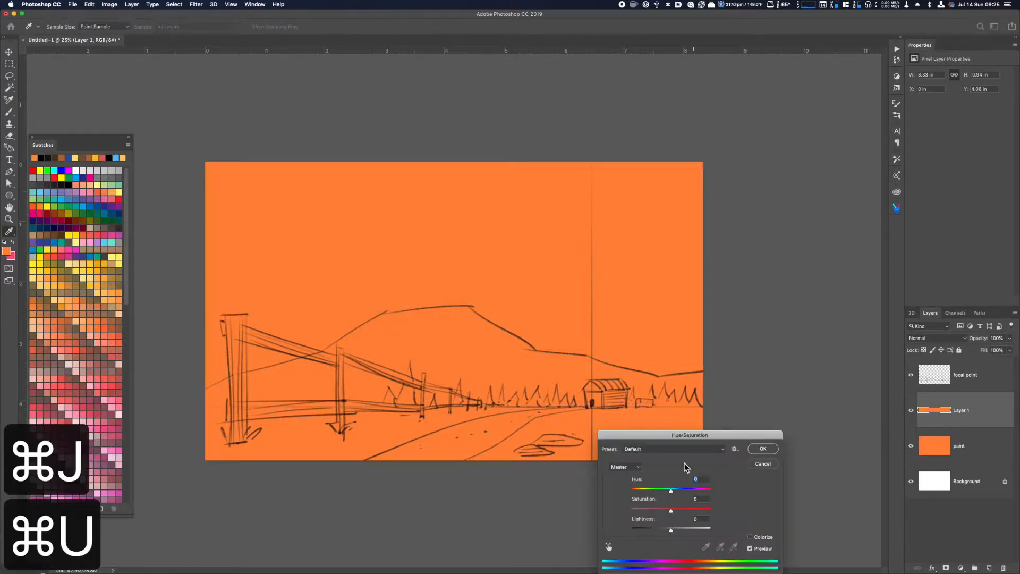
pyautogui.moveTo(669, 490); pyautogui.dragTo(670, 532)
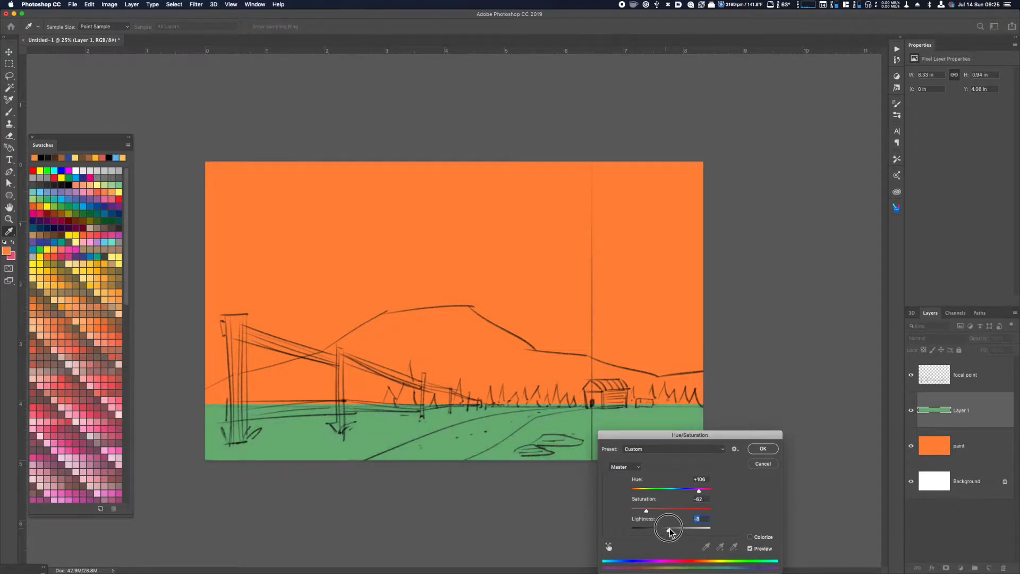
pyautogui.click(762, 448)
# - On the paint layer, lasso the mountain range down past the horizon and copy it to a new layer
pyautogui.press('m')
pyautogui.click(973, 447)
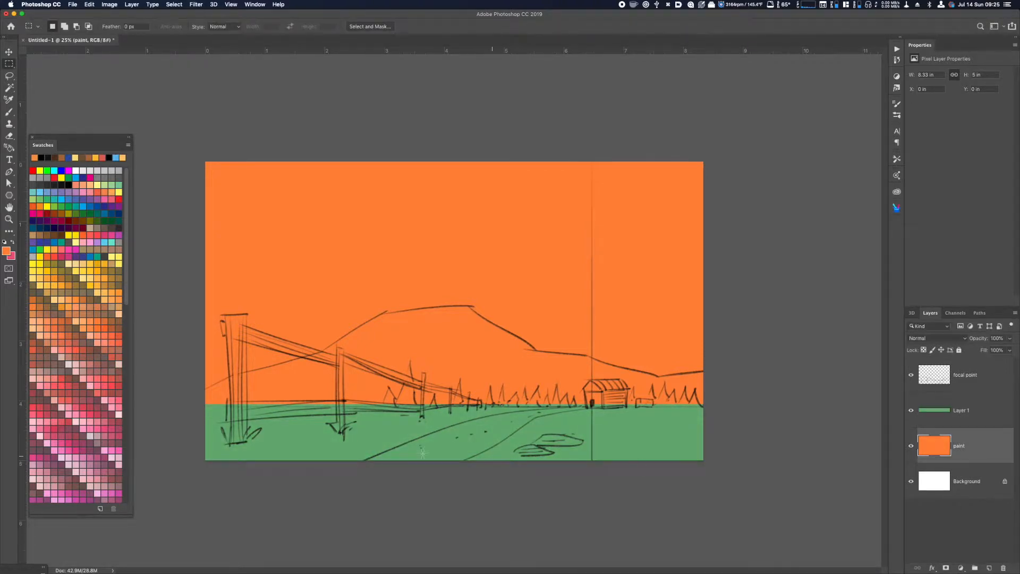
pyautogui.press('l')
pyautogui.moveTo(197, 394)
pyautogui.mouseDown()
pyautogui.moveTo(397, 312)
pyautogui.moveTo(471, 305)
pyautogui.moveTo(541, 355)
pyautogui.moveTo(613, 359)
pyautogui.moveTo(637, 372)
pyautogui.moveTo(703, 370)
pyautogui.moveTo(732, 413)
pyautogui.moveTo(269, 426)
pyautogui.moveTo(154, 445)
pyautogui.mouseUp()
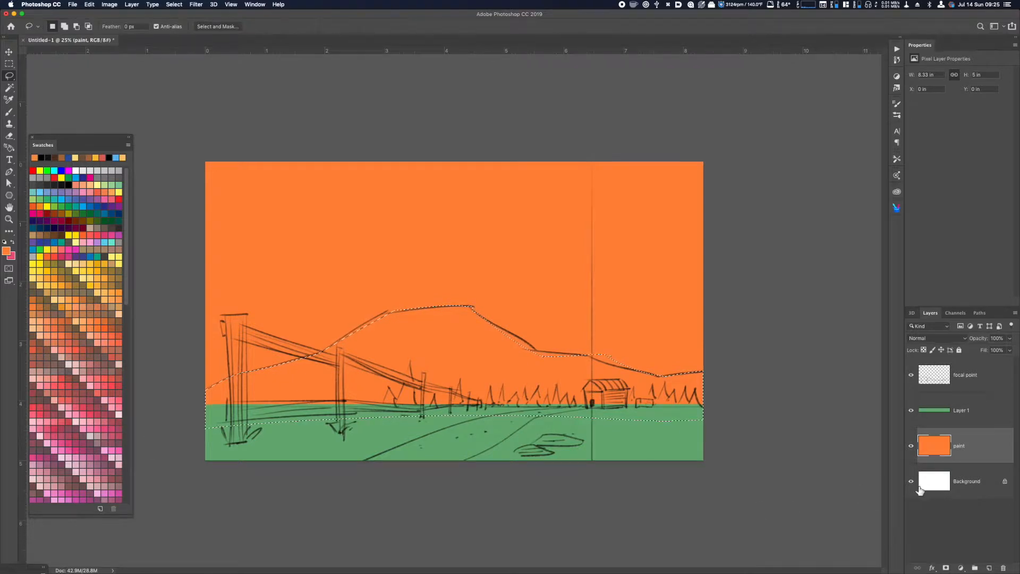
pyautogui.hotkey('ctrl', 'j')
# - Recolour the mountain layer a muted teal with Hue/Saturation: hue +163, lightness -25 and reduced saturation
pyautogui.hotkey('ctrl', 'u')
pyautogui.moveTo(676, 525); pyautogui.dragTo(682, 530)
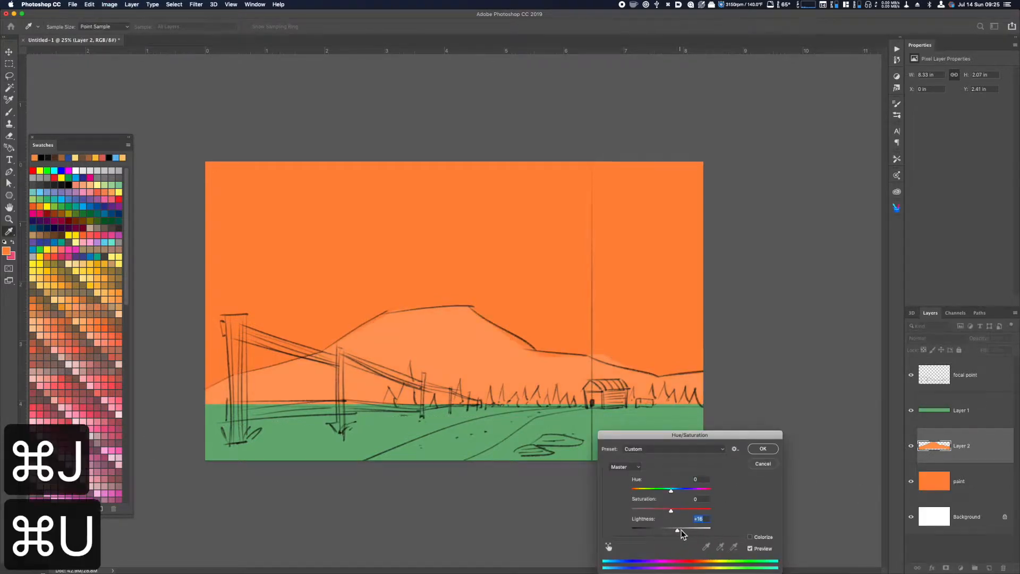
pyautogui.moveTo(668, 493); pyautogui.dragTo(710, 494)
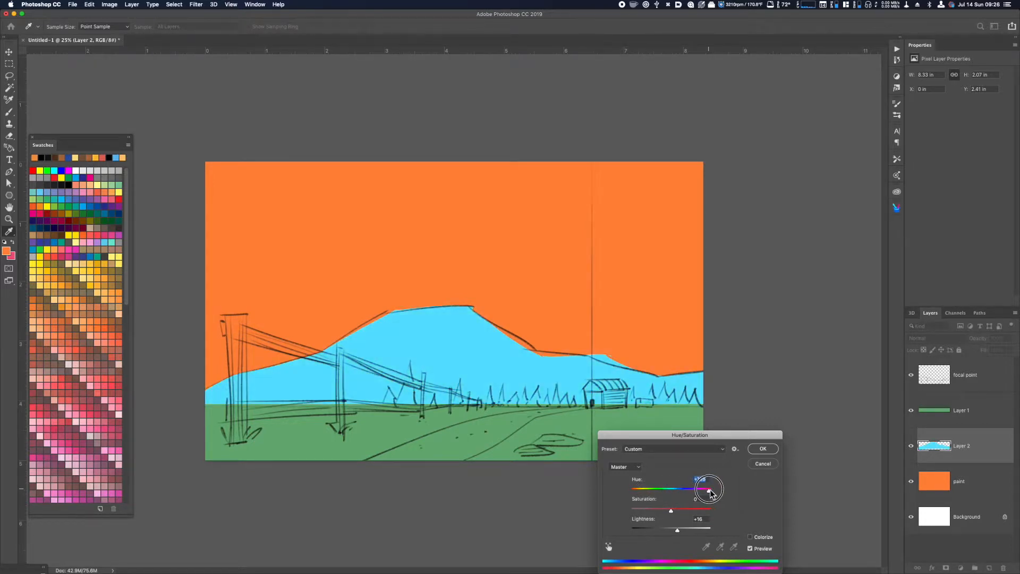
pyautogui.moveTo(678, 530); pyautogui.dragTo(658, 513)
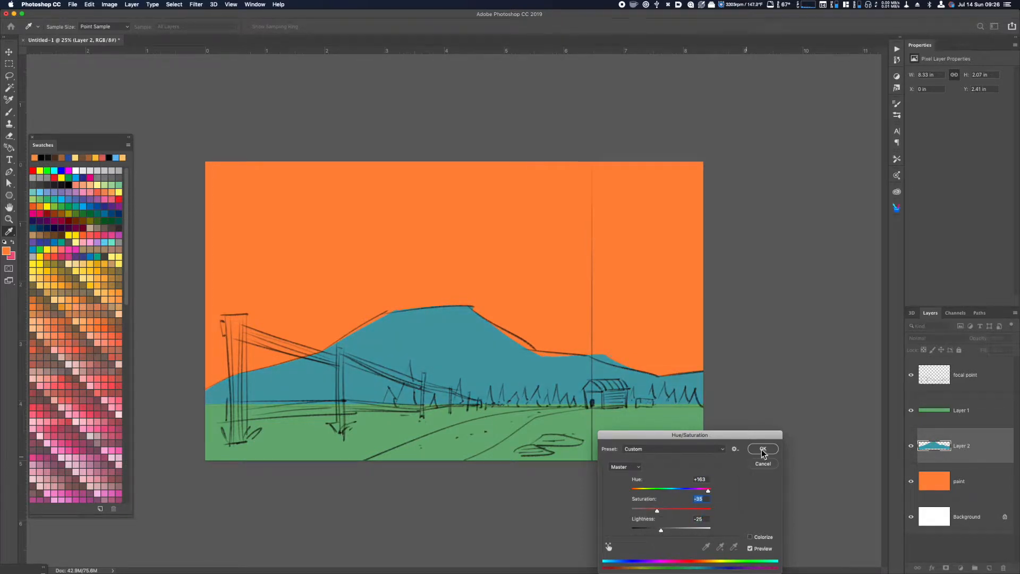
pyautogui.press('Return')
# - Lasso the gap along the mountain's right slope and fill it with teal sampled from the mountain
pyautogui.press('l')
pyautogui.moveTo(503, 334)
pyautogui.mouseDown()
pyautogui.moveTo(538, 353)
pyautogui.moveTo(591, 358)
pyautogui.moveTo(564, 363)
pyautogui.moveTo(468, 336)
pyautogui.mouseUp()
pyautogui.press('i')
pyautogui.click(531, 372)
pyautogui.hotkey('alt', 'BackSpace')
pyautogui.press('super+d')
# - Cut away the mountain colour that overshoots the sketched ridge line on the lower right slope
pyautogui.press('l')
pyautogui.moveTo(583, 357)
pyautogui.mouseDown()
pyautogui.moveTo(624, 372)
pyautogui.moveTo(632, 361)
pyautogui.moveTo(604, 337)
pyautogui.mouseUp()
pyautogui.press('super+x')
pyautogui.press('super+d')
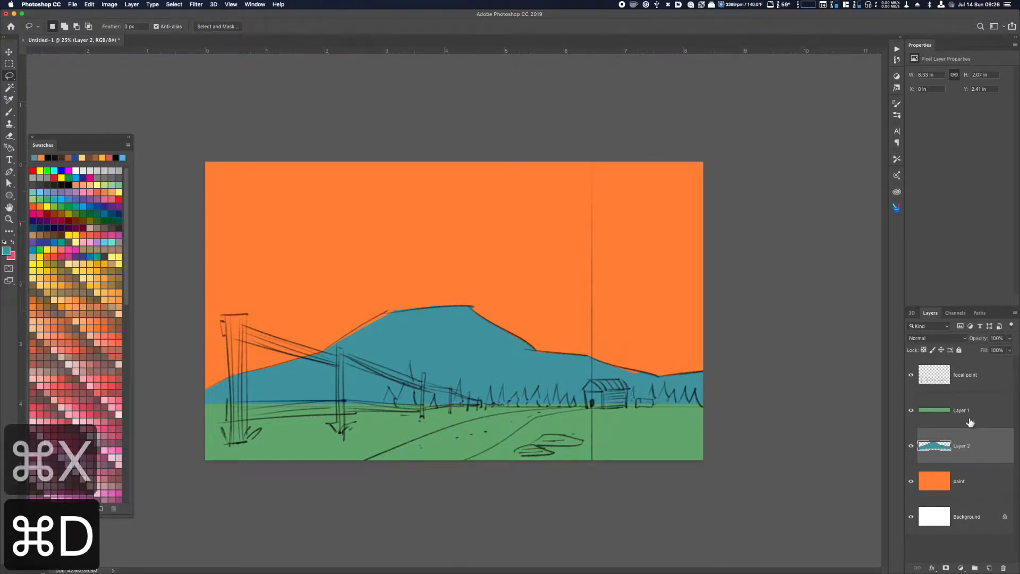
# - Outline the three nearest fence posts as one combined selection with the Polygonal Lasso tool
pyautogui.rightClick(9, 76)
pyautogui.click(47, 87)
pyautogui.click(232, 443)
pyautogui.click(227, 314)
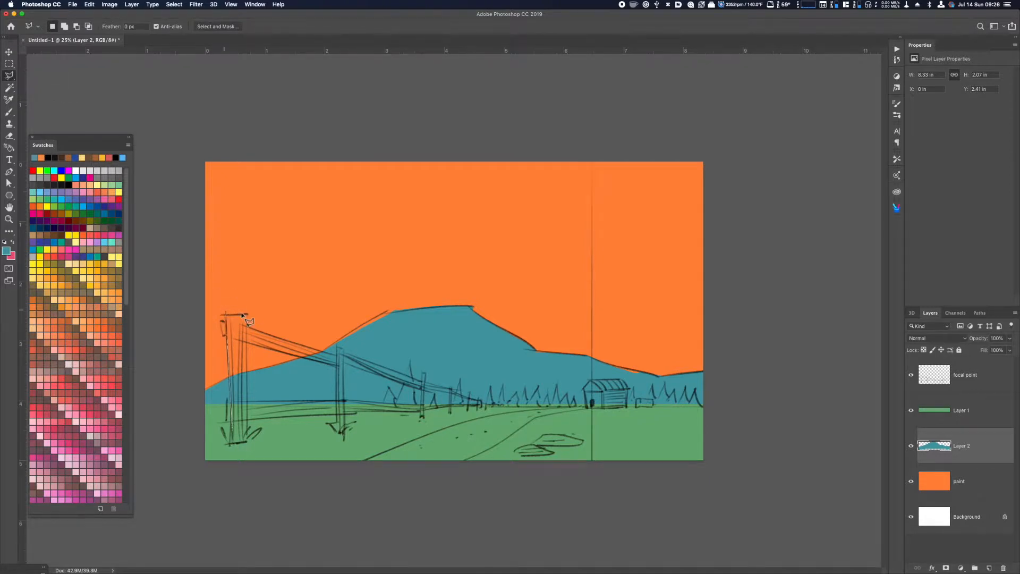
pyautogui.doubleClick(243, 442)
pyautogui.keyDown('shift'); pyautogui.click(339, 424); pyautogui.keyUp('shift')
pyautogui.doubleClick(344, 427)
pyautogui.click(426, 373)
pyautogui.doubleClick(423, 418)
# - Add the remaining small, distant fence posts to the polygonal selection
pyautogui.keyDown('shift'); pyautogui.click(450, 384); pyautogui.keyUp('shift')
pyautogui.click(453, 413)
pyautogui.doubleClick(452, 414)
pyautogui.keyDown('shift'); pyautogui.click(468, 392); pyautogui.keyUp('shift')
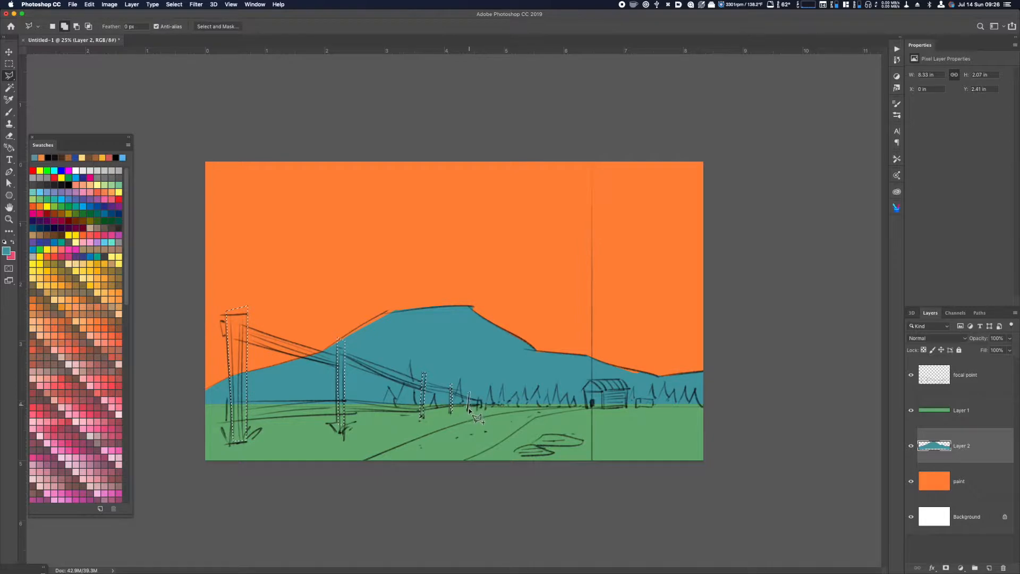
pyautogui.doubleClick(468, 410)
pyautogui.keyDown('shift'); pyautogui.click(478, 397); pyautogui.keyUp('shift')
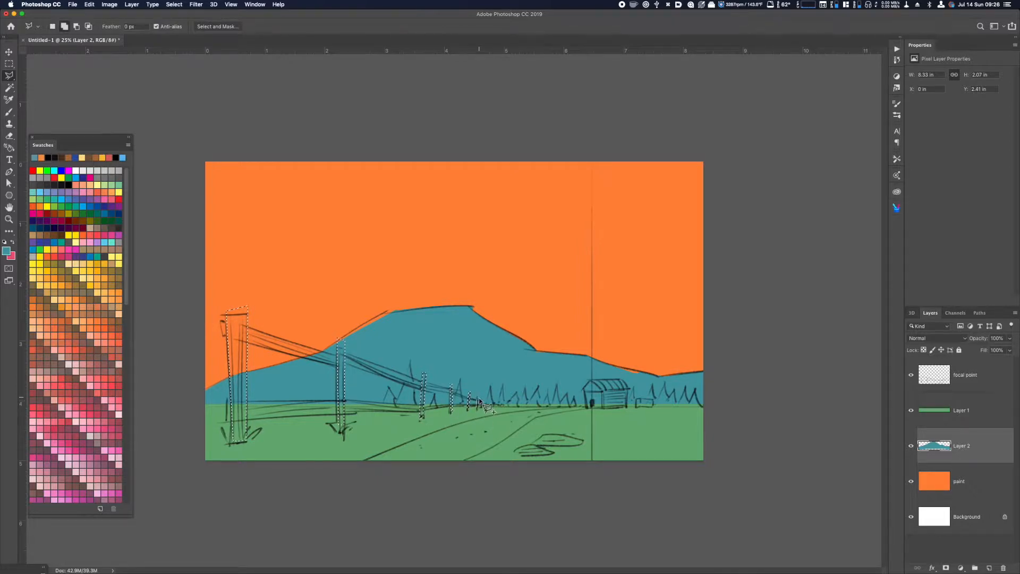
pyautogui.doubleClick(481, 409)
pyautogui.keyDown('shift'); pyautogui.click(486, 401); pyautogui.keyUp('shift')
pyautogui.doubleClick(484, 408)
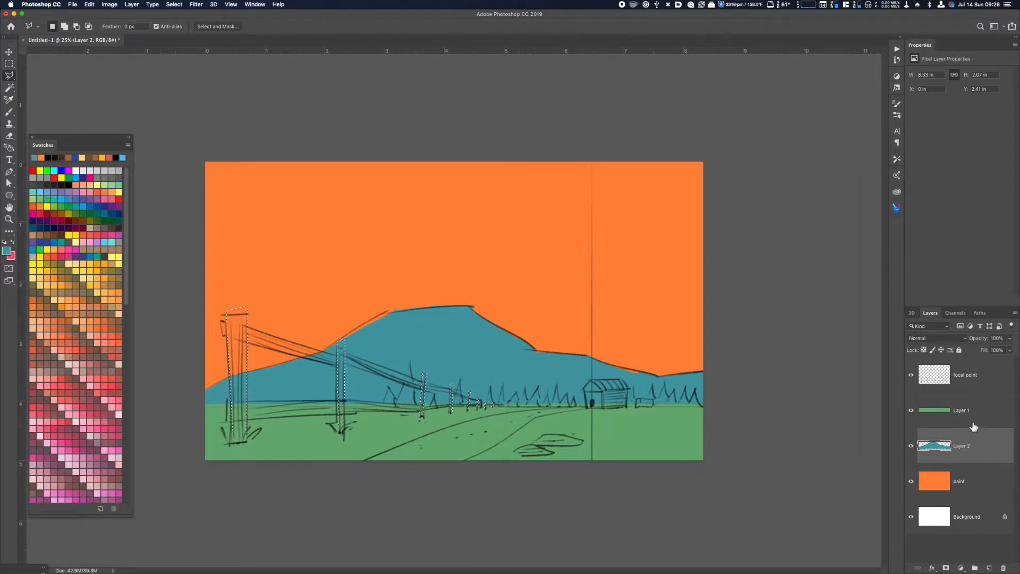
# - Fill the selected fence posts with brown on a new layer and deselect
pyautogui.press('shift+super+n')
pyautogui.press('shift+super+Return')
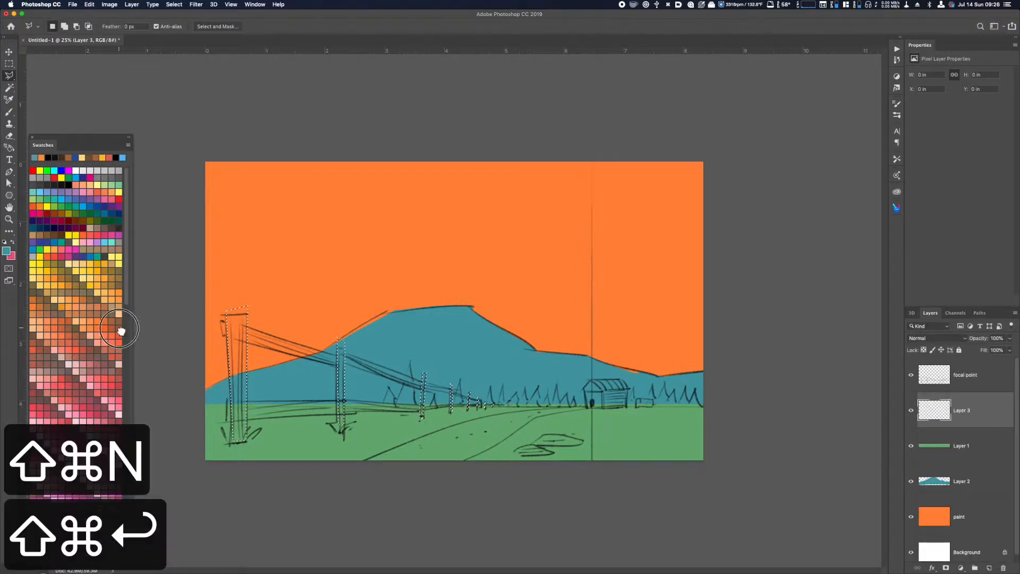
pyautogui.click(122, 330)
pyautogui.hotkey('alt', 'BackSpace')
pyautogui.press('super+d')
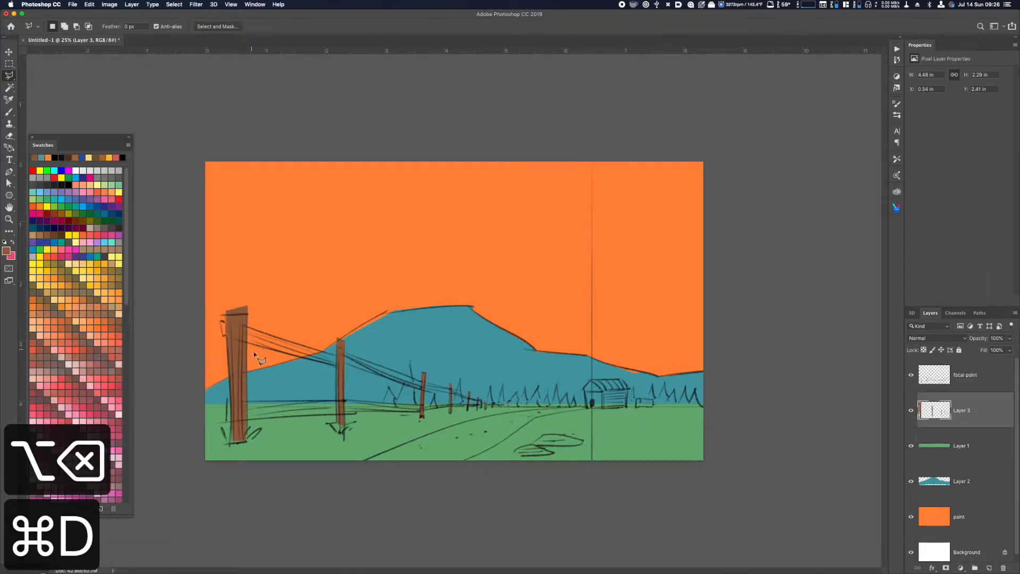
# - Outline the upper fence rail from the nearest post to the distant posts with the Polygonal Lasso
pyautogui.click(223, 337)
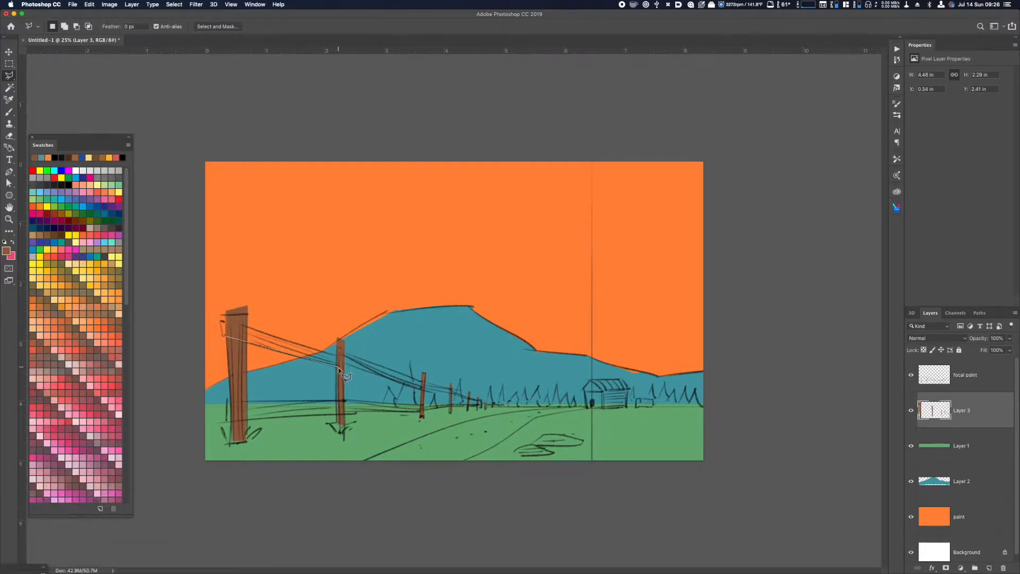
pyautogui.click(340, 357)
pyautogui.click(340, 367)
pyautogui.click(223, 338)
pyautogui.press('shift')
pyautogui.click(422, 387)
pyautogui.click(423, 381)
pyautogui.keyDown('shift'); pyautogui.click(424, 387); pyautogui.keyUp('shift')
pyautogui.click(450, 391)
pyautogui.keyDown('shift'); pyautogui.click(452, 388); pyautogui.keyUp('shift')
# - Add the lower fence rail, from the nearest post to the far end, to the rail selection
pyautogui.click(228, 423)
pyautogui.click(342, 415)
pyautogui.click(342, 401)
pyautogui.click(227, 404)
pyautogui.click(342, 416)
pyautogui.click(343, 402)
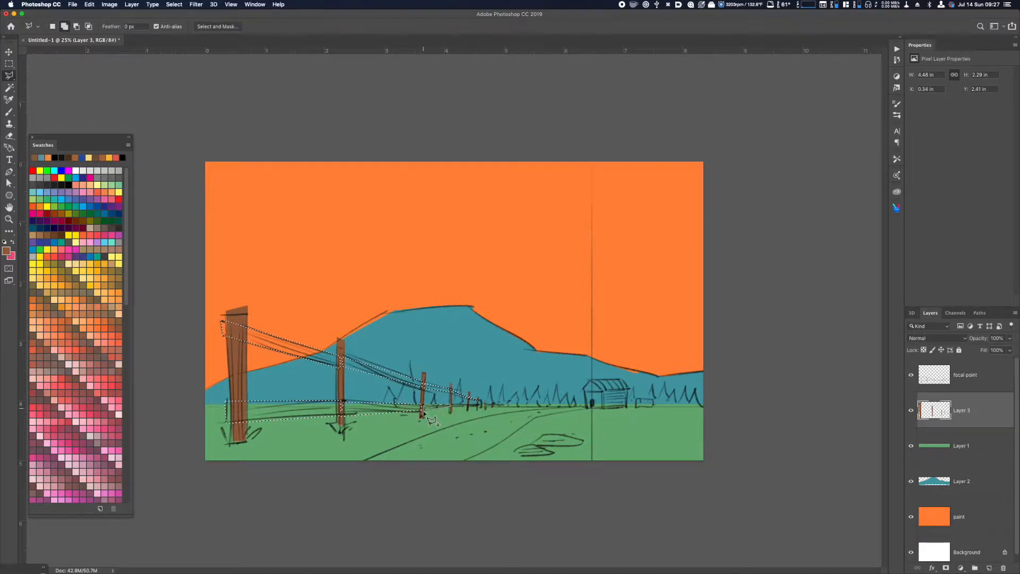
pyautogui.keyDown('shift'); pyautogui.click(467, 408); pyautogui.keyUp('shift')
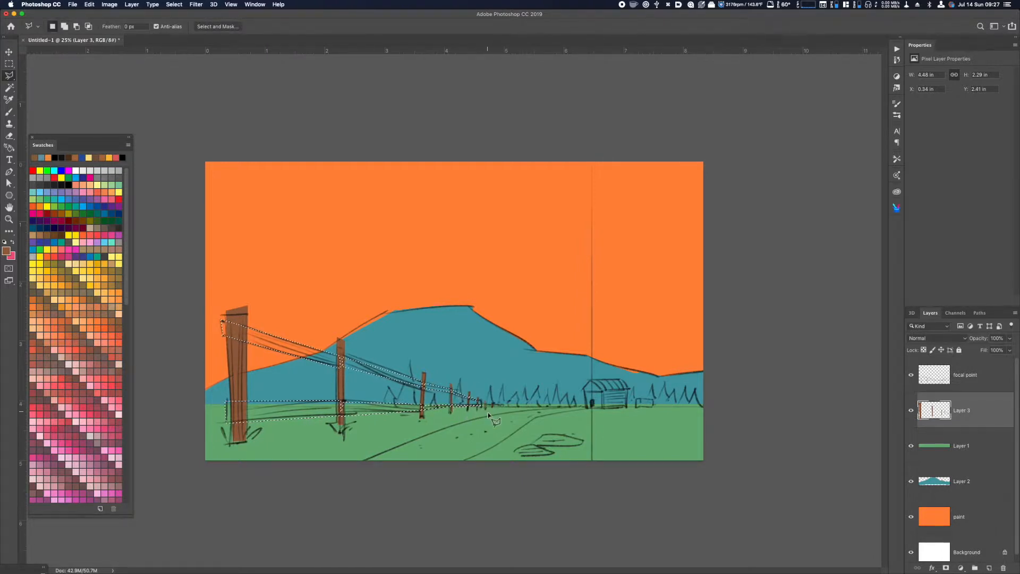
# - Fill the selected fence rails with the same brown on a new layer and deselect
pyautogui.press('super+shift+n')
pyautogui.press('super+shift+Return')
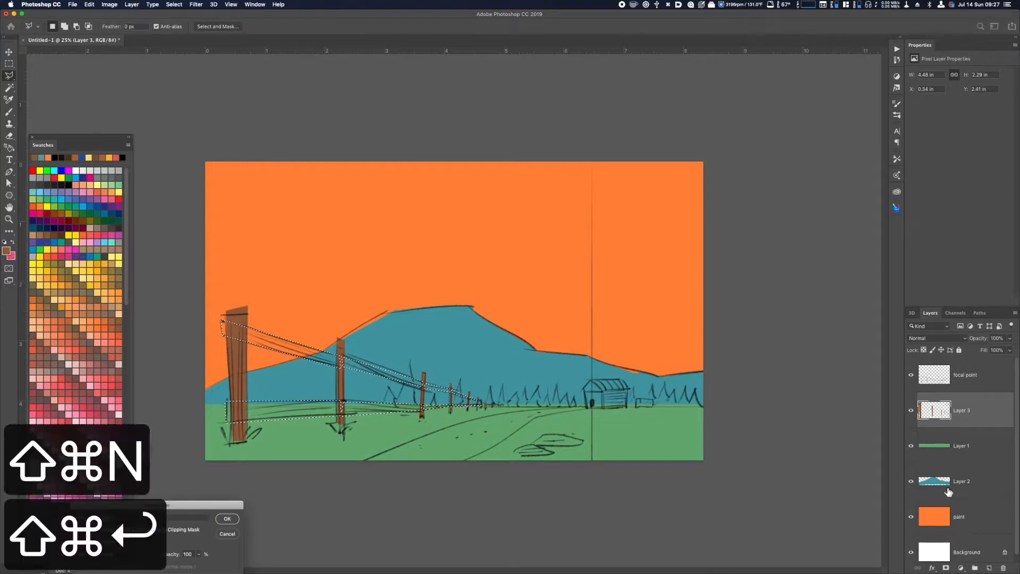
pyautogui.hotkey('alt', 'BackSpace')
pyautogui.press('super+d')
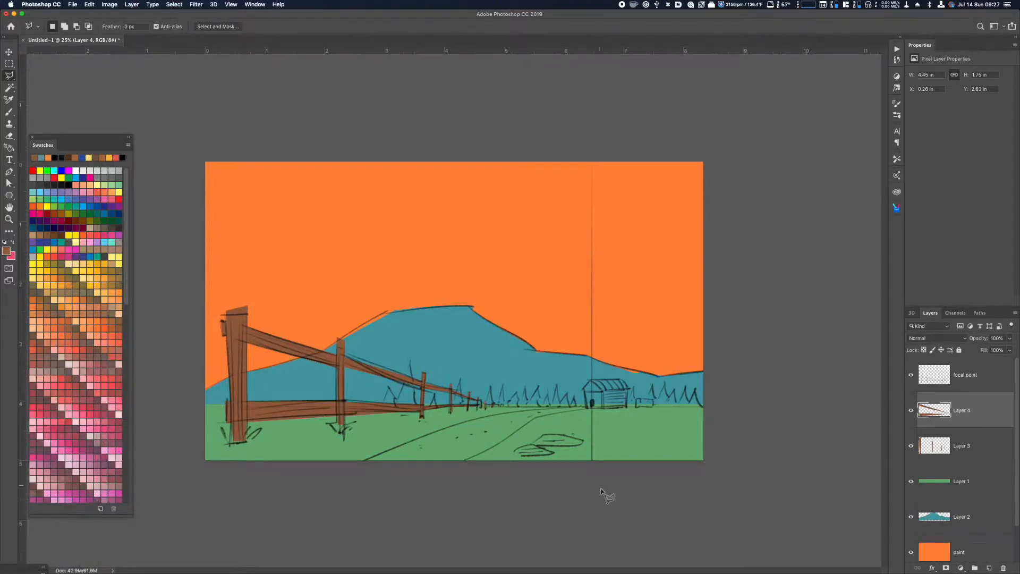
# - On the green ground layer, lasso the road leading to the house and copy it to a new layer
pyautogui.click(975, 490)
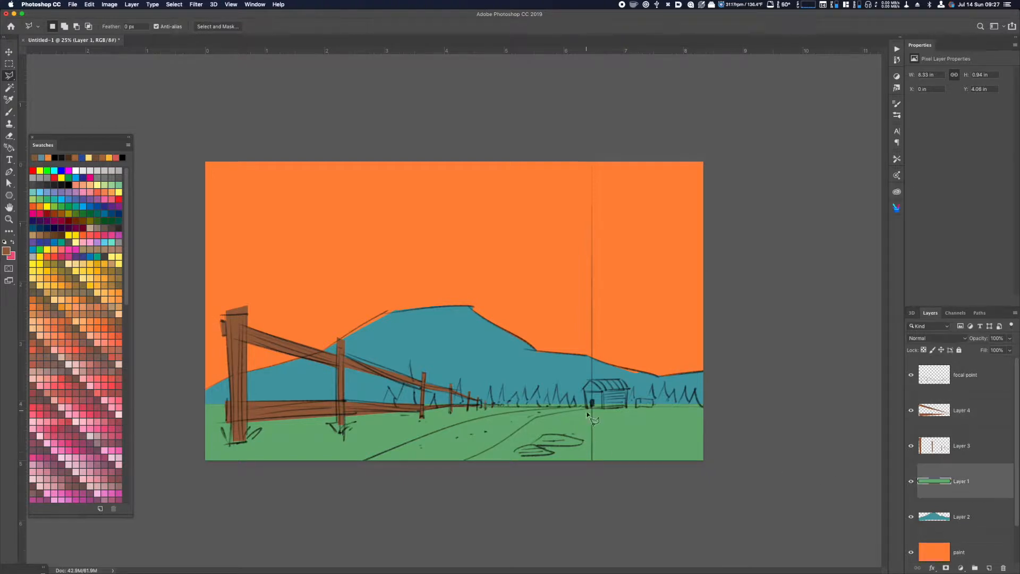
pyautogui.hotkey('shift', 'l')
pyautogui.moveTo(587, 410)
pyautogui.mouseDown()
pyautogui.moveTo(395, 487)
pyautogui.moveTo(326, 481)
pyautogui.moveTo(494, 421)
pyautogui.moveTo(587, 409)
pyautogui.mouseUp()
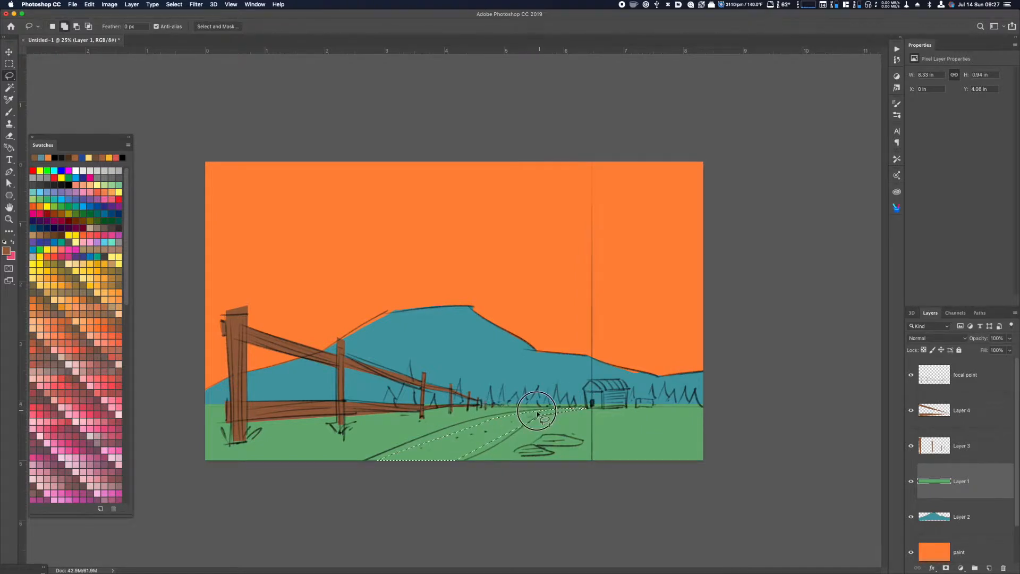
pyautogui.moveTo(539, 418)
pyautogui.mouseDown()
pyautogui.moveTo(488, 450)
pyautogui.moveTo(406, 479)
pyautogui.moveTo(338, 478)
pyautogui.moveTo(406, 448)
pyautogui.moveTo(538, 420)
pyautogui.mouseUp()
pyautogui.moveTo(499, 456)
pyautogui.mouseDown()
pyautogui.moveTo(380, 457)
pyautogui.moveTo(439, 434)
pyautogui.moveTo(359, 488)
pyautogui.mouseUp()
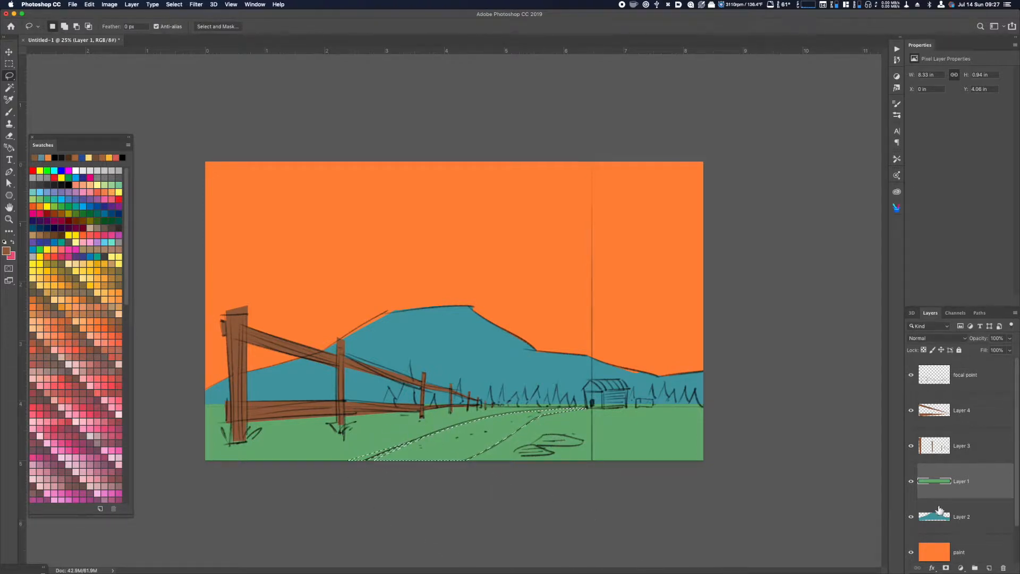
pyautogui.press('super+j')
# - Recolour the road layer a sandy tan with Hue/Saturation: hue -57, lightness +11
pyautogui.press('super+u')
pyautogui.moveTo(671, 489); pyautogui.dragTo(684, 493)
pyautogui.moveTo(671, 530); pyautogui.dragTo(680, 530)
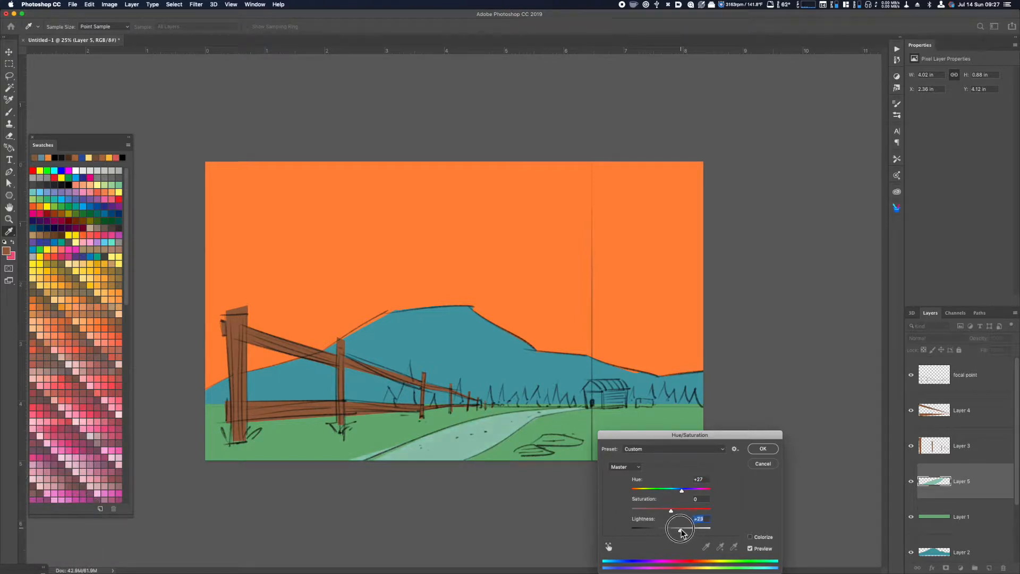
pyautogui.click(675, 530)
pyautogui.moveTo(673, 489); pyautogui.dragTo(651, 488)
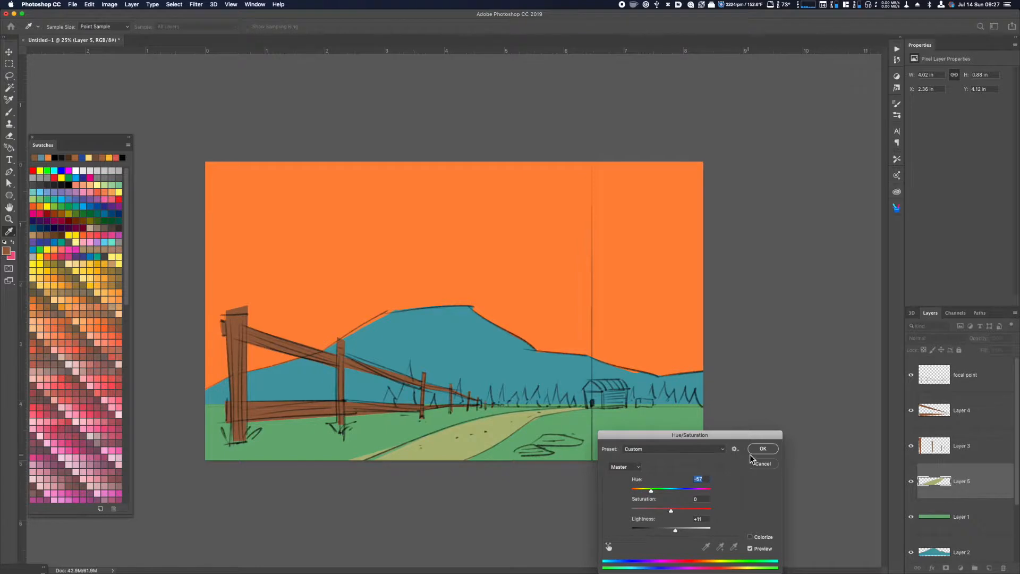
pyautogui.click(762, 449)
# - On the mountain layer, lasso the tree line on both sides of the house and copy it to a new layer
pyautogui.press('super+minus')
pyautogui.press('super+minus')
pyautogui.press('super+equal')
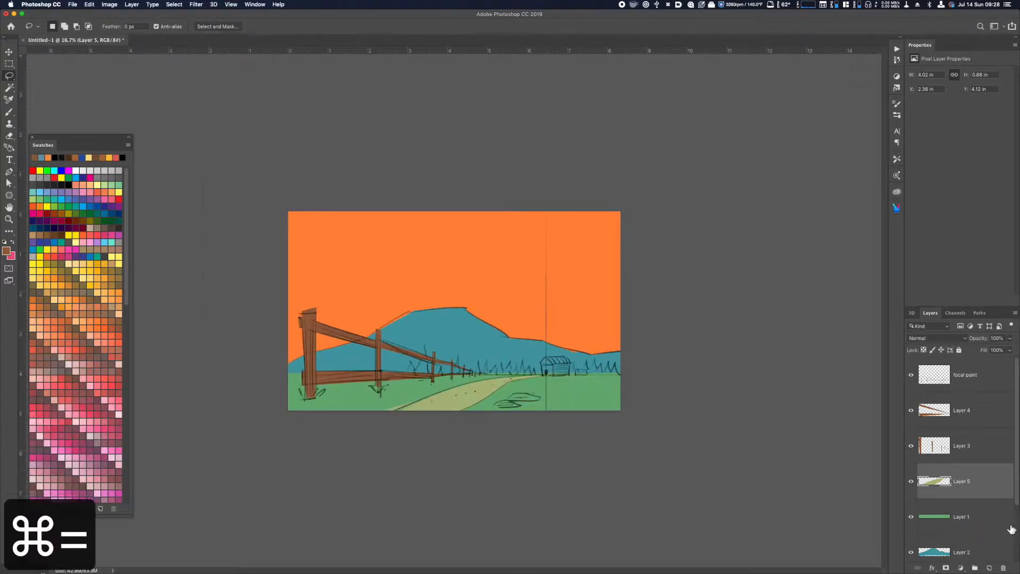
pyautogui.click(959, 552)
pyautogui.moveTo(408, 372)
pyautogui.mouseDown()
pyautogui.moveTo(423, 344)
pyautogui.moveTo(433, 379)
pyautogui.moveTo(442, 352)
pyautogui.moveTo(445, 374)
pyautogui.moveTo(459, 365)
pyautogui.moveTo(477, 373)
pyautogui.moveTo(478, 362)
pyautogui.moveTo(483, 378)
pyautogui.moveTo(505, 374)
pyautogui.mouseUp()
pyautogui.moveTo(512, 377)
pyautogui.mouseDown()
pyautogui.moveTo(537, 378)
pyautogui.moveTo(402, 383)
pyautogui.mouseUp()
pyautogui.moveTo(488, 358); pyautogui.dragTo(490, 376)
pyautogui.moveTo(570, 374)
pyautogui.mouseDown()
pyautogui.moveTo(595, 358)
pyautogui.moveTo(595, 380)
pyautogui.moveTo(616, 378)
pyautogui.mouseUp()
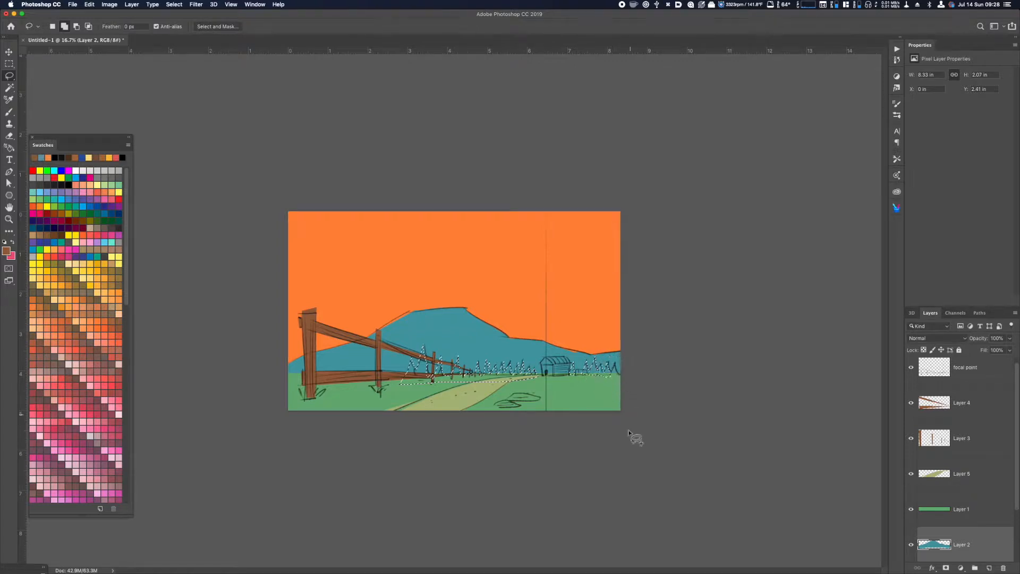
pyautogui.press('super+j')
# - Darken the tree layer with Hue/Saturation, setting lightness to -27
pyautogui.press('super+u')
pyautogui.moveTo(670, 530); pyautogui.dragTo(662, 531)
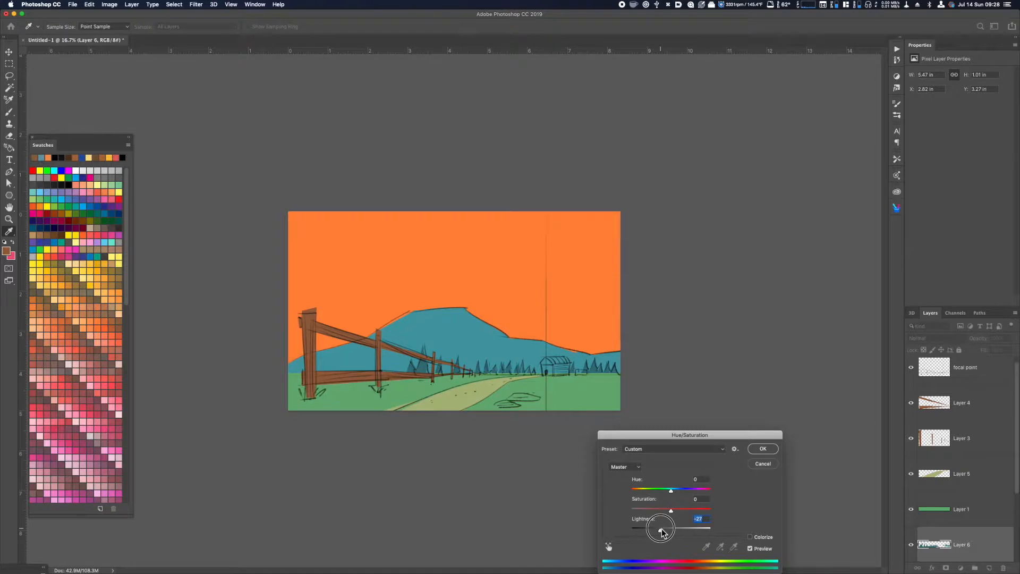
pyautogui.click(765, 450)
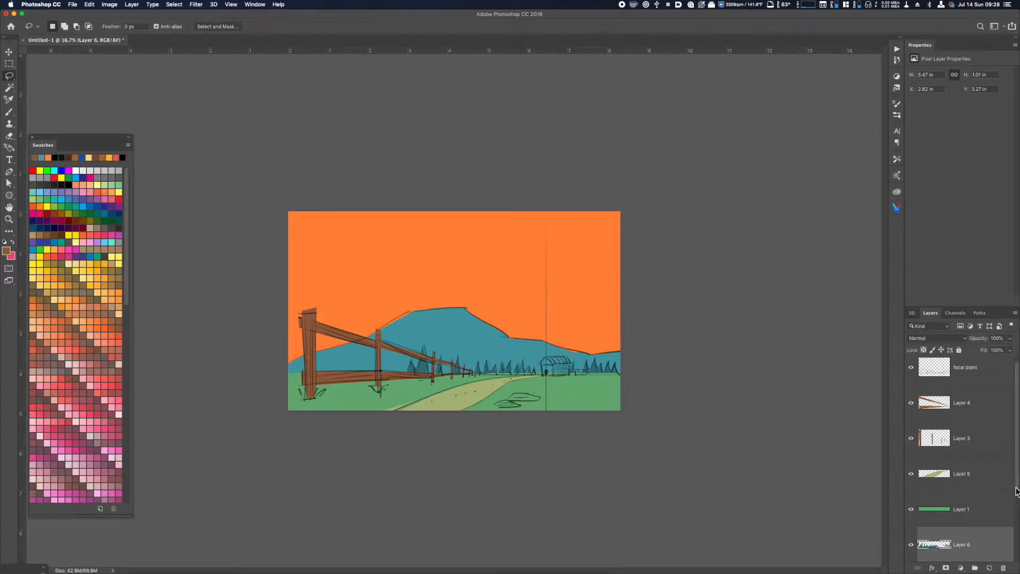
# - Add a new empty layer for the house between the fence rails layer and the focal point layer
pyautogui.scroll(-3, 1016, 492)
pyautogui.click(976, 375)
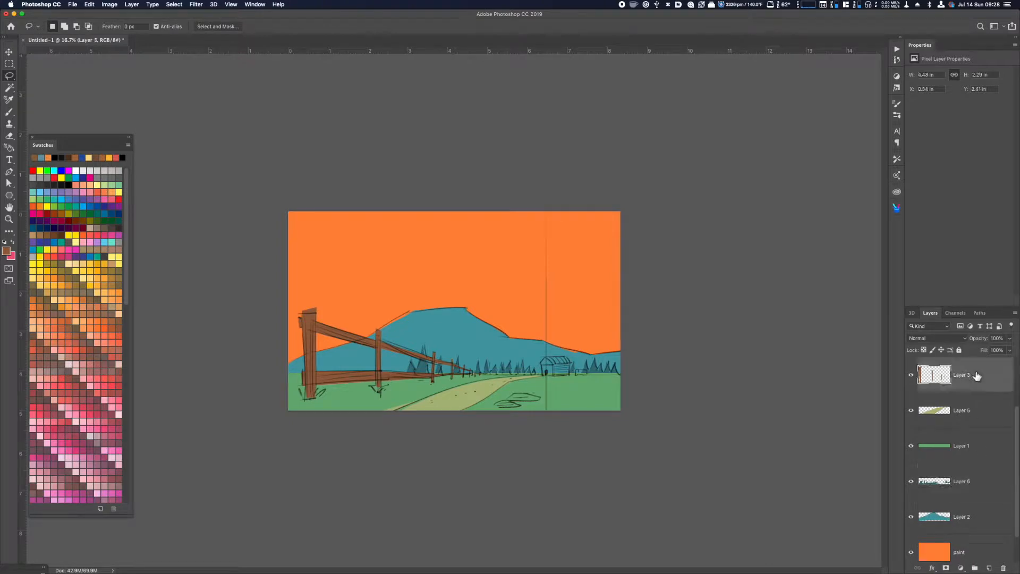
pyautogui.click(988, 412)
pyautogui.scroll(3, 1012, 388)
pyautogui.click(972, 410)
pyautogui.press('super+shift+n')
pyautogui.press('super+shift+Return')
pyautogui.press('super+equal')
pyautogui.press('super+equal')
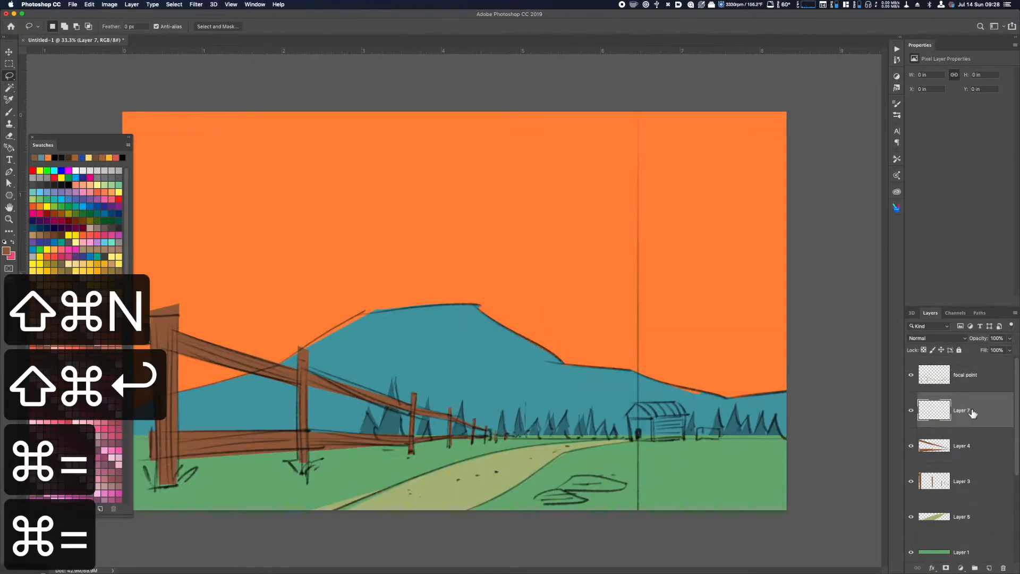
# - Outline the front wall of the house with the Polygonal Lasso, fill it with dark red and deselect
pyautogui.hotkey('shift', 'l')
pyautogui.click(631, 440)
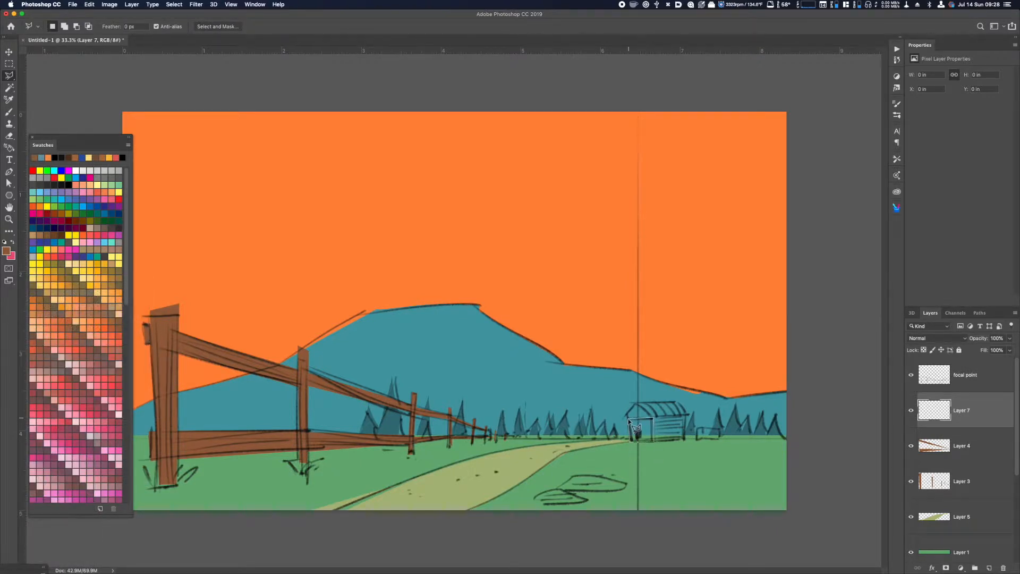
pyautogui.click(629, 420)
pyautogui.click(631, 440)
pyautogui.click(119, 419)
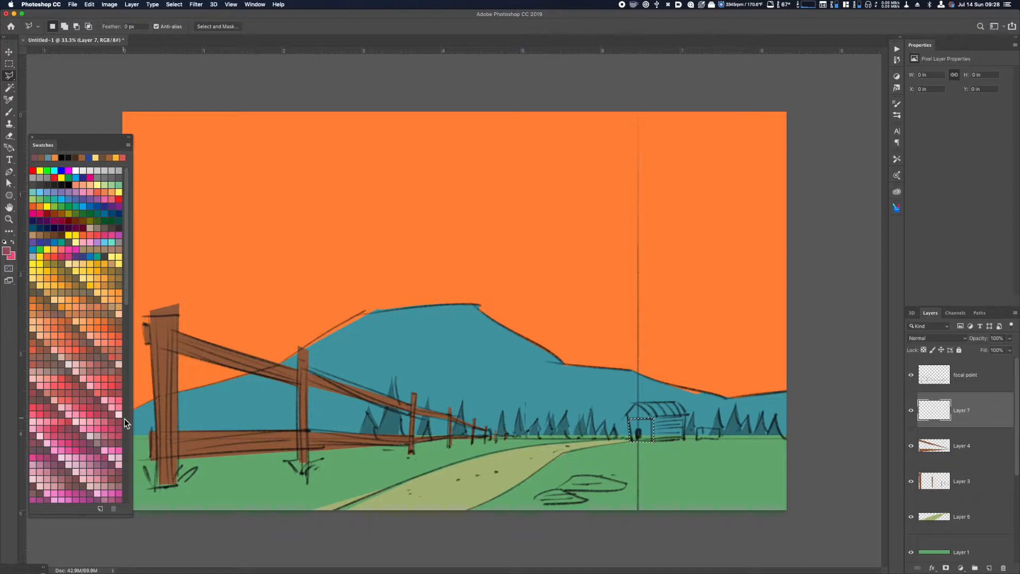
pyautogui.hotkey('alt', 'BackSpace')
pyautogui.press('super+d')
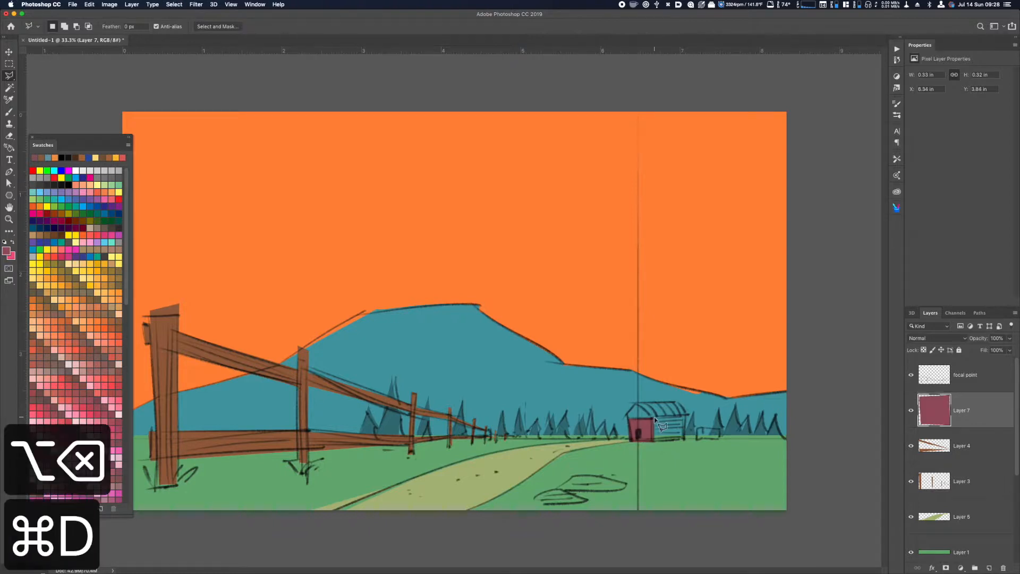
# - Outline the long side wall of the house and fill it with the same dark red
pyautogui.click(686, 420)
pyautogui.click(685, 440)
pyautogui.click(654, 441)
pyautogui.hotkey('alt', 'BackSpace')
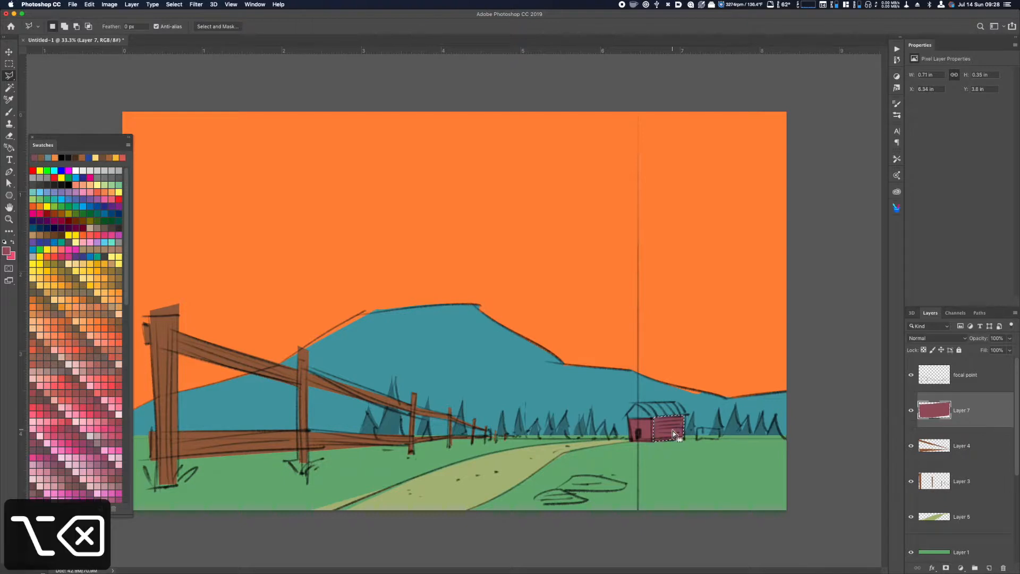
# - Darken the selected side wall with Hue/Saturation, setting lightness to -18, and deselect
pyautogui.press('super+u')
pyautogui.moveTo(671, 530); pyautogui.dragTo(664, 530)
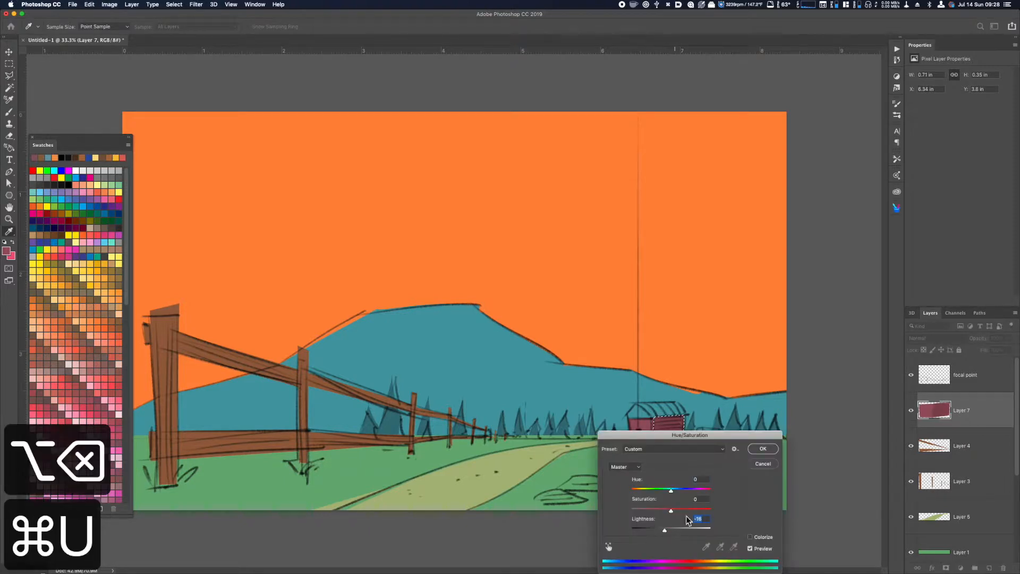
pyautogui.click(765, 450)
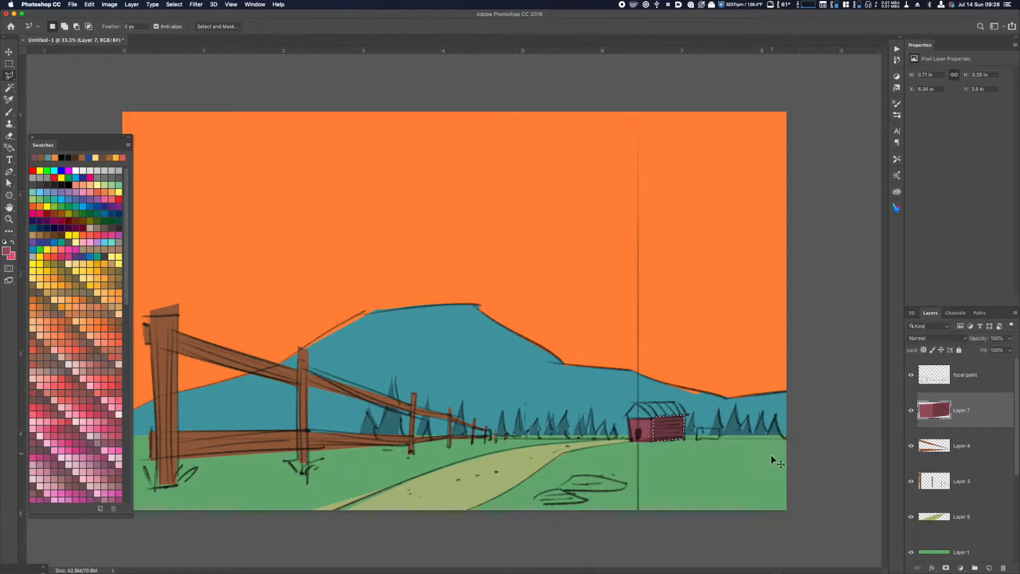
pyautogui.press('super+d')
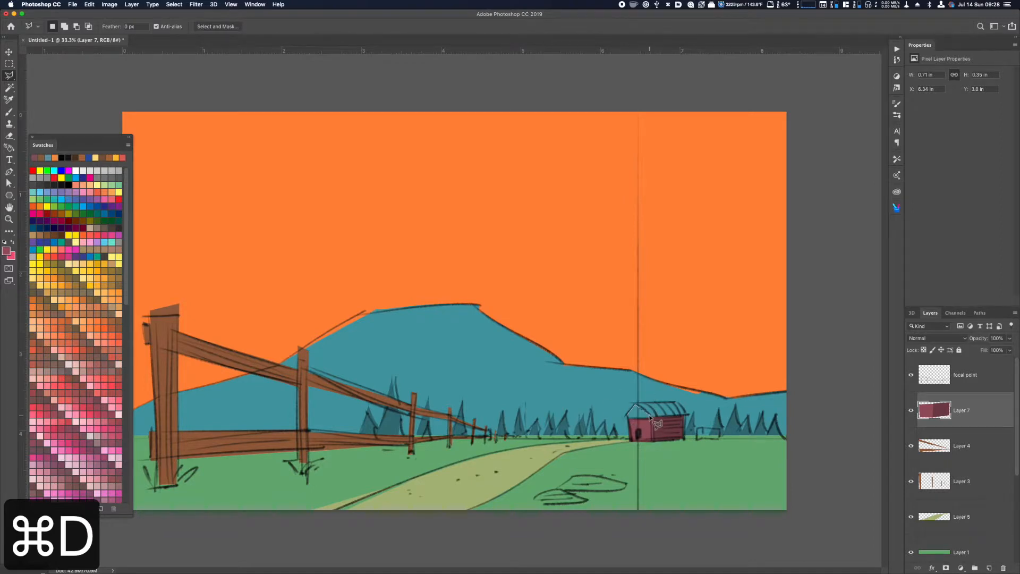
# - Outline the triangular gable of the house, fill it with the dark red sampled from the front wall, and deselect
pyautogui.click(652, 420)
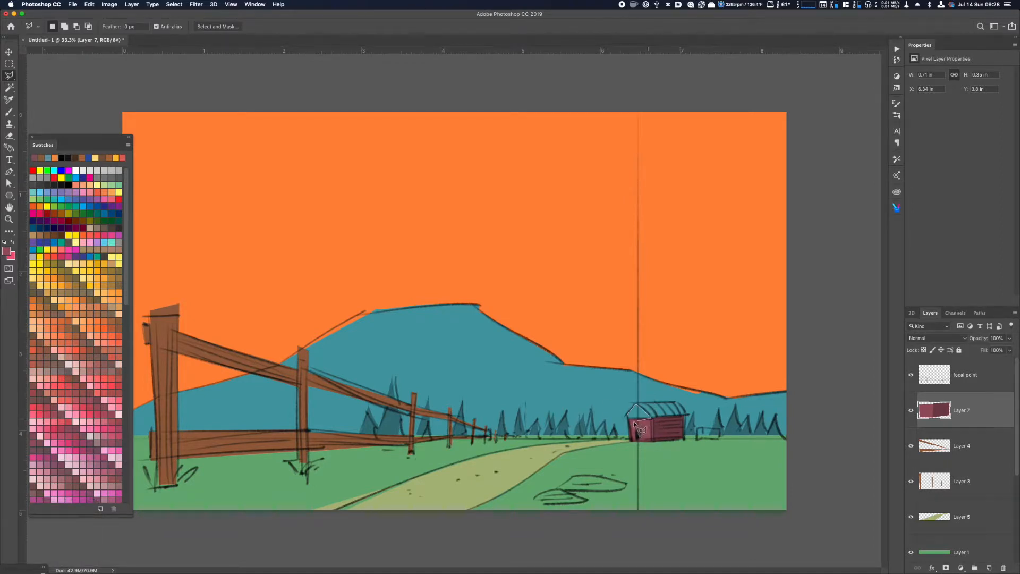
pyautogui.press('i')
pyautogui.click(657, 429)
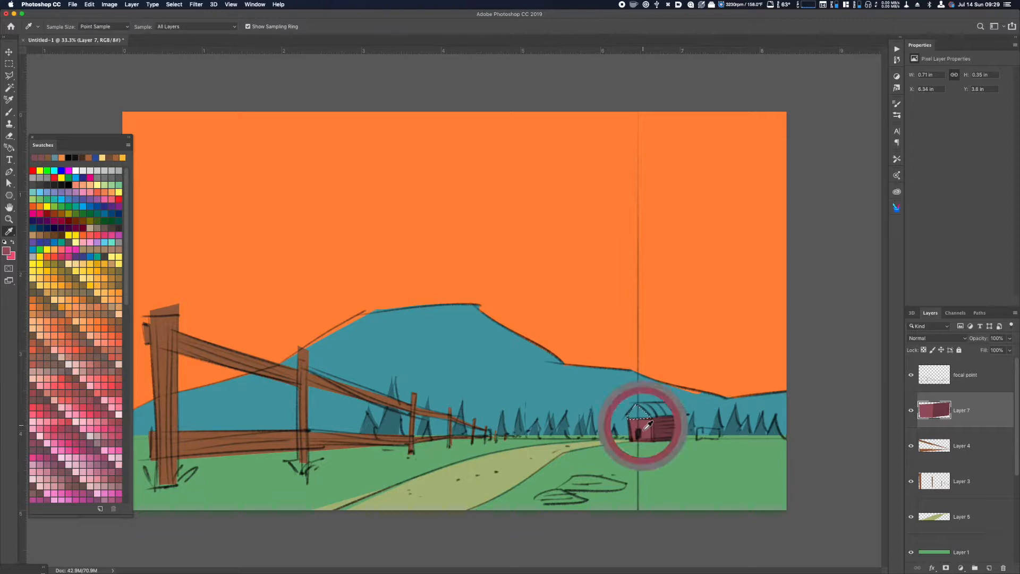
pyautogui.hotkey('alt', 'BackSpace')
pyautogui.press('super+d')
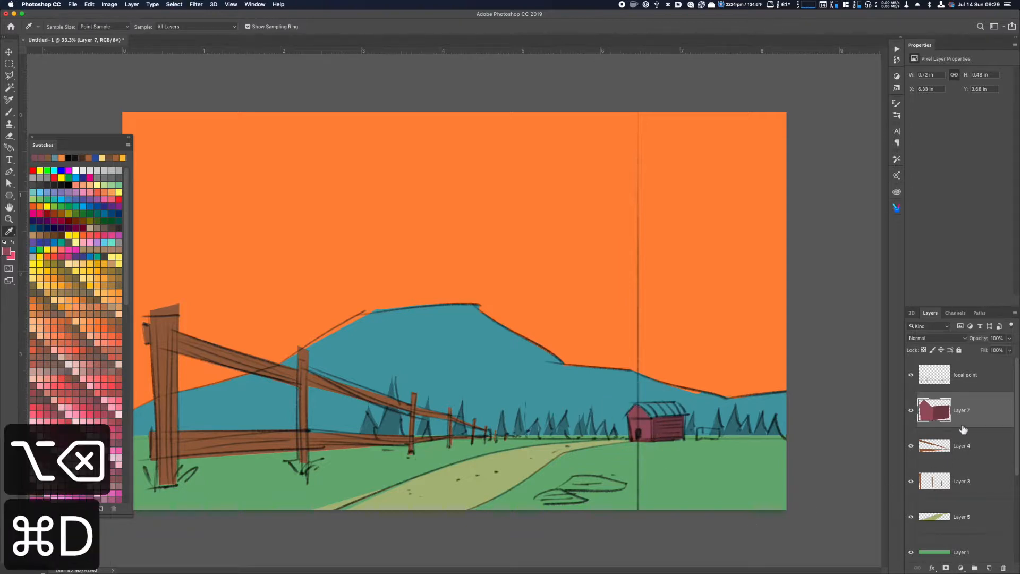
# - Add a new empty layer for the roof between the fence rails layer and the house walls layer
pyautogui.click(963, 445)
pyautogui.press('shift+super+n')
pyautogui.press('shift+super+space')
pyautogui.press('shift+super+Return')
pyautogui.press('l')
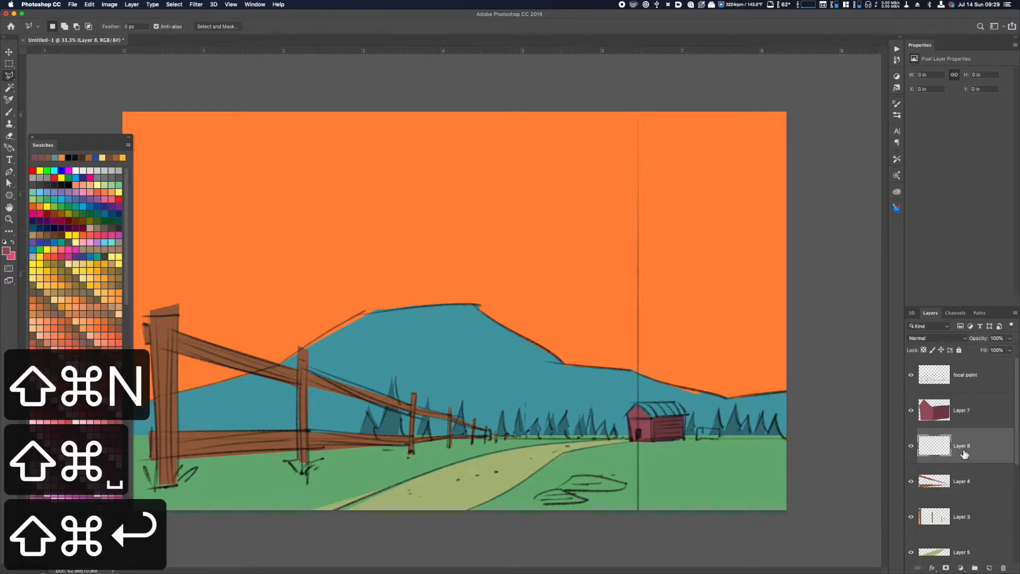
# - Trace the roof outline with the Pen tool and convert the path to a selection with 0 pixels feather
pyautogui.press('p')
pyautogui.click(630, 422)
pyautogui.click(635, 402)
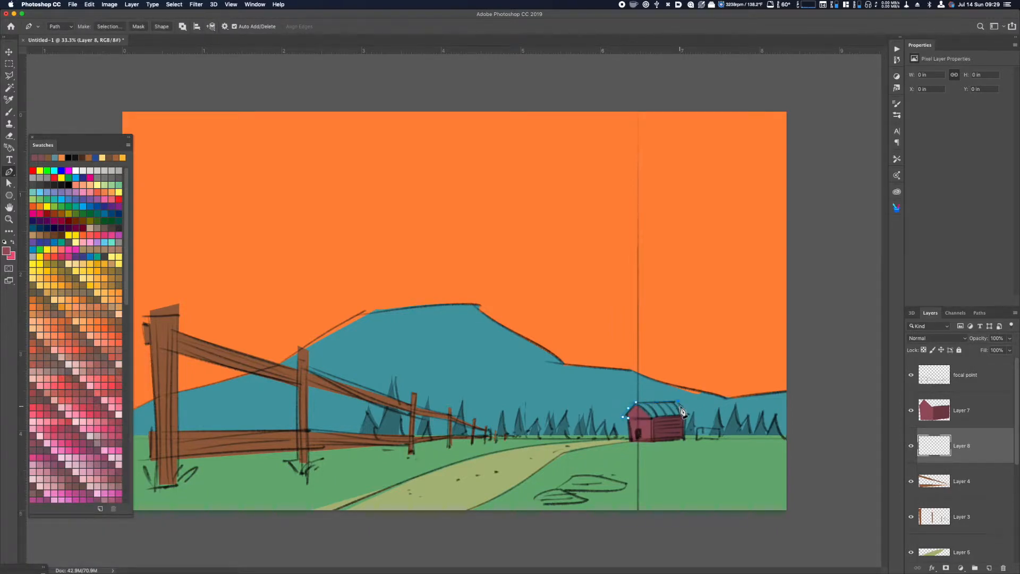
pyautogui.press('super+z')
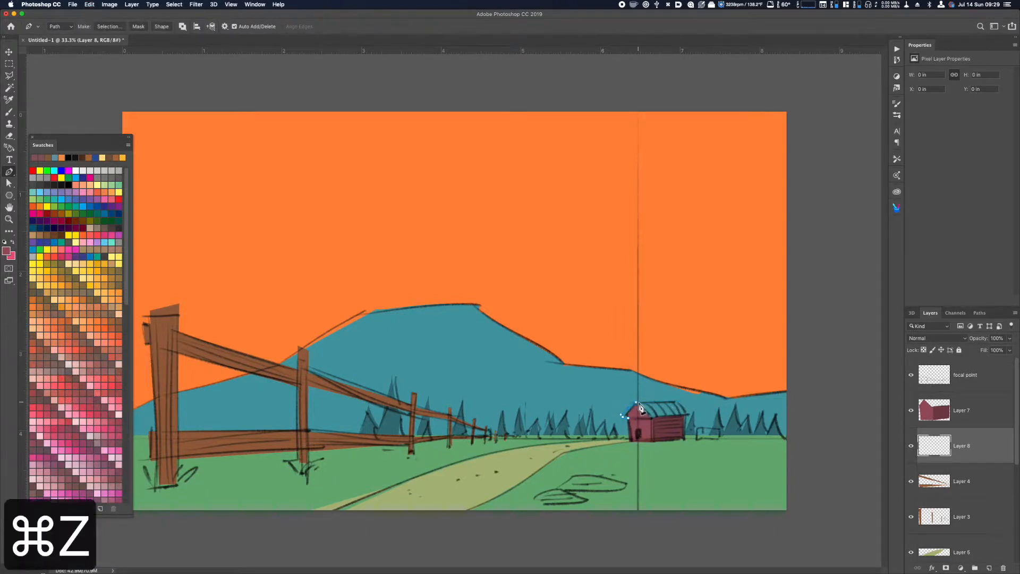
pyautogui.click(687, 413)
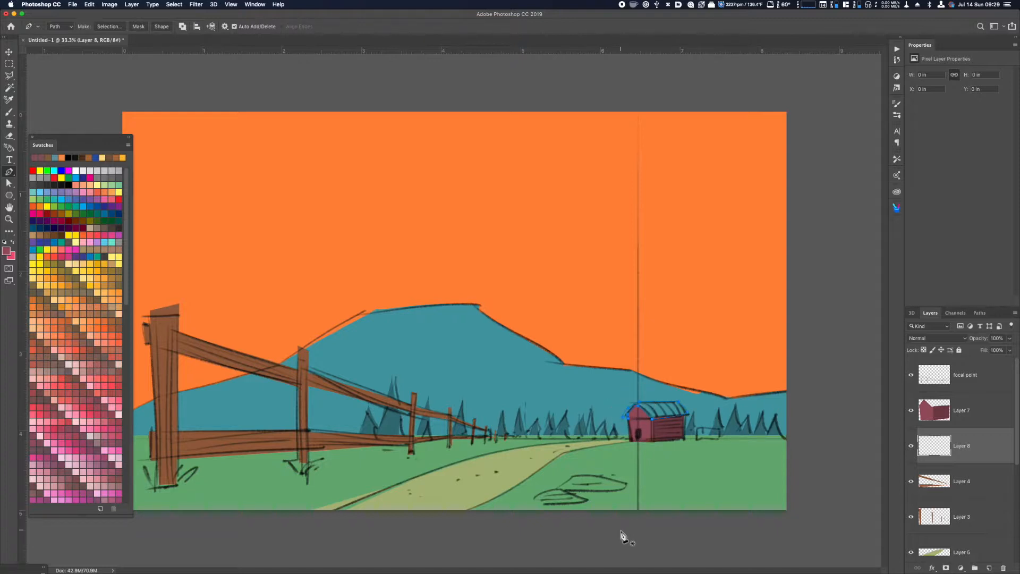
pyautogui.click(109, 26)
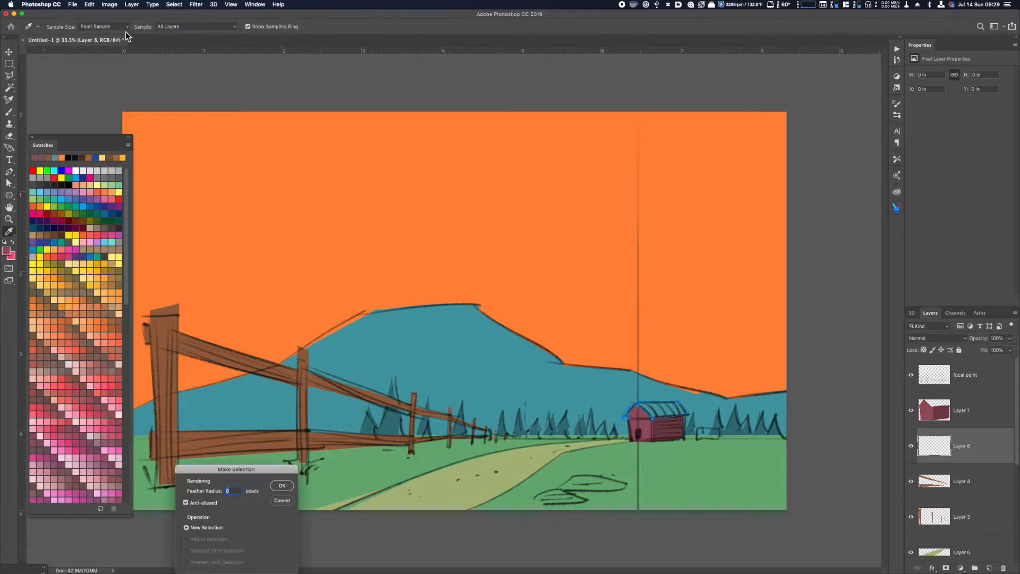
pyautogui.click(292, 488)
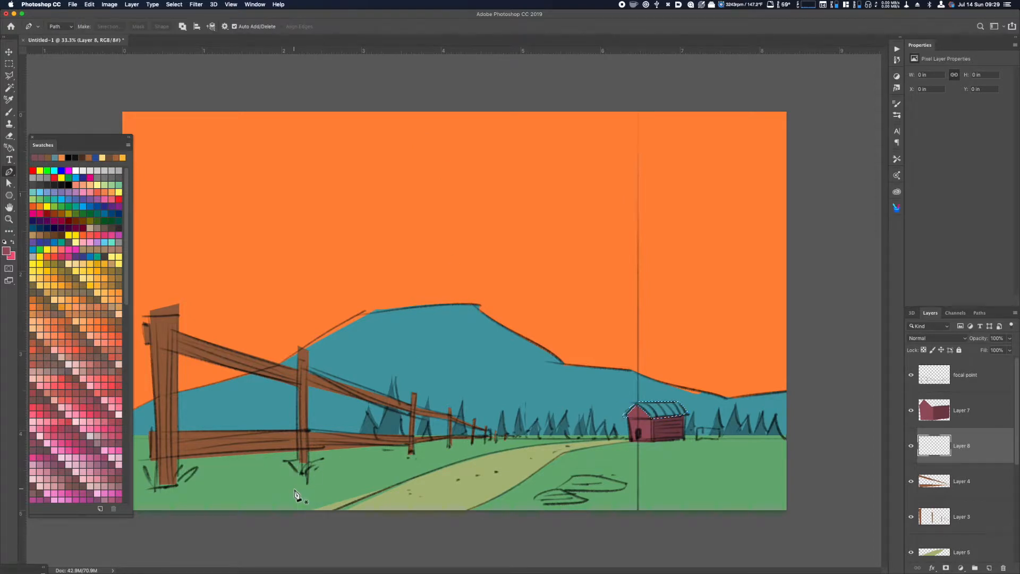
# - Fill the roof selection with a light pinkish beige, deselect, and grey it with Hue/Saturation by setting saturation to -83
pyautogui.click(87, 377)
pyautogui.hotkey('alt', 'BackSpace')
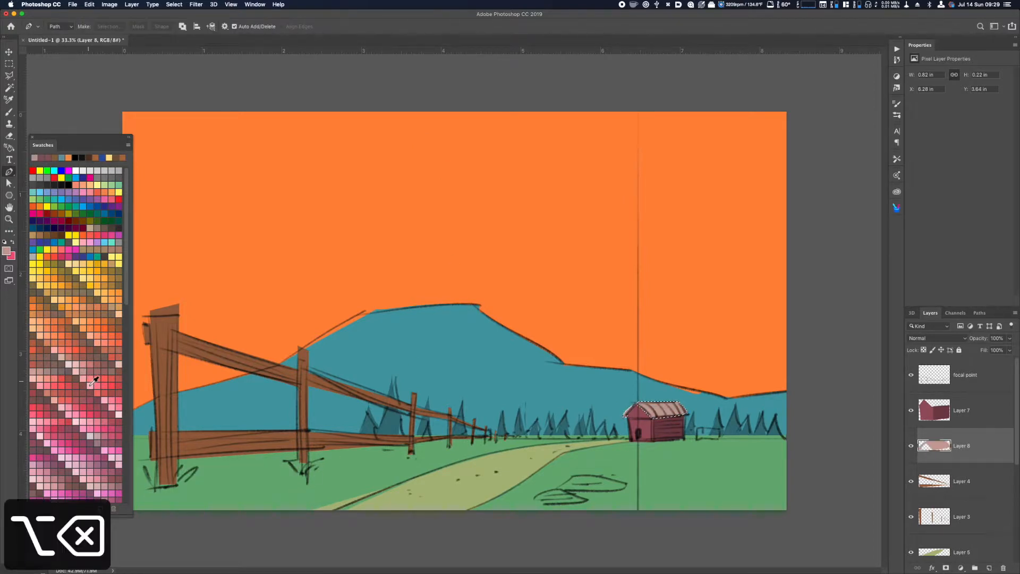
pyautogui.press('super+d')
pyautogui.press('super+u')
pyautogui.moveTo(670, 509); pyautogui.dragTo(639, 514)
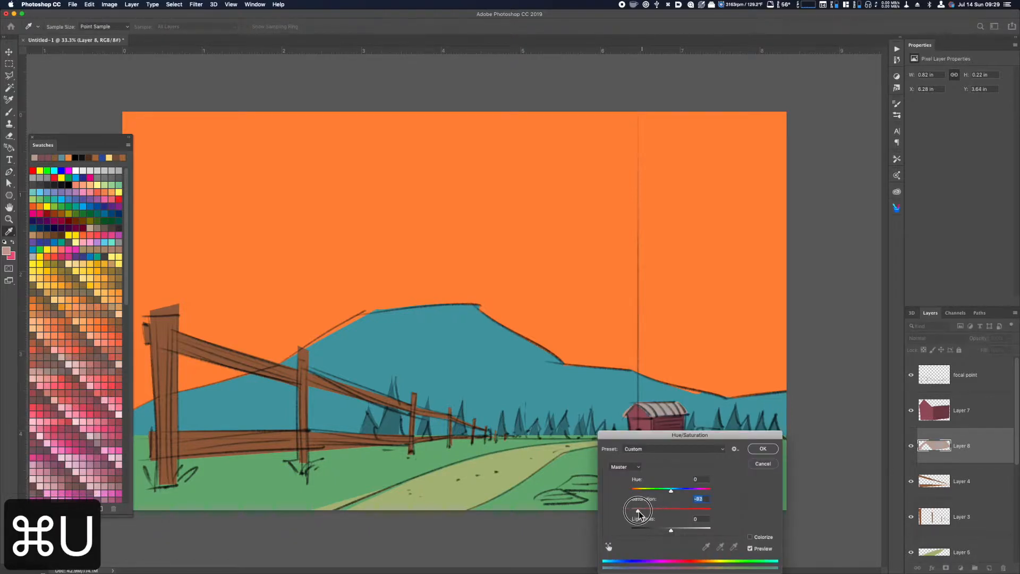
pyautogui.click(774, 450)
# - Add a new empty layer directly above the house walls layer for the small object beside the house
pyautogui.press('p')
pyautogui.click(974, 409)
pyautogui.press('shift+super+n')
pyautogui.press('shift+super+Return')
pyautogui.press('l')
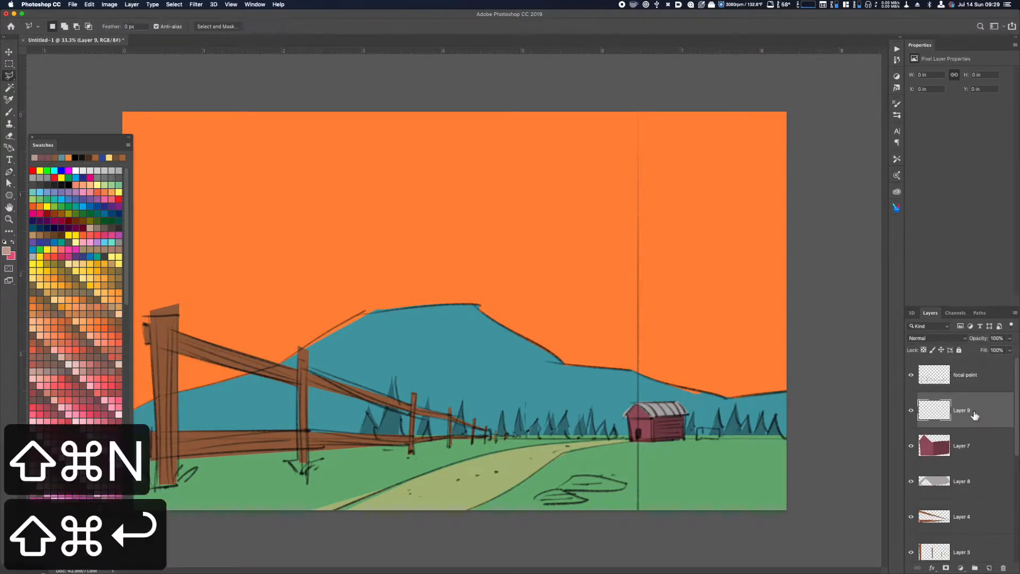
# - Outline the small rounded object beside the house with the Lasso, fill it with bright orange and deselect
pyautogui.click(56, 281)
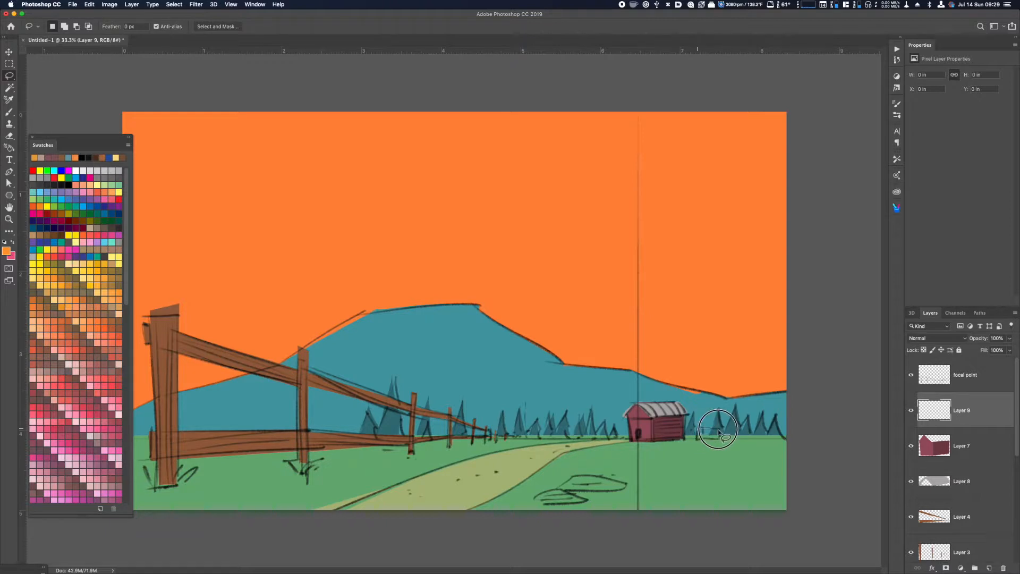
pyautogui.click(696, 438)
pyautogui.hotkey('alt', 'BackSpace')
pyautogui.press('super+d')
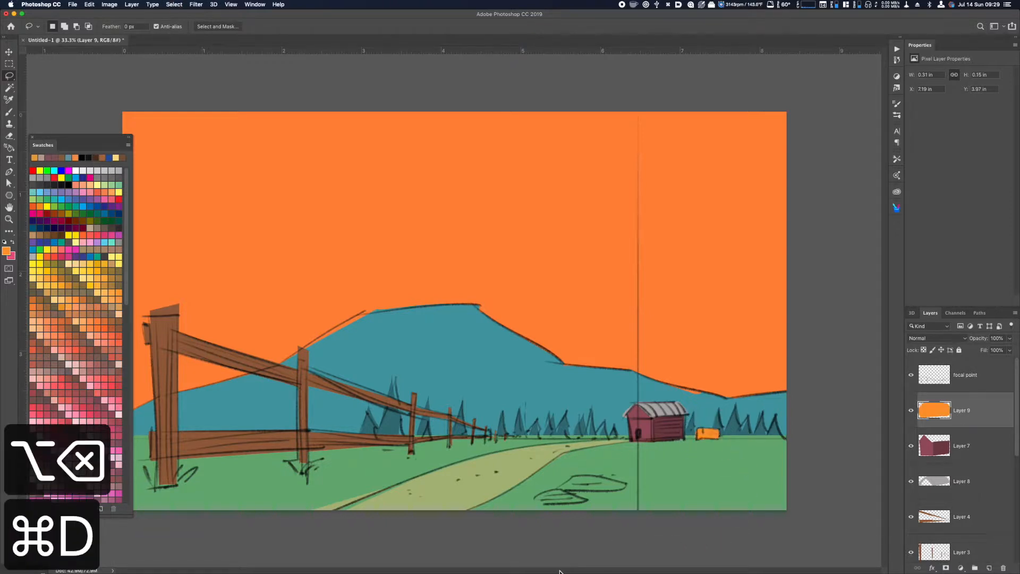
# - Add a new empty layer for the foreground rocks above the orange object's layer
pyautogui.press('super+minus')
pyautogui.press('shift+super+n')
pyautogui.press('shift+super+Return')
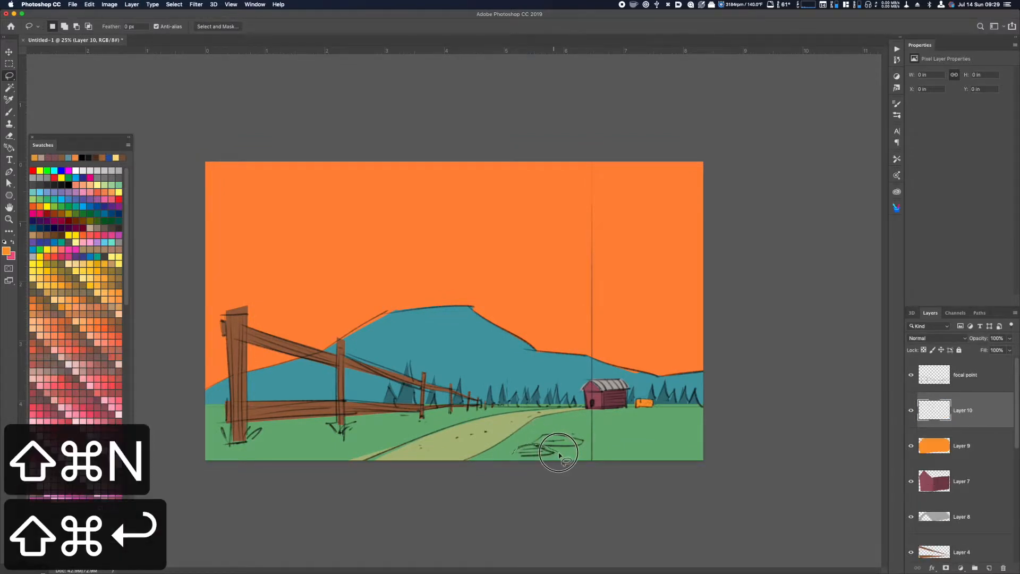
# - Lasso the lower, smaller rock beside the road and fill it with grey, then outline the larger rock behind it
pyautogui.moveTo(559, 454); pyautogui.dragTo(561, 460)
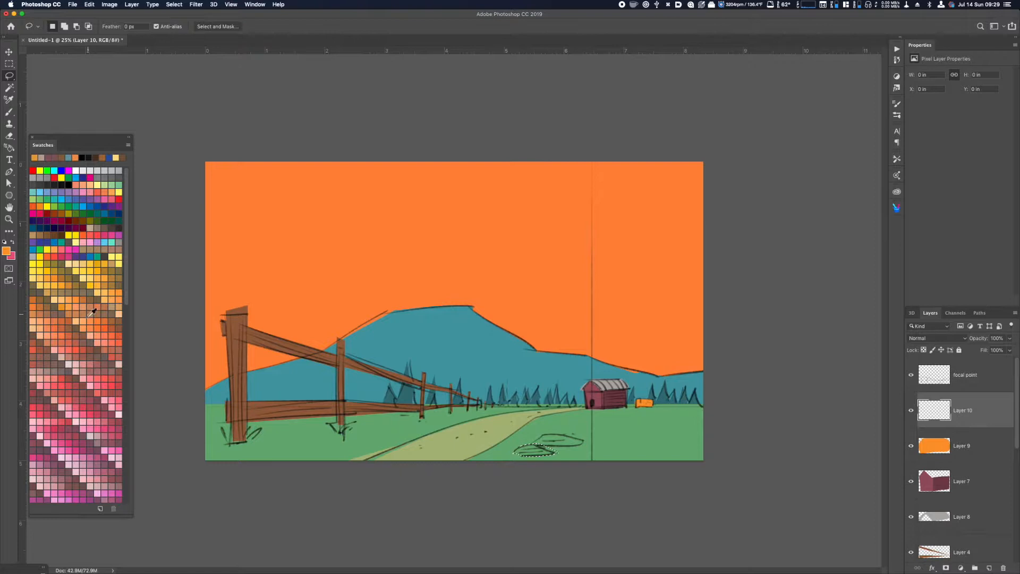
pyautogui.click(55, 180)
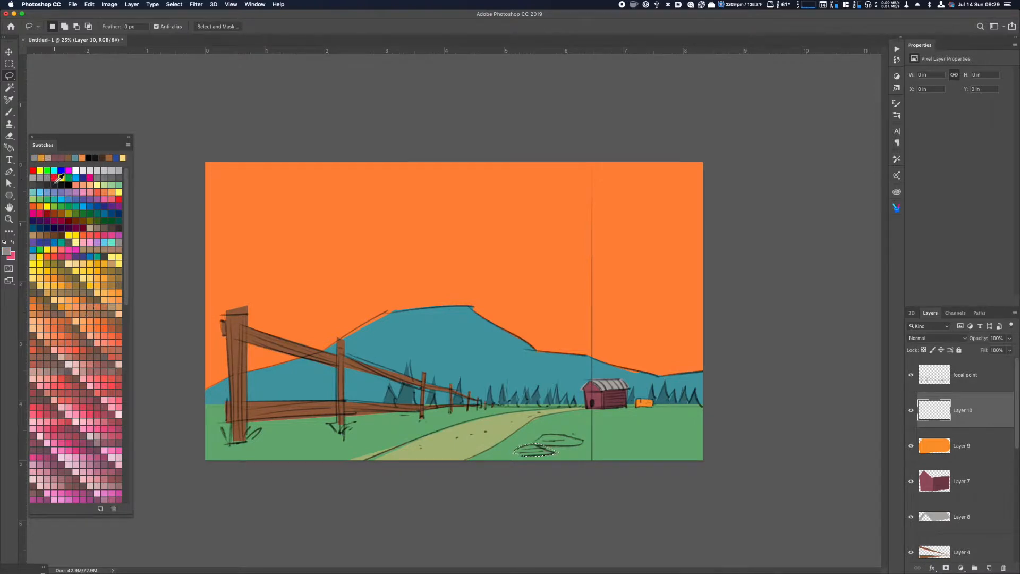
pyautogui.hotkey('alt', 'BackSpace')
pyautogui.press('super+d')
pyautogui.moveTo(536, 442)
pyautogui.mouseDown()
pyautogui.moveTo(568, 431)
pyautogui.moveTo(584, 440)
pyautogui.moveTo(537, 443)
pyautogui.mouseUp()
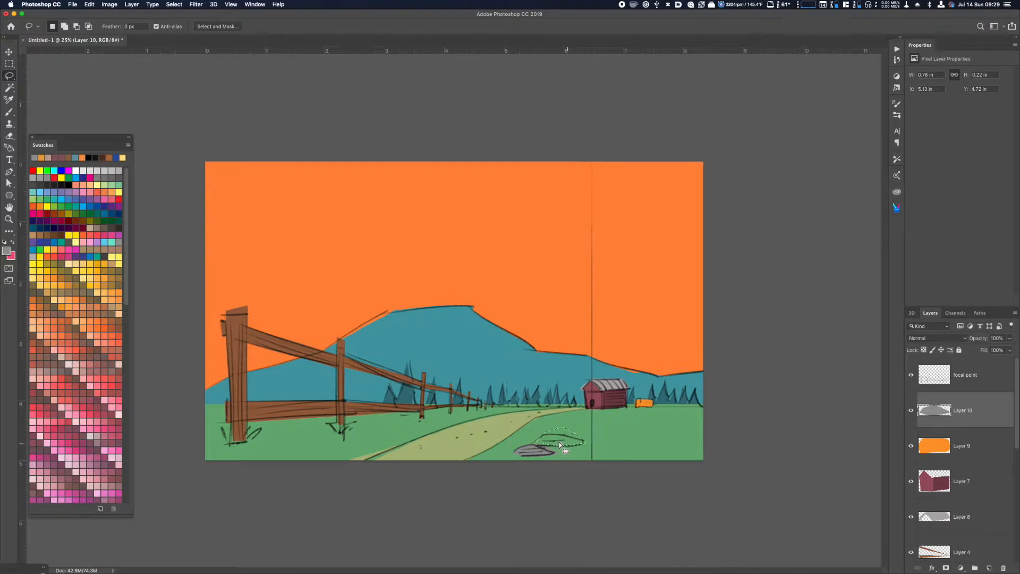
pyautogui.click(108, 393)
pyautogui.hotkey('alt', 'BackSpace')
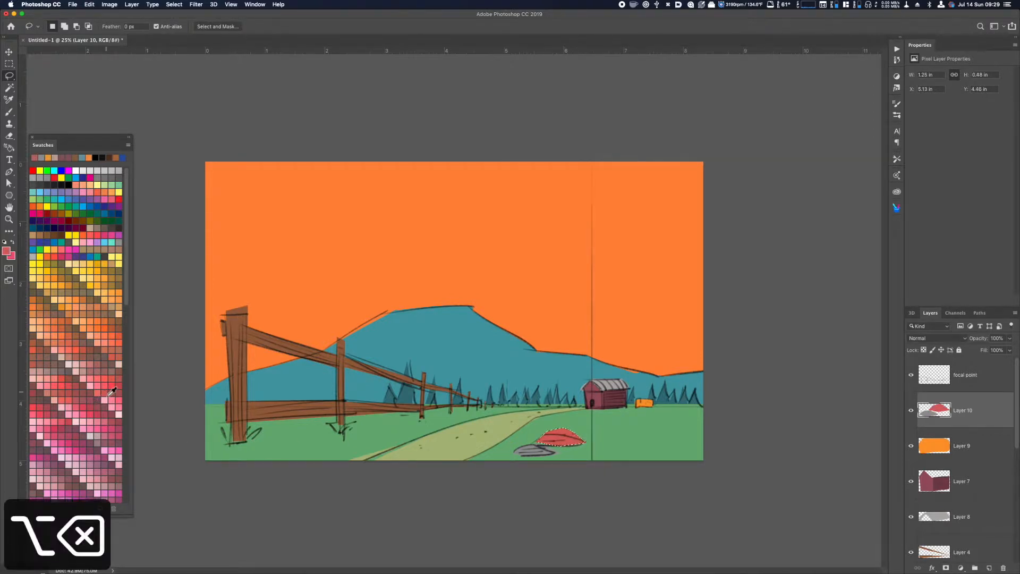
pyautogui.press('super+d')
pyautogui.press('super+z')
pyautogui.press('super+z')
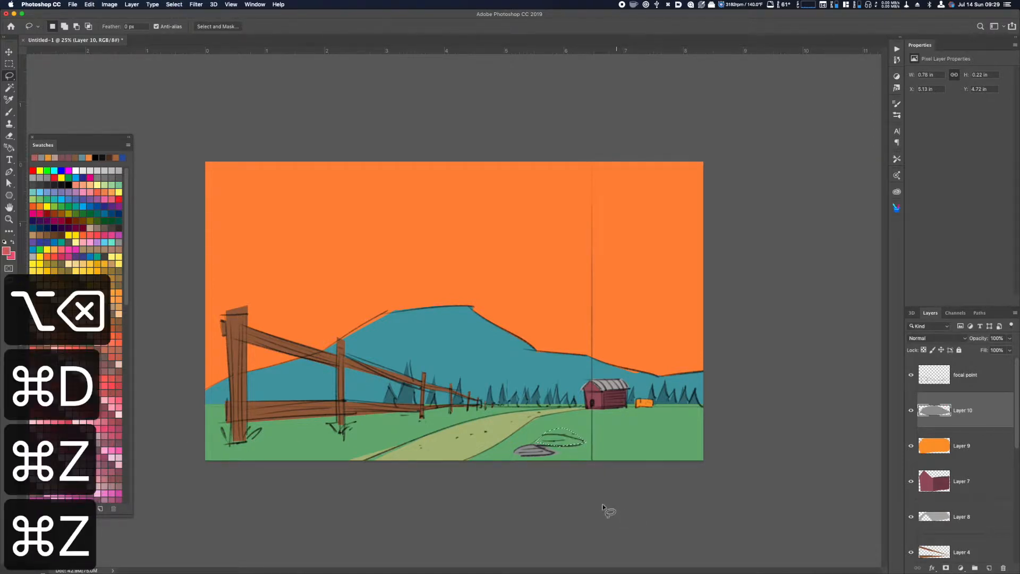
# - Fill the selected larger rock with a muted brownish red and deselect
pyautogui.click(120, 364)
pyautogui.hotkey('alt', 'BackSpace')
pyautogui.press('super+d')
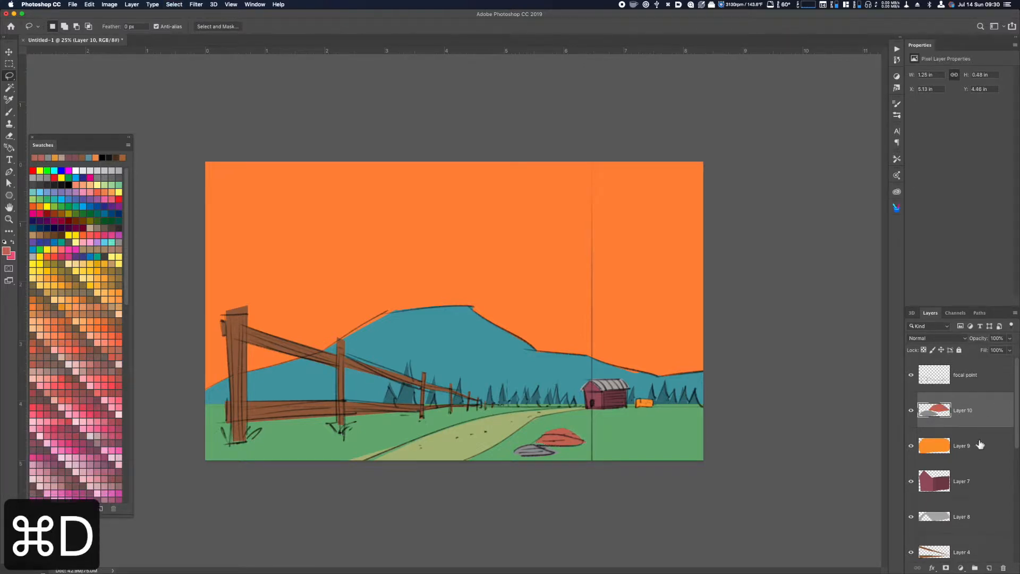
# - Hide the focal point sketch layer so only the flat colour shapes are displayed
pyautogui.click(975, 381)
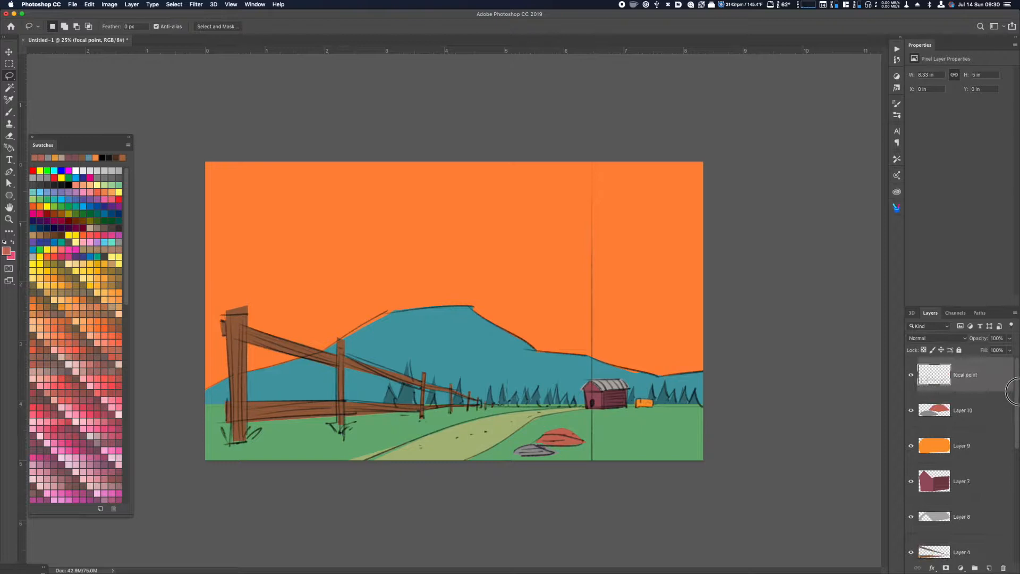
pyautogui.click(912, 376)
pyautogui.click(912, 376)
pyautogui.click(912, 376)
pyautogui.click(912, 376)
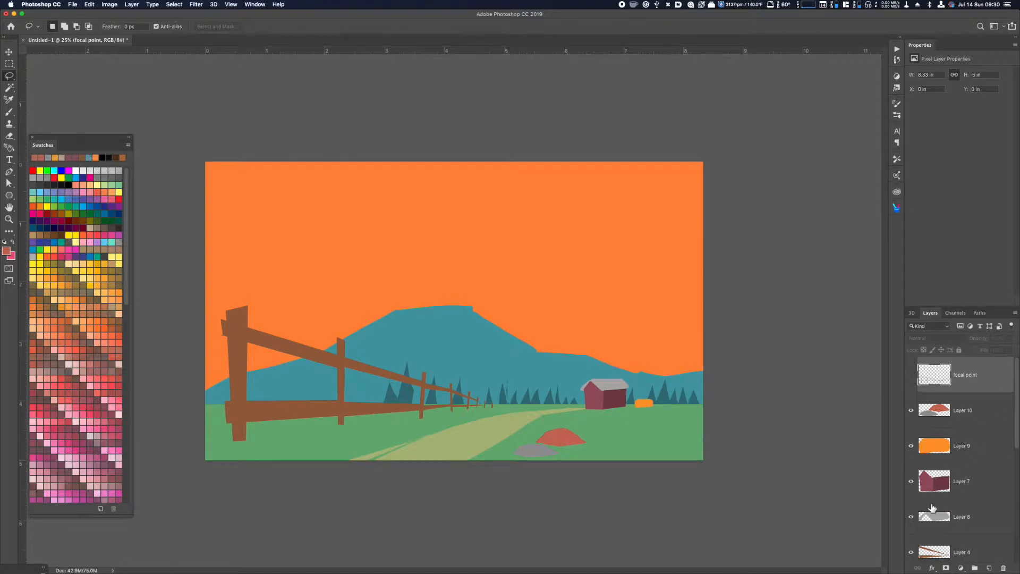
pyautogui.press('super+minus')
pyautogui.press('super+equal')
pyautogui.press('super+equal')
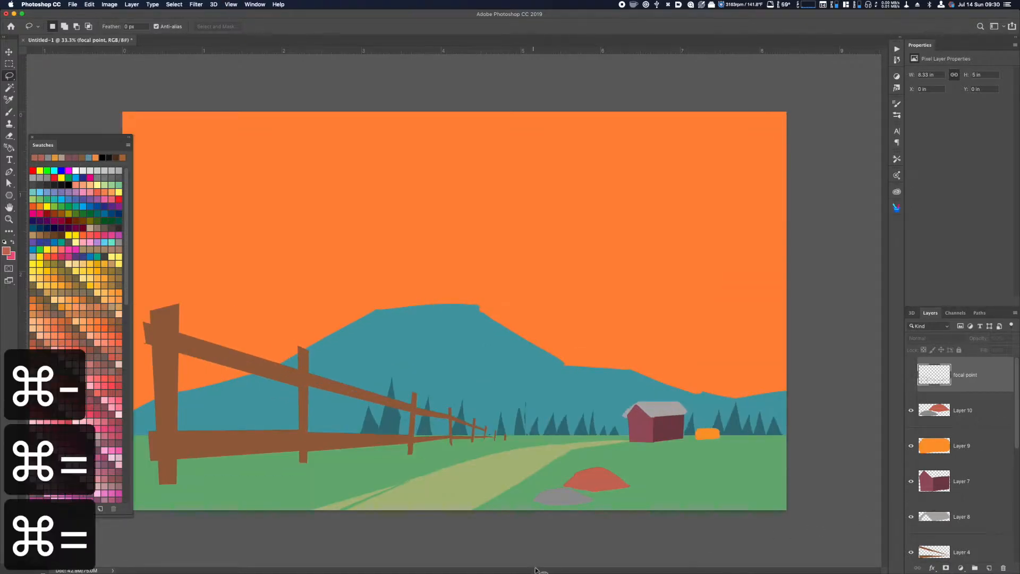
# - Lasso the stray thin mark above the trees on the tree layer and cut it away
pyautogui.scroll(-5, 963, 478)
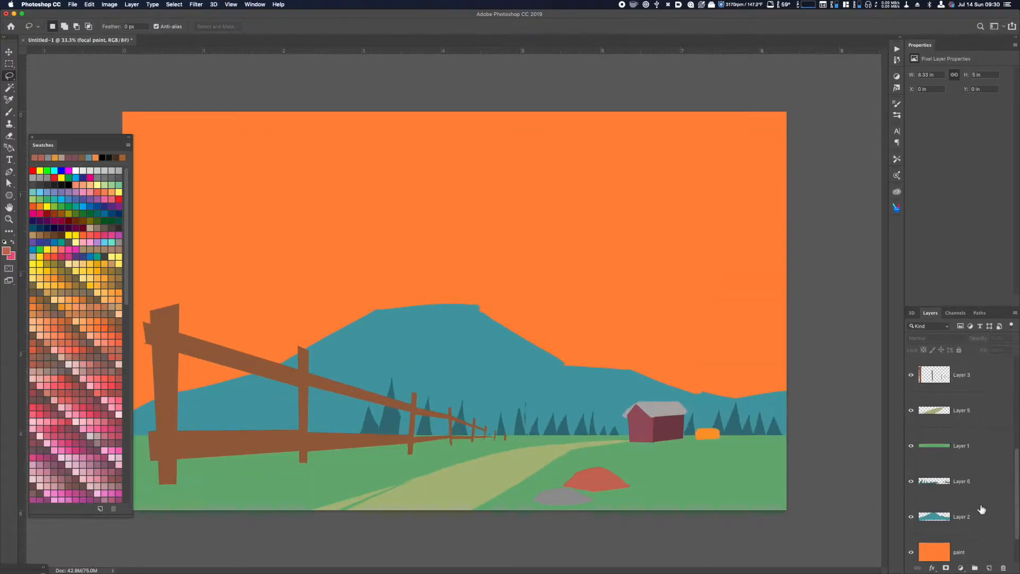
pyautogui.click(963, 480)
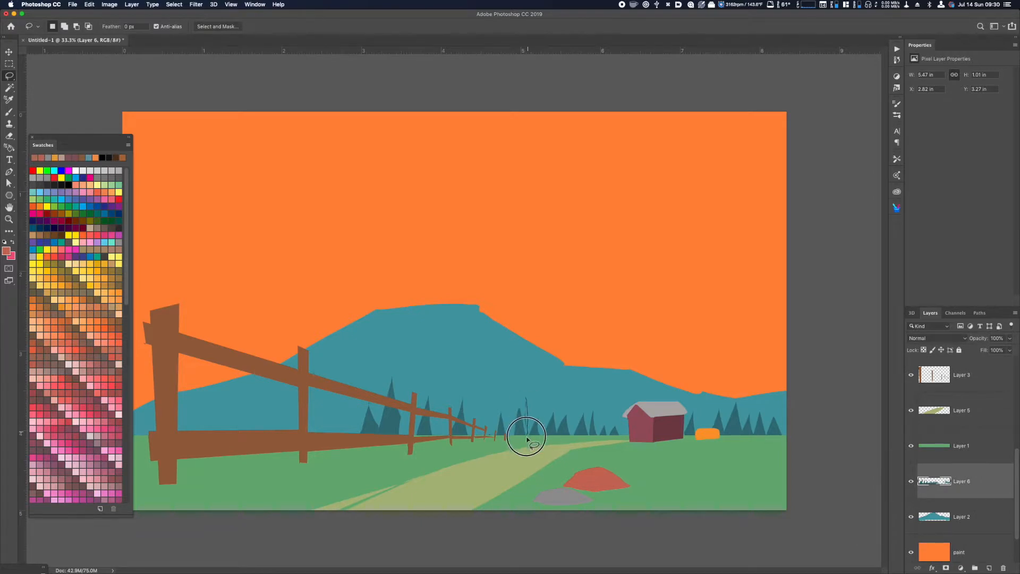
pyautogui.press('super+x')
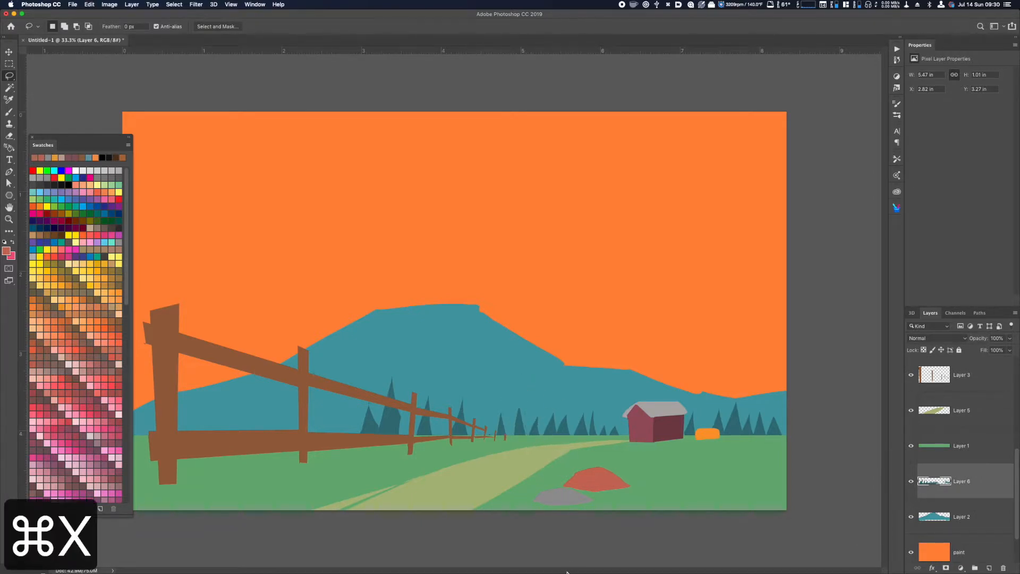
pyautogui.press('super+minus')
pyautogui.press('super+equal')
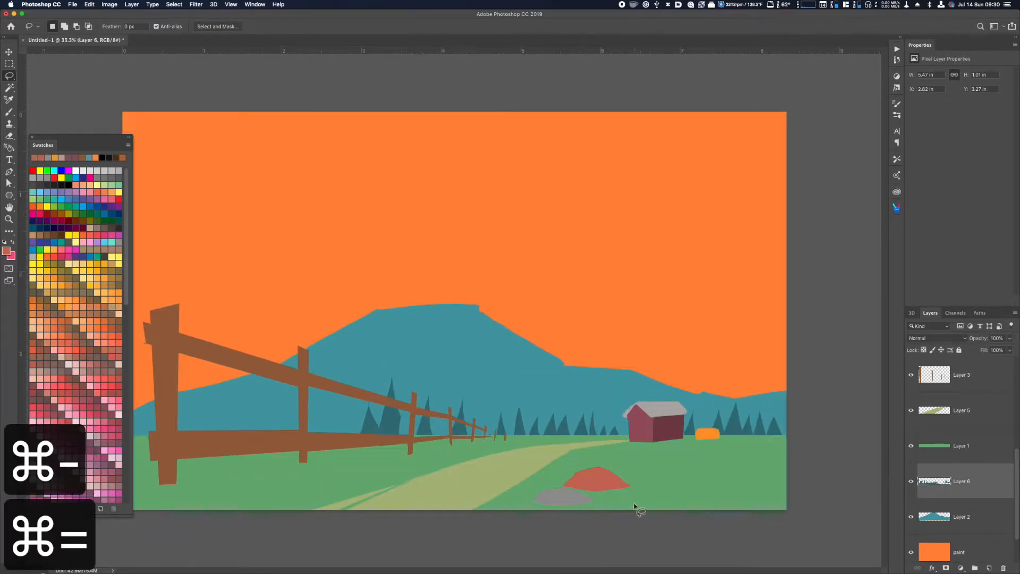
# - Trim the uneven edge of the roof's overhang at the gable end by cutting it from the roof layer
pyautogui.scroll(5, 1015, 482)
pyautogui.click(961, 481)
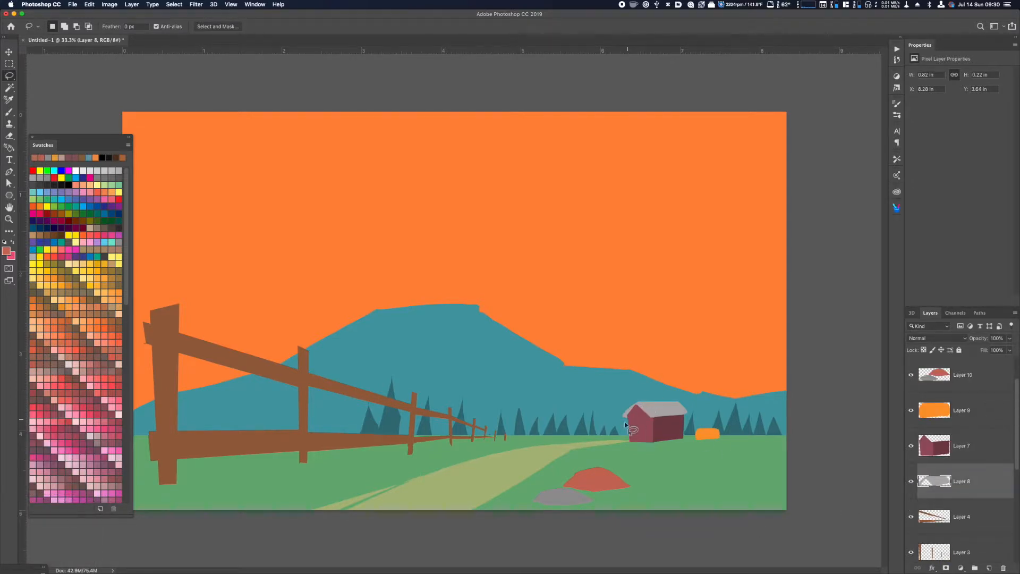
pyautogui.press('super+x')
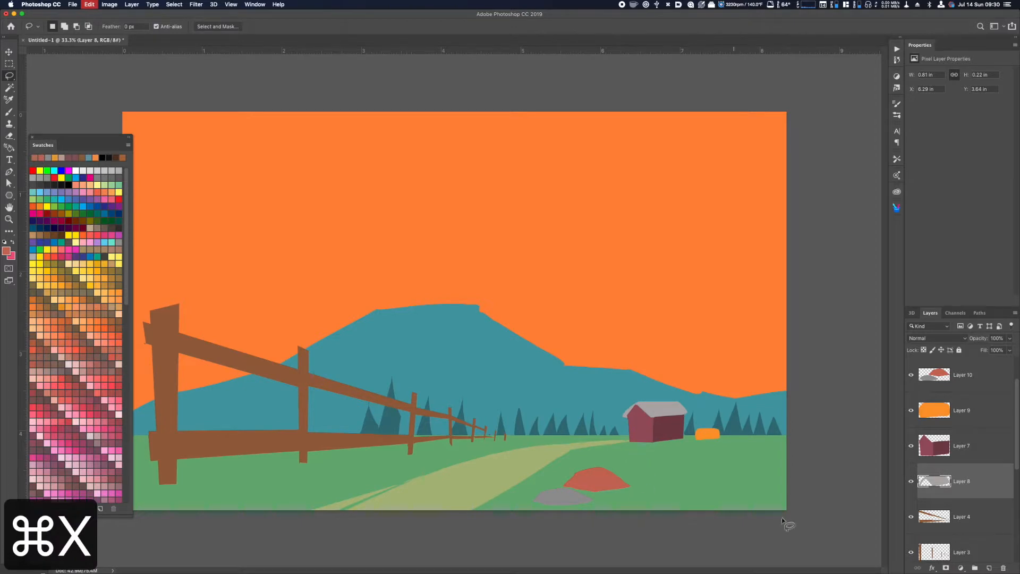
# - Select thin diagonal strips across the roof with the Lasso and copy them to a new layer
pyautogui.moveTo(643, 404); pyautogui.dragTo(650, 411)
pyautogui.moveTo(648, 402)
pyautogui.mouseDown()
pyautogui.moveTo(659, 416)
pyautogui.moveTo(650, 402)
pyautogui.moveTo(684, 410)
pyautogui.mouseUp()
pyautogui.press('super+j')
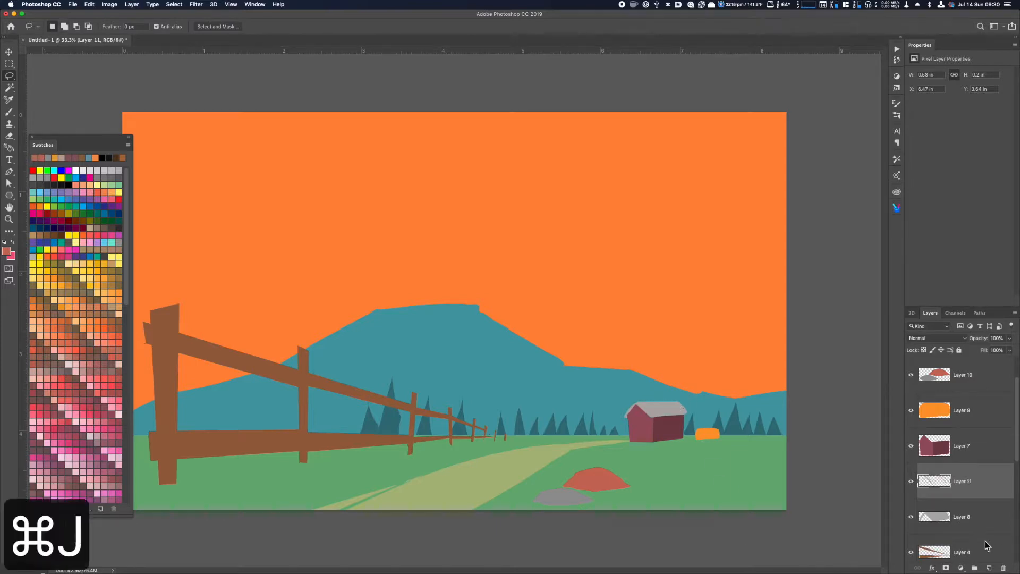
# - Darken the copied roof strips with Hue/Saturation, setting lightness to -37
pyautogui.press('super+u')
pyautogui.moveTo(671, 530); pyautogui.dragTo(658, 529)
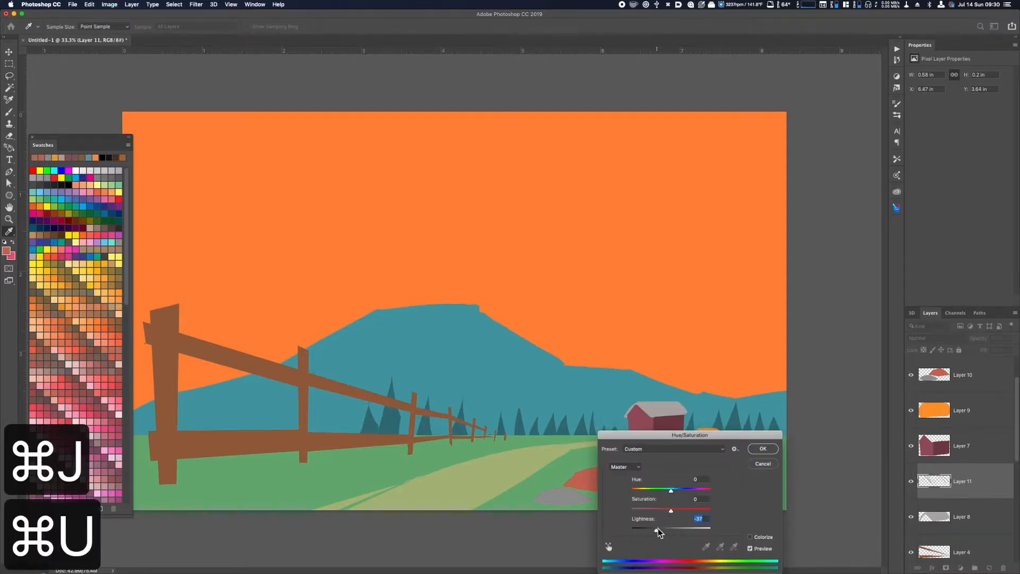
pyautogui.click(764, 449)
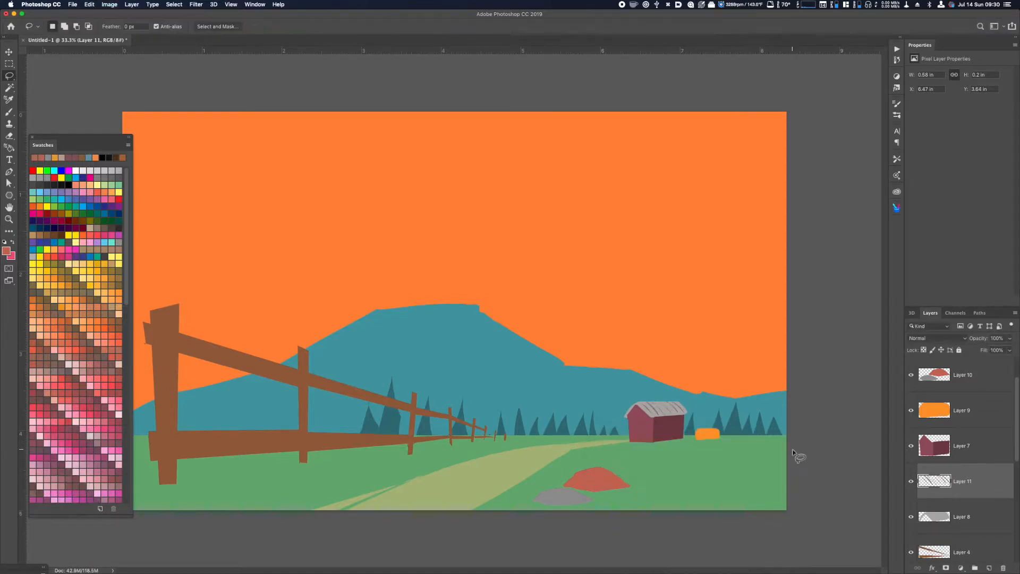
# - Copy door-frame strips lassoed on the house's front wall to a new layer and lighten them with Hue/Saturation, lightness +28
pyautogui.click(967, 449)
pyautogui.moveTo(626, 419)
pyautogui.mouseDown()
pyautogui.moveTo(678, 428)
pyautogui.moveTo(644, 430)
pyautogui.moveTo(645, 420)
pyautogui.moveTo(647, 445)
pyautogui.moveTo(648, 423)
pyautogui.moveTo(634, 422)
pyautogui.moveTo(637, 443)
pyautogui.moveTo(634, 420)
pyautogui.mouseUp()
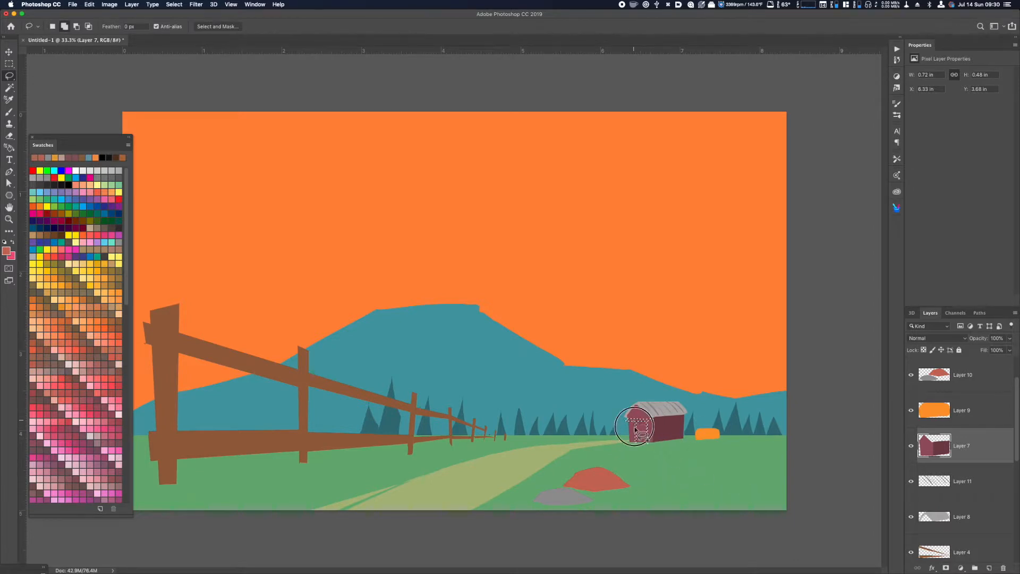
pyautogui.press('super+z')
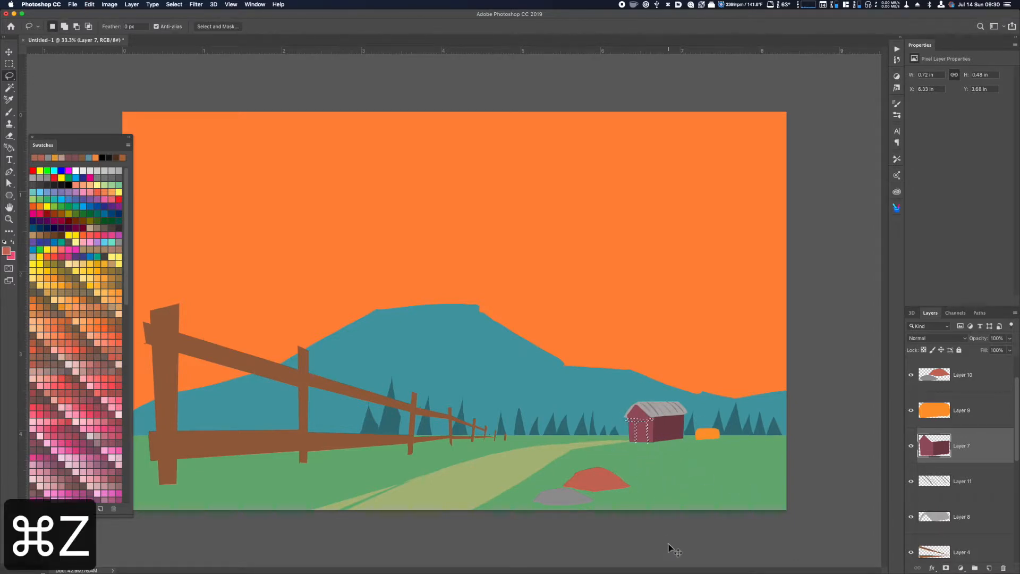
pyautogui.press('super+j')
pyautogui.press('super+u')
pyautogui.moveTo(680, 534); pyautogui.dragTo(683, 534)
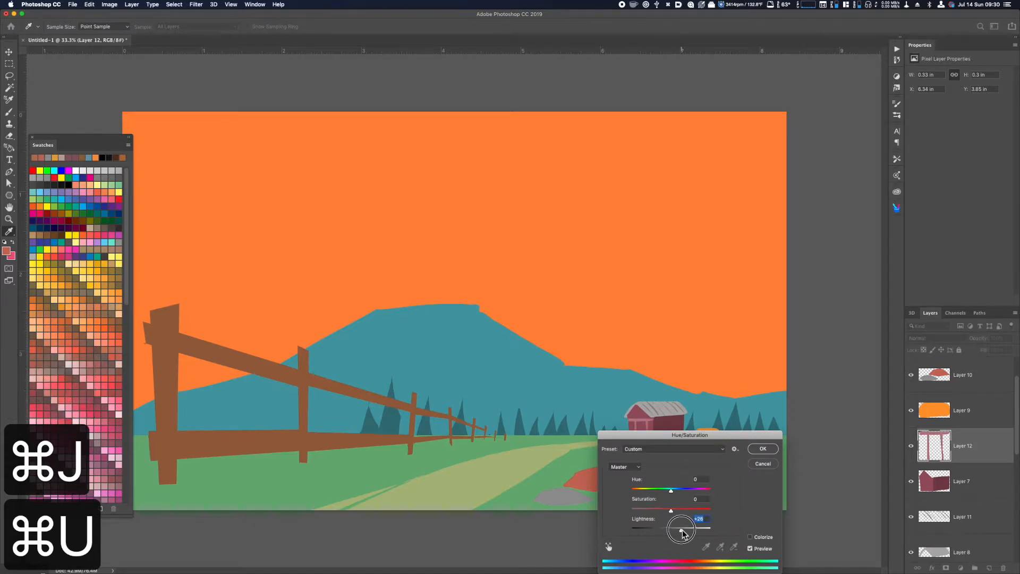
pyautogui.click(771, 449)
# - Lasso thin plank lines across the gable, front and side walls on Layer 7 and copy them to a new layer
pyautogui.click(945, 480)
pyautogui.moveTo(632, 410); pyautogui.dragTo(641, 411)
pyautogui.moveTo(638, 413)
pyautogui.mouseDown()
pyautogui.moveTo(630, 424)
pyautogui.moveTo(647, 428)
pyautogui.mouseUp()
pyautogui.moveTo(629, 431); pyautogui.dragTo(631, 435)
pyautogui.moveTo(630, 437)
pyautogui.mouseDown()
pyautogui.moveTo(676, 423)
pyautogui.moveTo(656, 422)
pyautogui.moveTo(681, 419)
pyautogui.moveTo(653, 433)
pyautogui.moveTo(683, 432)
pyautogui.moveTo(653, 439)
pyautogui.mouseUp()
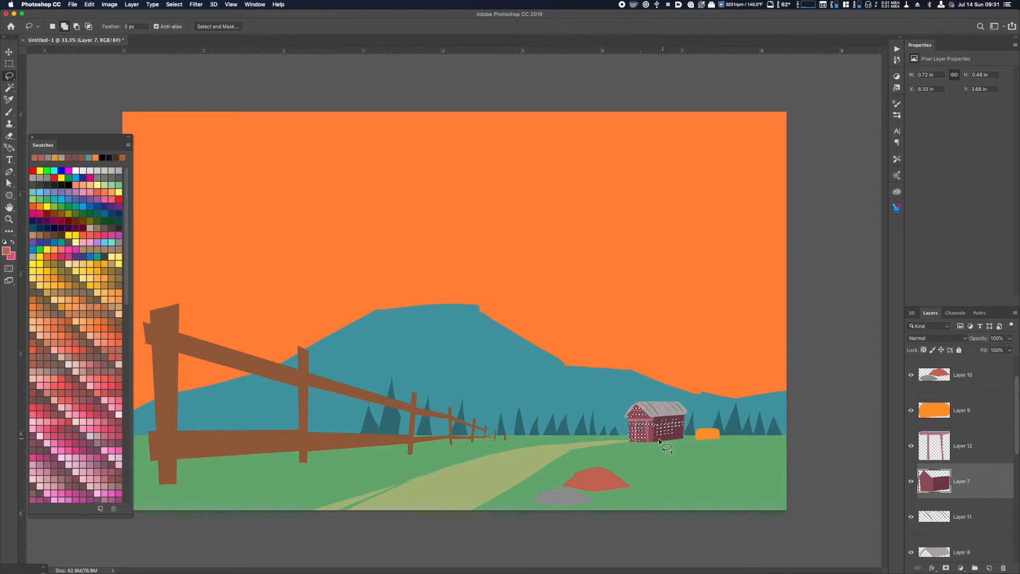
pyautogui.press('super+j')
# - Darken the copied plank lines with Hue/Saturation, setting lightness to -29
pyautogui.press('super+u')
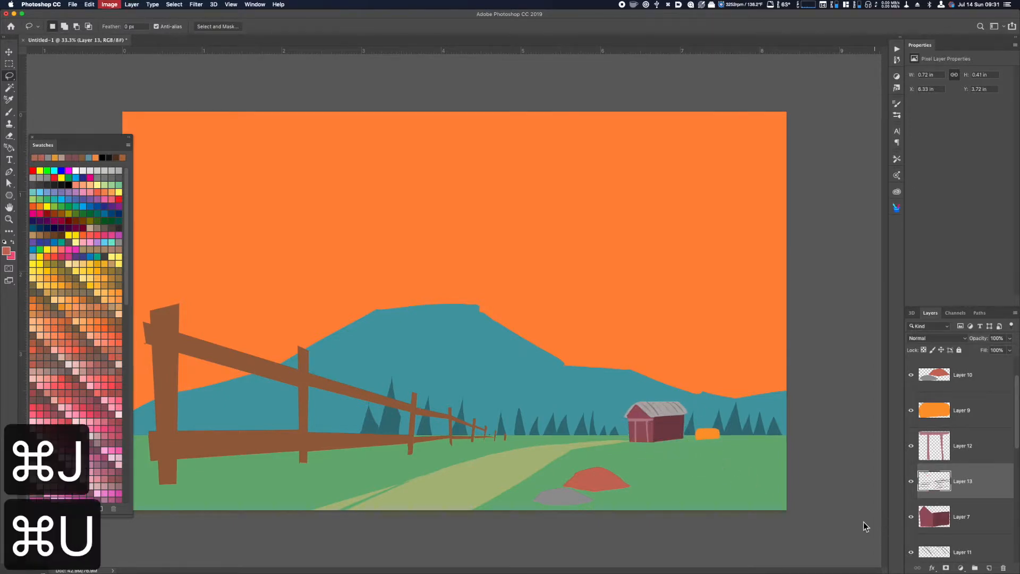
pyautogui.moveTo(671, 529); pyautogui.dragTo(662, 533)
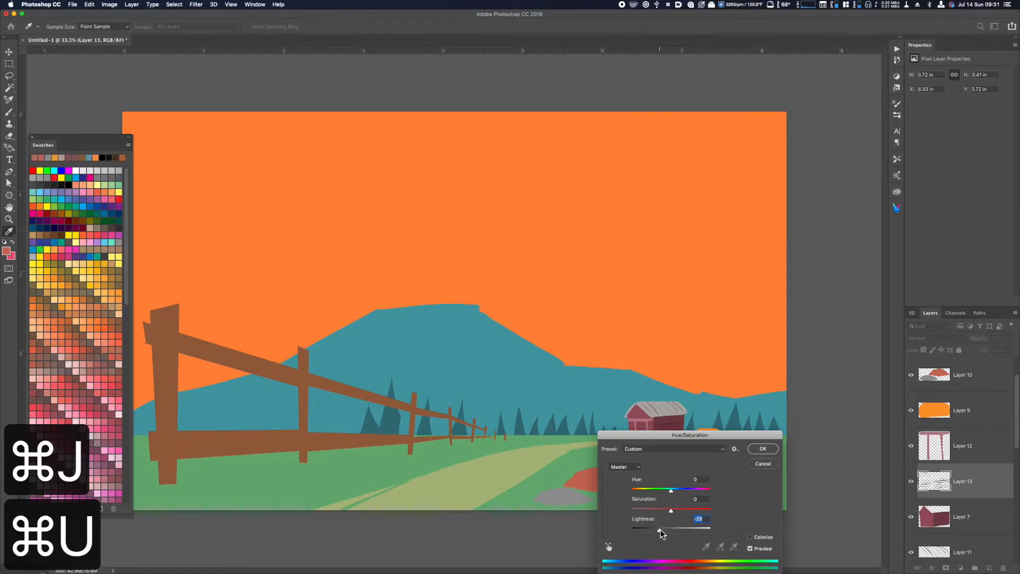
pyautogui.press('Return')
# - Copy a lassoed doorway from the wall on Layer 7 to a new layer above Layer 12 and turn it black with Hue/Saturation
pyautogui.press('l')
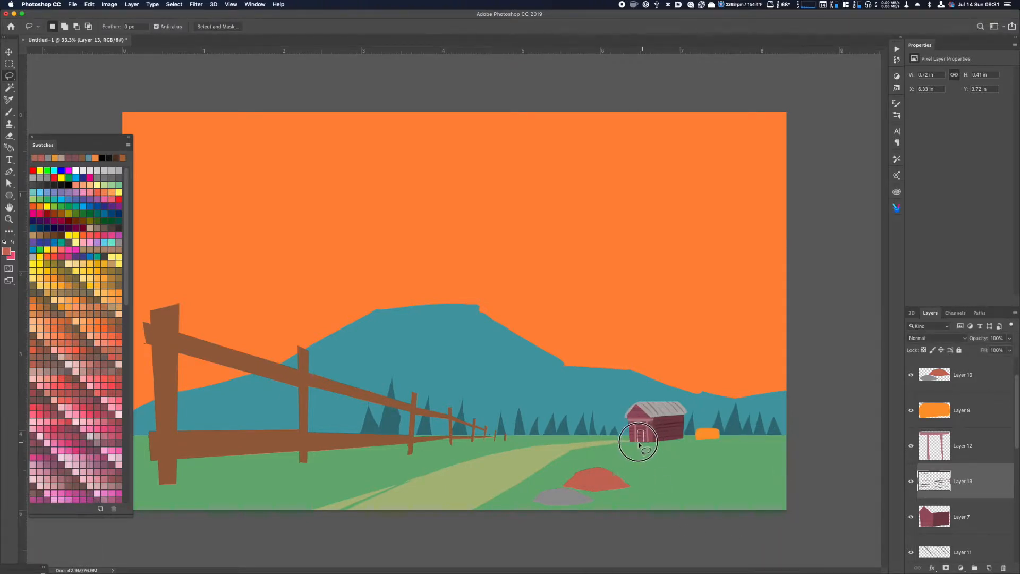
pyautogui.click(959, 518)
pyautogui.hotkey('ctrl', 'j')
pyautogui.moveTo(962, 523); pyautogui.dragTo(971, 456)
pyautogui.hotkey('ctrl', 'u')
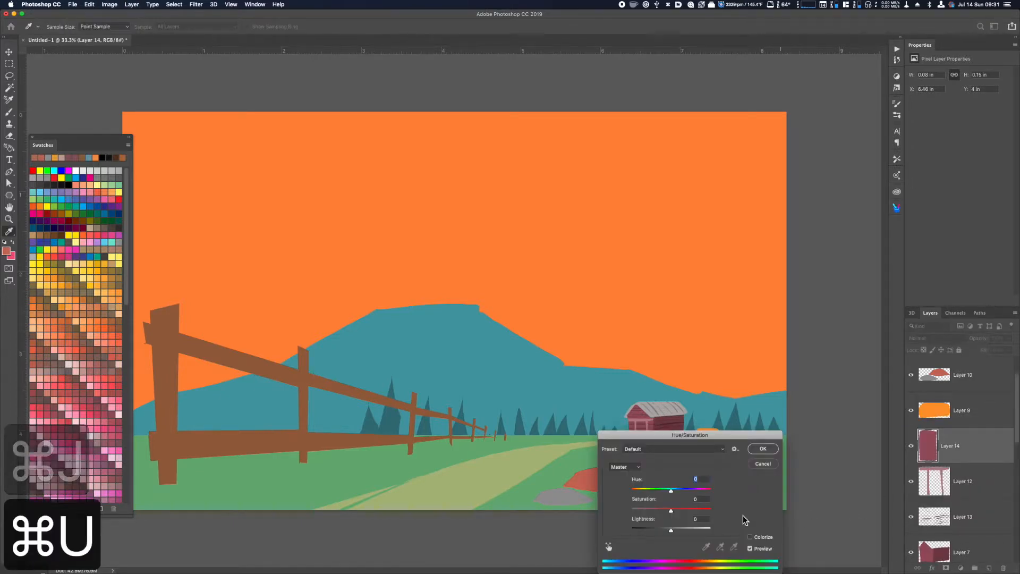
pyautogui.press('Return')
pyautogui.press('l')
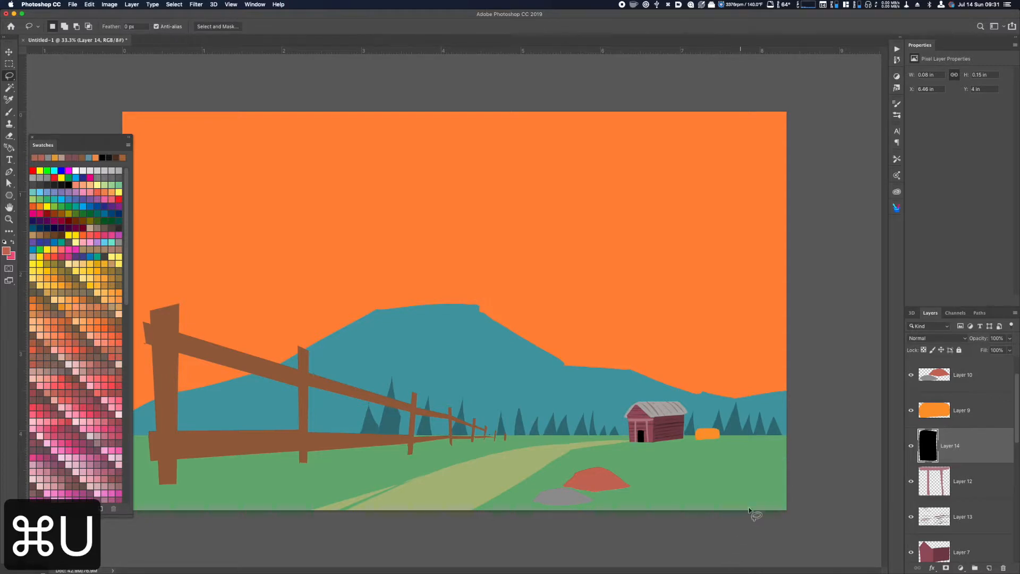
pyautogui.hotkey('ctrl', '-')
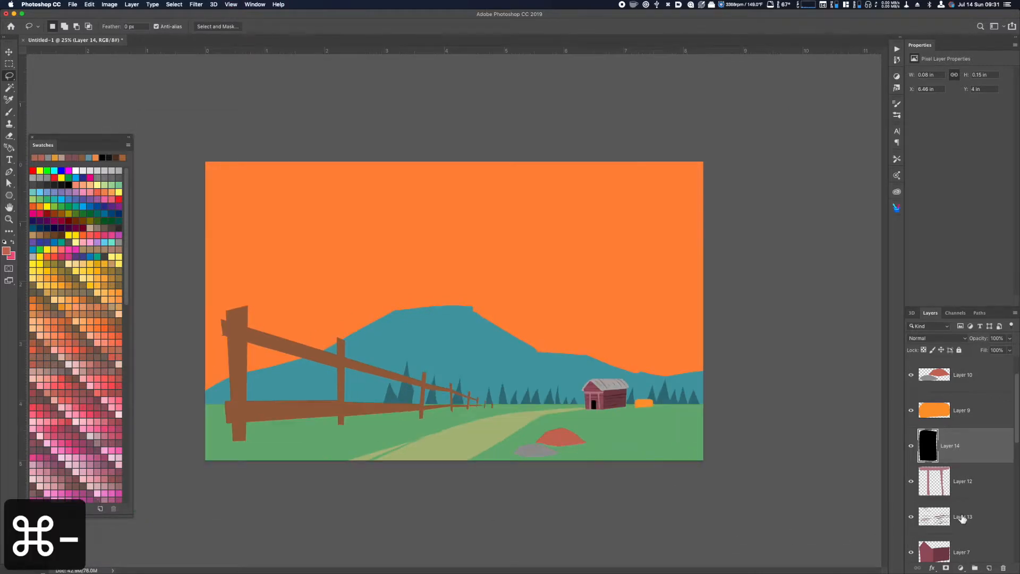
pyautogui.keyDown('shift'); pyautogui.click(974, 542); pyautogui.keyUp('shift')
pyautogui.hotkey('ctrl', 't')
pyautogui.moveTo(608, 401); pyautogui.dragTo(605, 403)
pyautogui.hotkey('ctrl', 'z')
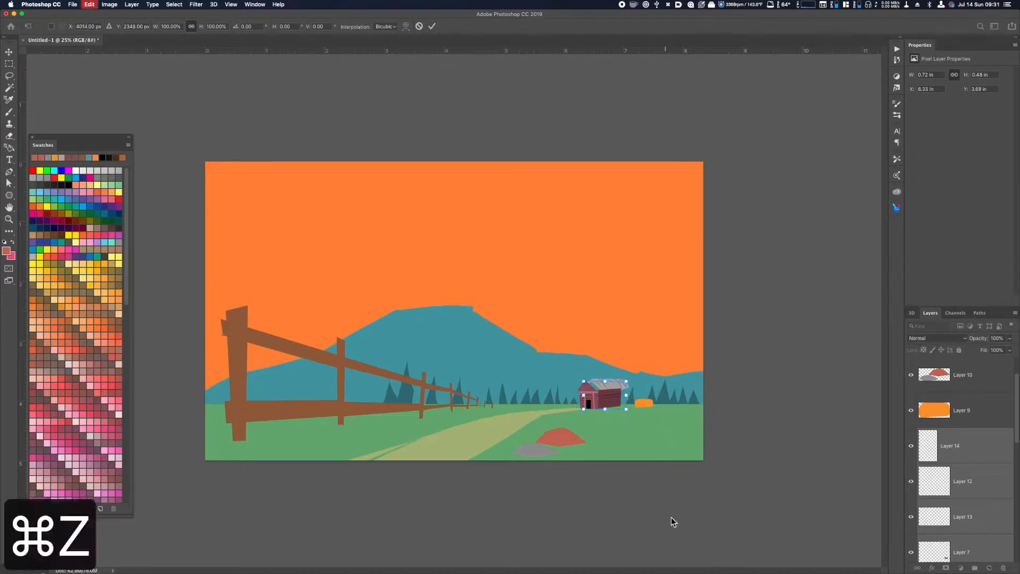
pyautogui.scroll(-5, 1015, 443)
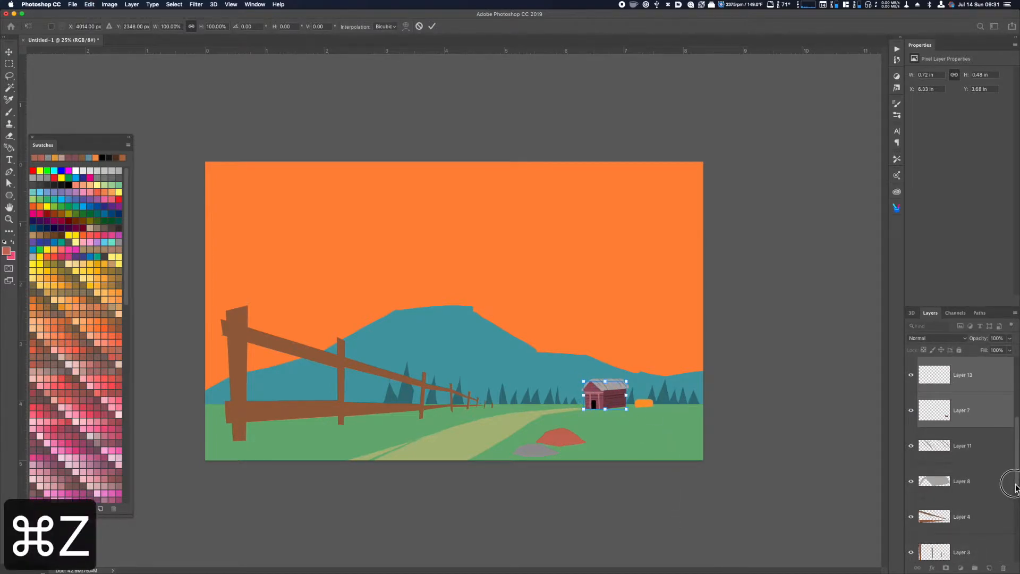
pyautogui.press('Return')
# - Select all house layers from the roof, Layer 8, up to the doorway, Layer 14, and scale the whole house up slightly
pyautogui.click(980, 483)
pyautogui.scroll(4, 972, 452)
pyautogui.keyDown('shift'); pyautogui.click(966, 417); pyautogui.keyUp('shift')
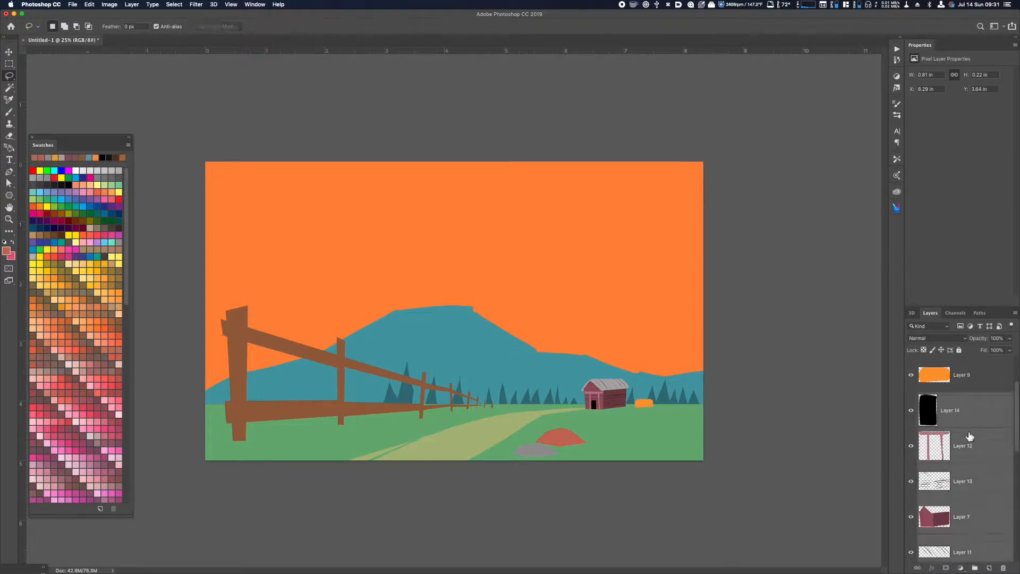
pyautogui.press('v')
pyautogui.moveTo(621, 410); pyautogui.dragTo(644, 418)
pyautogui.press('super+t')
pyautogui.moveTo(630, 378); pyautogui.dragTo(632, 377)
pyautogui.moveTo(641, 375); pyautogui.dragTo(643, 381)
pyautogui.press('Return')
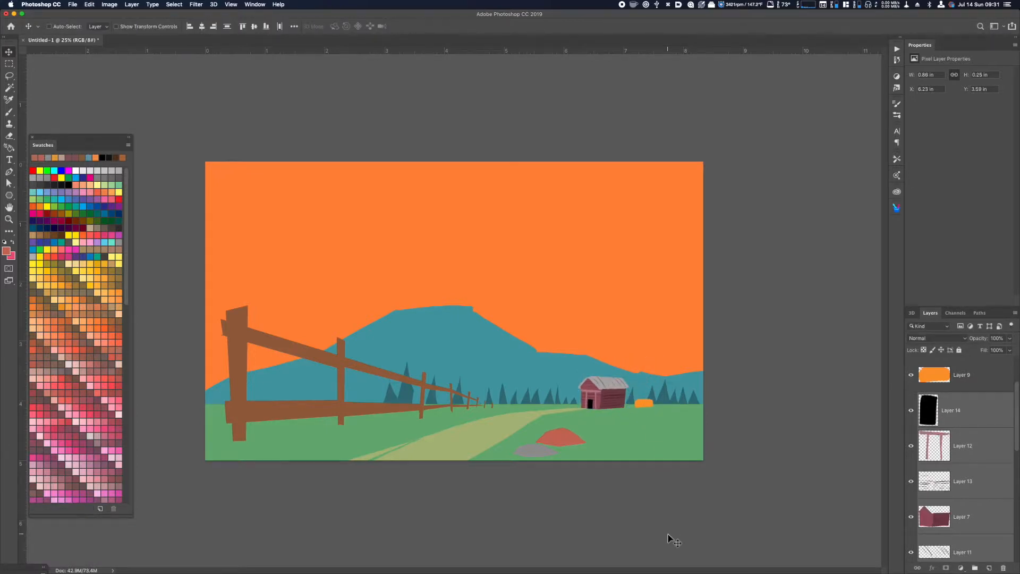
# - Lighten the orange hay bale on Layer 9 with Hue/Saturation, setting lightness to +37
pyautogui.click(971, 382)
pyautogui.press('super+u')
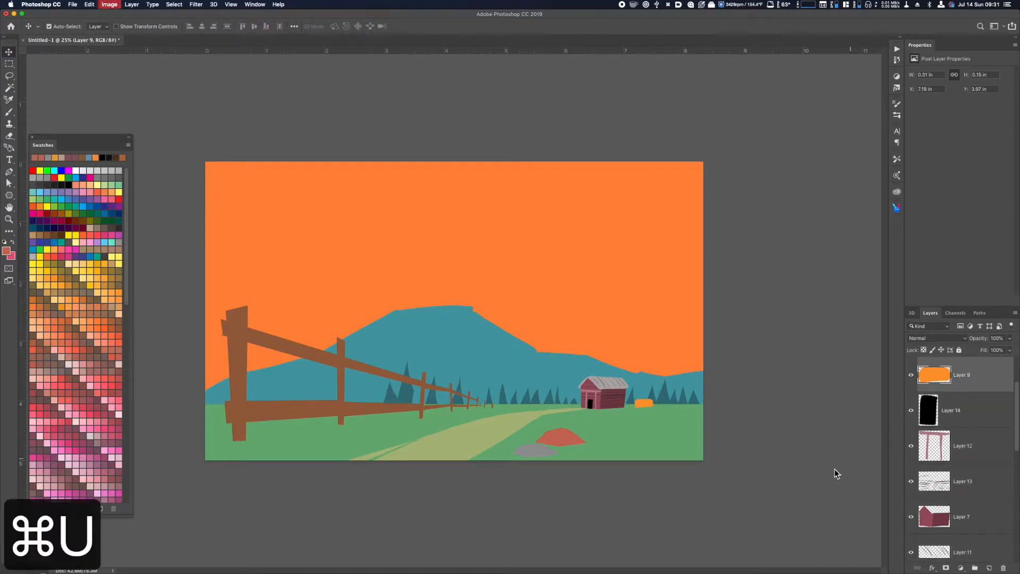
pyautogui.moveTo(671, 529); pyautogui.dragTo(687, 530)
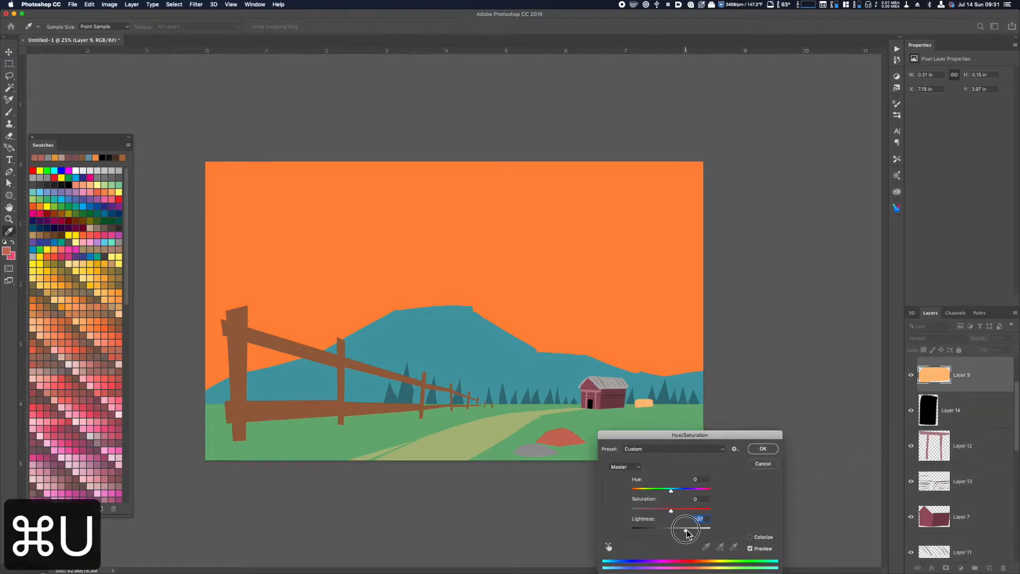
pyautogui.click(763, 448)
pyautogui.press('super+minus')
pyautogui.press('super+minus')
pyautogui.press('super+equal')
pyautogui.press('super+equal')
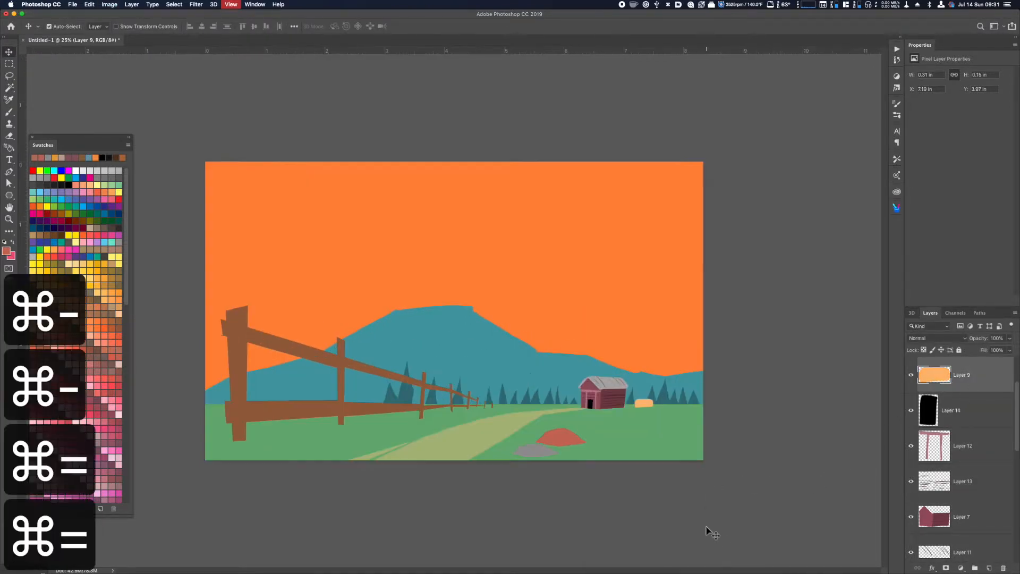
# - Copy the lassoed long side of the hay bale to a new layer, darken it to lightness -12, and check the proof-colour view
pyautogui.press('l')
pyautogui.moveTo(639, 398); pyautogui.dragTo(650, 412)
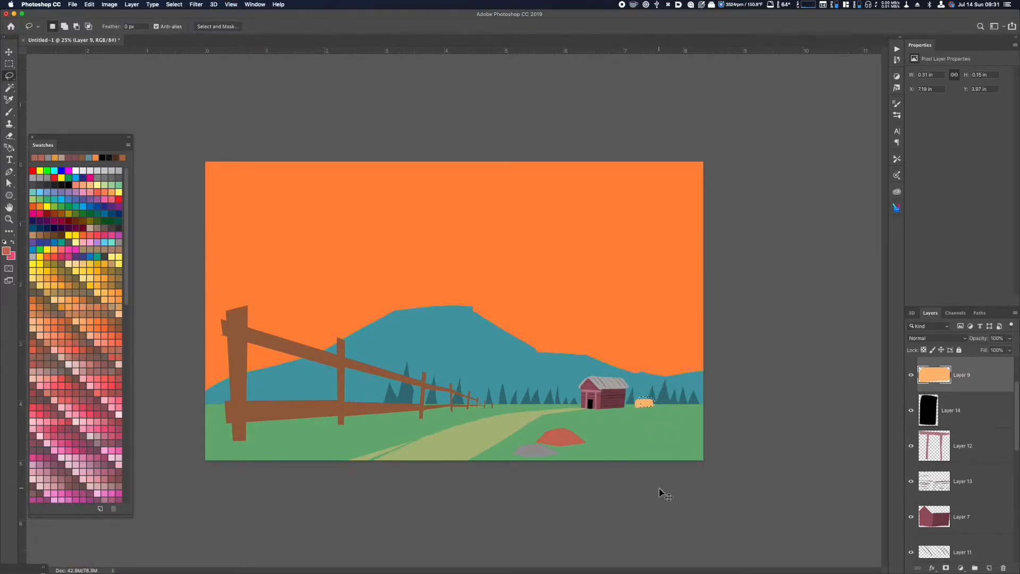
pyautogui.press('super+j')
pyautogui.press('super+u')
pyautogui.moveTo(671, 529); pyautogui.dragTo(668, 531)
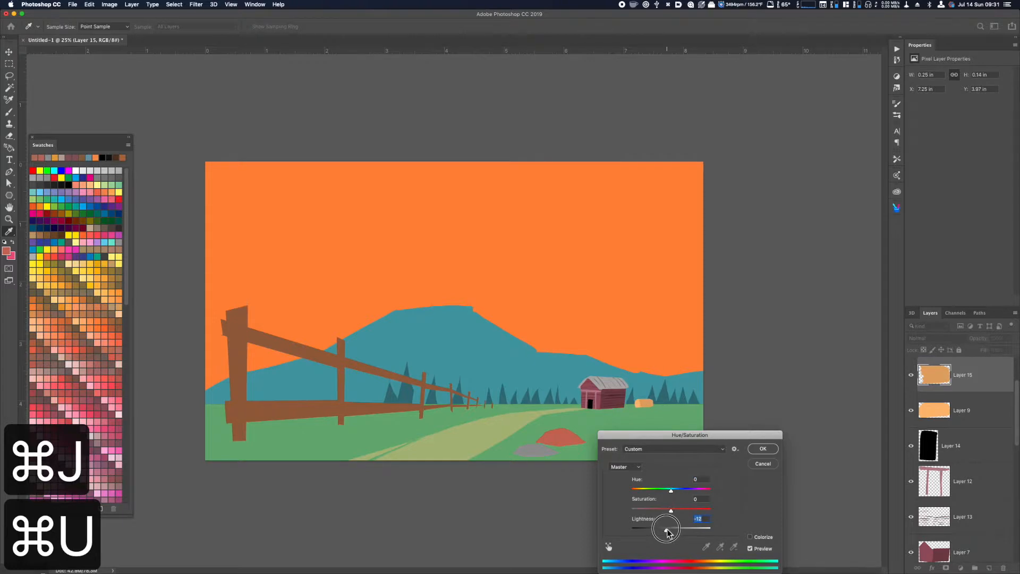
pyautogui.click(762, 449)
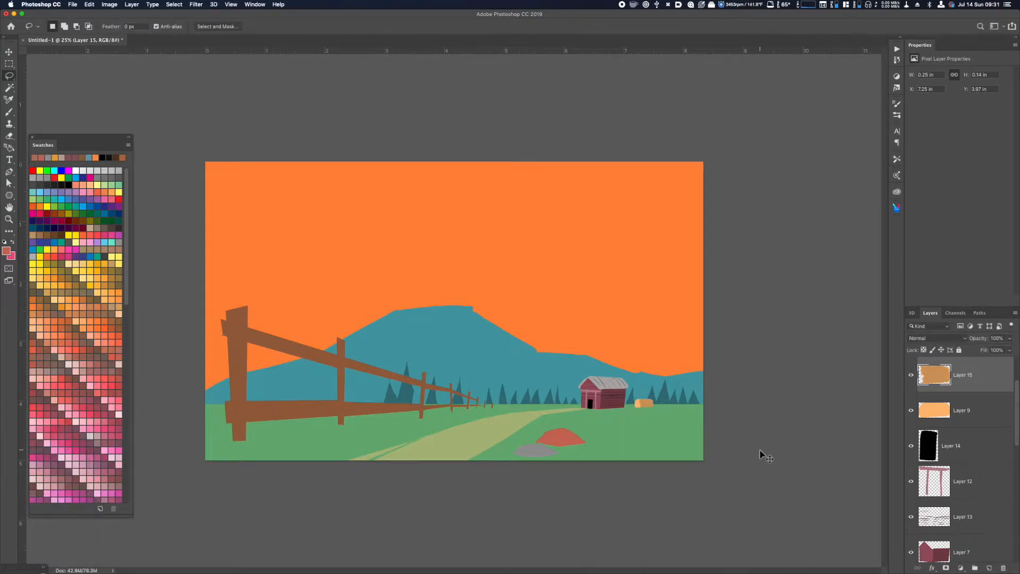
pyautogui.press('super+y')
pyautogui.press('super+y')
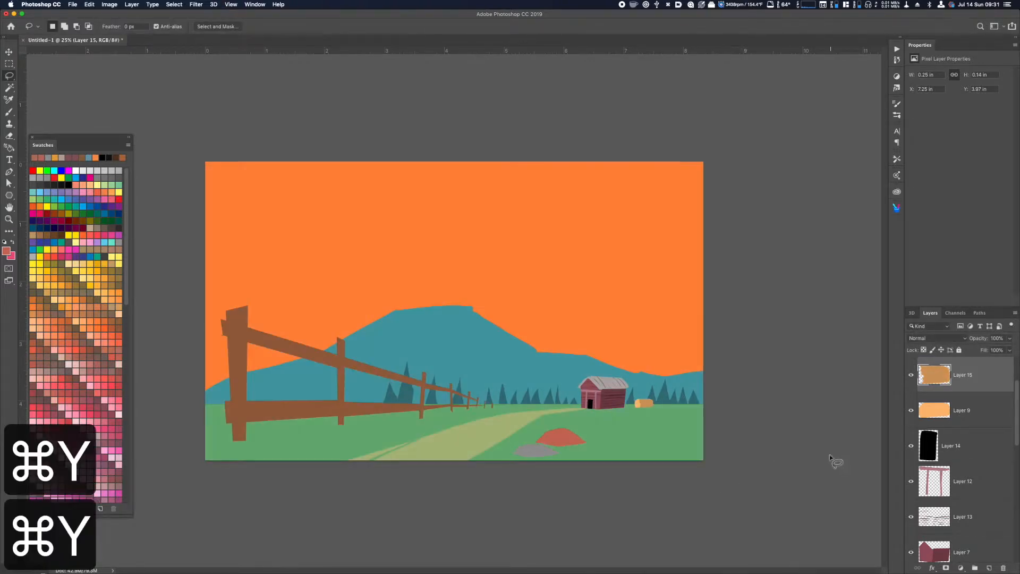
# - Darken the hay bale's side further with Hue/Saturation lightness -18 and check the image in the grayscale proof view
pyautogui.press('super+u')
pyautogui.moveTo(671, 529); pyautogui.dragTo(665, 530)
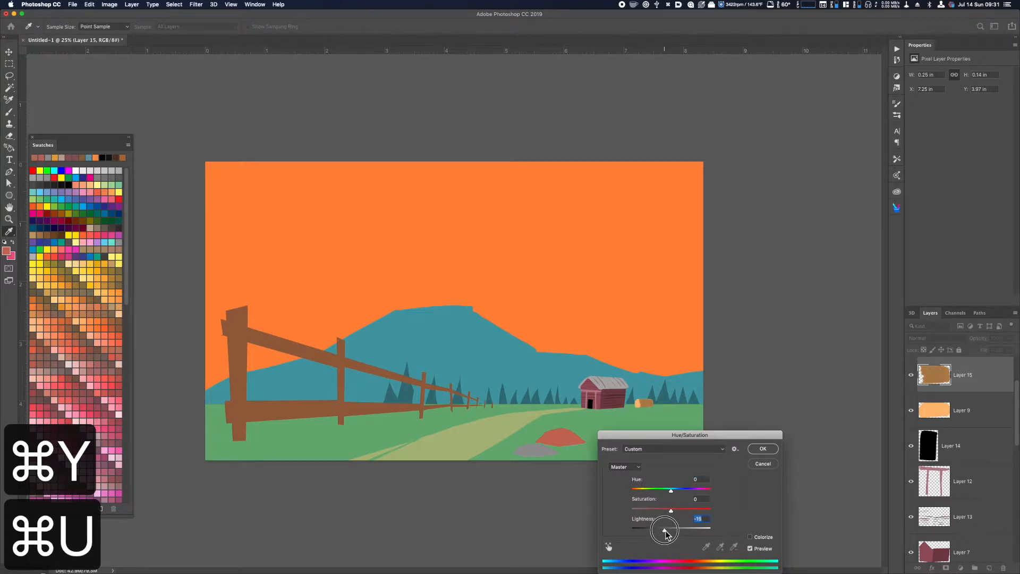
pyautogui.click(761, 452)
pyautogui.press('super+y')
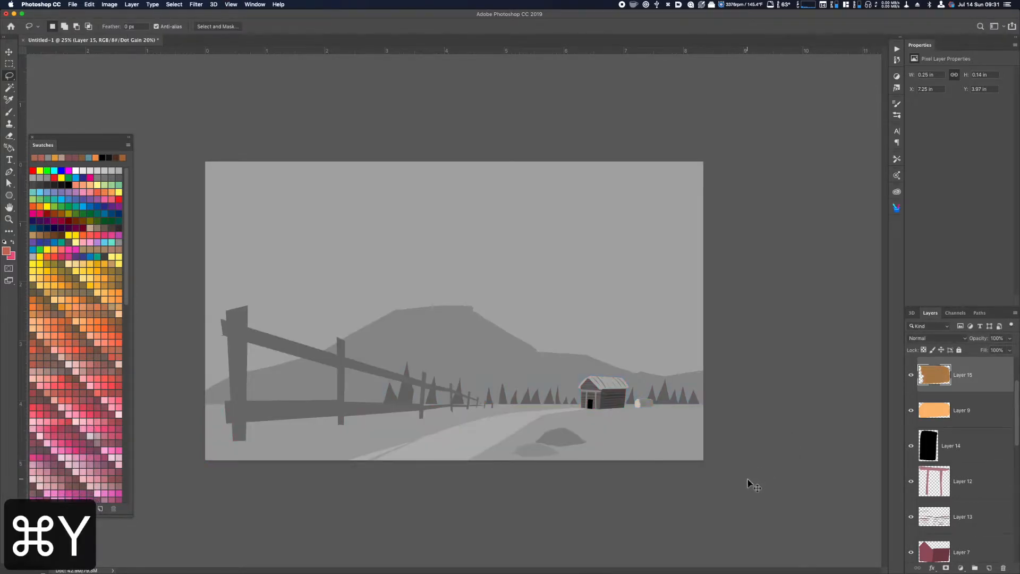
pyautogui.press('super+y')
# - Darken both rocks on Layer 10 with Hue/Saturation, setting lightness to -28
pyautogui.moveTo(1015, 434); pyautogui.dragTo(1015, 412)
pyautogui.click(954, 425)
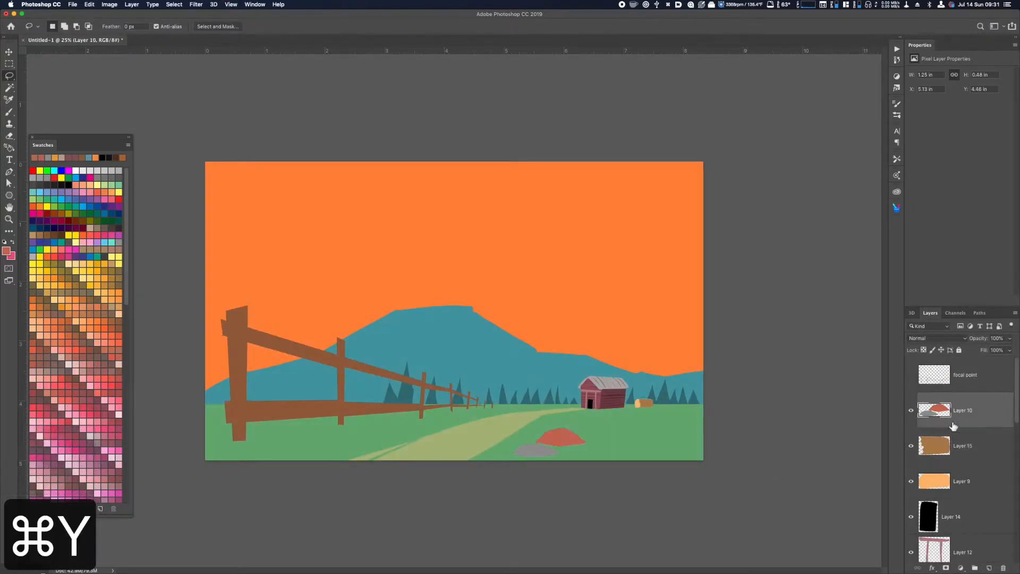
pyautogui.press('super+u')
pyautogui.moveTo(671, 530); pyautogui.dragTo(663, 532)
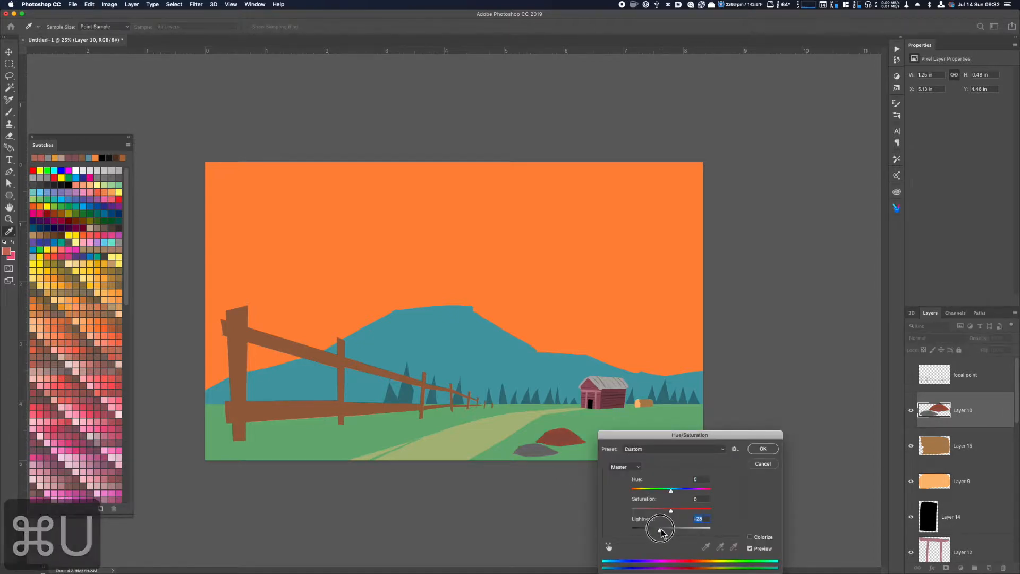
pyautogui.click(764, 450)
# - Lasso thin crack shapes across both rocks, copy them to a new layer, and darken them with Hue/Saturation
pyautogui.press('l')
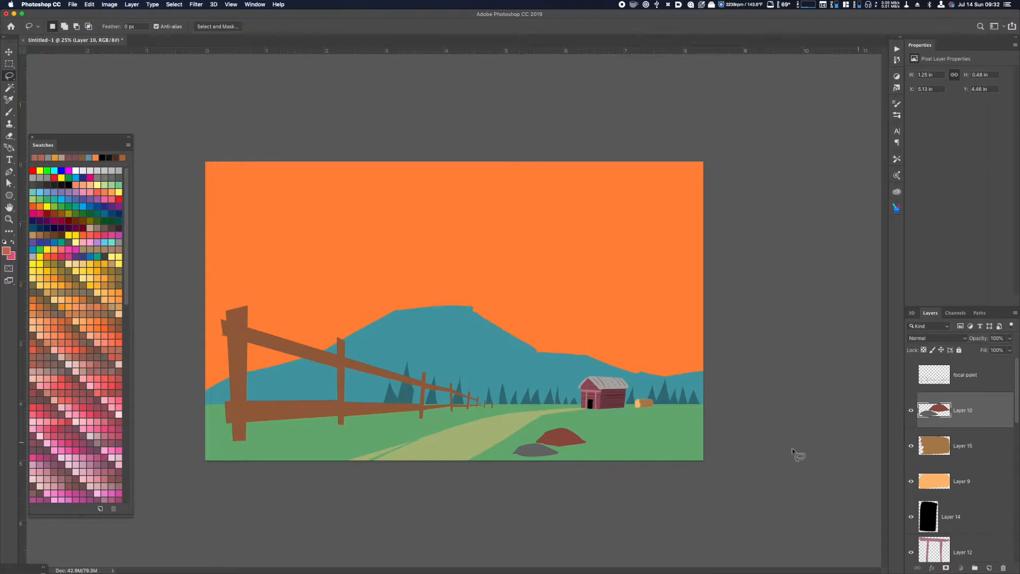
pyautogui.press('shift')
pyautogui.moveTo(565, 445)
pyautogui.mouseDown()
pyautogui.moveTo(536, 440)
pyautogui.moveTo(552, 452)
pyautogui.moveTo(579, 442)
pyautogui.moveTo(564, 440)
pyautogui.mouseUp()
pyautogui.press('super+j')
pyautogui.press('super+u')
pyautogui.moveTo(673, 527); pyautogui.dragTo(660, 530)
pyautogui.click(763, 449)
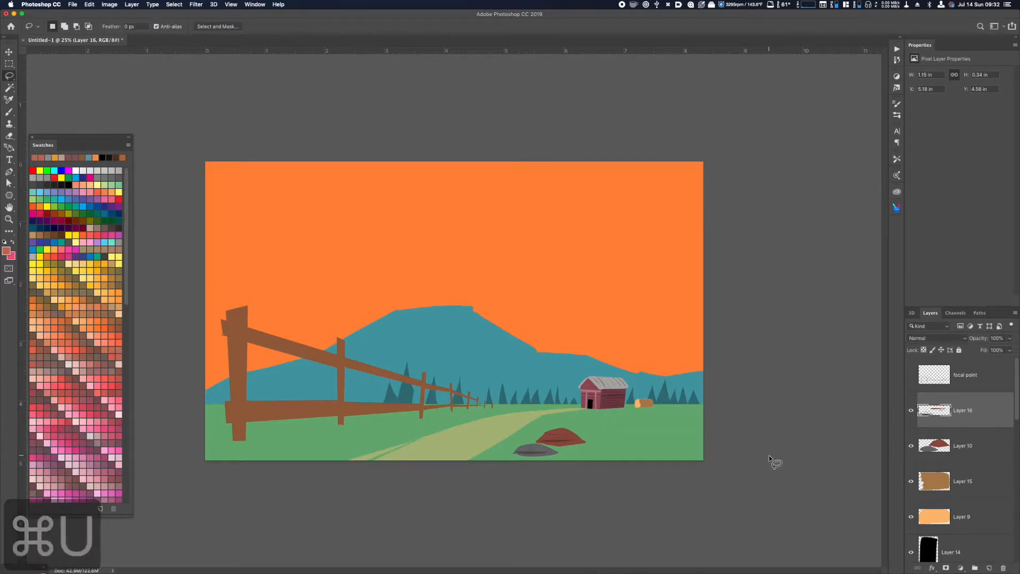
pyautogui.press('super+minus')
pyautogui.press('super+minus')
pyautogui.press('super+equal')
pyautogui.press('super+equal')
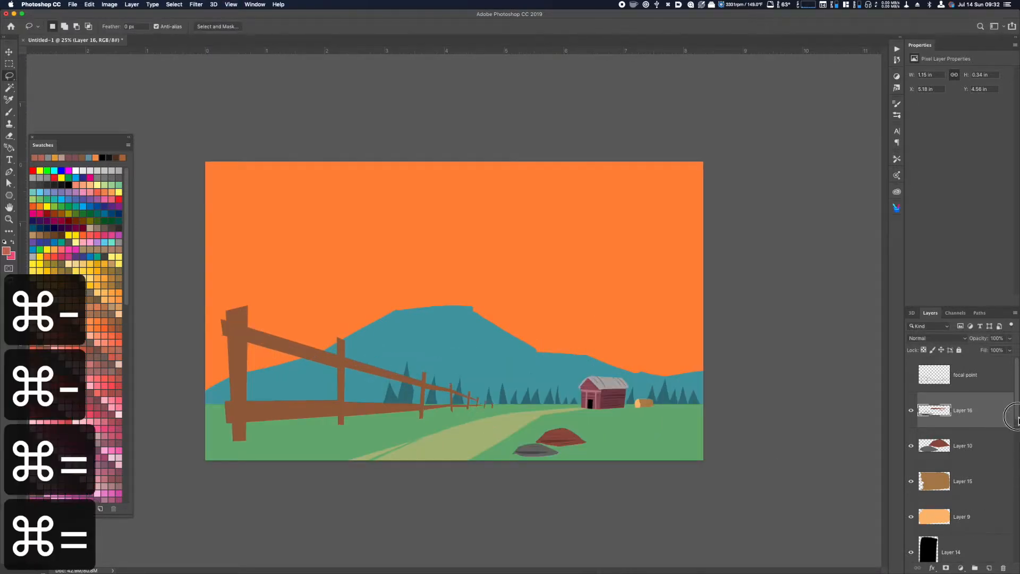
# - Make the house's roof layer, Layer 8, the active layer
pyautogui.scroll(-1, 1018, 422)
pyautogui.scroll(-4, 1016, 427)
pyautogui.scroll(-1, 1013, 467)
pyautogui.click(951, 499)
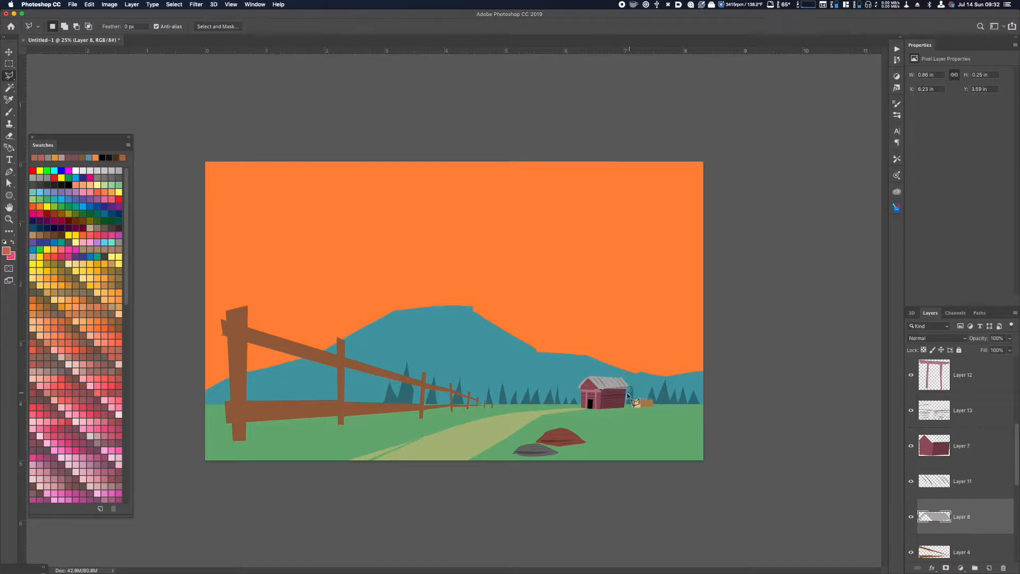
pyautogui.press('super+x')
pyautogui.press('super+z')
pyautogui.press('super+z')
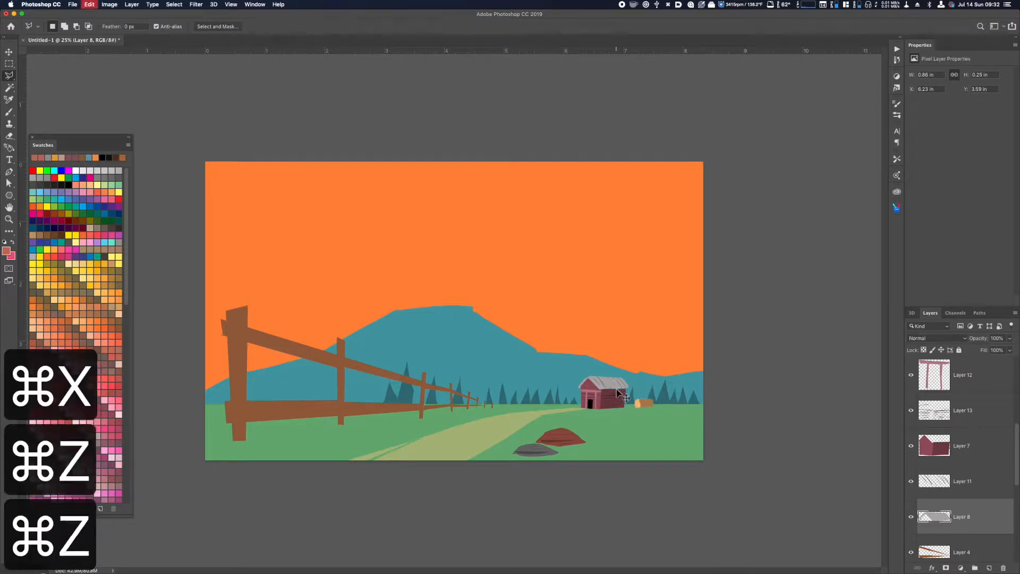
pyautogui.press('super+d')
# - Outline the roof's uneven lower edge along the side wall with the Polygonal Lasso and cut it away from Layer 8
pyautogui.press('super+plus')
pyautogui.press('super+equal')
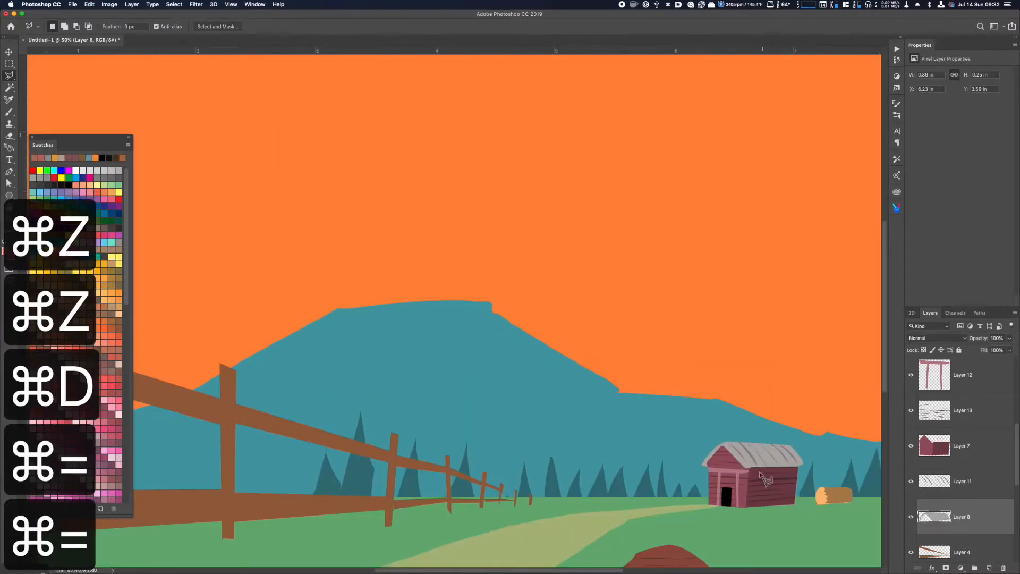
pyautogui.click(804, 466)
pyautogui.click(798, 475)
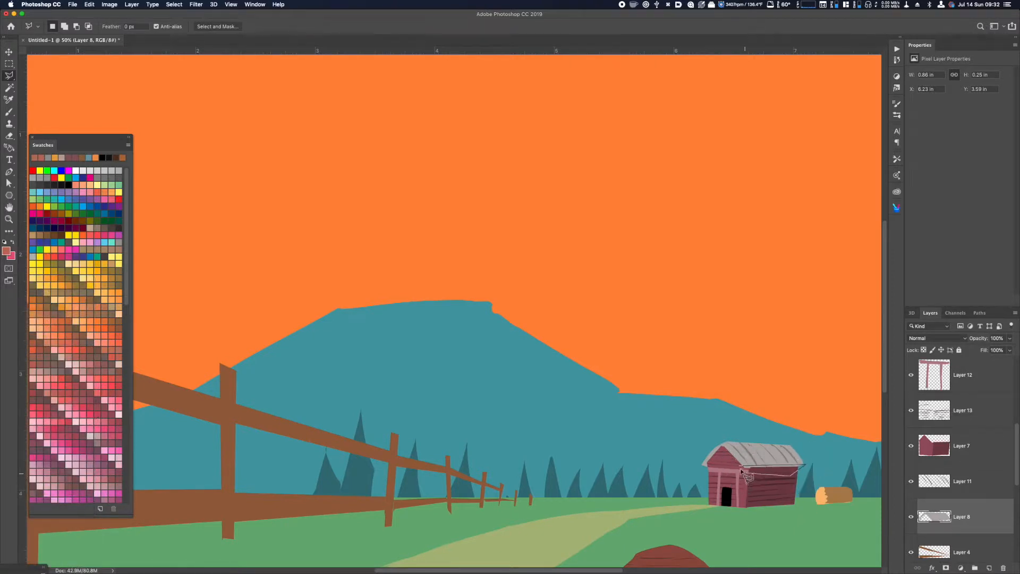
pyautogui.click(741, 468)
pyautogui.press('super+x')
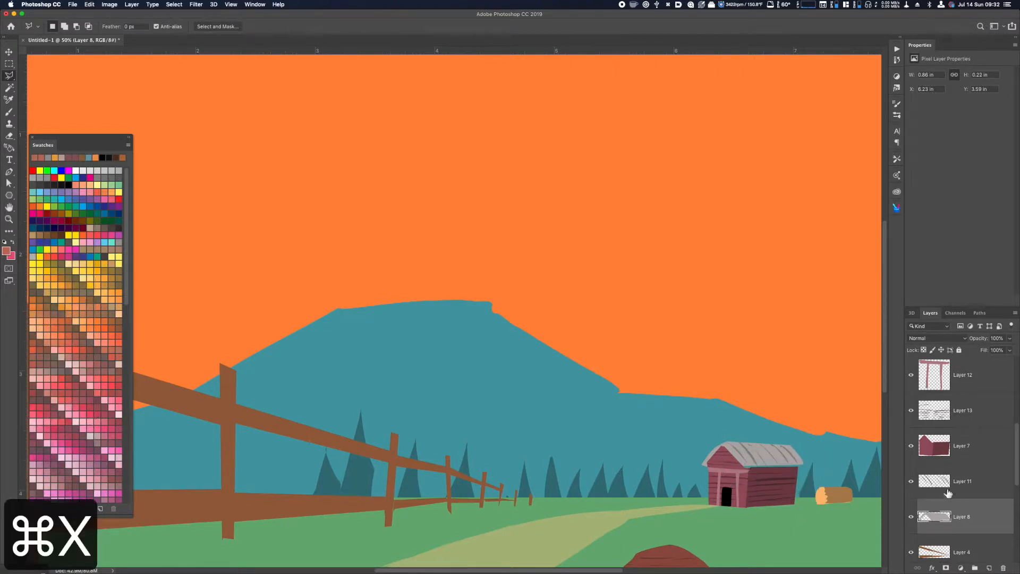
# - Move the roof layer, Layer 8, together with Layer 13 above the house trim on Layer 12
pyautogui.click(971, 459)
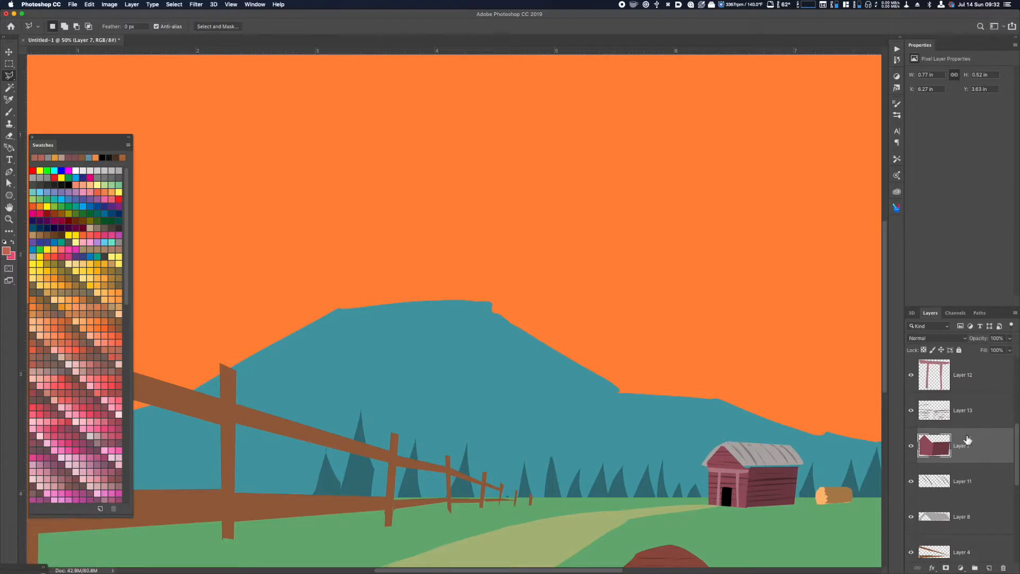
pyautogui.doubleClick(963, 513)
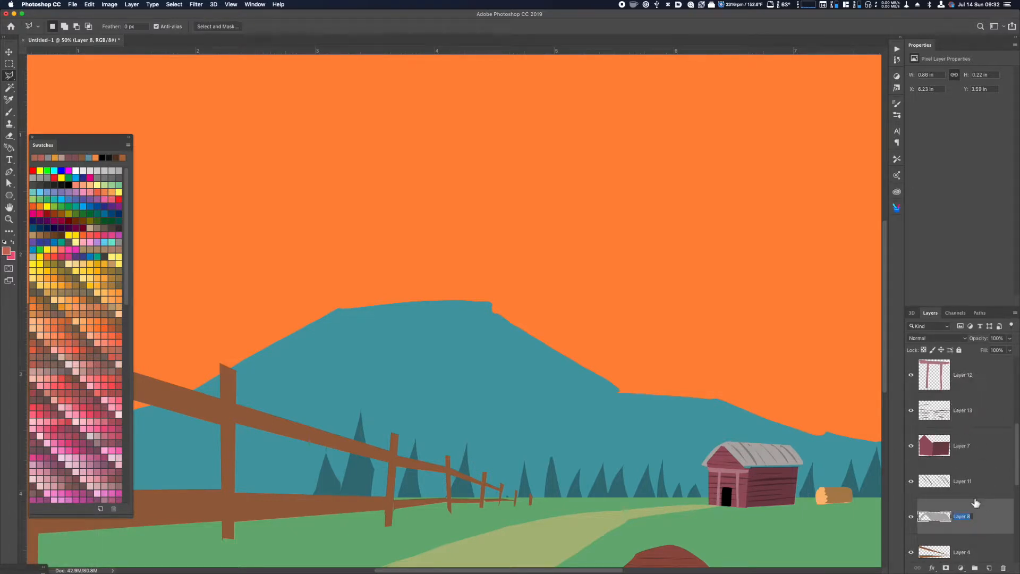
pyautogui.moveTo(979, 515); pyautogui.dragTo(972, 448)
pyautogui.keyDown('shift'); pyautogui.click(971, 421); pyautogui.keyUp('shift')
pyautogui.moveTo(966, 409); pyautogui.dragTo(968, 385)
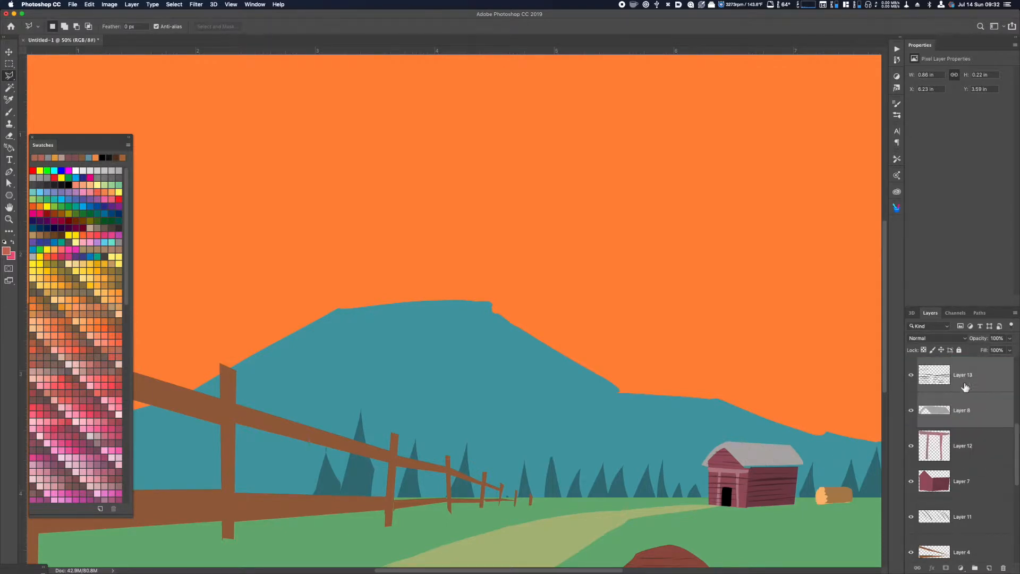
pyautogui.press('v')
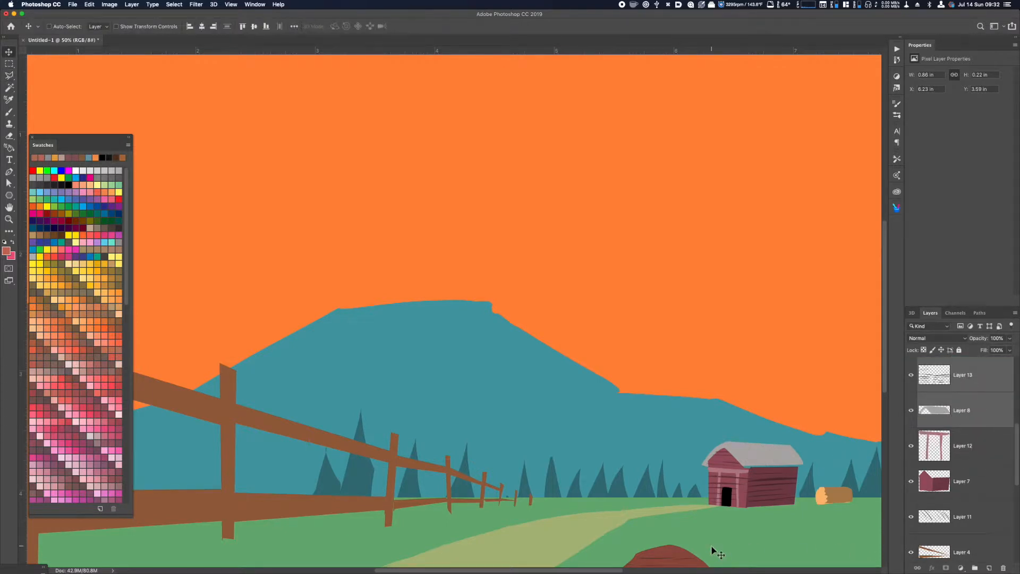
pyautogui.press('super+z')
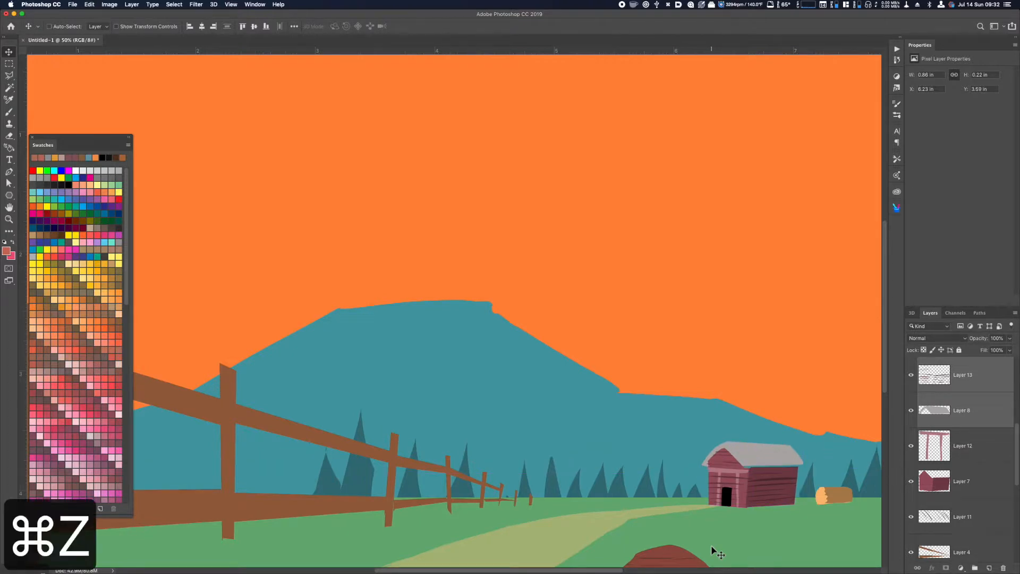
# - Place the roof-line details, Layer 11, directly above Layer 8 and nudge both layers slightly downward
pyautogui.click(1002, 419)
pyautogui.moveTo(1017, 425); pyautogui.dragTo(1016, 400)
pyautogui.click(982, 447)
pyautogui.keyDown('shift'); pyautogui.click(967, 481); pyautogui.keyUp('shift')
pyautogui.click(981, 479)
pyautogui.moveTo(1017, 450); pyautogui.dragTo(981, 371)
pyautogui.press('Down')
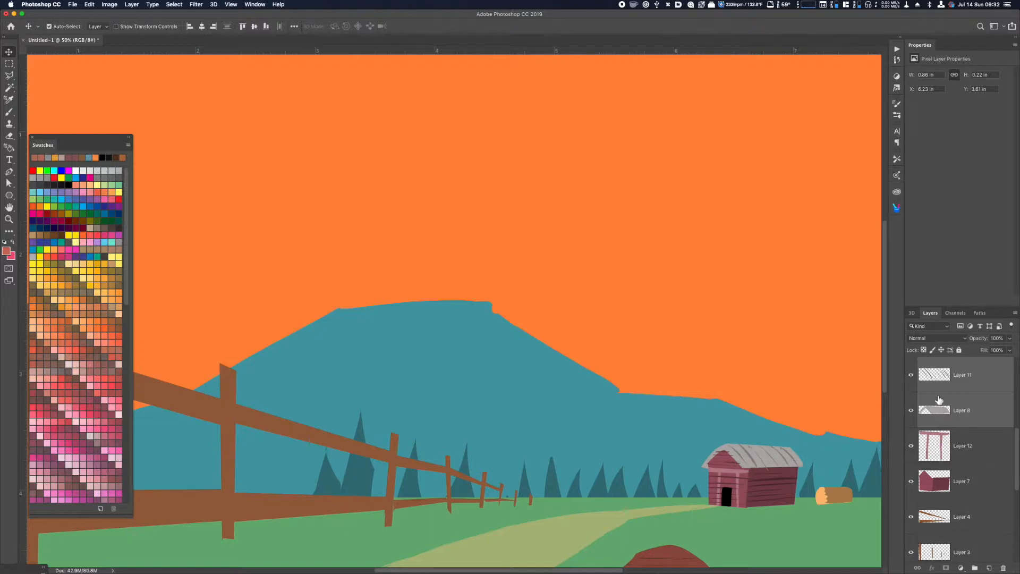
# - Move the wall plank lines, Layer 13, between Layer 8 and Layer 12 in the layer order
pyautogui.moveTo(1018, 437); pyautogui.dragTo(962, 491)
pyautogui.click(970, 421)
pyautogui.press('super+d')
pyautogui.press('super+minus')
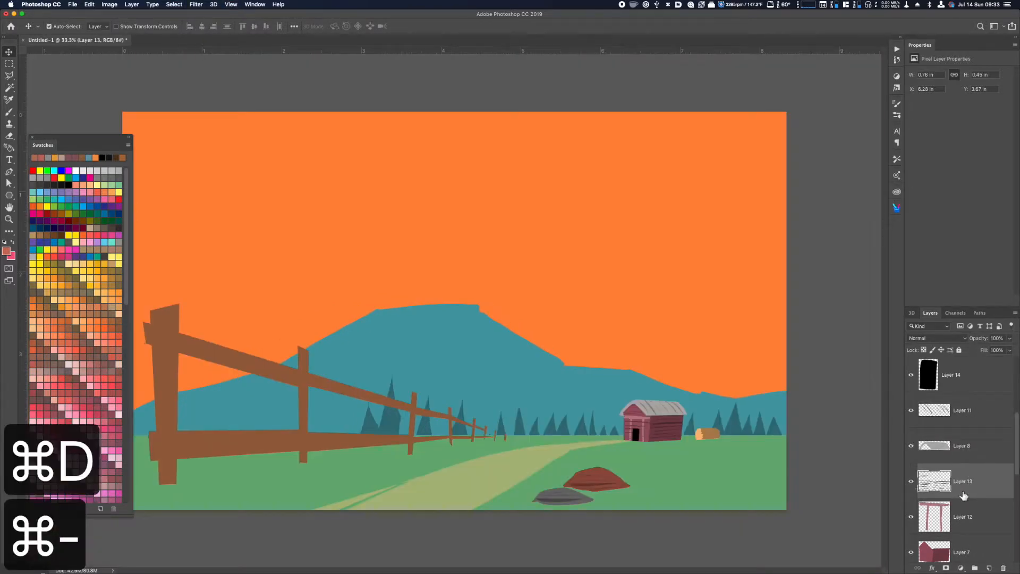
pyautogui.press('super+minus')
# - Lasso the roof's front gable edge on Layer 8, copy it to a new layer, and darken it with Hue/Saturation, lightness about -50
pyautogui.click(967, 457)
pyautogui.press('l')
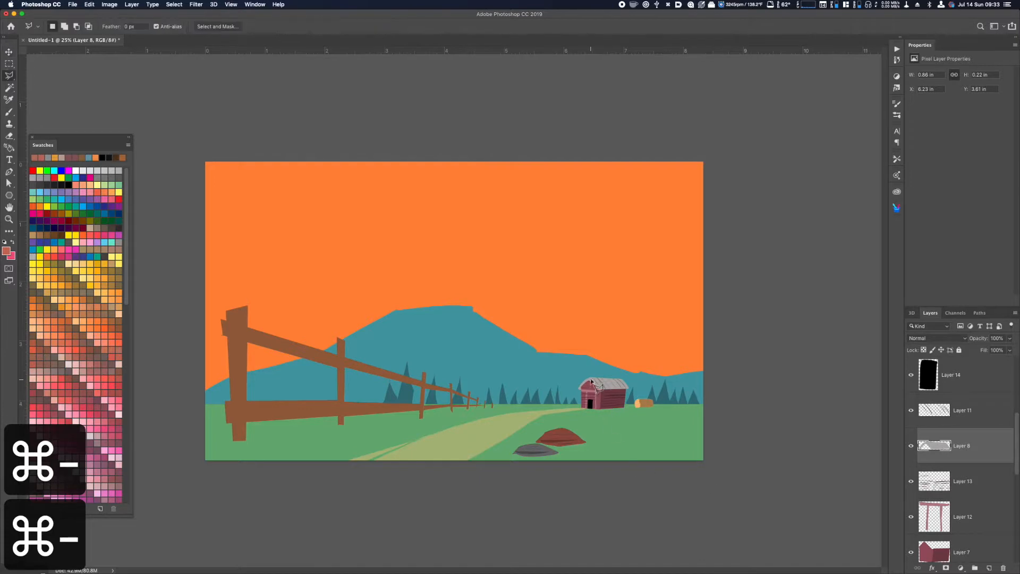
pyautogui.hotkey('shift', 'l')
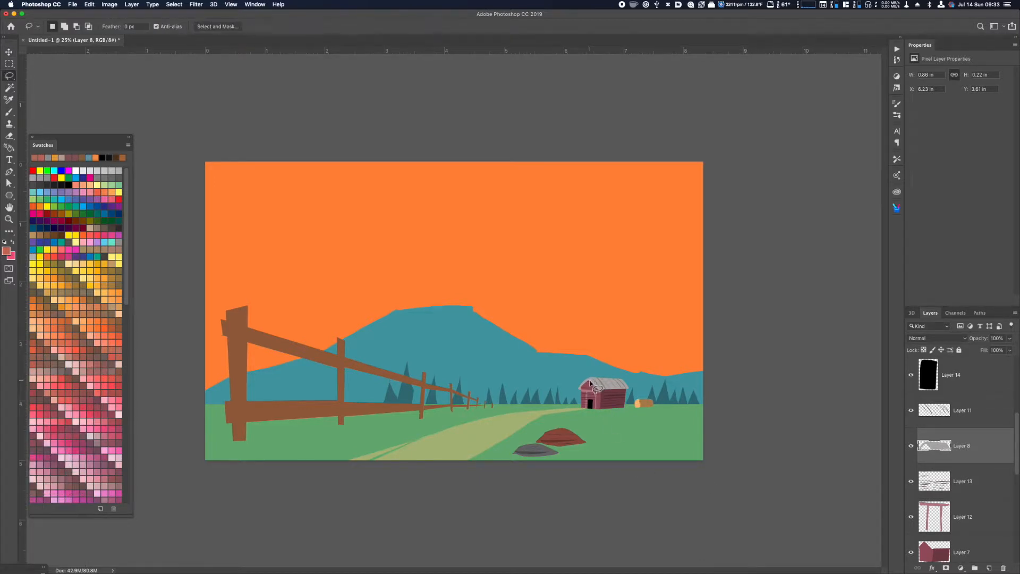
pyautogui.press('super+d')
pyautogui.moveTo(579, 387)
pyautogui.mouseDown()
pyautogui.moveTo(591, 396)
pyautogui.moveTo(581, 384)
pyautogui.mouseUp()
pyautogui.press('super+j')
pyautogui.press('super+u')
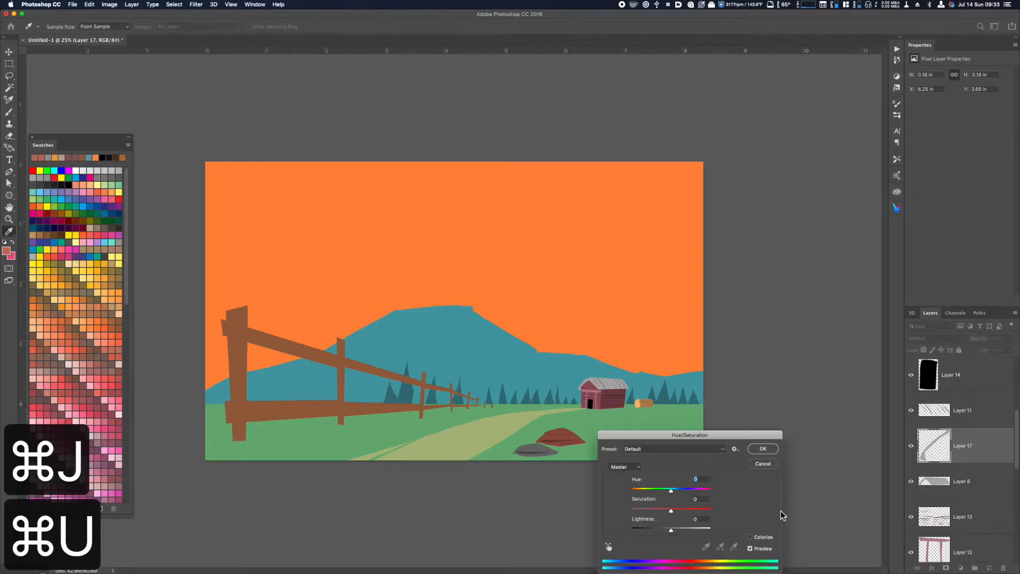
pyautogui.moveTo(661, 530); pyautogui.dragTo(651, 530)
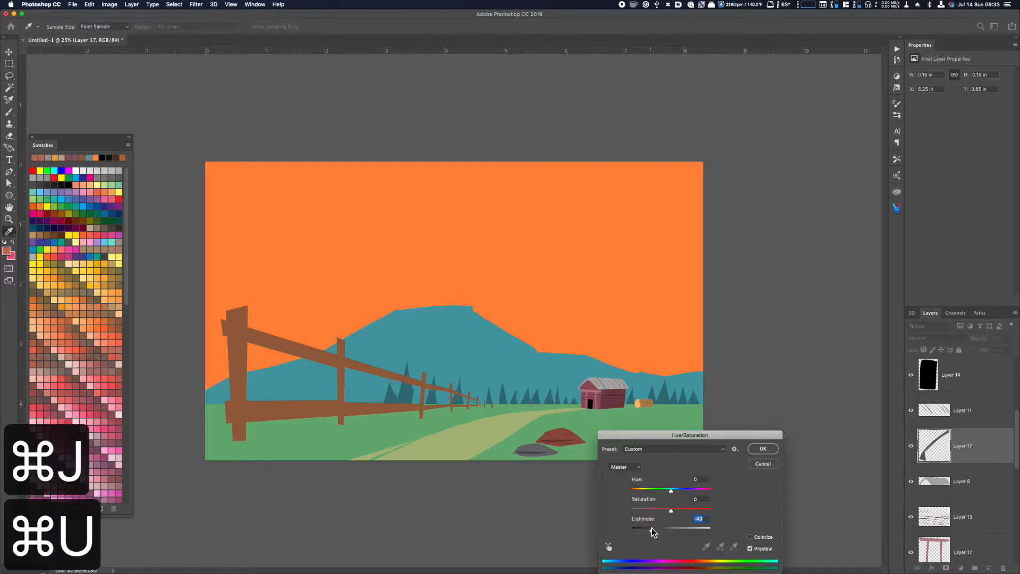
pyautogui.click(766, 451)
pyautogui.press('super+minus')
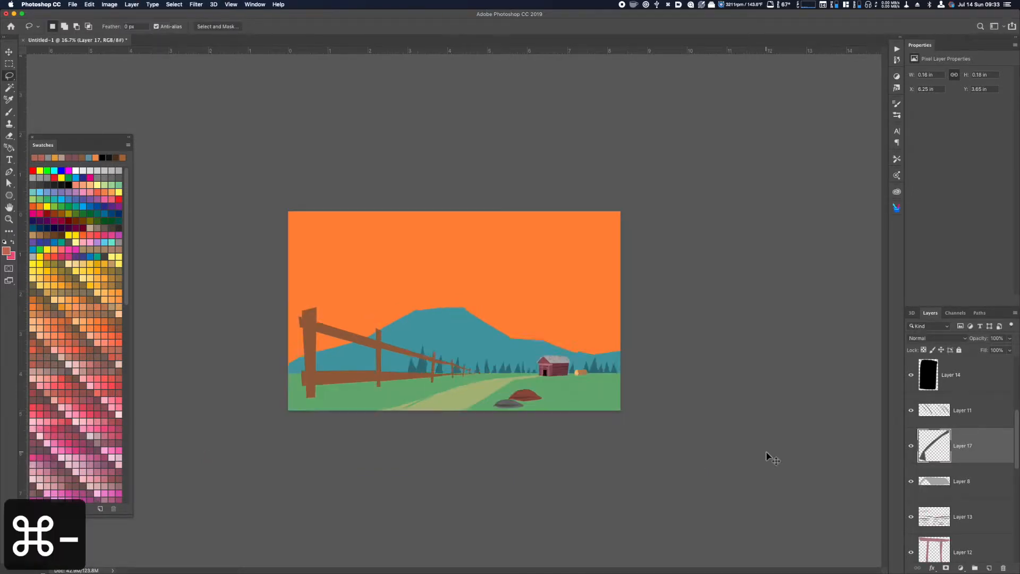
pyautogui.press('super+minus')
pyautogui.press('super+equal')
pyautogui.press('super+equal')
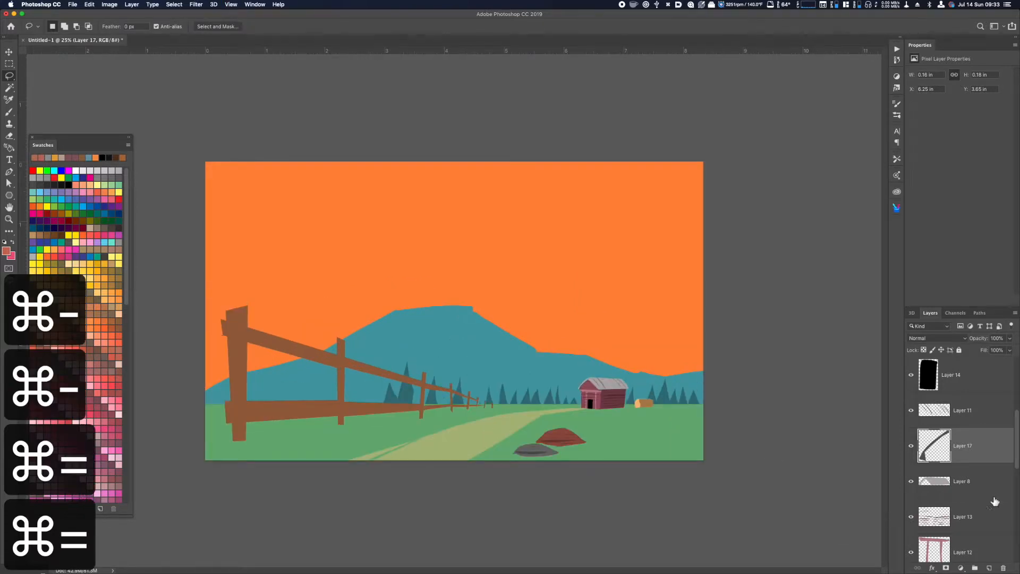
# - Duplicate the fence posts from Layer 3 onto a new layer
pyautogui.scroll(5, 976, 510)
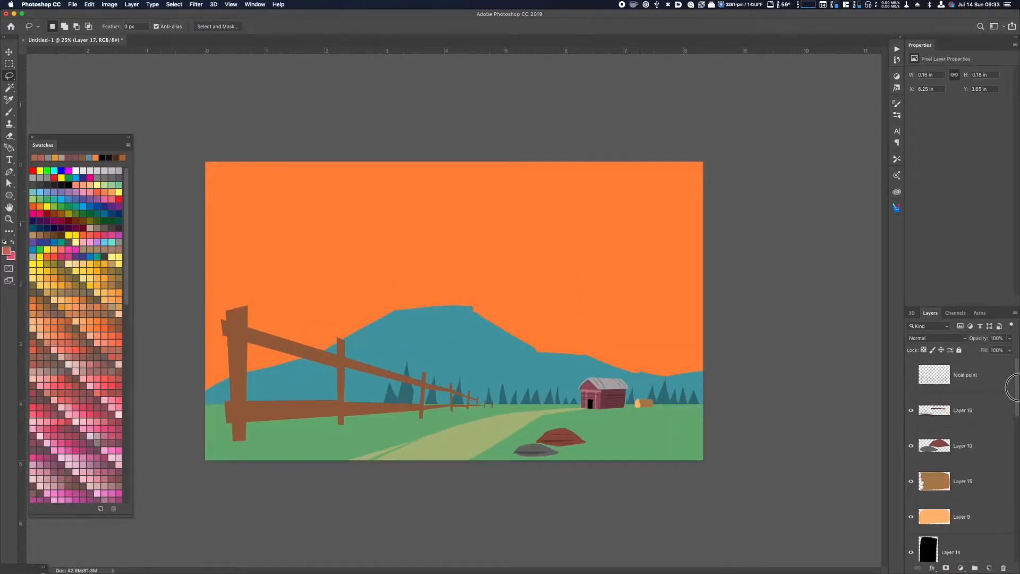
pyautogui.moveTo(1017, 408); pyautogui.dragTo(1014, 446)
pyautogui.moveTo(1015, 482); pyautogui.dragTo(1010, 526)
pyautogui.click(948, 417)
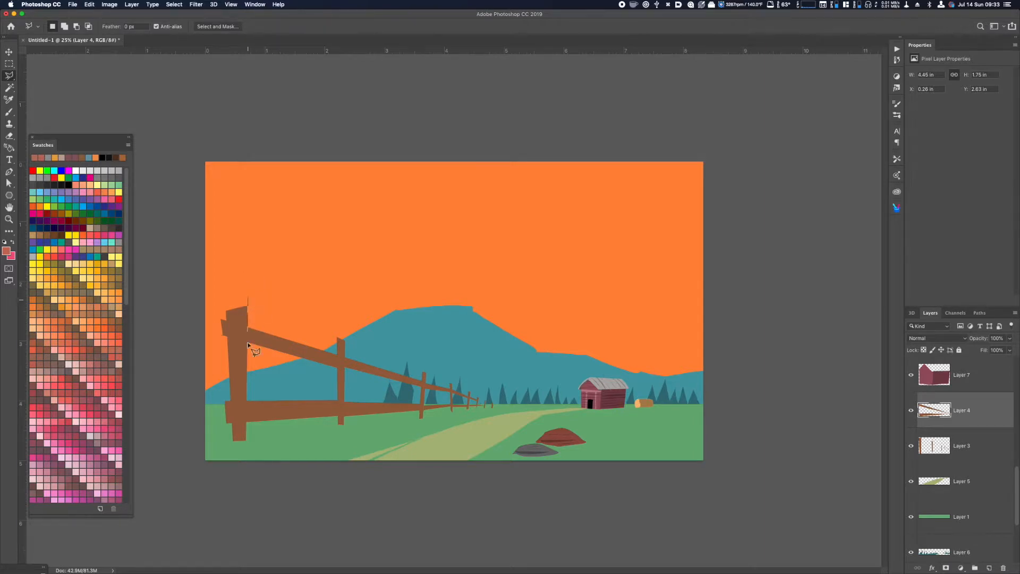
pyautogui.keyDown('super'); pyautogui.click(934, 449); pyautogui.keyUp('super')
pyautogui.click(962, 456)
pyautogui.press('super+j')
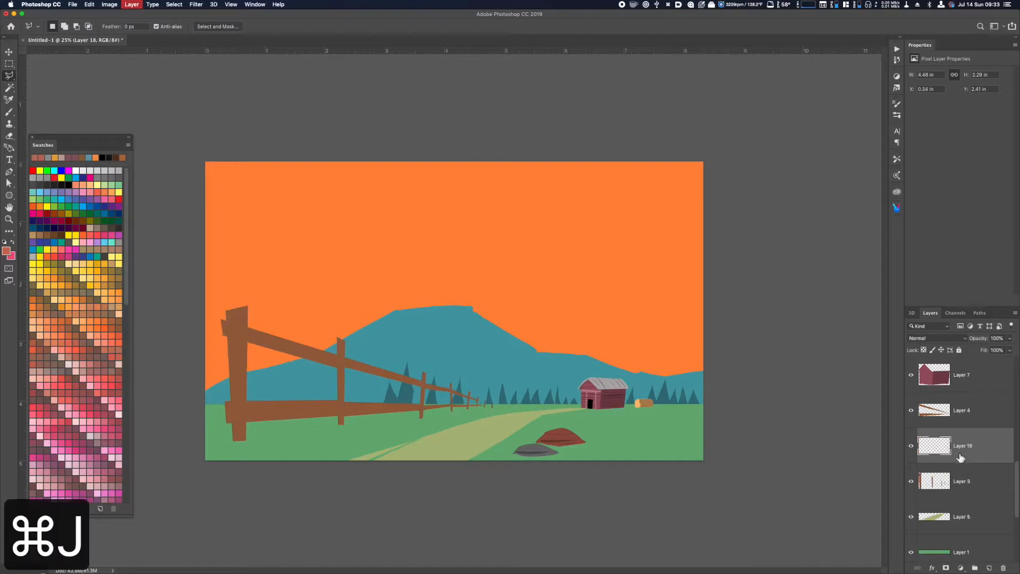
# - Darken the copied fence posts with Hue/Saturation, lightness about -15, and place their layer above the rails on Layer 4
pyautogui.press('super+u')
pyautogui.moveTo(668, 529); pyautogui.dragTo(666, 530)
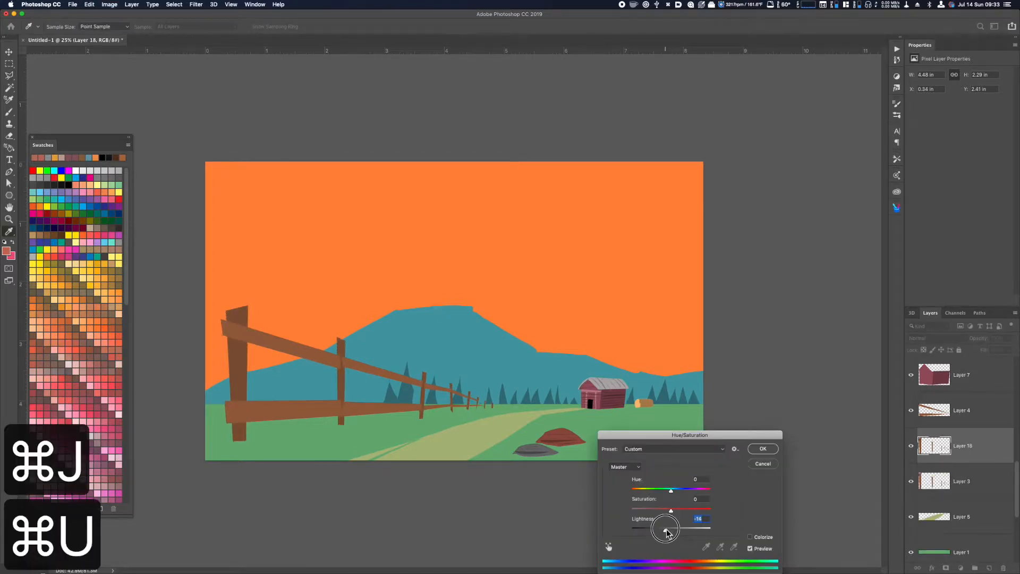
pyautogui.click(763, 448)
pyautogui.moveTo(963, 446); pyautogui.dragTo(971, 420)
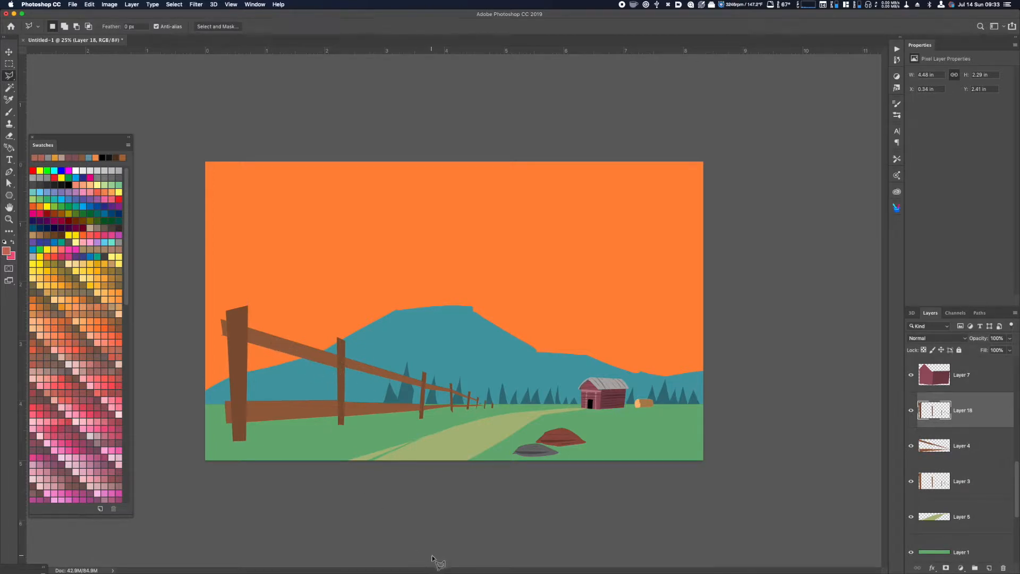
# - Try to cut a grass-blade outline out of the nearest fence post's base on Layer 18
pyautogui.hotkey('shift', 'l')
pyautogui.moveTo(233, 443)
pyautogui.mouseDown()
pyautogui.moveTo(228, 428)
pyautogui.moveTo(243, 419)
pyautogui.moveTo(234, 442)
pyautogui.mouseUp()
pyautogui.press('cmd+x')
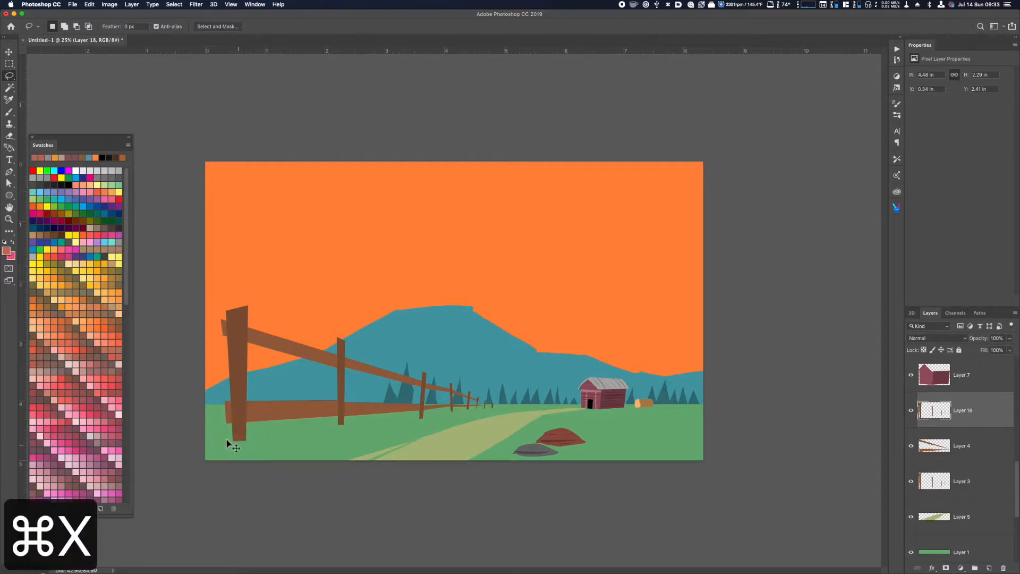
pyautogui.press('super+z')
pyautogui.press('super+z')
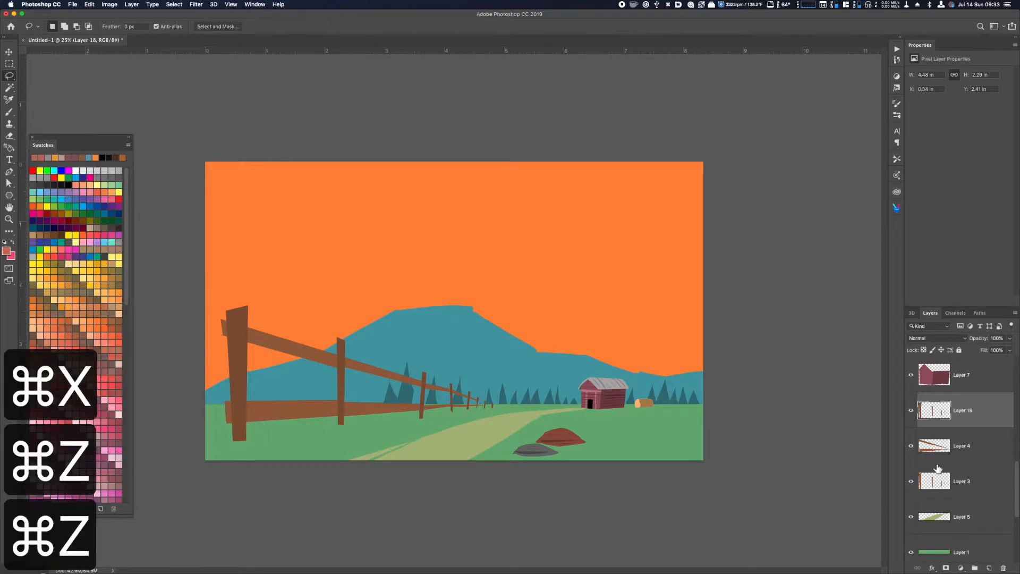
# - Lasso grass blades over the nearest fence post's base and fill them on a new layer with the green sampled from the ground
pyautogui.moveTo(232, 443)
pyautogui.mouseDown()
pyautogui.moveTo(230, 431)
pyautogui.moveTo(244, 430)
pyautogui.moveTo(237, 445)
pyautogui.mouseUp()
pyautogui.press('shift+super+n')
pyautogui.press('shift+super+Return')
pyautogui.press('i')
pyautogui.click(364, 446)
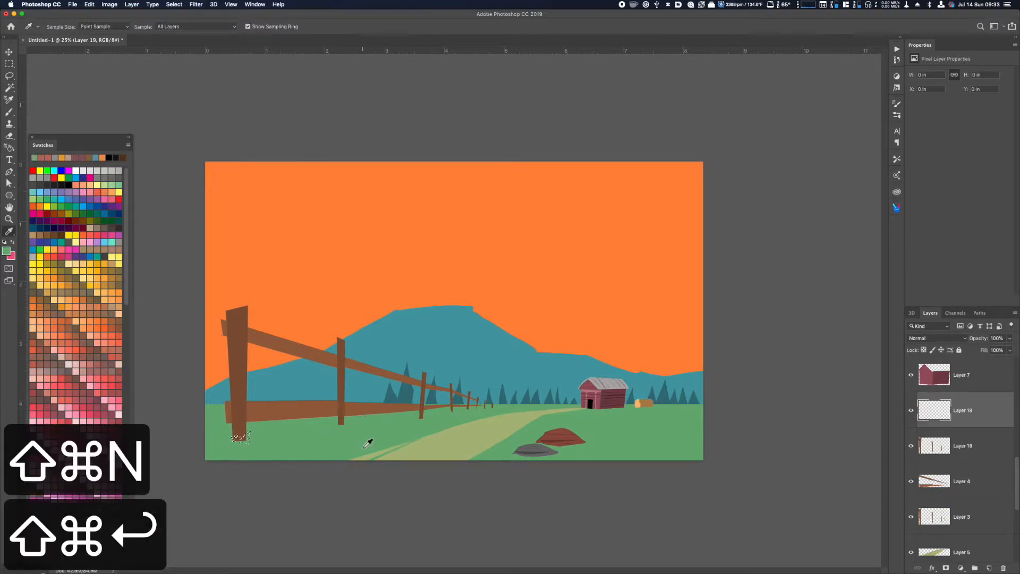
pyautogui.hotkey('alt', 'BackSpace')
pyautogui.press('super+d')
# - Add matching green grass blades over the bases of the second and third fence posts on Layer 19
pyautogui.press('l')
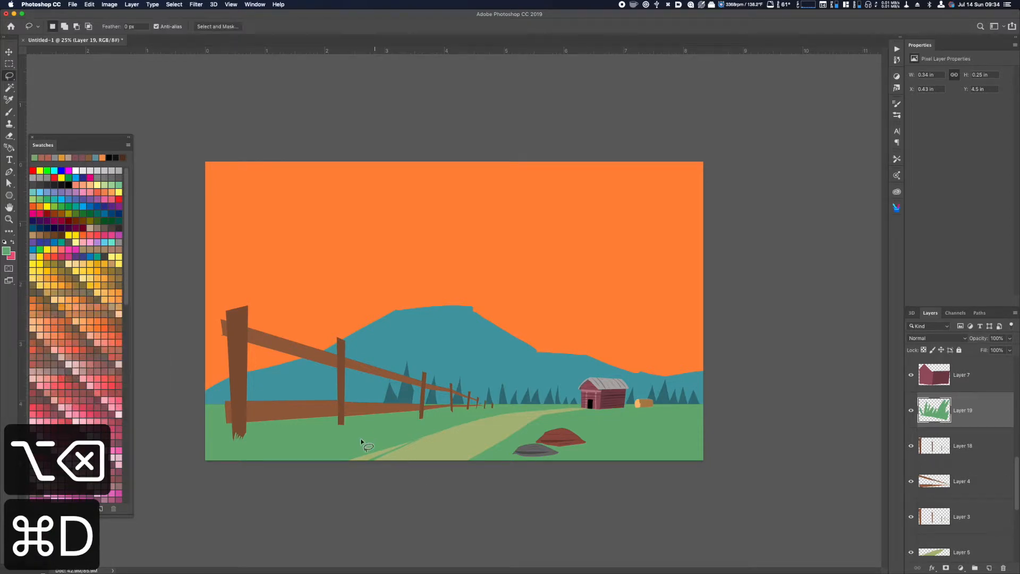
pyautogui.moveTo(340, 424)
pyautogui.mouseDown()
pyautogui.moveTo(337, 417)
pyautogui.moveTo(340, 425)
pyautogui.mouseUp()
pyautogui.moveTo(425, 431)
pyautogui.mouseDown()
pyautogui.moveTo(416, 410)
pyautogui.moveTo(421, 418)
pyautogui.mouseUp()
pyautogui.hotkey('alt', 'BackSpace')
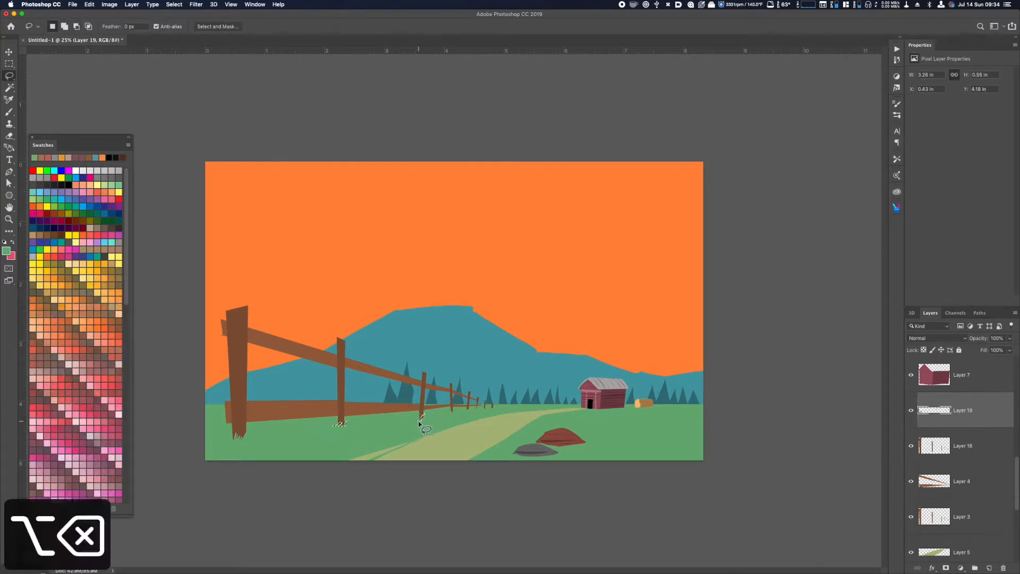
pyautogui.press('super+d')
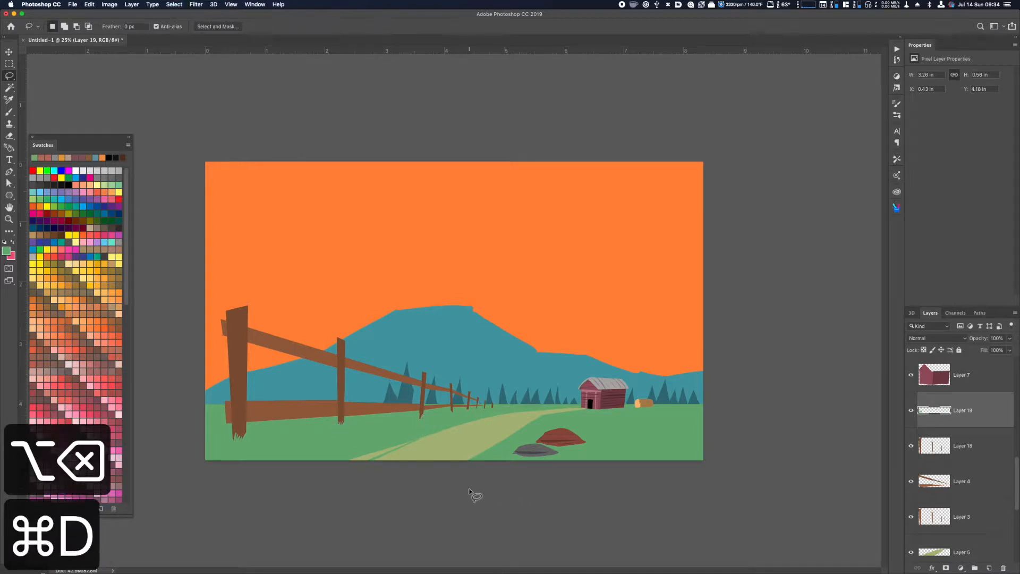
# - Lasso thin wood-grain streaks along the fence posts on Layer 18, copy them to a new layer, and darken them with Hue/Saturation
pyautogui.click(961, 445)
pyautogui.moveTo(244, 320)
pyautogui.mouseDown()
pyautogui.moveTo(239, 404)
pyautogui.moveTo(243, 309)
pyautogui.moveTo(241, 427)
pyautogui.moveTo(233, 342)
pyautogui.moveTo(236, 424)
pyautogui.mouseUp()
pyautogui.moveTo(343, 344); pyautogui.dragTo(347, 436)
pyautogui.moveTo(425, 375)
pyautogui.mouseDown()
pyautogui.moveTo(420, 409)
pyautogui.moveTo(422, 398)
pyautogui.moveTo(452, 414)
pyautogui.mouseUp()
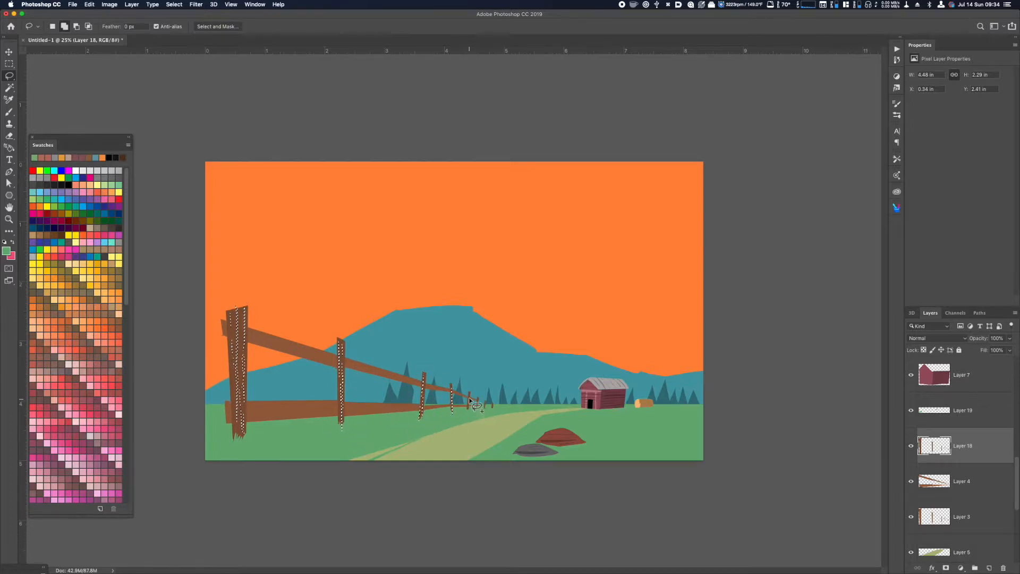
pyautogui.press('super+j')
pyautogui.press('super+u')
pyautogui.moveTo(660, 528); pyautogui.dragTo(662, 528)
pyautogui.click(770, 450)
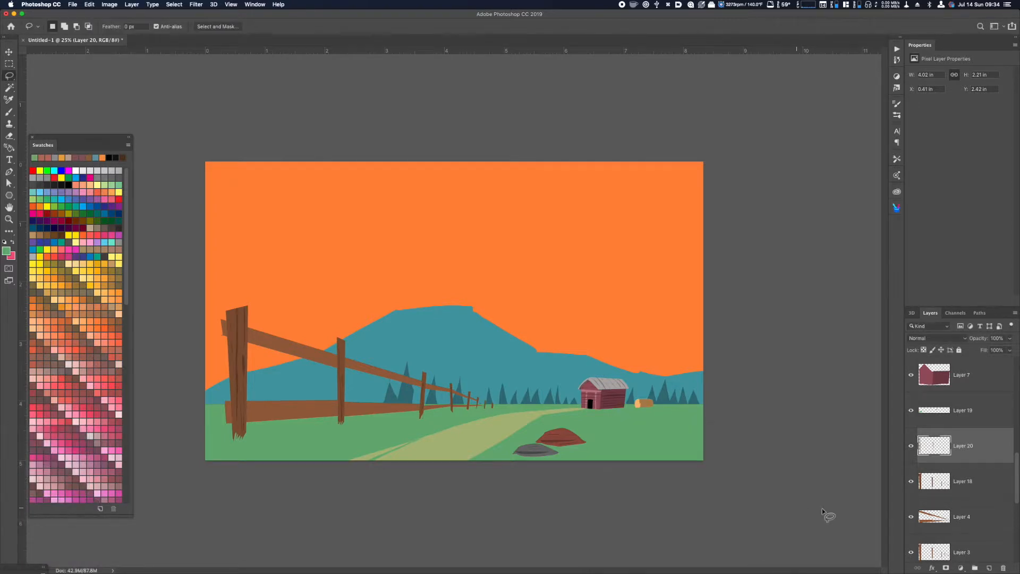
# - Outline thin wood-grain streaks along the upper and lower fence rails on Layer 4 with the Lasso
pyautogui.click(963, 493)
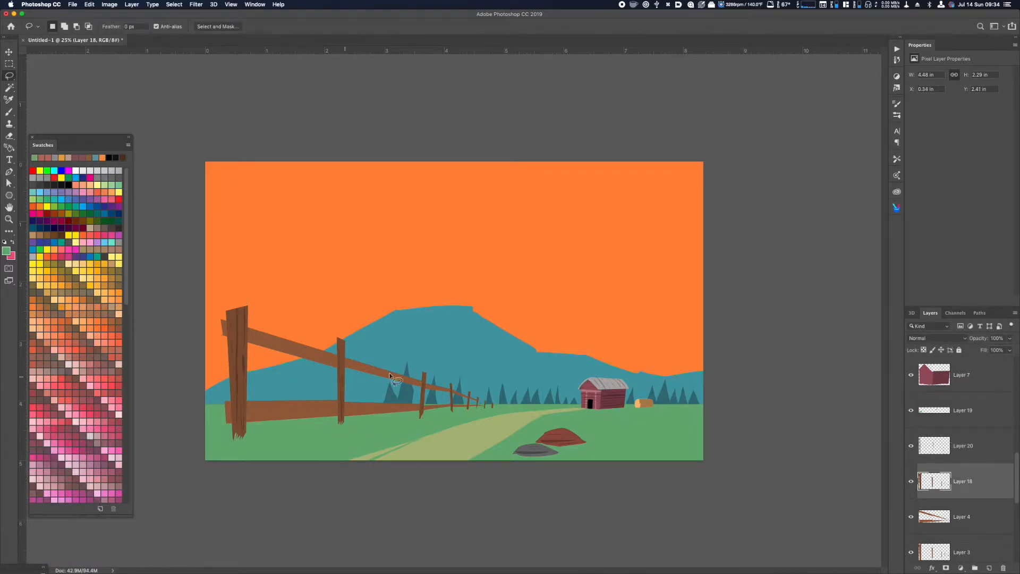
pyautogui.click(967, 519)
pyautogui.moveTo(240, 336); pyautogui.dragTo(314, 357)
pyautogui.moveTo(241, 329)
pyautogui.mouseDown()
pyautogui.moveTo(451, 395)
pyautogui.moveTo(423, 384)
pyautogui.mouseUp()
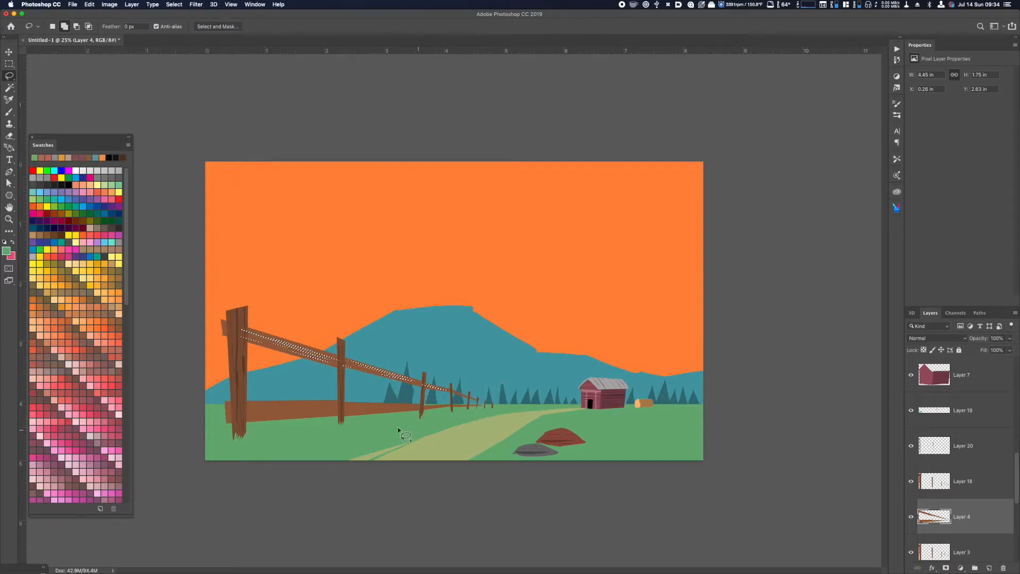
pyautogui.moveTo(346, 410)
pyautogui.mouseDown()
pyautogui.moveTo(416, 409)
pyautogui.moveTo(345, 412)
pyautogui.mouseUp()
pyautogui.moveTo(459, 408)
pyautogui.mouseDown()
pyautogui.moveTo(424, 408)
pyautogui.moveTo(470, 407)
pyautogui.moveTo(452, 406)
pyautogui.mouseUp()
pyautogui.moveTo(242, 409)
pyautogui.mouseDown()
pyautogui.moveTo(366, 403)
pyautogui.moveTo(318, 417)
pyautogui.moveTo(241, 420)
pyautogui.moveTo(340, 411)
pyautogui.moveTo(224, 419)
pyautogui.mouseUp()
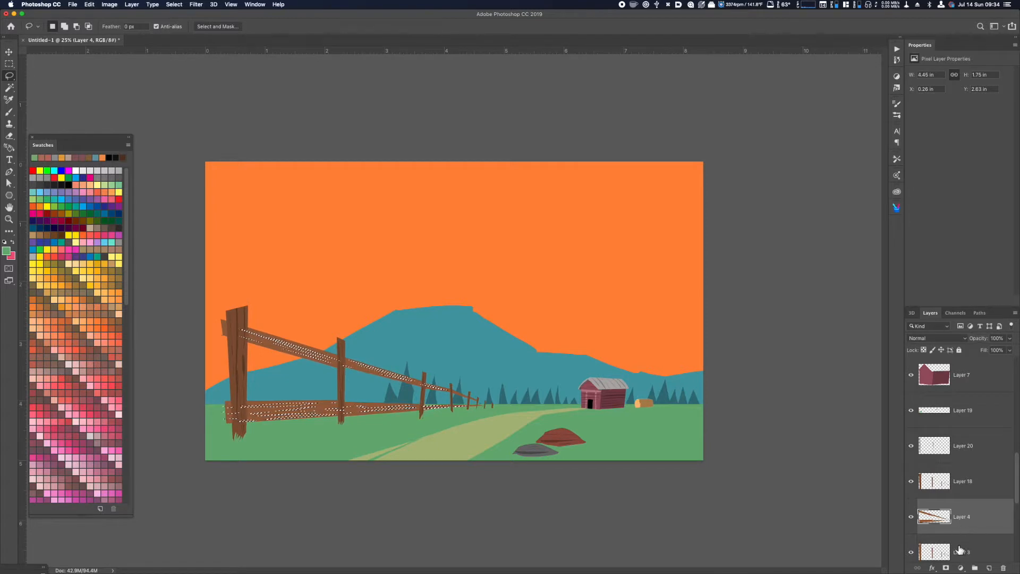
# - Copy the selected rail grain streaks to a new layer and darken them with Hue/Saturation
pyautogui.press('super+j')
pyautogui.press('super+u')
pyautogui.moveTo(670, 529); pyautogui.dragTo(662, 531)
pyautogui.press('super+minus')
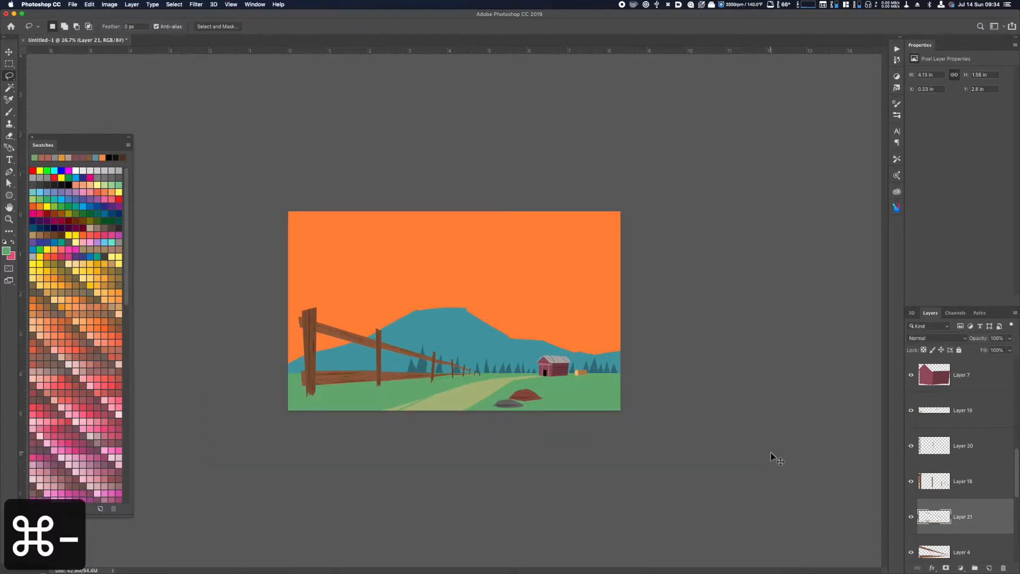
pyautogui.press('super+minus')
pyautogui.press('super+equal')
pyautogui.press('super+equal')
# - Try to cut a chip out of the nearest fence post's top edge on Layer 18
pyautogui.click(984, 486)
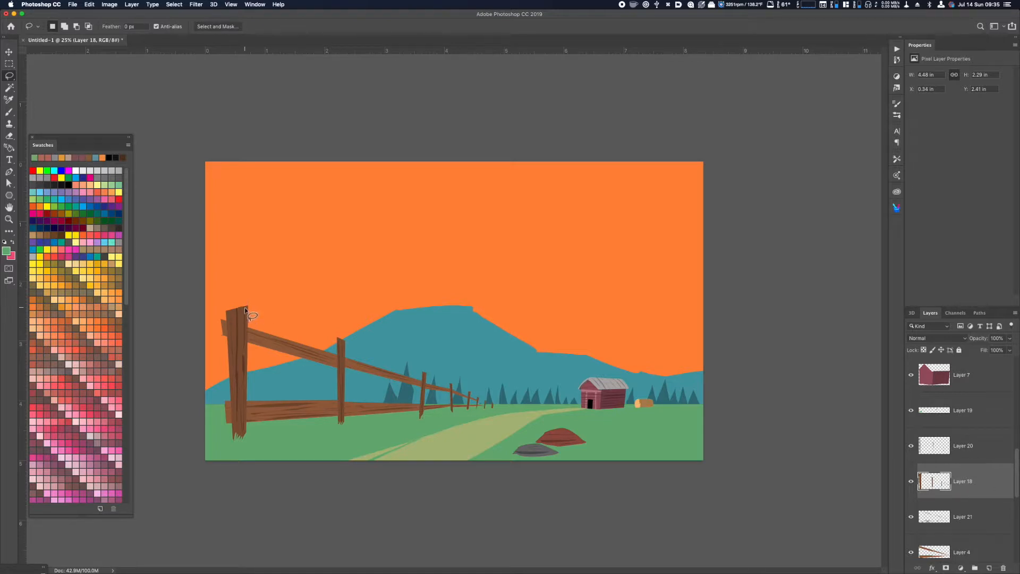
pyautogui.press('super+x')
pyautogui.press('super+d')
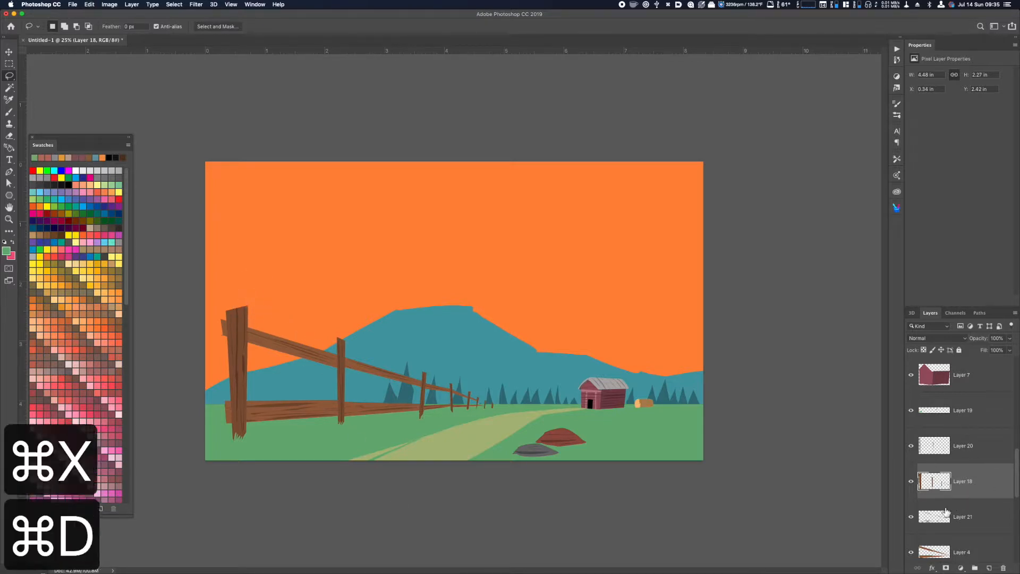
pyautogui.press('super+z')
pyautogui.press('super+d')
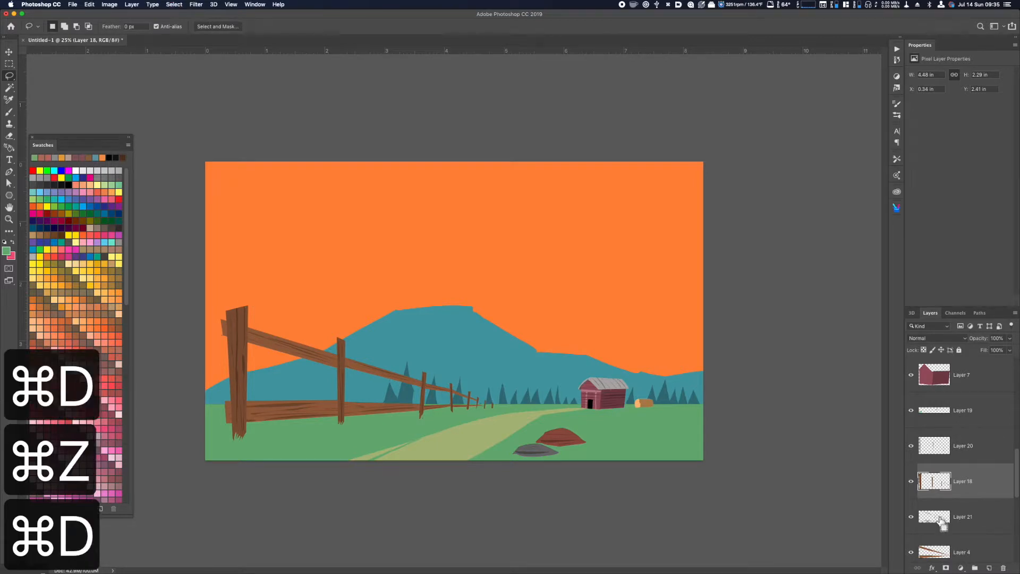
# - Make the mountain layer, Layer 2, the active layer
pyautogui.press('super+minus')
pyautogui.press('super+minus')
pyautogui.press('super+equal')
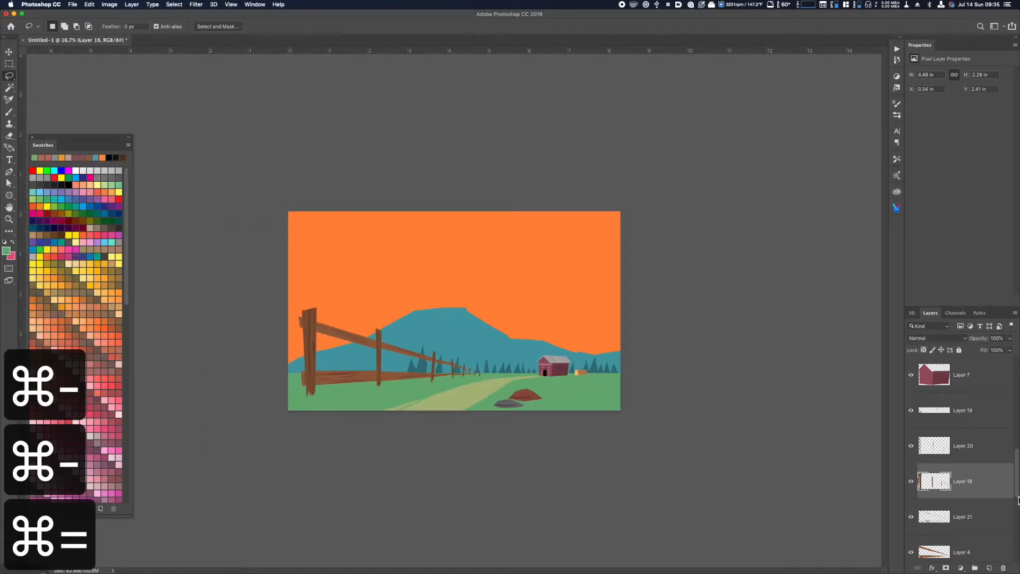
pyautogui.click(1016, 547)
pyautogui.click(1015, 547)
pyautogui.click(984, 486)
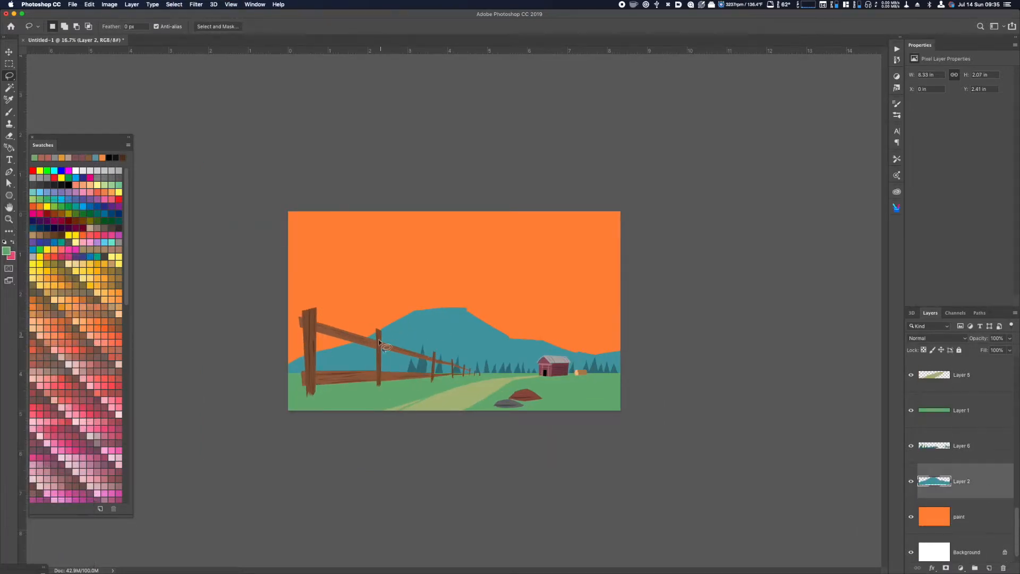
# - Lasso thin highlight streaks along the mountain slopes, copy them to a new layer and lighten them with Hue/Saturation
pyautogui.moveTo(367, 340)
pyautogui.mouseDown()
pyautogui.moveTo(446, 318)
pyautogui.moveTo(425, 300)
pyautogui.moveTo(462, 310)
pyautogui.moveTo(445, 311)
pyautogui.moveTo(484, 339)
pyautogui.moveTo(590, 361)
pyautogui.mouseUp()
pyautogui.moveTo(396, 345)
pyautogui.mouseDown()
pyautogui.moveTo(444, 319)
pyautogui.moveTo(371, 343)
pyautogui.moveTo(403, 324)
pyautogui.mouseUp()
pyautogui.press('super+j')
pyautogui.press('super+u')
pyautogui.moveTo(671, 530); pyautogui.dragTo(680, 533)
pyautogui.click(767, 452)
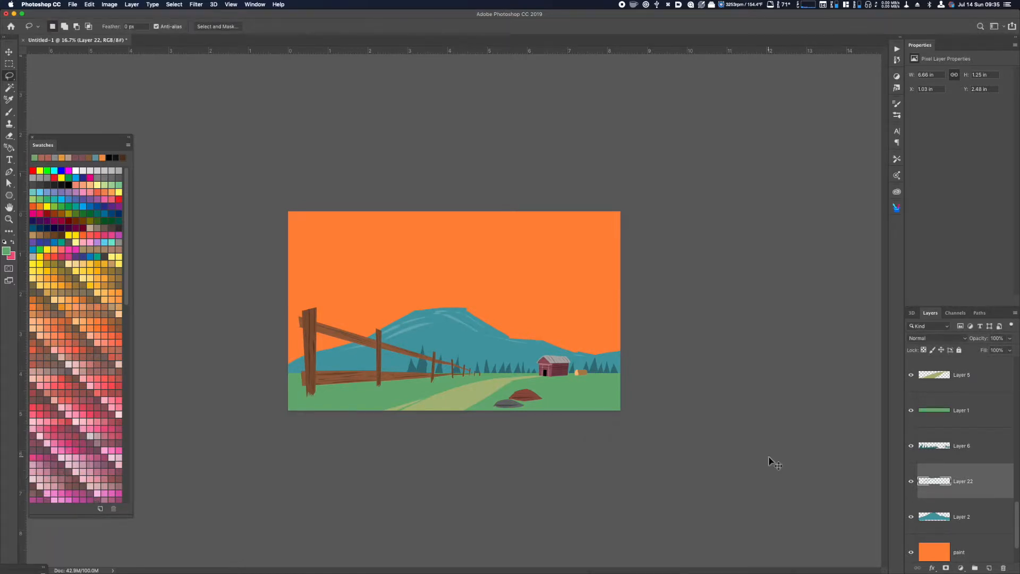
pyautogui.press('super+minus')
pyautogui.press('super+minus')
pyautogui.press('super+equal')
pyautogui.press('super+equal')
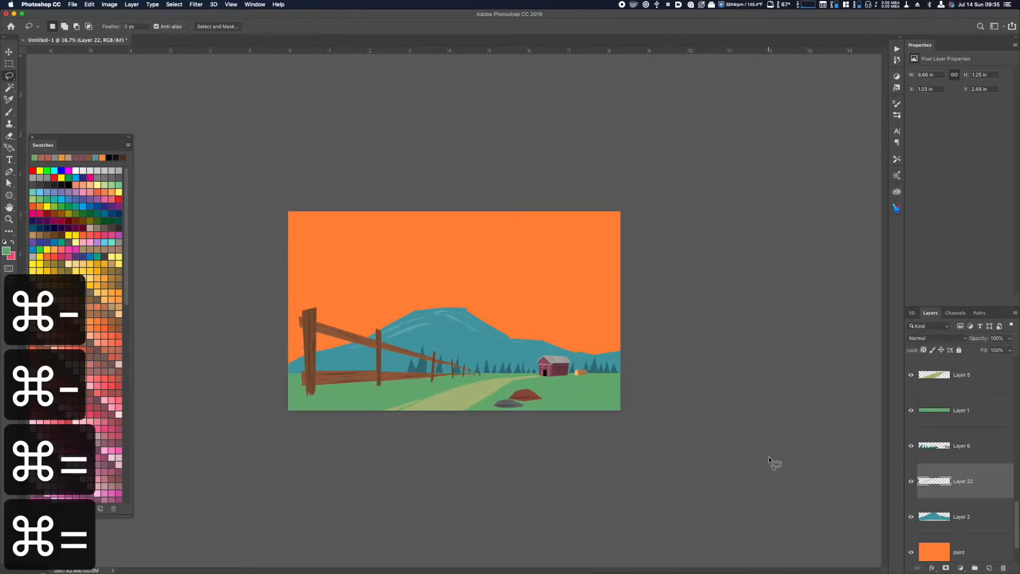
# - Check the scene's tonal values in the grayscale proof view and lighten the dirt path on Layer 5 with Hue/Saturation
pyautogui.click(962, 386)
pyautogui.press('super+y')
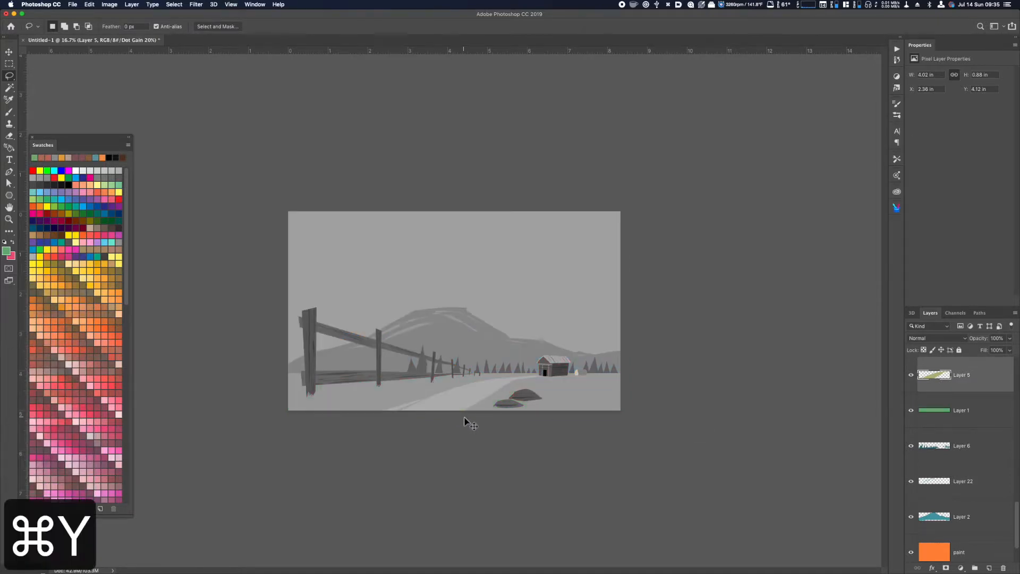
pyautogui.press('super+y')
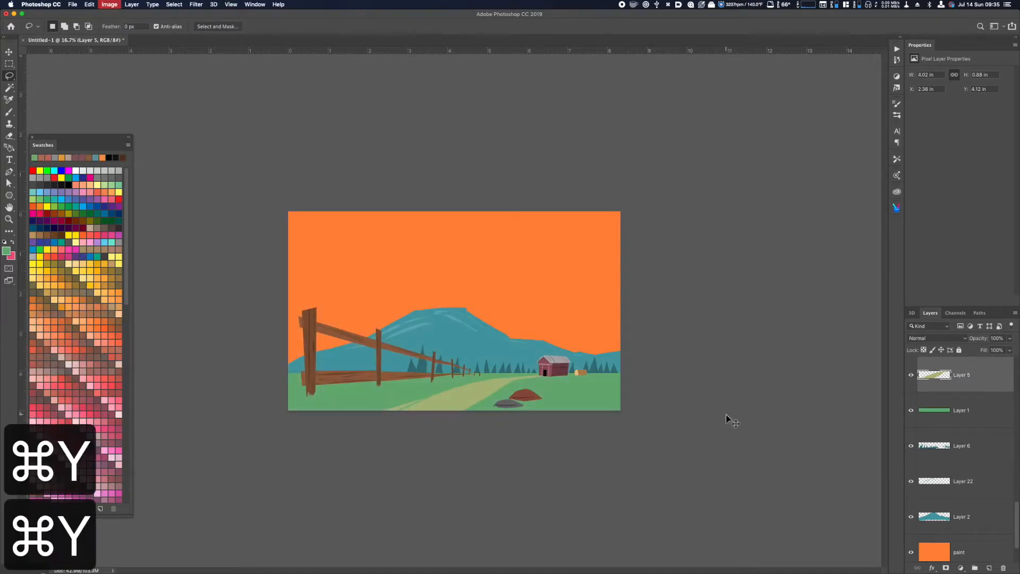
pyautogui.press('super+u')
pyautogui.moveTo(671, 529); pyautogui.dragTo(678, 530)
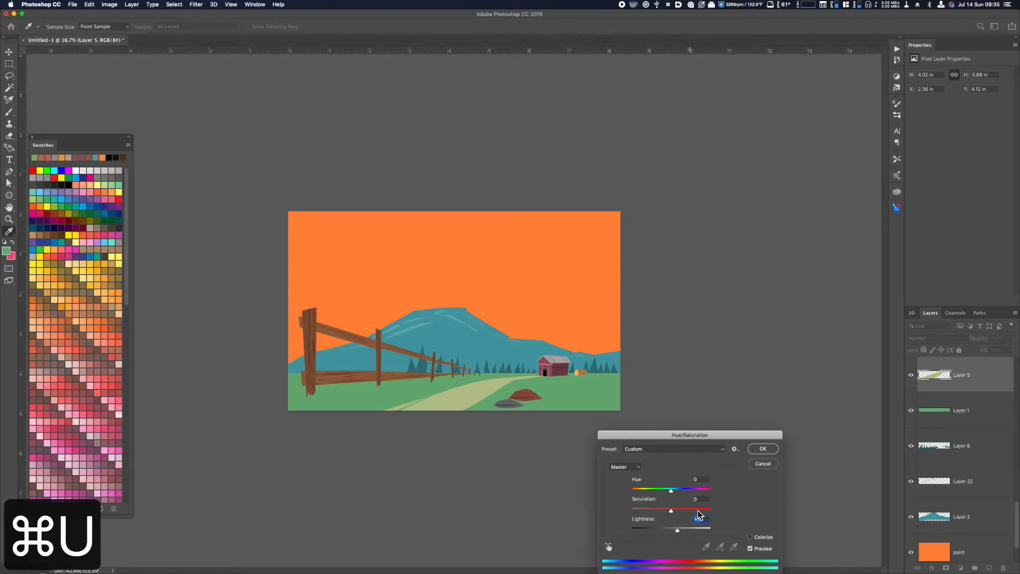
pyautogui.click(763, 449)
# - Lasso small scattered pebble and rut shapes on the path, copy them to a new layer and darken them
pyautogui.press('l')
pyautogui.moveTo(453, 394)
pyautogui.mouseDown()
pyautogui.moveTo(479, 395)
pyautogui.moveTo(426, 406)
pyautogui.mouseUp()
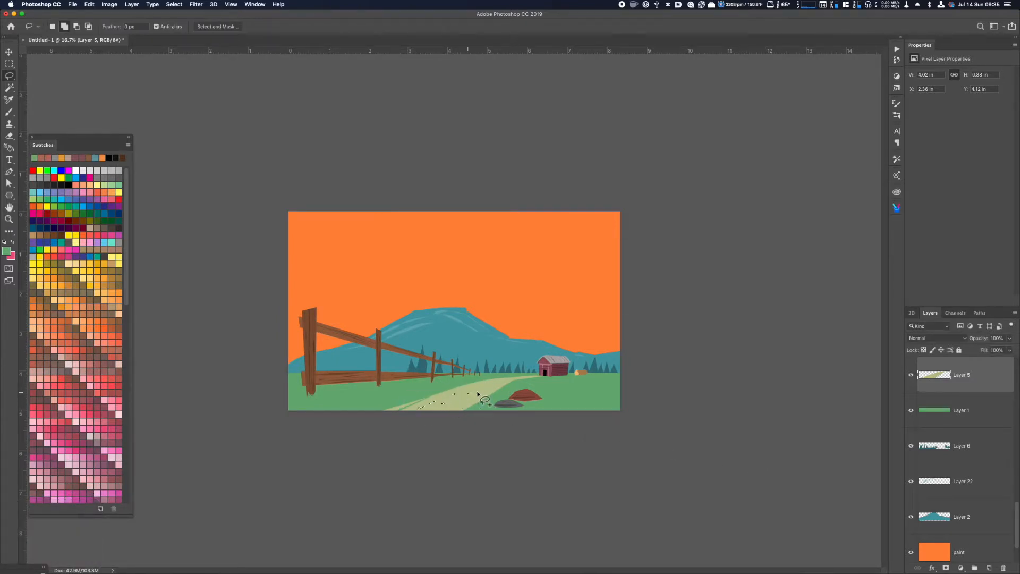
pyautogui.press('super+j')
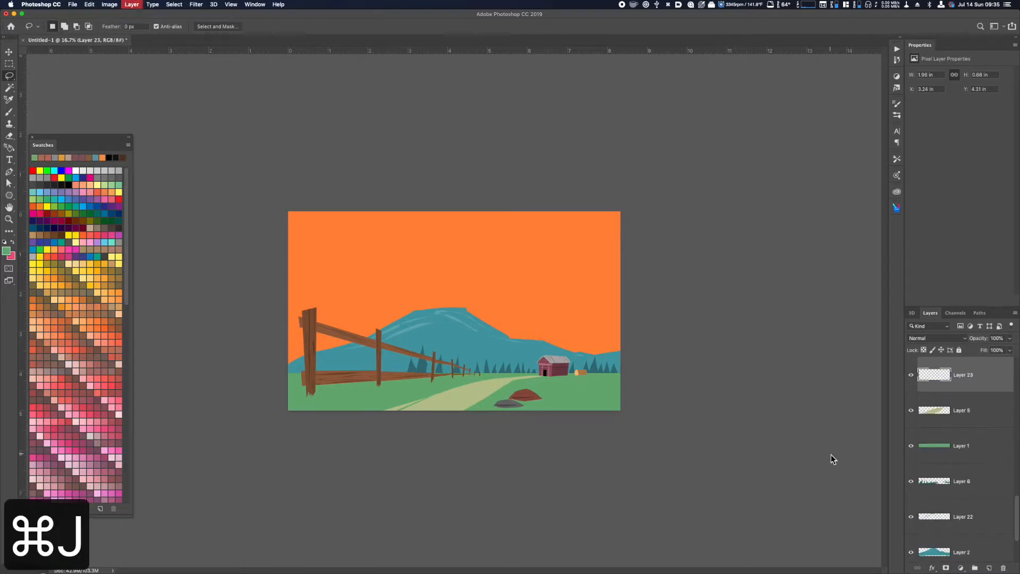
pyautogui.press('super+u')
pyautogui.moveTo(664, 533); pyautogui.dragTo(661, 529)
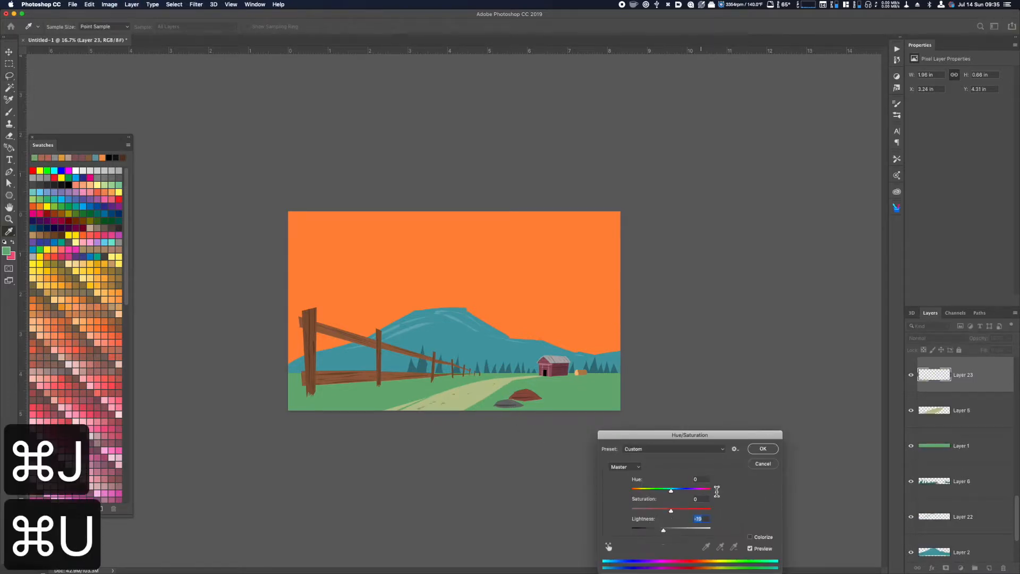
pyautogui.click(765, 450)
pyautogui.press('super+minus')
pyautogui.press('super+equal')
pyautogui.press('super+equal')
pyautogui.press('super+equal')
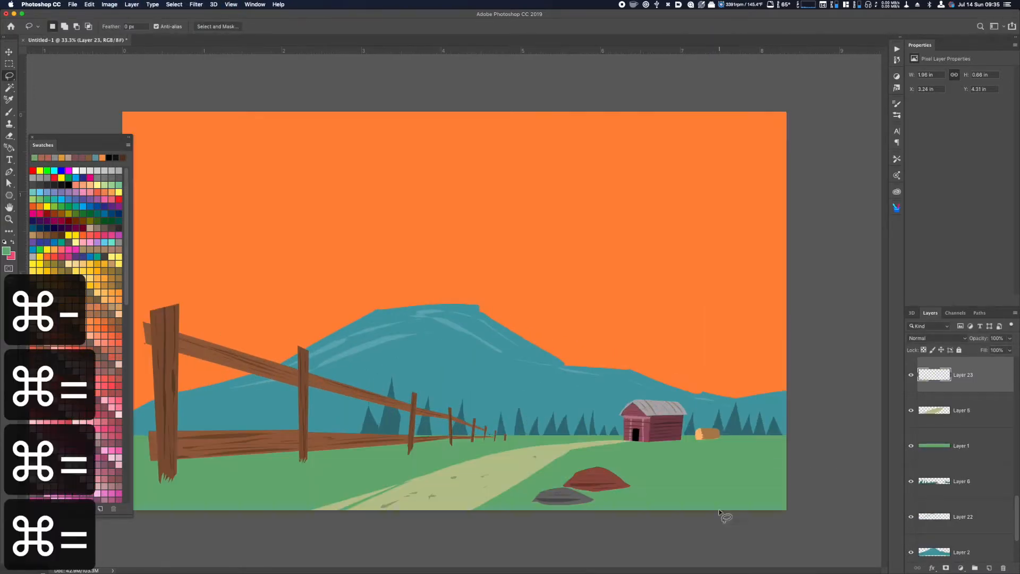
# - Add green grass tufts at the base of both rocks on a new layer above Layer 16, using filled Lasso selections
pyautogui.click(973, 435)
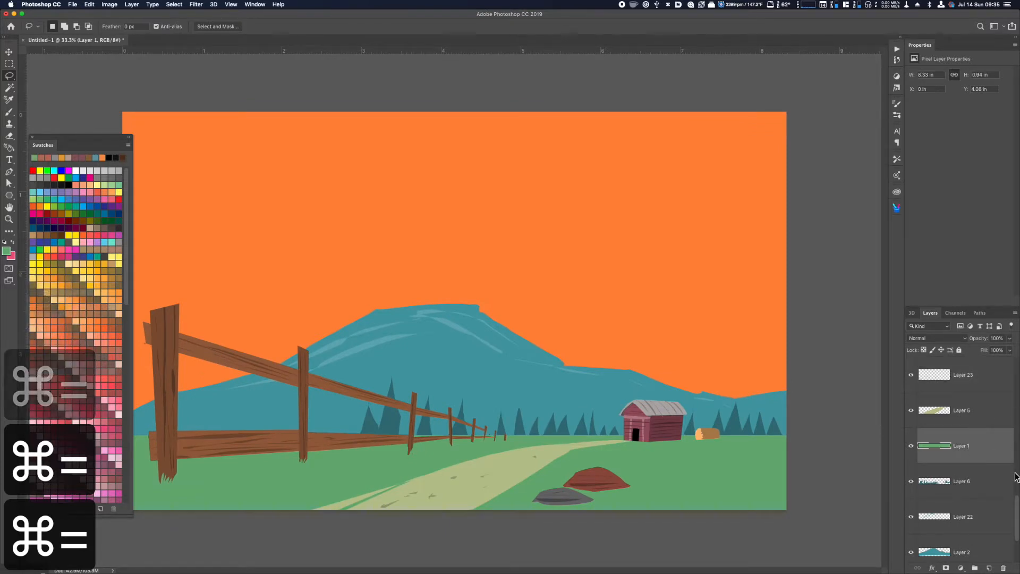
pyautogui.scroll(5, 988, 451)
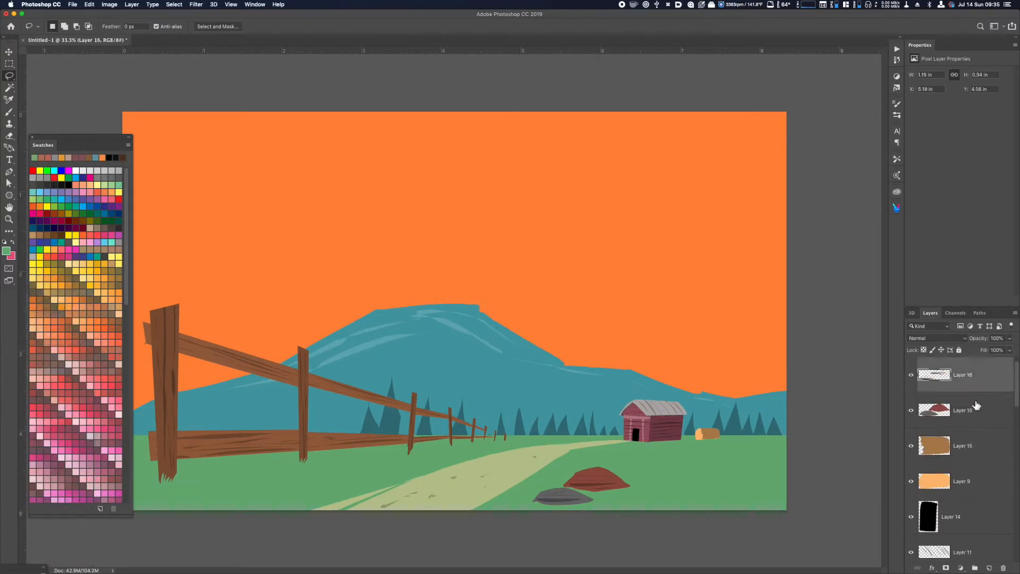
pyautogui.press('super+shift+n')
pyautogui.press('super+shift+Return')
pyautogui.moveTo(607, 497)
pyautogui.mouseDown()
pyautogui.moveTo(605, 483)
pyautogui.moveTo(619, 484)
pyautogui.moveTo(557, 504)
pyautogui.mouseUp()
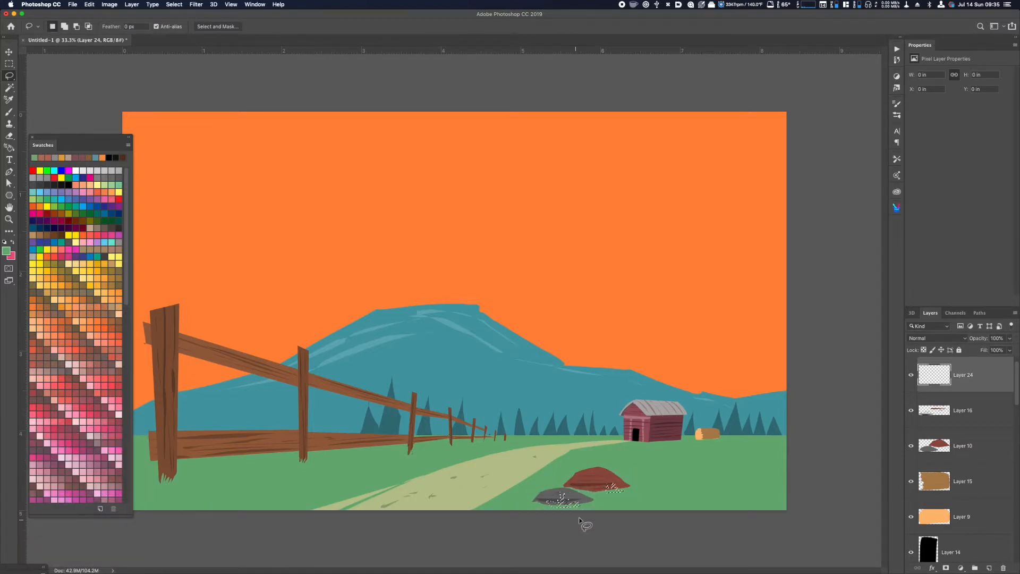
pyautogui.press('i')
pyautogui.hotkey('alt', 'BackSpace')
pyautogui.press('super+d')
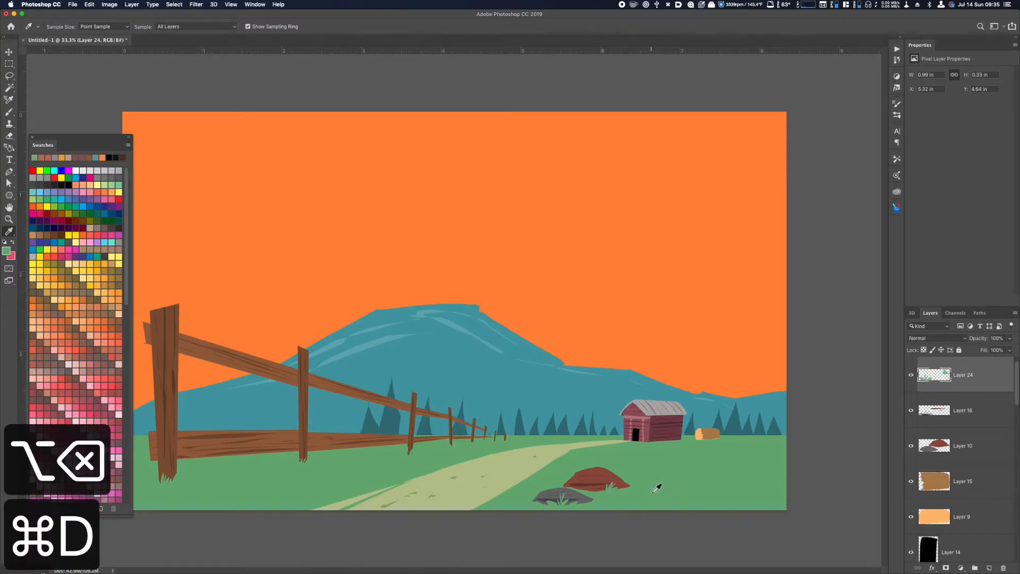
pyautogui.press('super+minus')
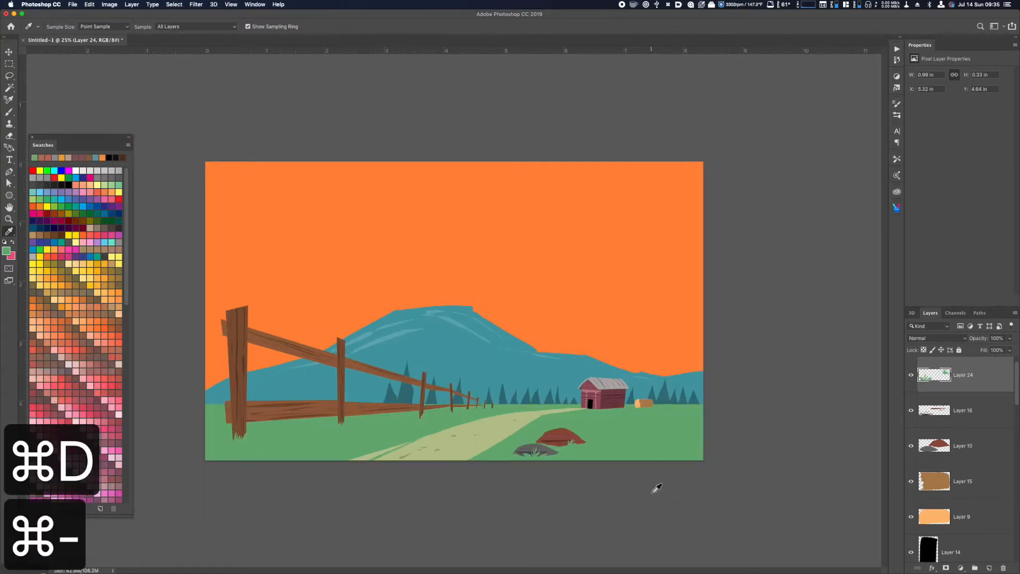
# - Save the document as barn.psd in the 2019 folder
pyautogui.press('super+s')
pyautogui.press('super+minus')
pyautogui.press('super+minus')
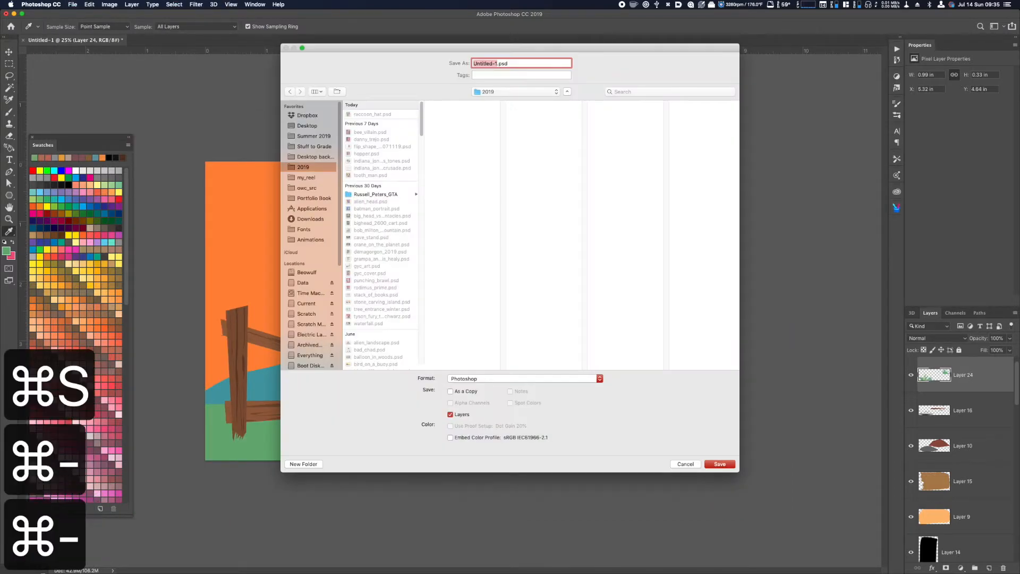
pyautogui.write('ba')
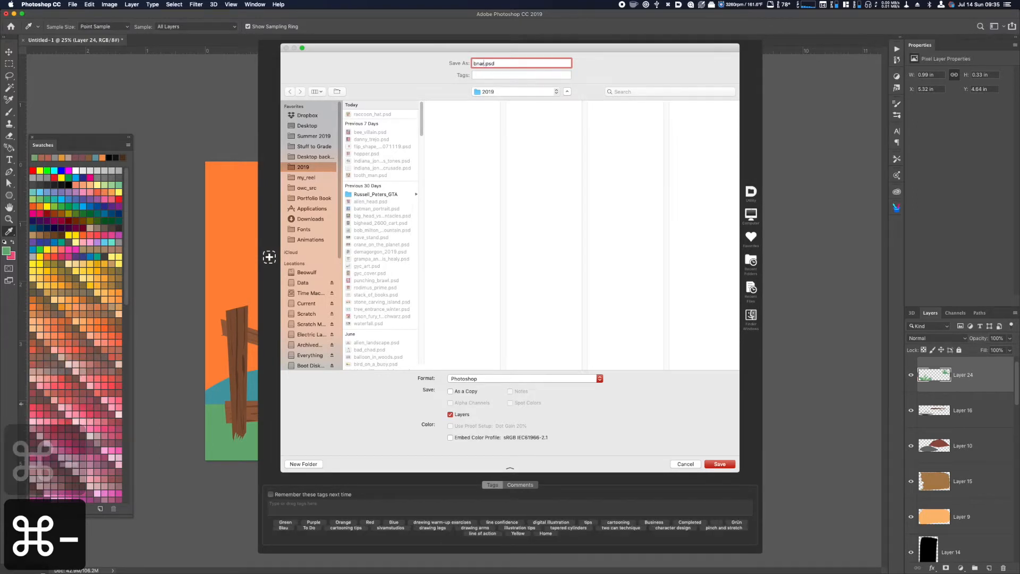
pyautogui.press('Return')
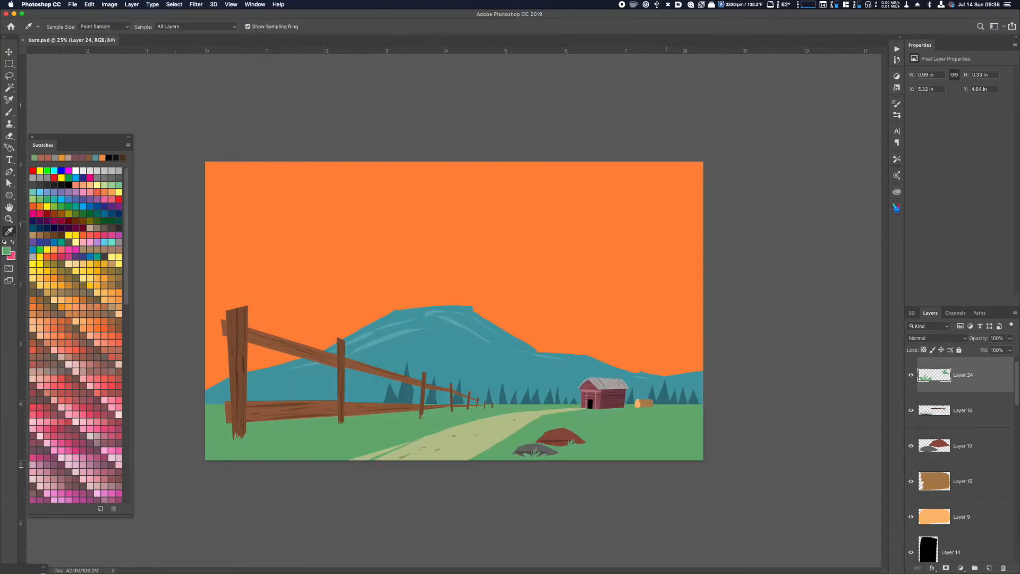
# - Trim the main peak's right shoulder and slope on Layer 2 by cutting away a Lasso selection
pyautogui.press('super+minus')
pyautogui.press('super+equal')
pyautogui.press('super+equal')
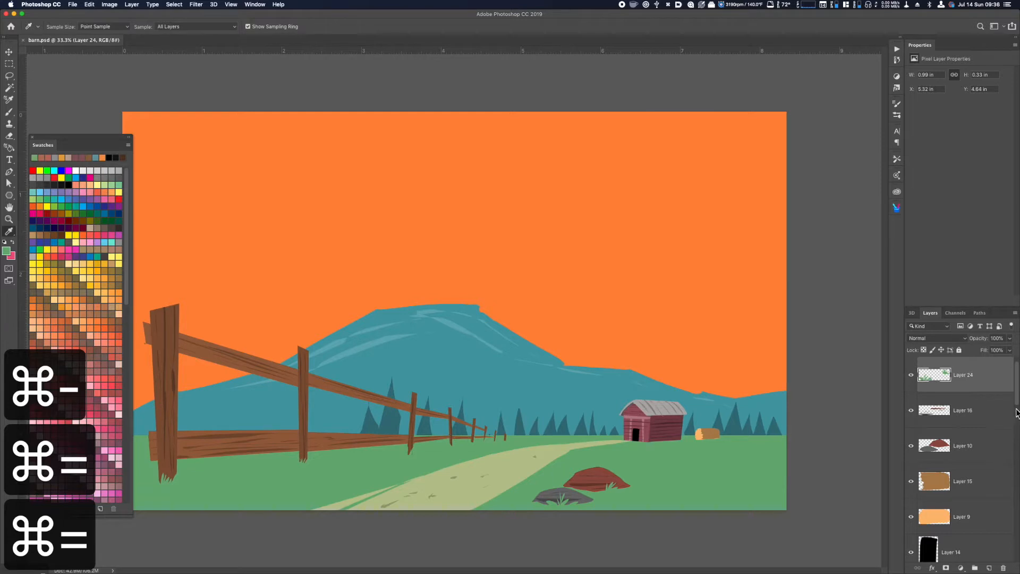
pyautogui.scroll(-8, 1009, 451)
pyautogui.scroll(-1, 1007, 545)
pyautogui.click(975, 546)
pyautogui.press('l')
pyautogui.moveTo(479, 317); pyautogui.dragTo(577, 372)
pyautogui.press('super+x')
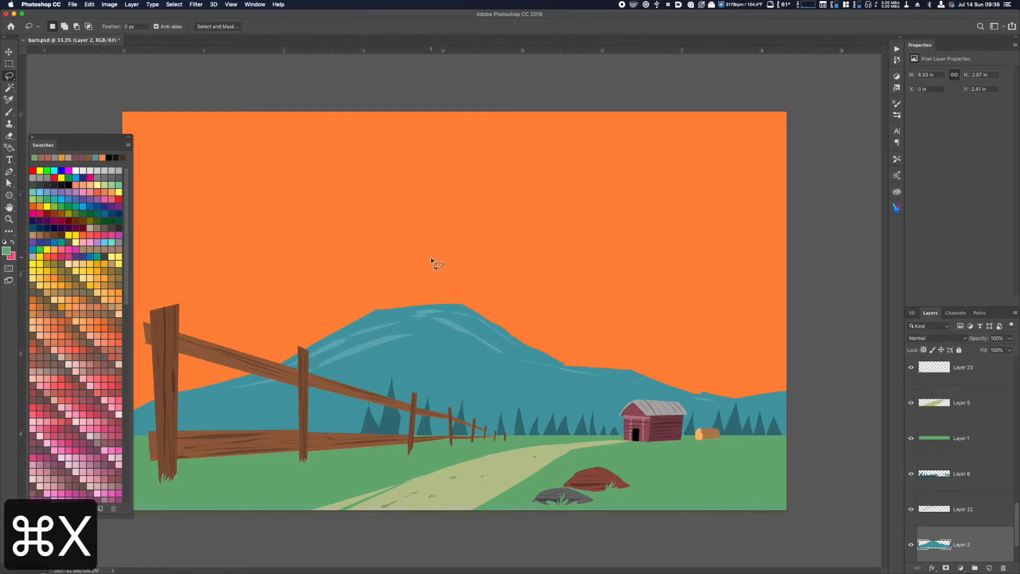
pyautogui.press('super+minus')
pyautogui.press('super+minus')
pyautogui.press('super+equal')
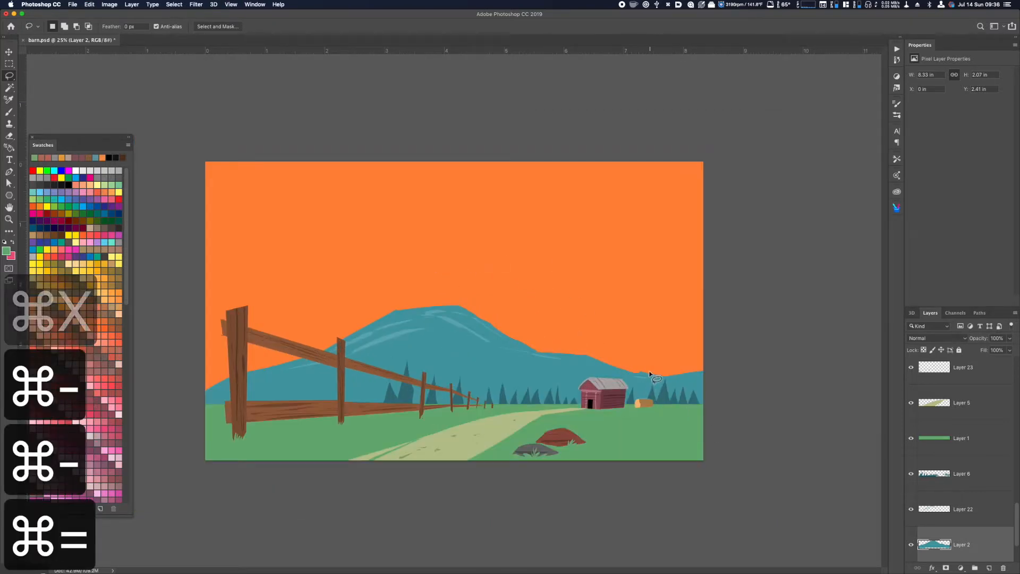
# - Cut the small bump off the low mountain ridge above the hay bale on Layer 2
pyautogui.press('super+x')
pyautogui.press('super+minus')
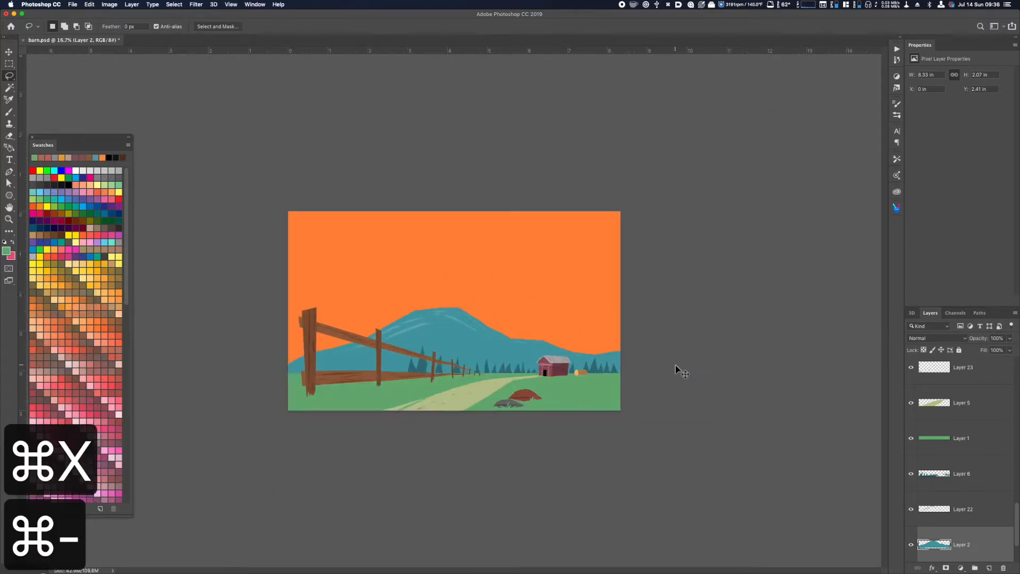
pyautogui.press('super+minus')
pyautogui.press('super+equal')
pyautogui.press('super+equal')
pyautogui.press('super+equal')
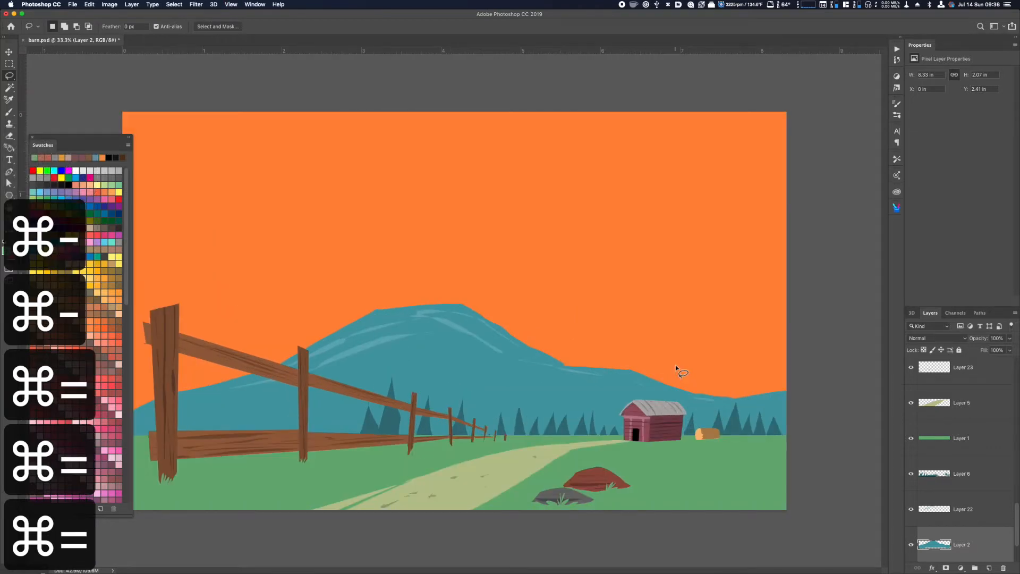
pyautogui.scroll(3, 1012, 507)
pyautogui.moveTo(1014, 509); pyautogui.dragTo(1016, 399)
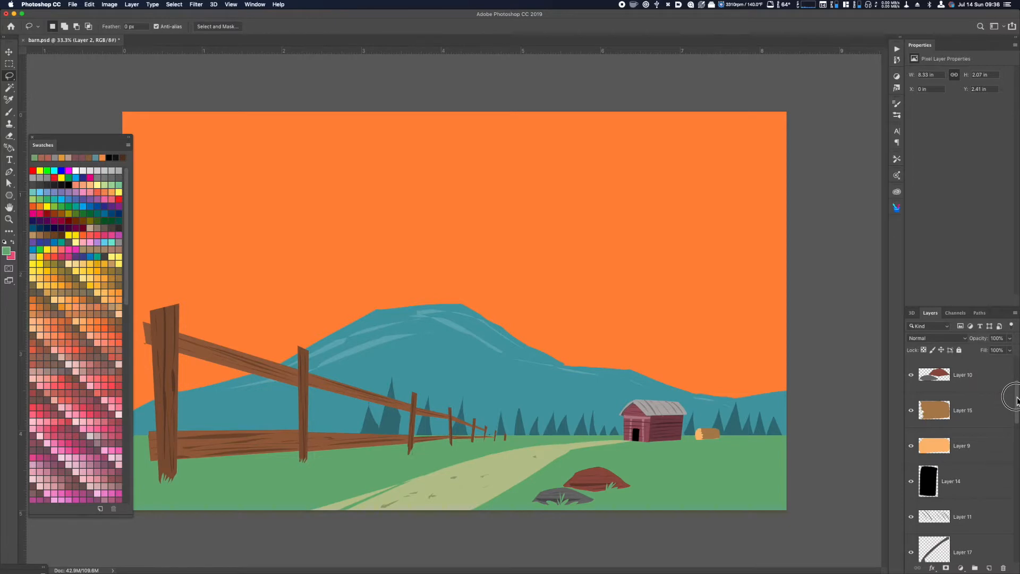
pyautogui.press('super+minus')
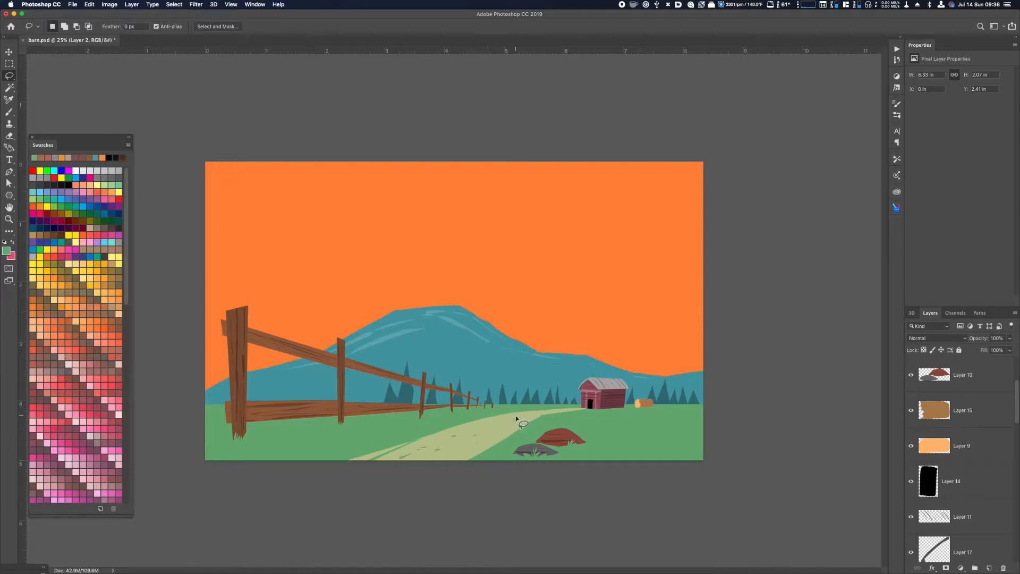
# - Outline a thin contact-shadow strip along the base of the fence on Layer 1 with the Polygonal Lasso
pyautogui.moveTo(1015, 419); pyautogui.dragTo(1007, 527)
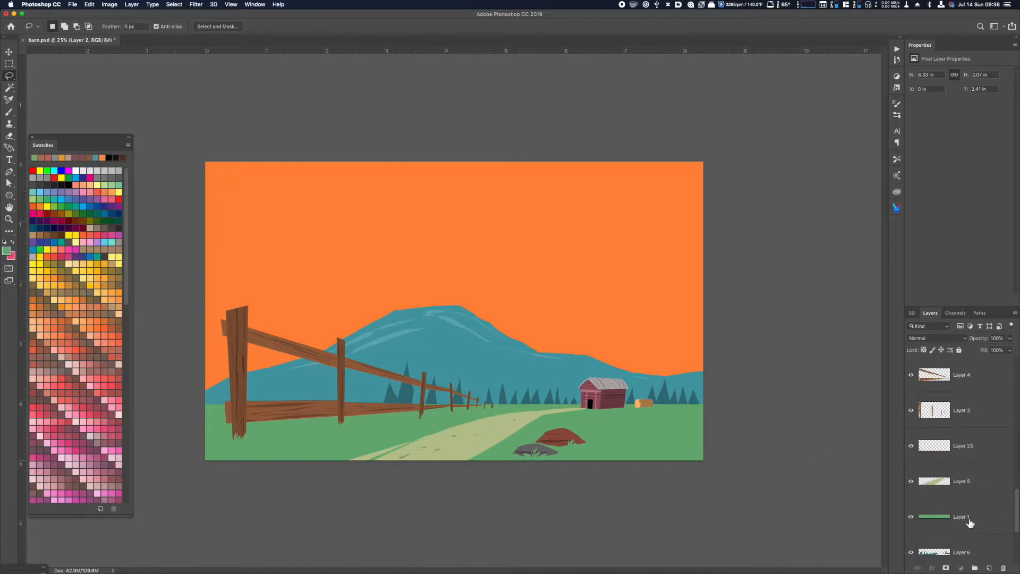
pyautogui.click(961, 516)
pyautogui.hotkey('shift', 'l')
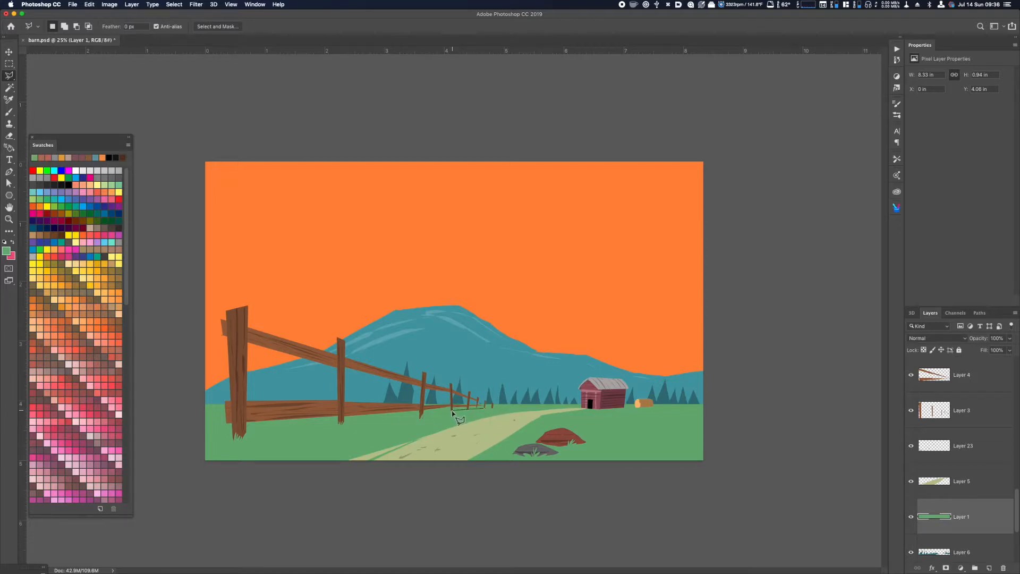
pyautogui.click(419, 416)
pyautogui.click(340, 424)
pyautogui.click(340, 423)
pyautogui.click(421, 417)
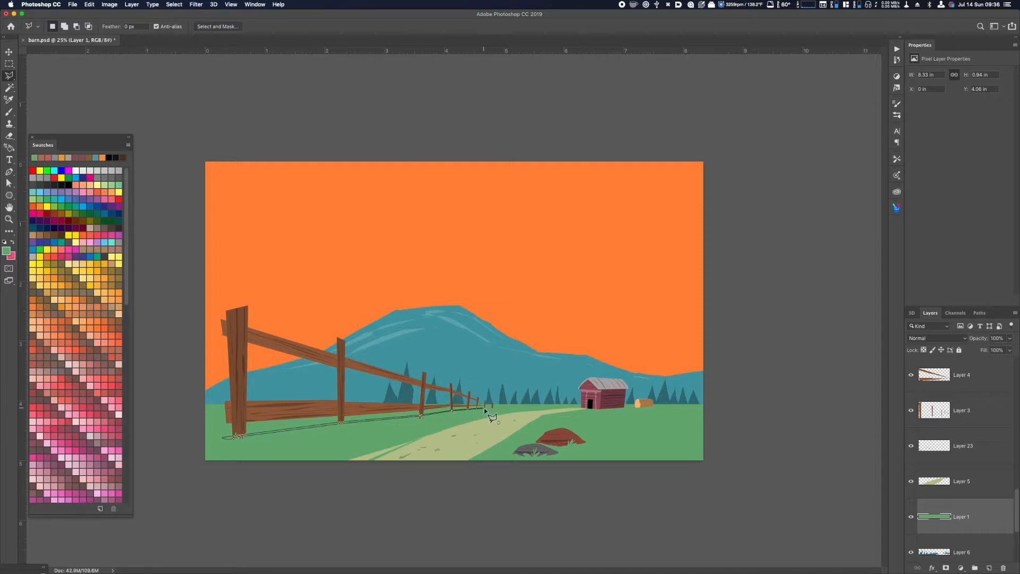
pyautogui.doubleClick(484, 409)
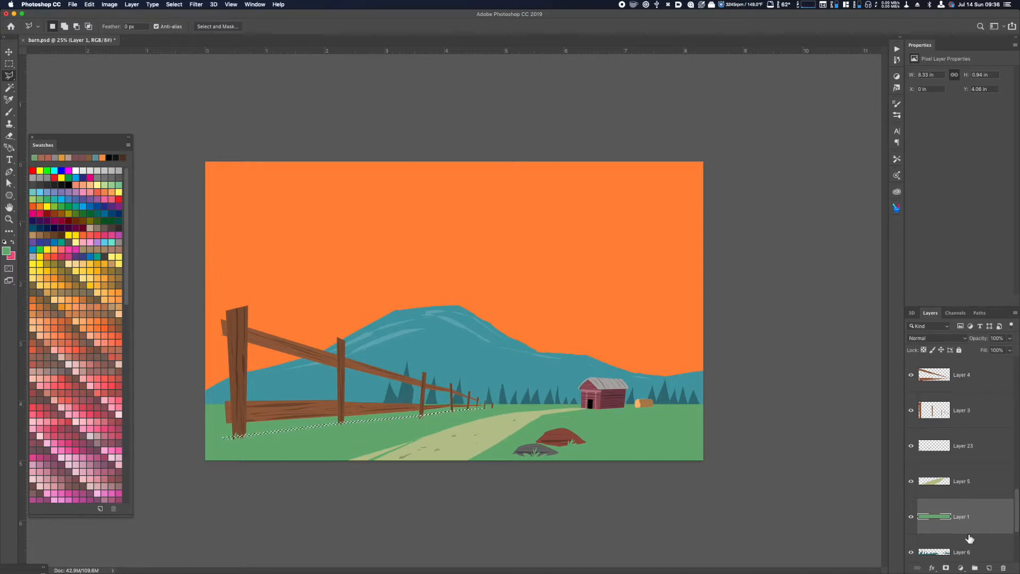
# - Copy the strip below the fence to a new layer and darken it with Hue/Saturation at Lightness -33
pyautogui.press('super+j')
pyautogui.press('super+u')
pyautogui.click(660, 530)
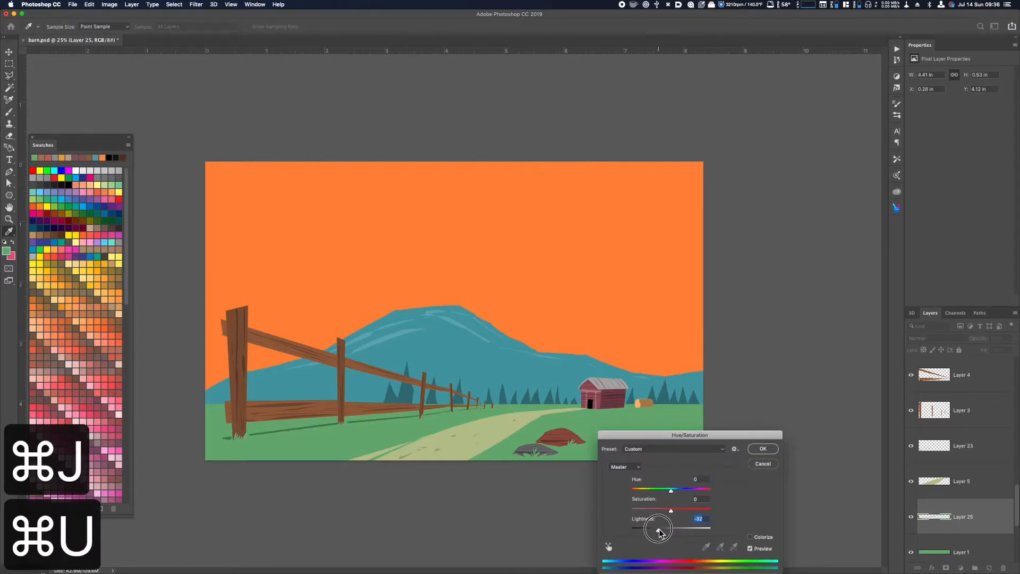
pyautogui.moveTo(659, 531); pyautogui.dragTo(657, 530)
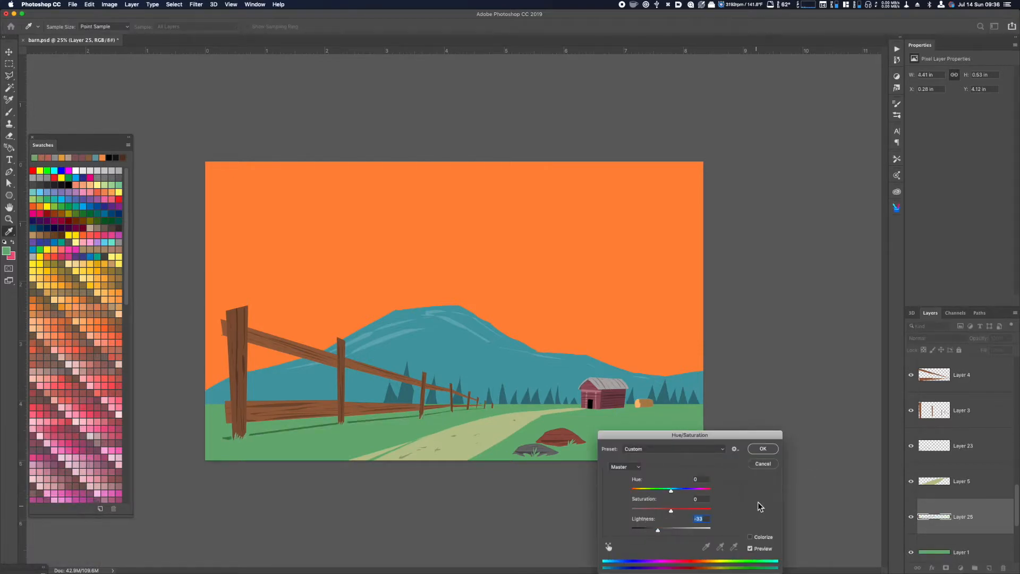
pyautogui.click(763, 448)
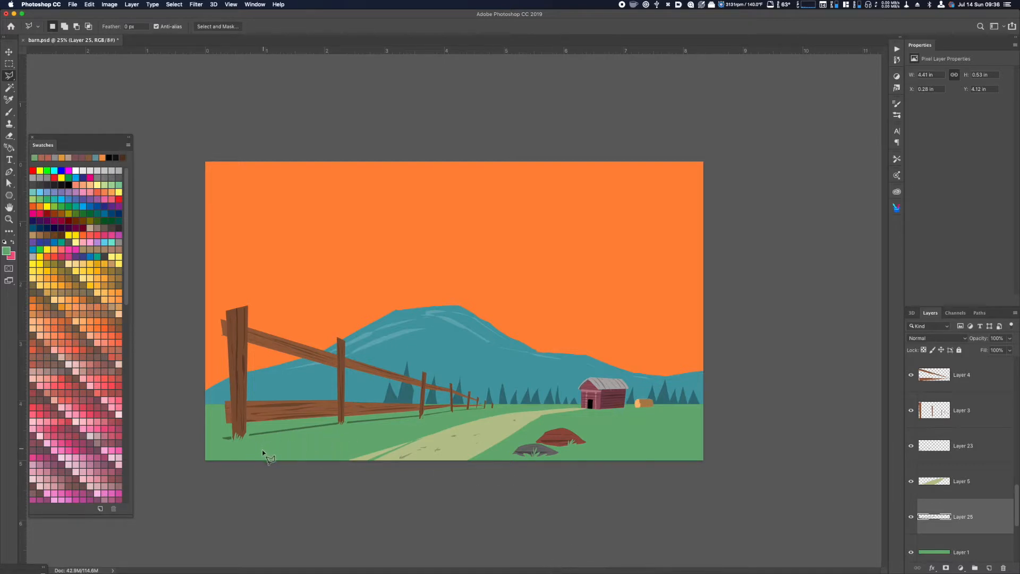
# - Outline slanted cast shadows of the fence posts and rail across the grass on Layer 1 with the Polygonal Lasso
pyautogui.moveTo(1016, 499); pyautogui.dragTo(1016, 460)
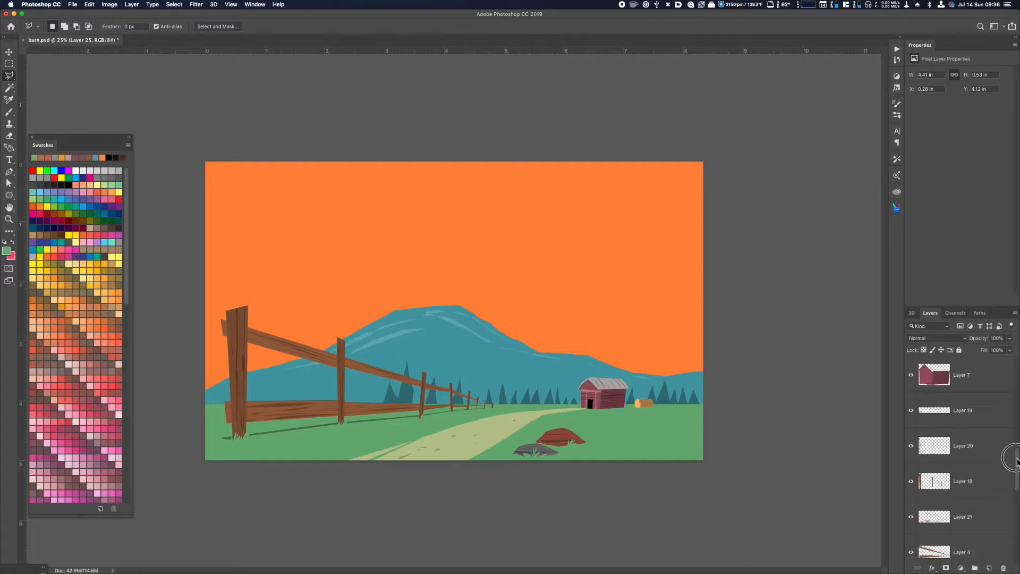
pyautogui.moveTo(1016, 460); pyautogui.dragTo(1017, 501)
pyautogui.click(967, 515)
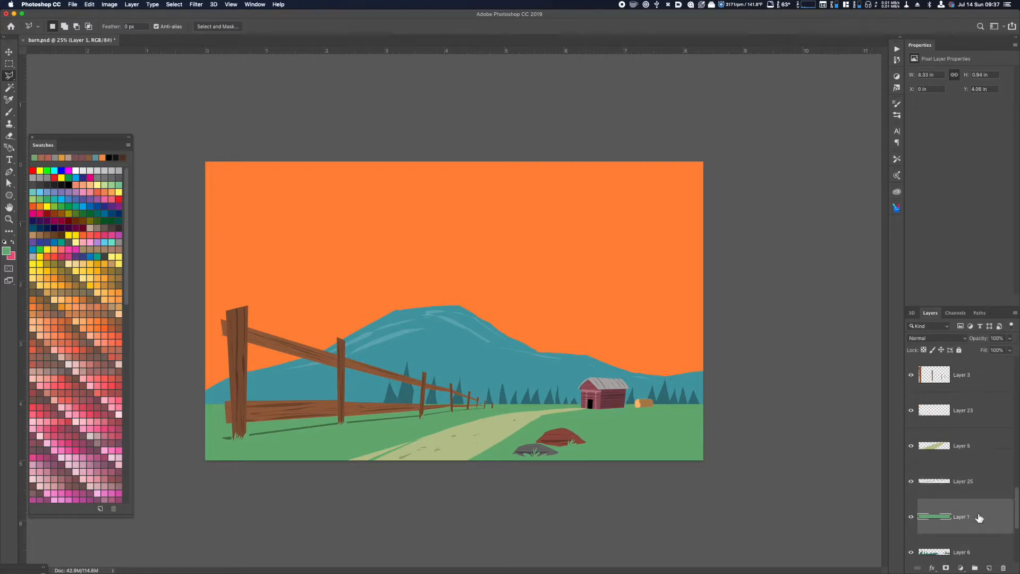
pyautogui.click(242, 438)
pyautogui.click(492, 408)
pyautogui.click(240, 438)
pyautogui.click(342, 423)
pyautogui.click(384, 440)
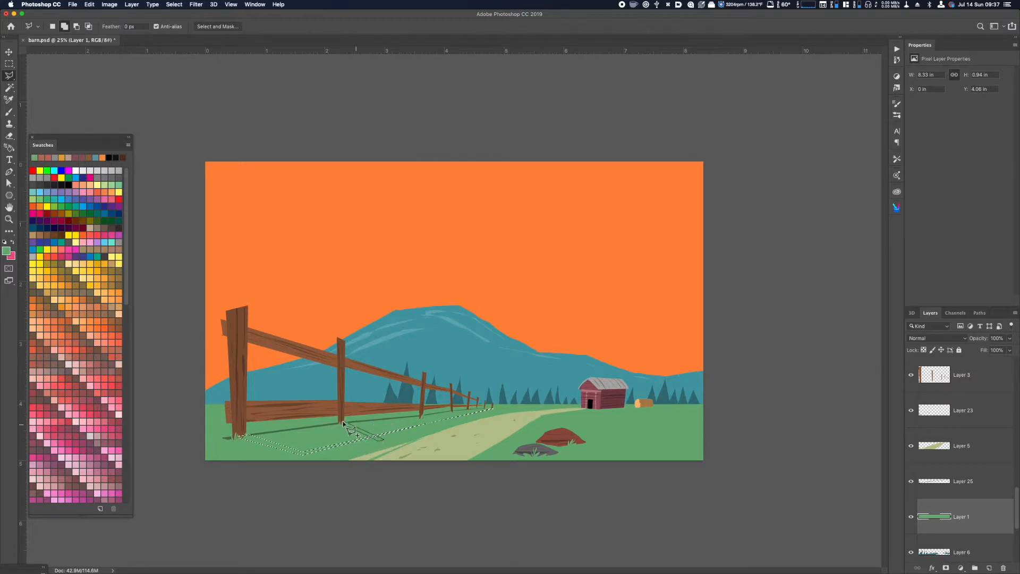
pyautogui.click(319, 458)
pyautogui.keyDown('shift'); pyautogui.click(468, 414); pyautogui.keyUp('shift')
pyautogui.keyDown('shift'); pyautogui.click(452, 416); pyautogui.keyUp('shift')
pyautogui.press('shift')
# - Copy the outlined fence shadows to a new layer and darken them with Hue/Saturation at Lightness -33
pyautogui.press('super+j')
pyautogui.press('super+u')
pyautogui.moveTo(661, 533); pyautogui.dragTo(657, 531)
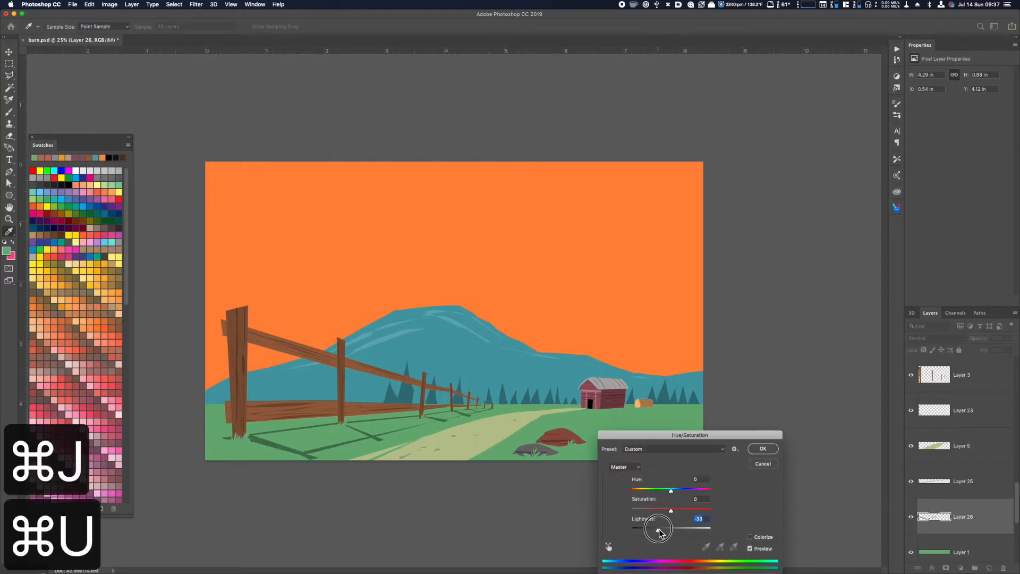
pyautogui.click(762, 449)
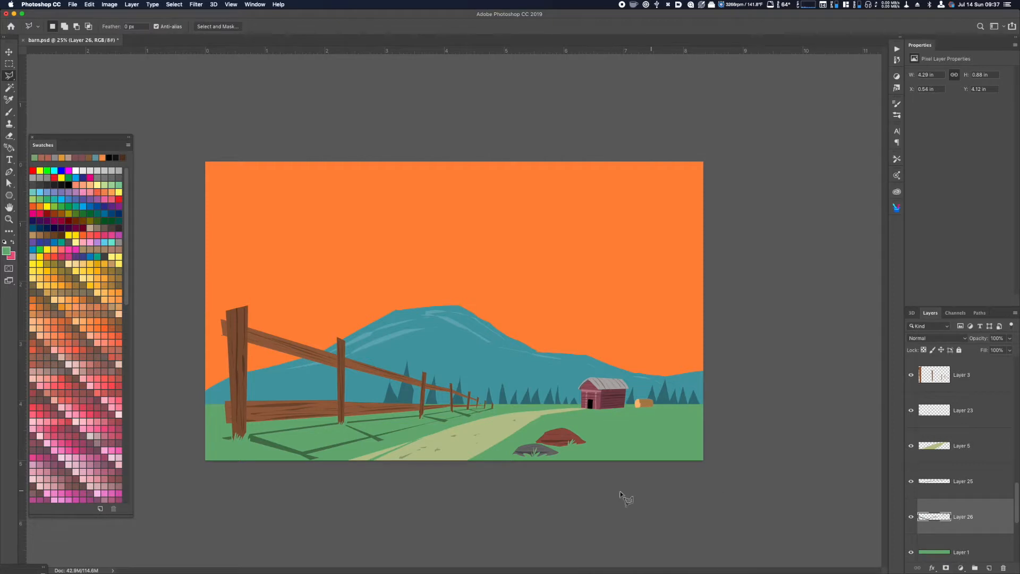
# - Outline cast shadows beside both rocks, the hay bale and the barn on Layer 1 with the Lasso and Polygonal Lasso
pyautogui.click(972, 553)
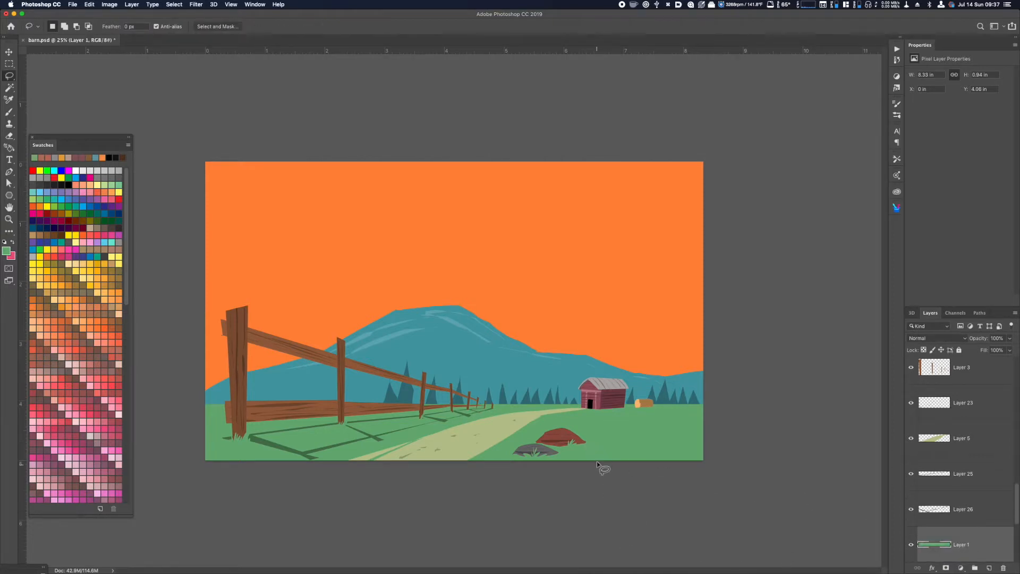
pyautogui.moveTo(580, 437)
pyautogui.mouseDown()
pyautogui.moveTo(600, 443)
pyautogui.moveTo(548, 453)
pyautogui.moveTo(573, 454)
pyautogui.mouseUp()
pyautogui.moveTo(636, 403); pyautogui.dragTo(663, 406)
pyautogui.hotkey('shift', 'l')
pyautogui.click(592, 408)
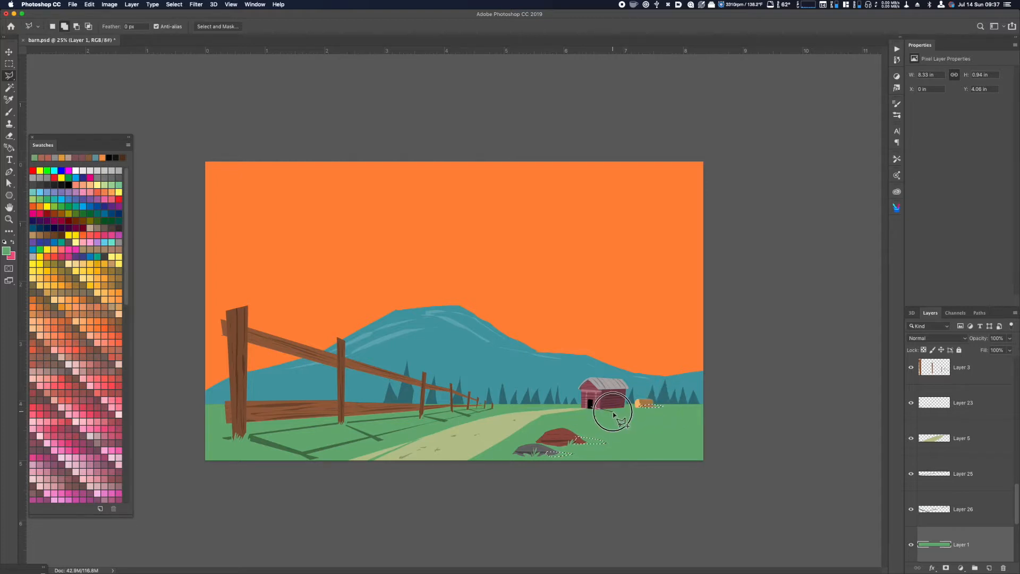
pyautogui.click(624, 414)
pyautogui.click(626, 407)
pyautogui.click(601, 408)
# - Copy the rock, hay bale and barn shadow areas to a new layer and darken them with Hue/Saturation at Lightness -35
pyautogui.press('super+j')
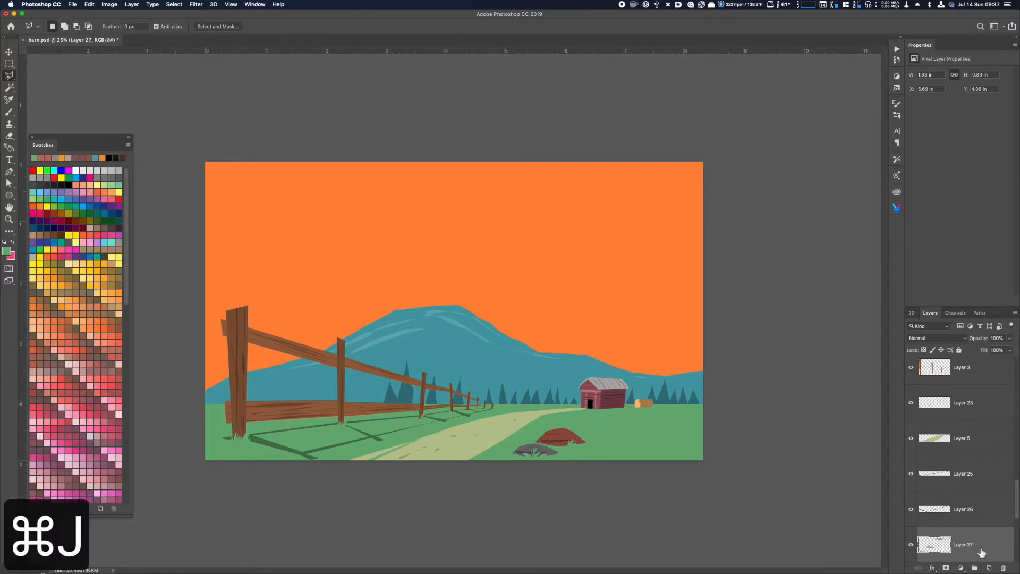
pyautogui.press('super+u')
pyautogui.moveTo(664, 528); pyautogui.dragTo(659, 533)
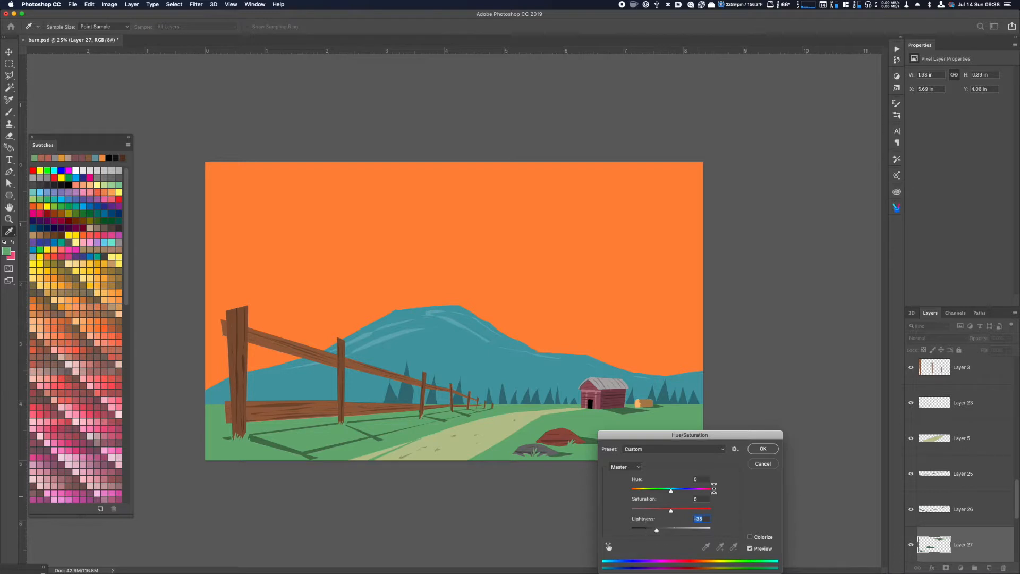
pyautogui.click(774, 451)
pyautogui.press('super+minus')
pyautogui.press('super+minus')
pyautogui.press('super+equal')
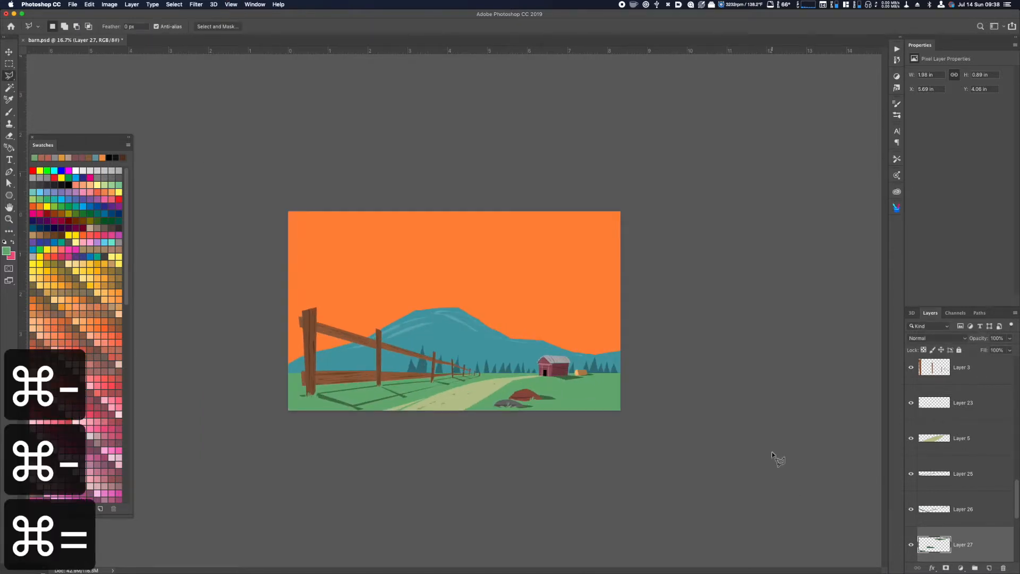
pyautogui.press('super+equal')
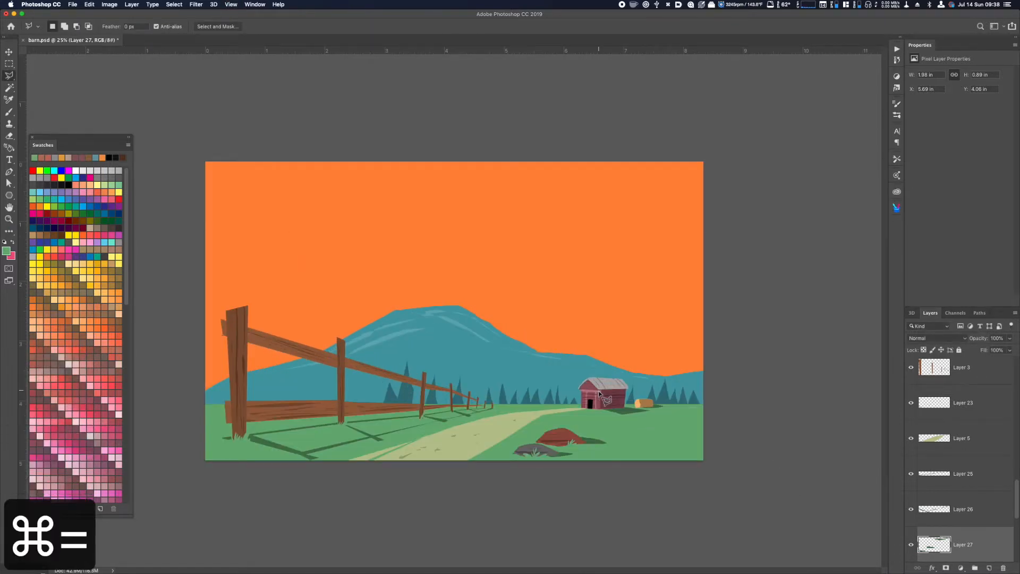
# - Recolour the sky on the paint layer with Hue/Saturation, using Hue +15 and Lightness about +28
pyautogui.click(1015, 526)
pyautogui.click(979, 546)
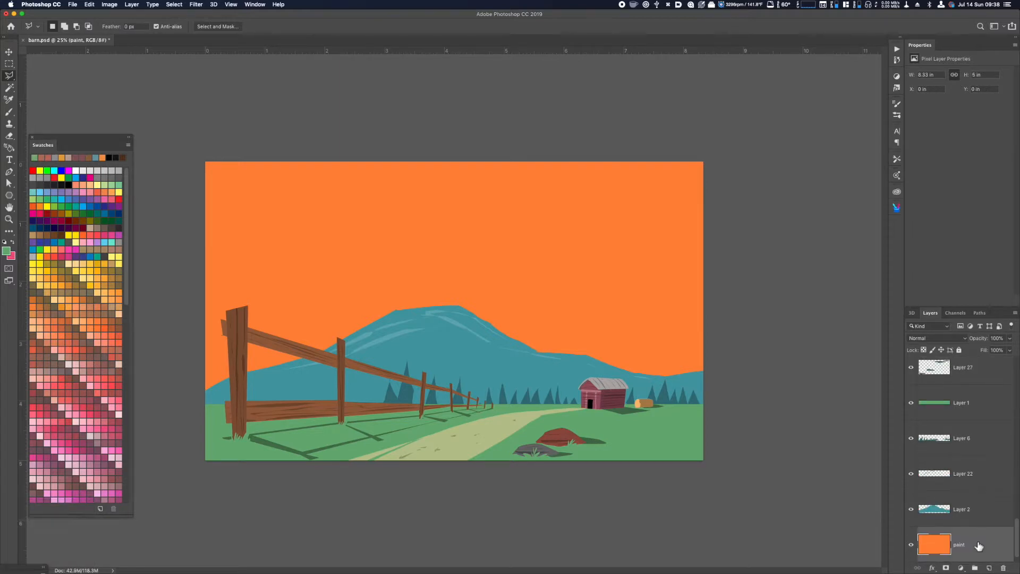
pyautogui.press('super+u')
pyautogui.moveTo(674, 493); pyautogui.dragTo(678, 493)
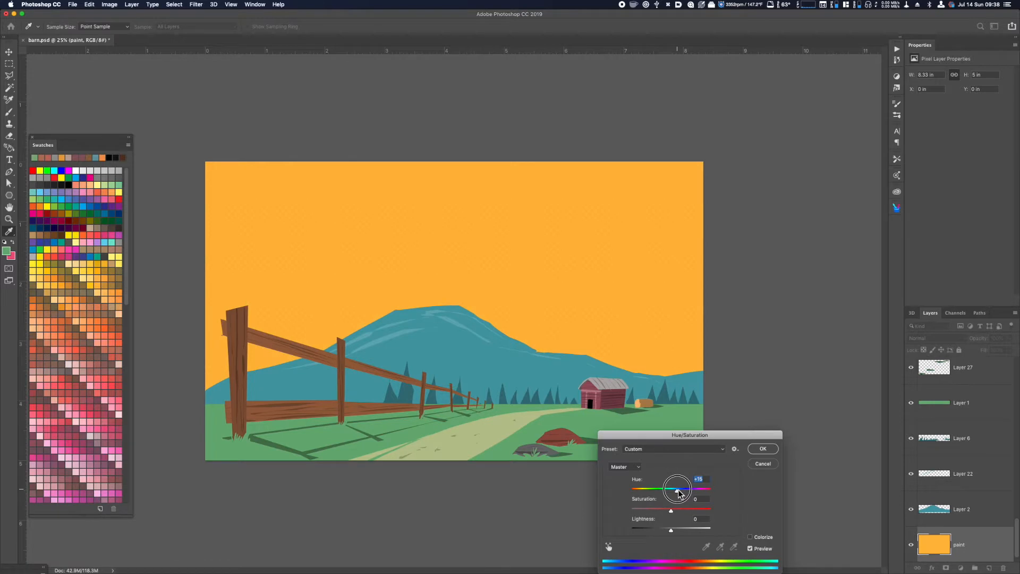
pyautogui.moveTo(682, 530); pyautogui.dragTo(683, 530)
pyautogui.moveTo(682, 529); pyautogui.dragTo(681, 529)
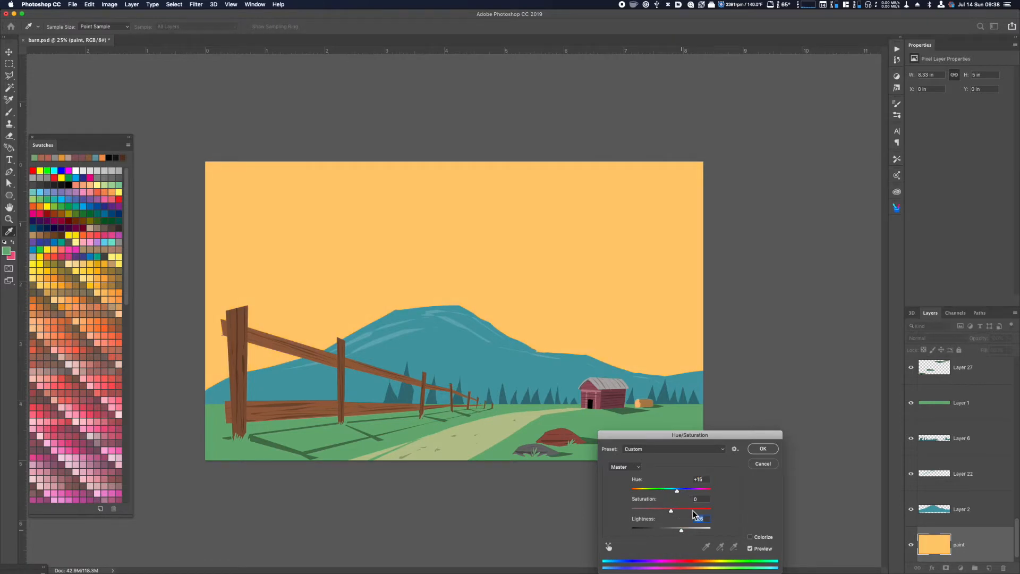
pyautogui.click(757, 454)
pyautogui.press('l')
pyautogui.press('super+minus')
pyautogui.press('super+minus')
pyautogui.press('super+equal')
pyautogui.press('super+equal')
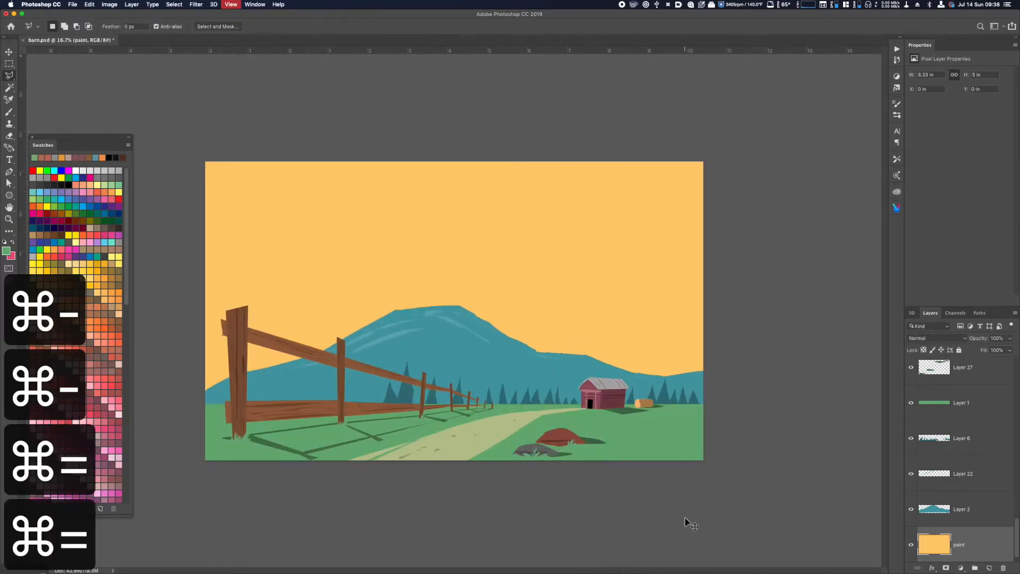
pyautogui.press('super+equal')
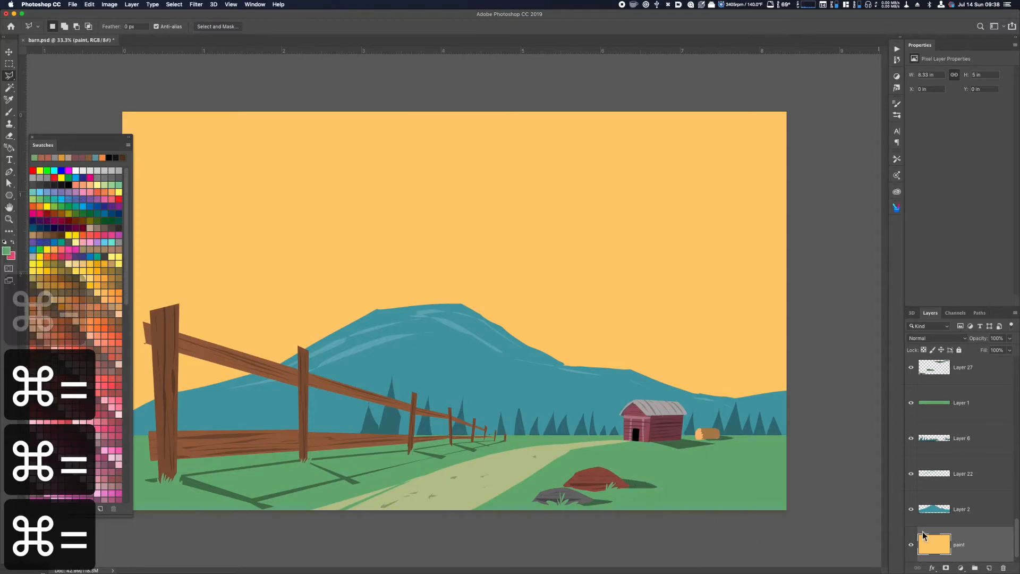
# - Outline thin streaks along the dirt path on Layer 5 with the freehand Lasso
pyautogui.scroll(5, 961, 462)
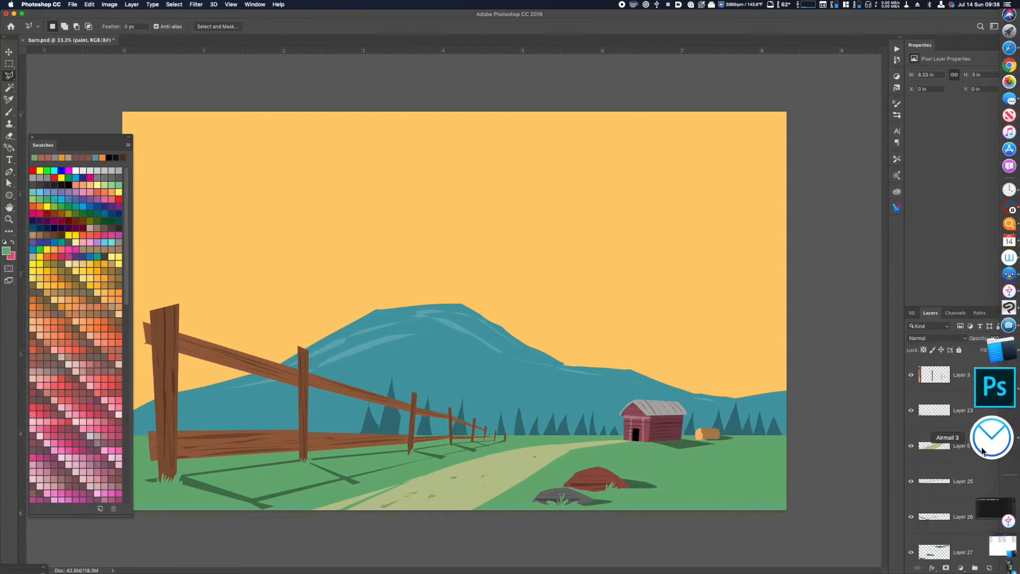
pyautogui.click(962, 445)
pyautogui.hotkey('shift', 'l')
pyautogui.hotkey('shift', 'l')
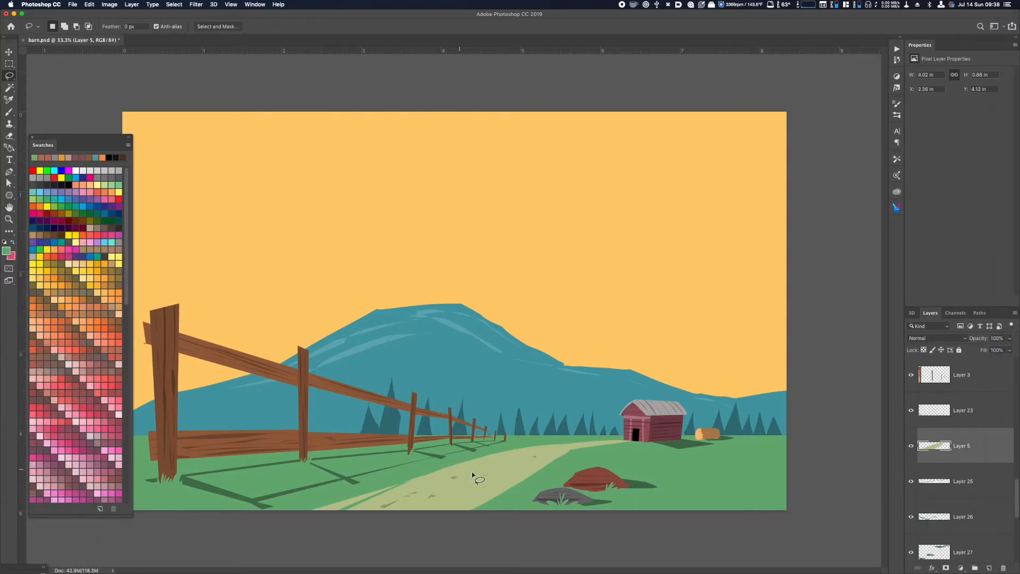
pyautogui.moveTo(536, 459)
pyautogui.mouseDown()
pyautogui.moveTo(523, 466)
pyautogui.moveTo(582, 444)
pyautogui.moveTo(560, 455)
pyautogui.mouseUp()
pyautogui.moveTo(475, 484)
pyautogui.mouseDown()
pyautogui.moveTo(392, 528)
pyautogui.moveTo(443, 487)
pyautogui.moveTo(375, 517)
pyautogui.moveTo(475, 495)
pyautogui.moveTo(448, 514)
pyautogui.moveTo(500, 470)
pyautogui.mouseUp()
# - Copy the path streaks to a new layer and darken them with Hue/Saturation at Lightness about -25
pyautogui.press('super+j')
pyautogui.press('super+u')
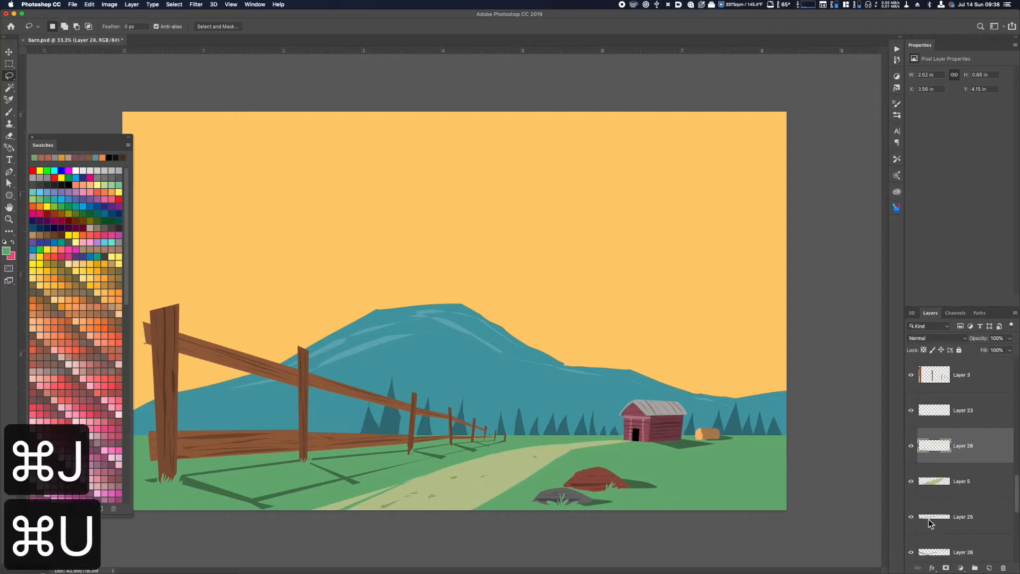
pyautogui.moveTo(671, 528); pyautogui.dragTo(662, 532)
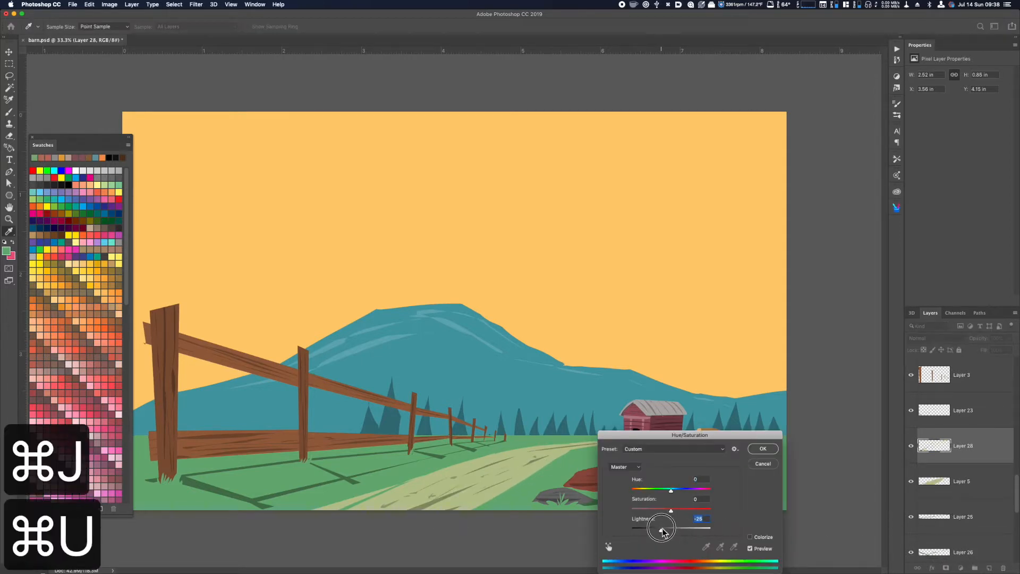
pyautogui.click(765, 450)
pyautogui.press('super+minus')
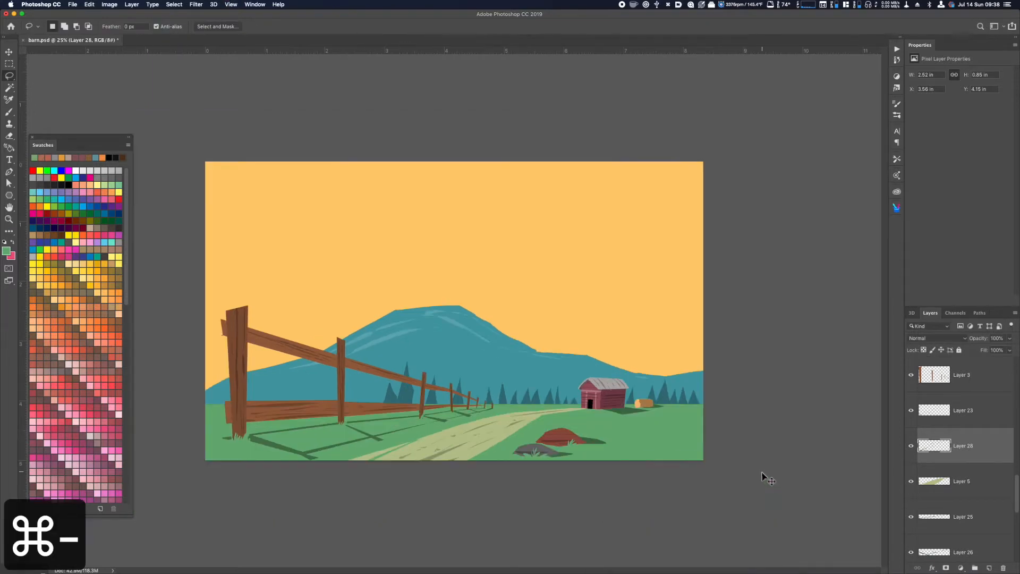
pyautogui.press('super+minus')
pyautogui.press('super+equal')
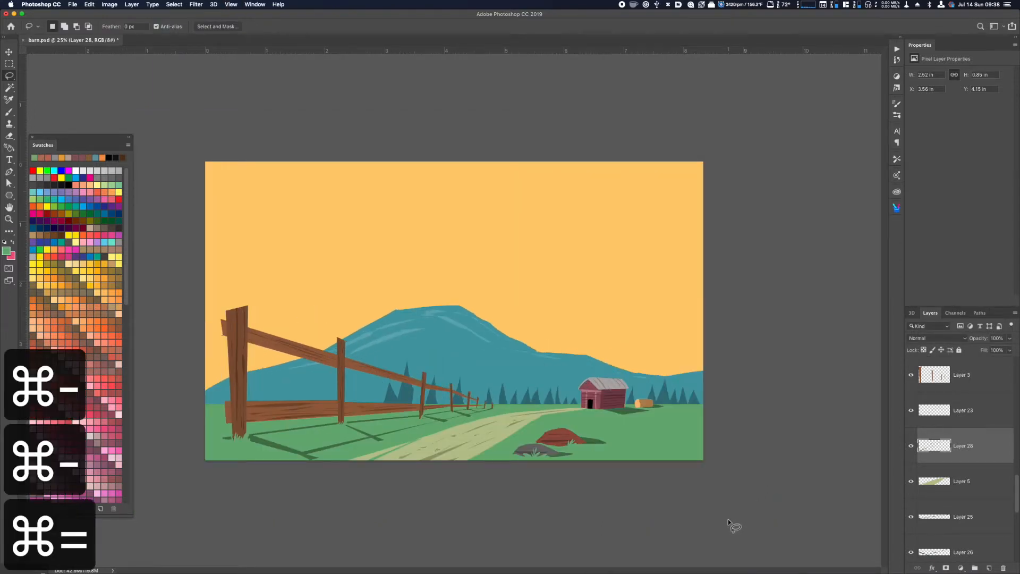
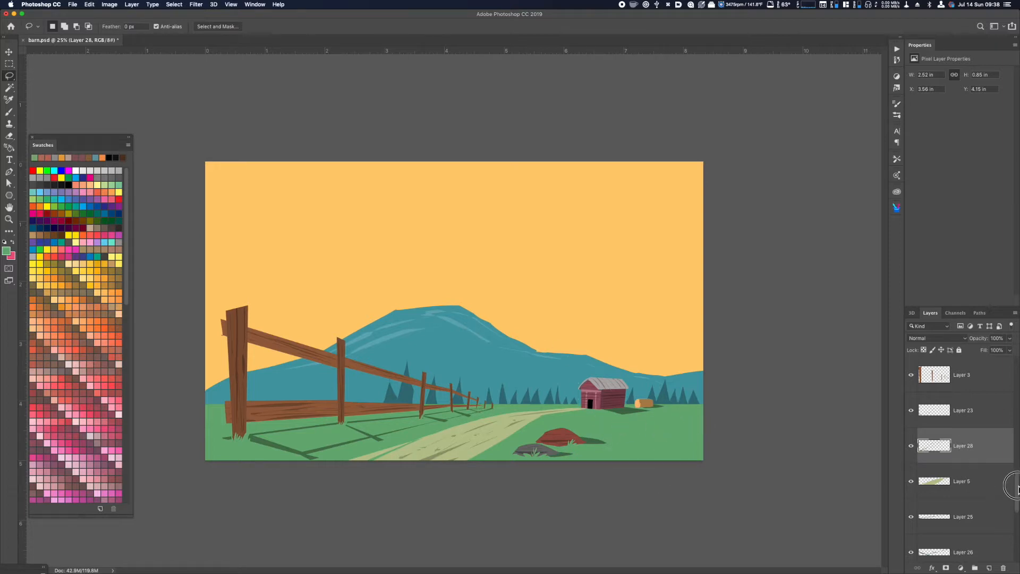
# - Outline curved bands across the side of the hay bale on Layer 15 with the freehand Lasso
pyautogui.moveTo(1018, 489); pyautogui.dragTo(1018, 371)
pyautogui.click(956, 520)
pyautogui.hotkey('shift', 'l')
pyautogui.hotkey('shift', 'l')
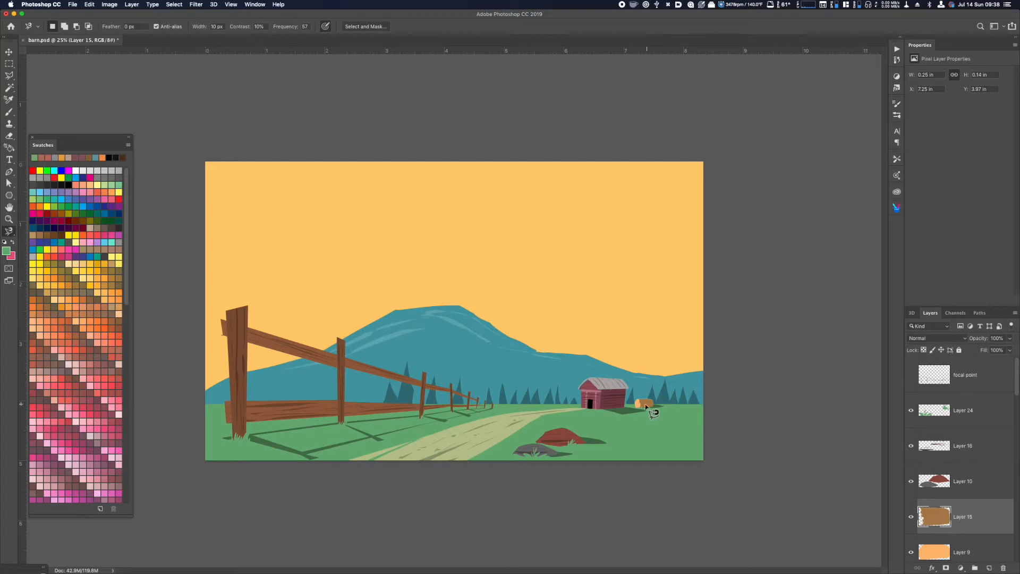
pyautogui.hotkey('shift', 'l')
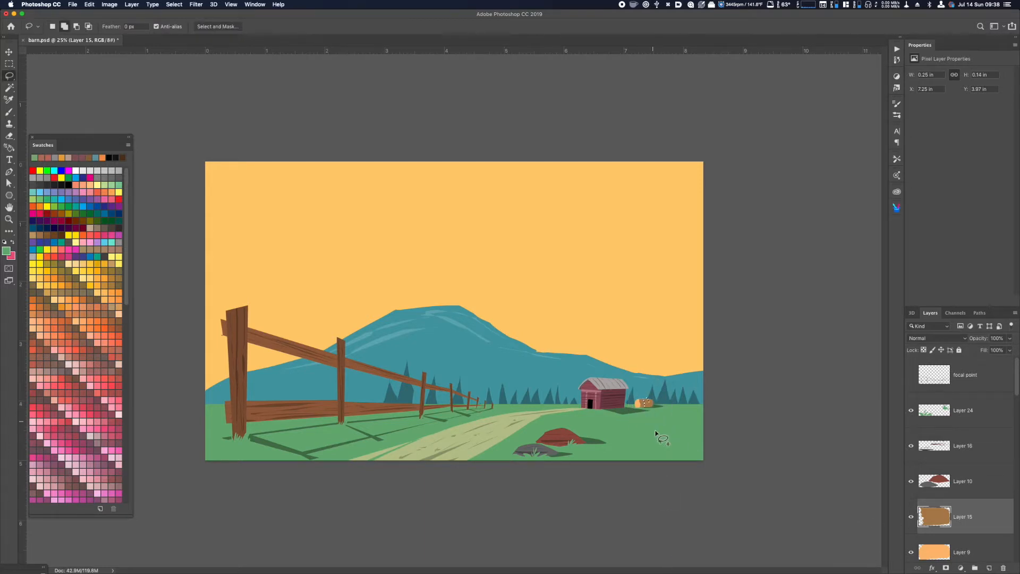
# - Copy the hay bale bands to a new layer, darken them with Hue/Saturation, and check the painting in the grayscale proof view
pyautogui.press('super+j')
pyautogui.press('super+u')
pyautogui.click(658, 529)
pyautogui.click(768, 451)
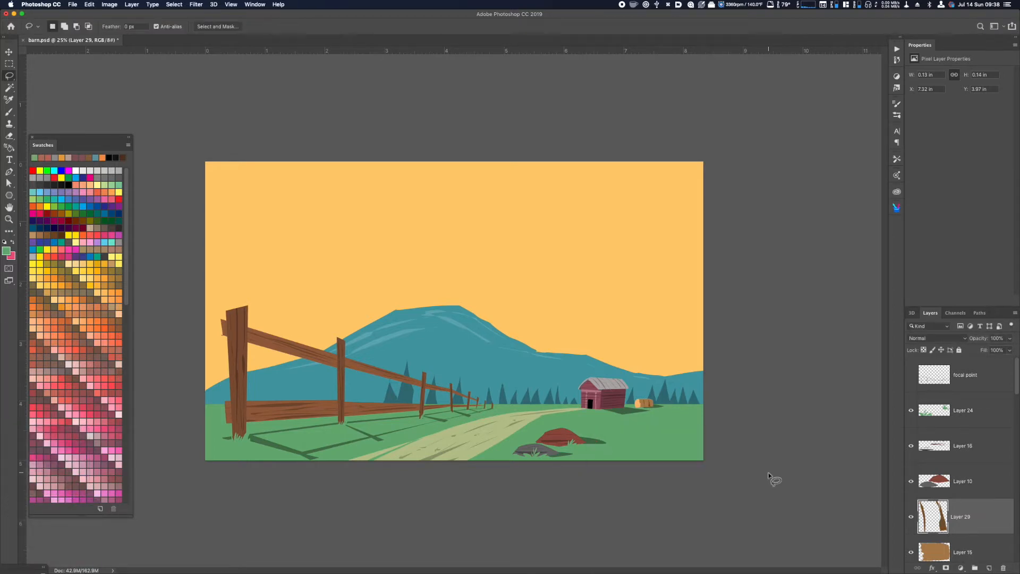
pyautogui.press('super+minus')
pyautogui.press('super+equal')
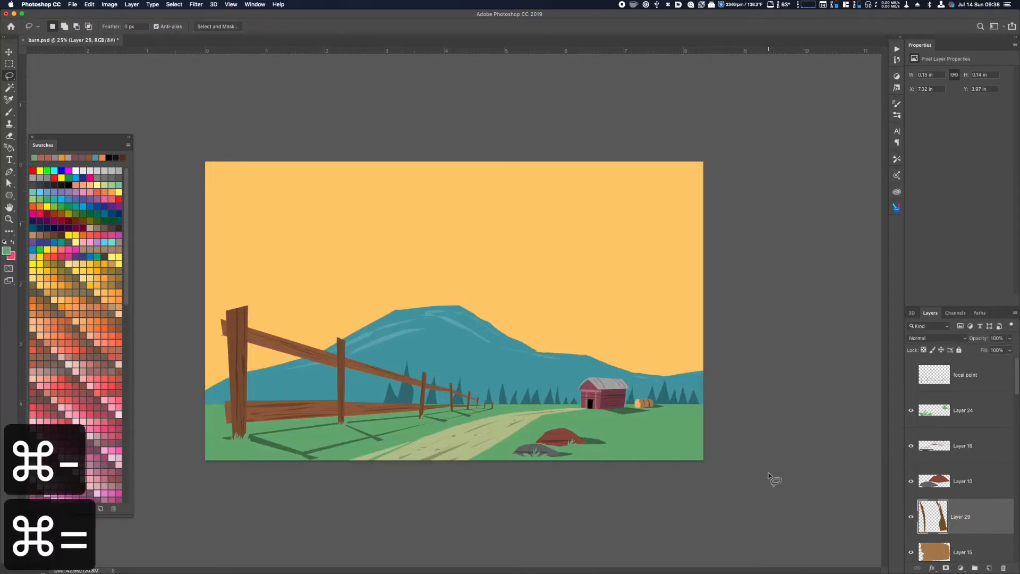
pyautogui.press('super+y')
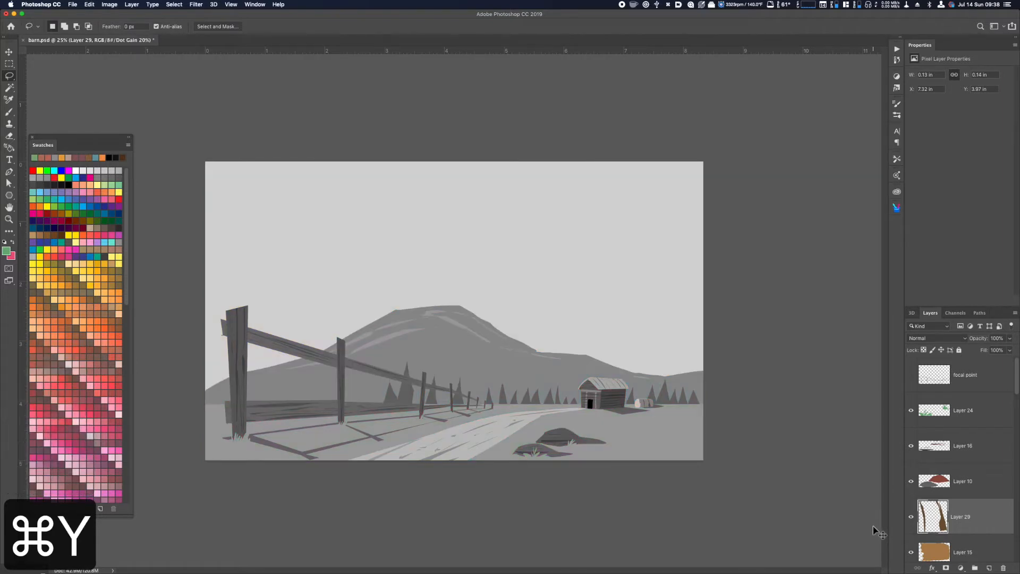
pyautogui.press('super+y')
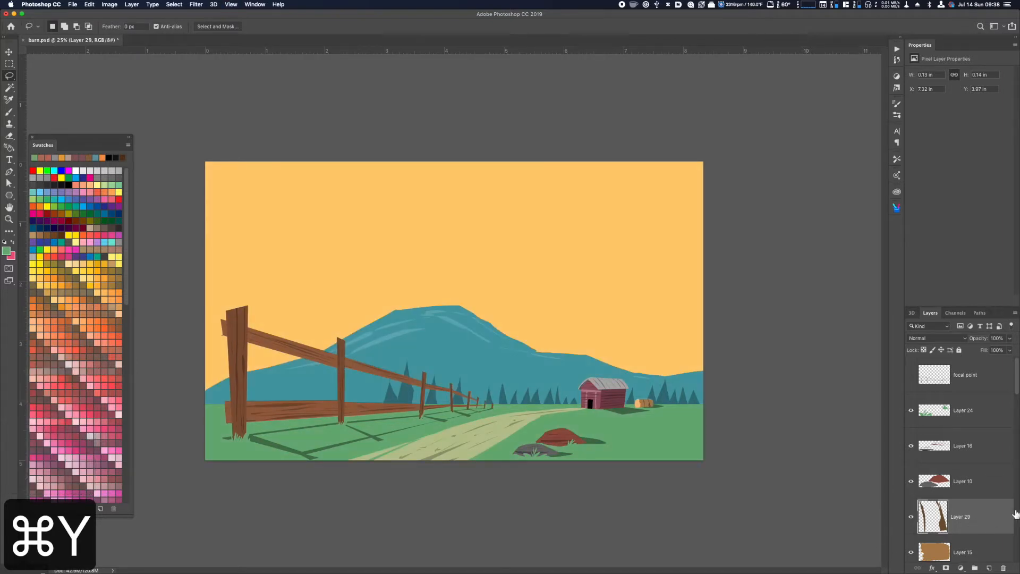
# - Outline the shaded sides of the trees between the fence and the barn on Layer 6 with the Lasso
pyautogui.moveTo(1015, 388); pyautogui.dragTo(1004, 538)
pyautogui.click(974, 494)
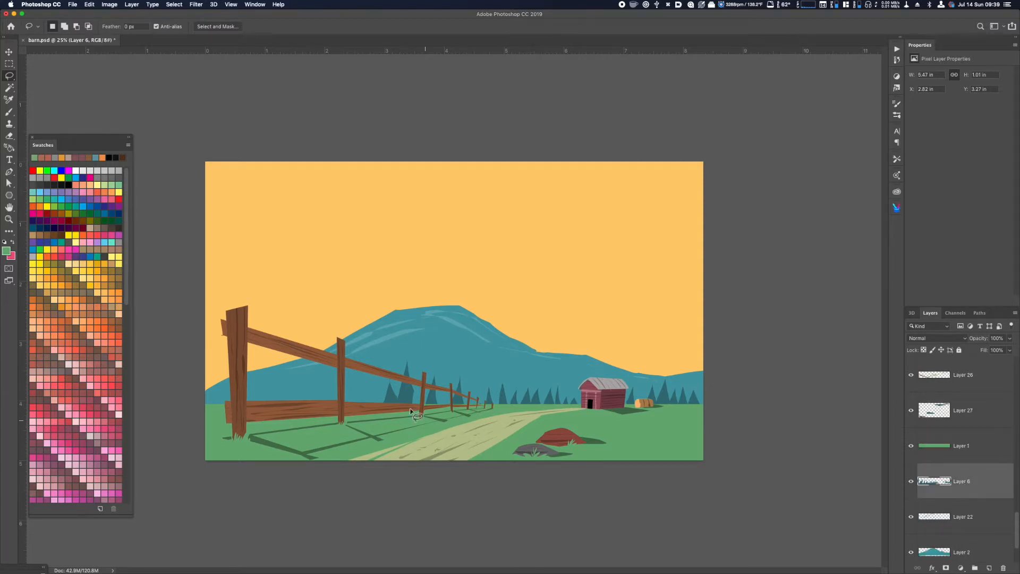
pyautogui.moveTo(393, 404)
pyautogui.mouseDown()
pyautogui.moveTo(388, 375)
pyautogui.moveTo(407, 371)
pyautogui.moveTo(420, 406)
pyautogui.moveTo(396, 404)
pyautogui.moveTo(411, 374)
pyautogui.moveTo(416, 407)
pyautogui.moveTo(435, 372)
pyautogui.moveTo(440, 406)
pyautogui.mouseUp()
pyautogui.moveTo(490, 405)
pyautogui.mouseDown()
pyautogui.moveTo(502, 380)
pyautogui.moveTo(518, 409)
pyautogui.moveTo(529, 395)
pyautogui.moveTo(526, 408)
pyautogui.moveTo(537, 406)
pyautogui.moveTo(537, 393)
pyautogui.moveTo(539, 411)
pyautogui.moveTo(550, 406)
pyautogui.moveTo(550, 387)
pyautogui.moveTo(555, 409)
pyautogui.moveTo(560, 392)
pyautogui.moveTo(582, 408)
pyautogui.mouseUp()
# - Copy the shaded tree sides to a new layer and darken them with Hue/Saturation at Lightness about -28
pyautogui.press('super+j')
pyautogui.press('super+u')
pyautogui.moveTo(673, 529); pyautogui.dragTo(661, 533)
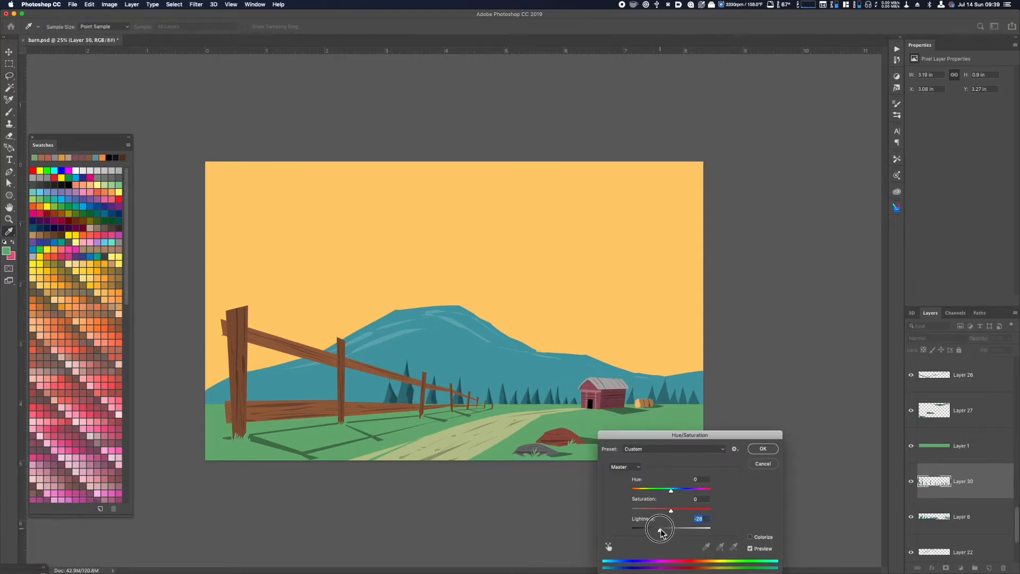
pyautogui.moveTo(664, 529); pyautogui.dragTo(662, 529)
pyautogui.click(772, 456)
# - Outline the shaded side of the large tree behind the fence and fill it on Layer 30 with the sampled tree shadow colour
pyautogui.click(968, 523)
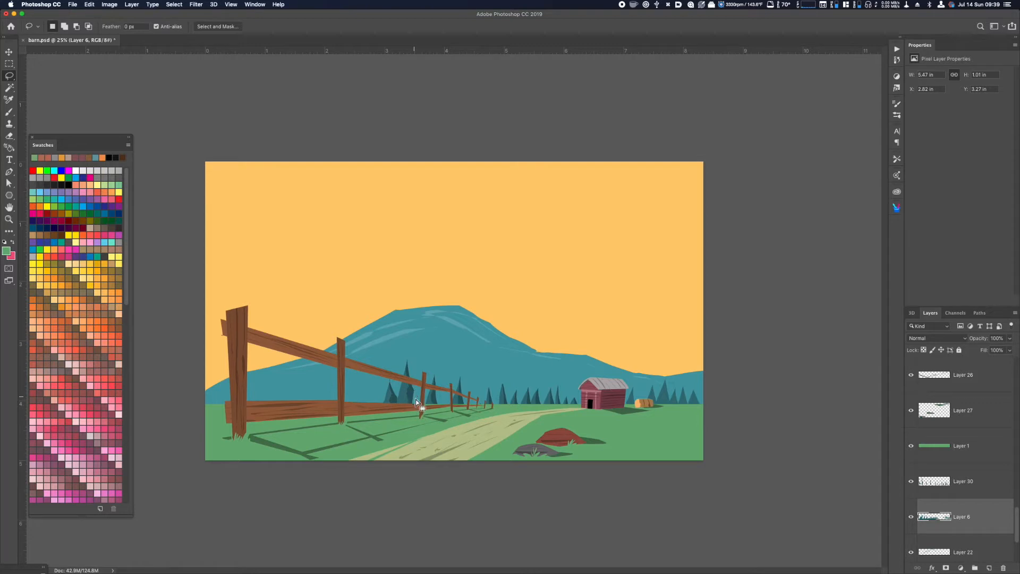
pyautogui.press('super+d')
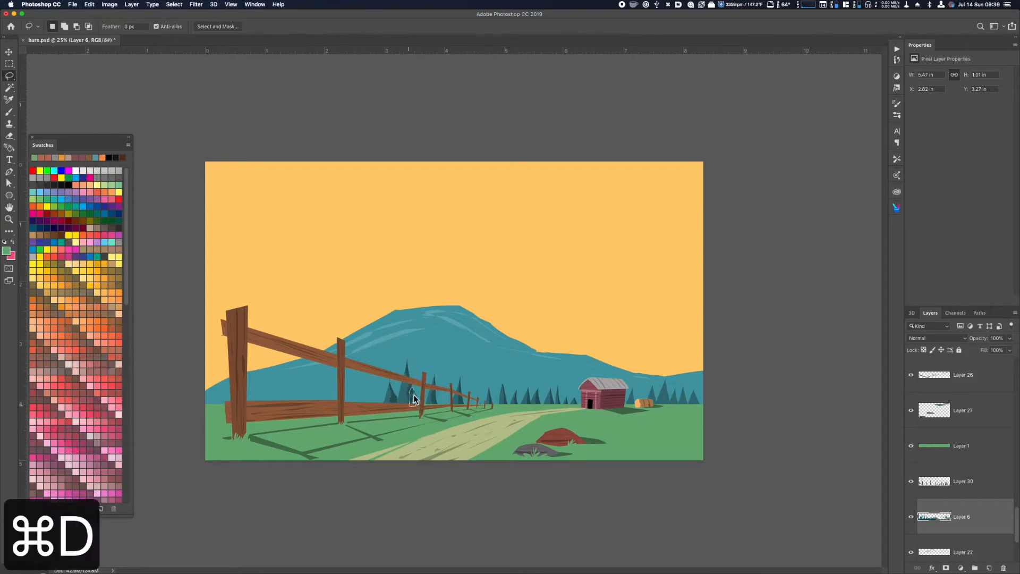
pyautogui.click(935, 481)
pyautogui.press('i')
pyautogui.click(419, 392)
pyautogui.hotkey('alt', 'BackSpace')
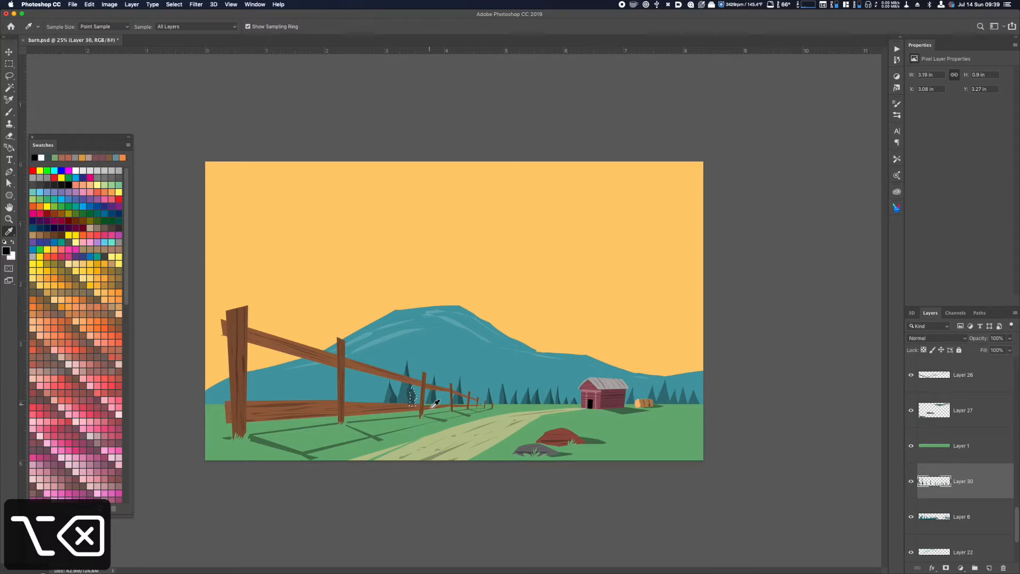
pyautogui.press('super+d')
# - Outline the shaded sides of the trees behind and beyond the hay bale on Layer 6 with the Lasso
pyautogui.press('super+minus')
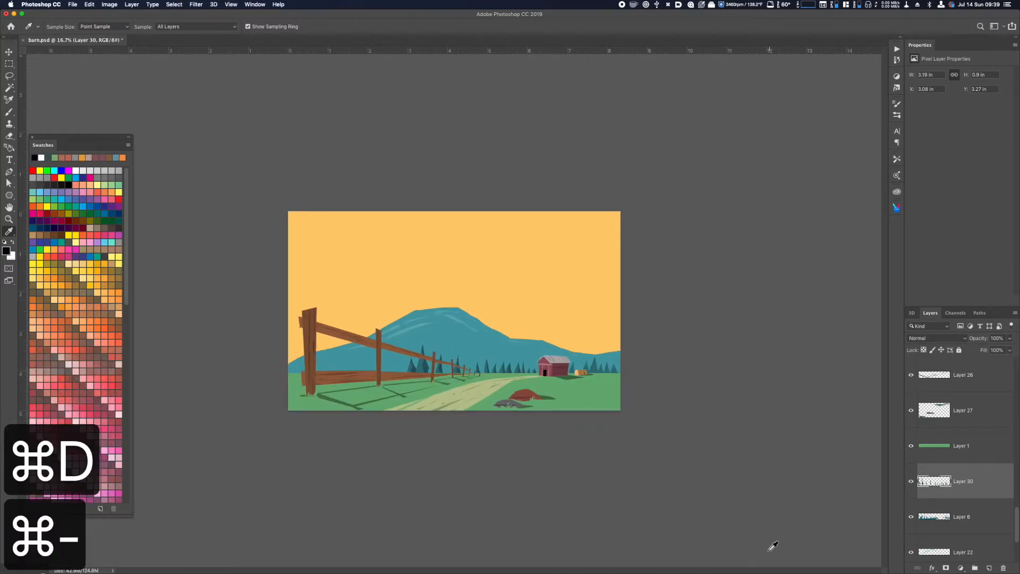
pyautogui.click(982, 516)
pyautogui.press('l')
pyautogui.moveTo(572, 372); pyautogui.dragTo(601, 374)
pyautogui.moveTo(607, 373)
pyautogui.mouseDown()
pyautogui.moveTo(608, 362)
pyautogui.moveTo(620, 380)
pyautogui.moveTo(606, 367)
pyautogui.mouseUp()
# - Copy the shaded sides of the trees near the hay bale to a new layer and darken them with Hue/Saturation at Lightness -33
pyautogui.press('super+j')
pyautogui.press('super+u')
pyautogui.moveTo(670, 530); pyautogui.dragTo(659, 531)
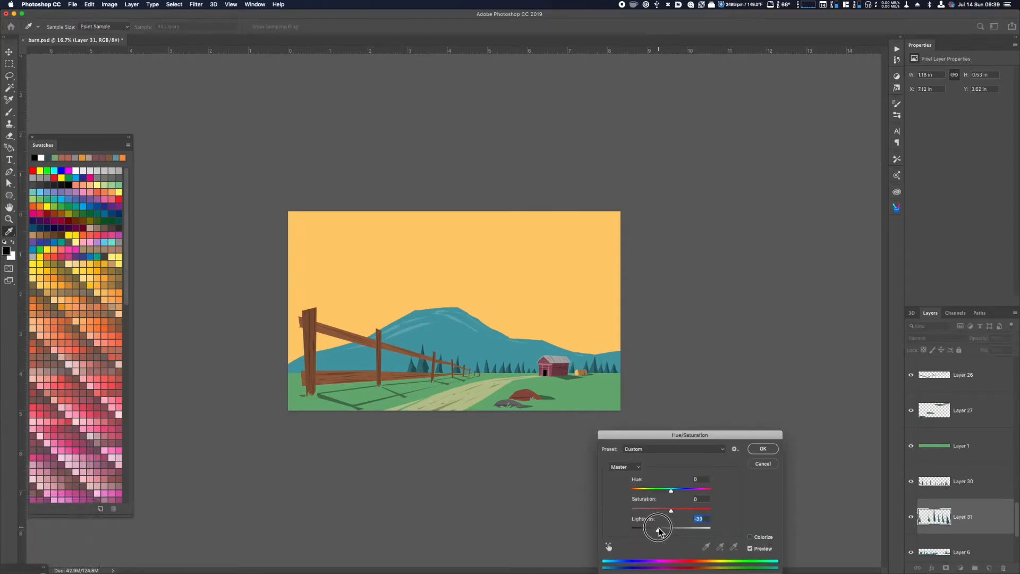
pyautogui.click(773, 453)
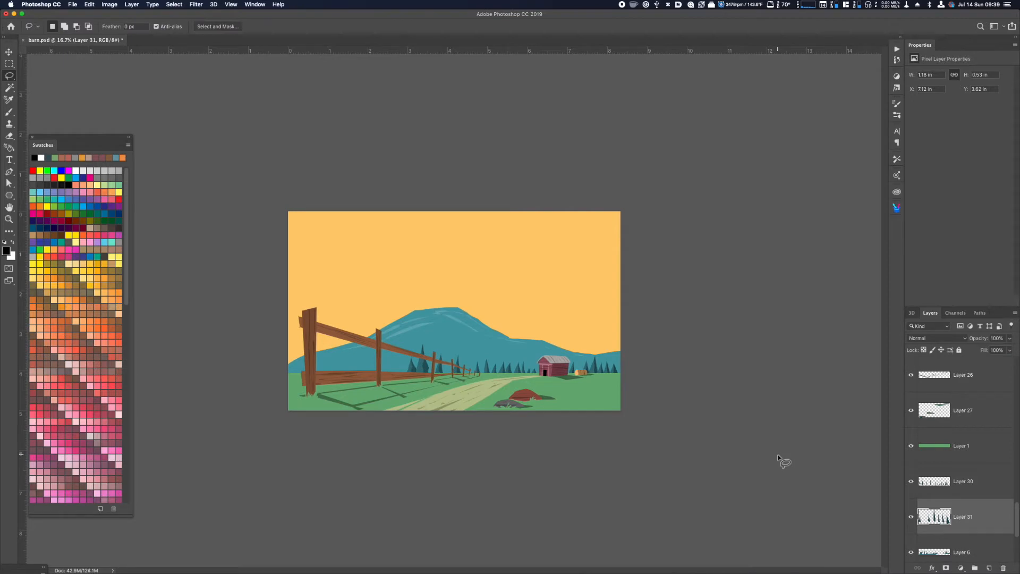
pyautogui.press('super+minus')
pyautogui.press('super+minus')
pyautogui.press('super+equal')
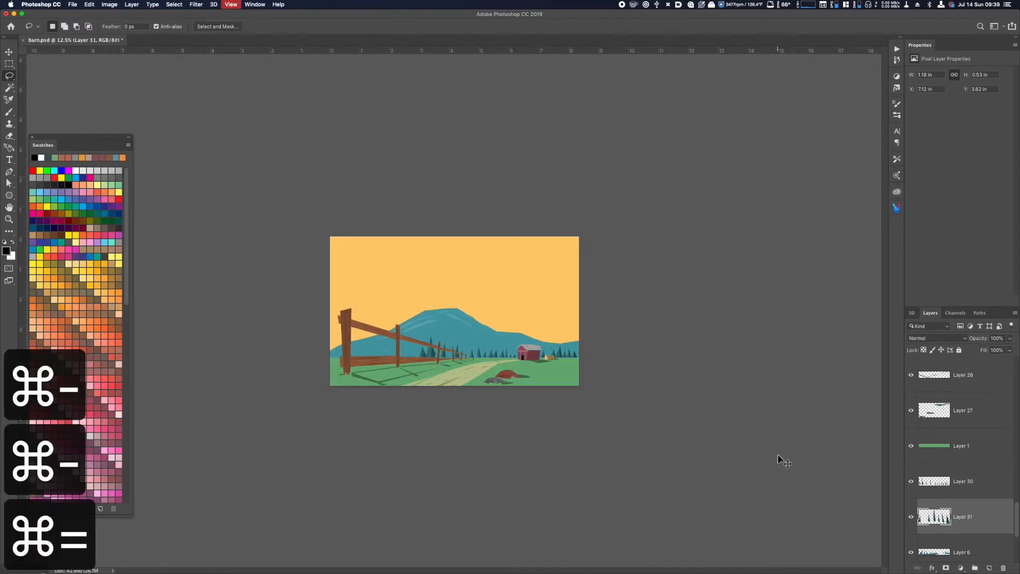
# - Add a new layer above the paint sky layer and choose the soft round brush from the Digital Painting brushes
pyautogui.press('super+equal')
pyautogui.click(1016, 555)
pyautogui.click(988, 522)
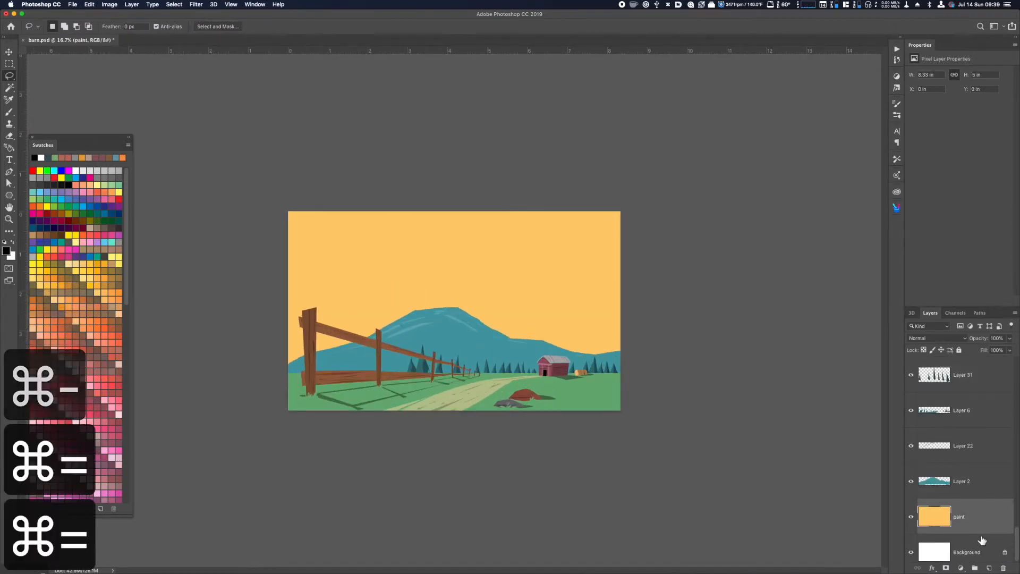
pyautogui.press('shift+super+n')
pyautogui.press('shift+super+Return')
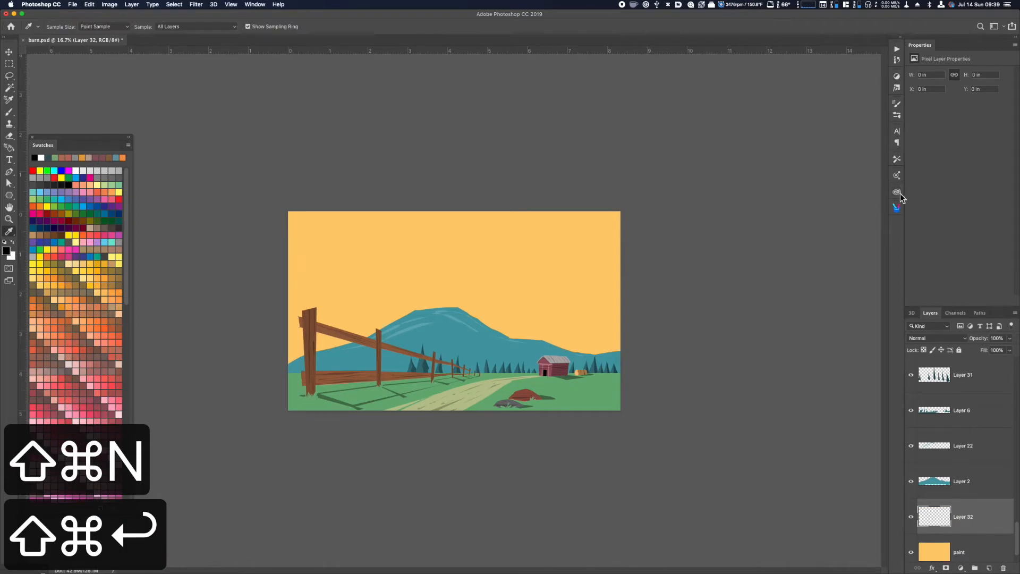
pyautogui.click(897, 208)
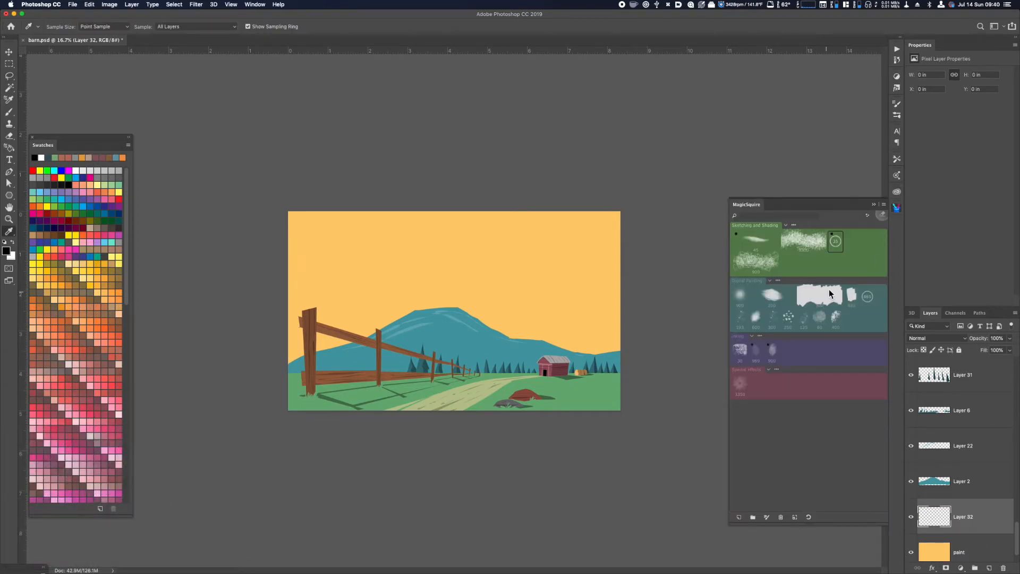
pyautogui.click(739, 295)
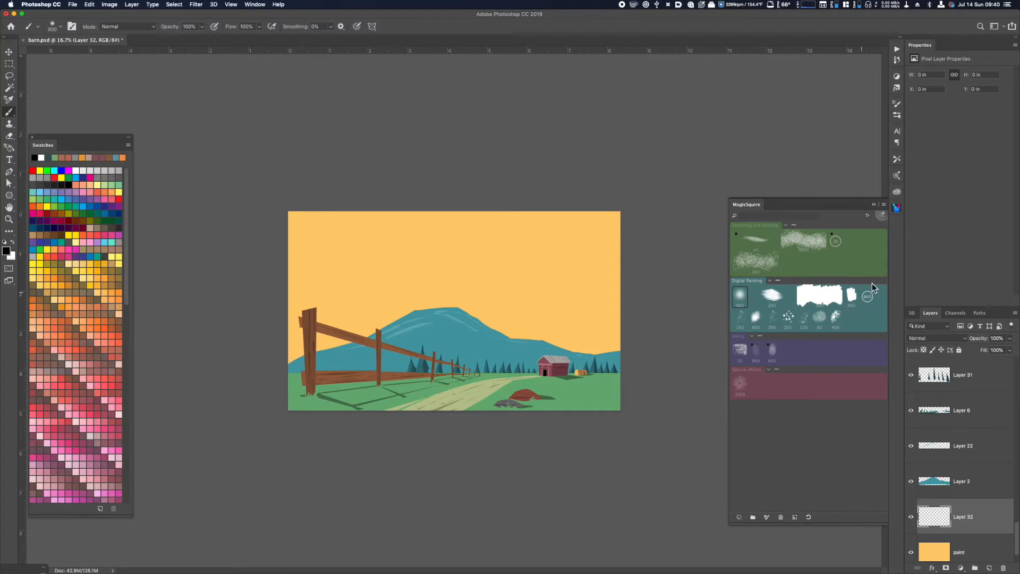
pyautogui.click(897, 208)
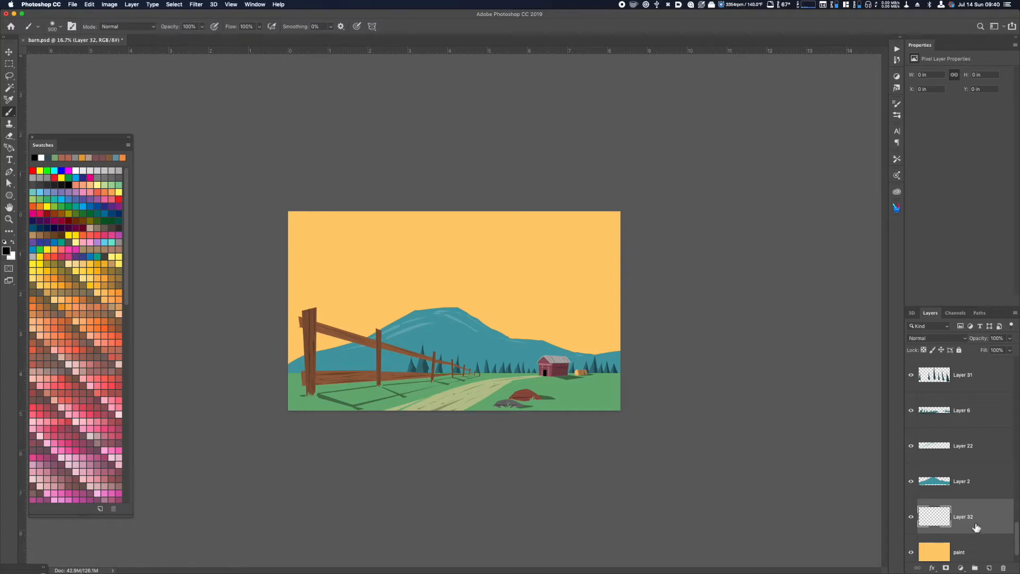
# - Paint a soft white glow across the lower sky along the mountain's horizon with the brush
pyautogui.click(75, 171)
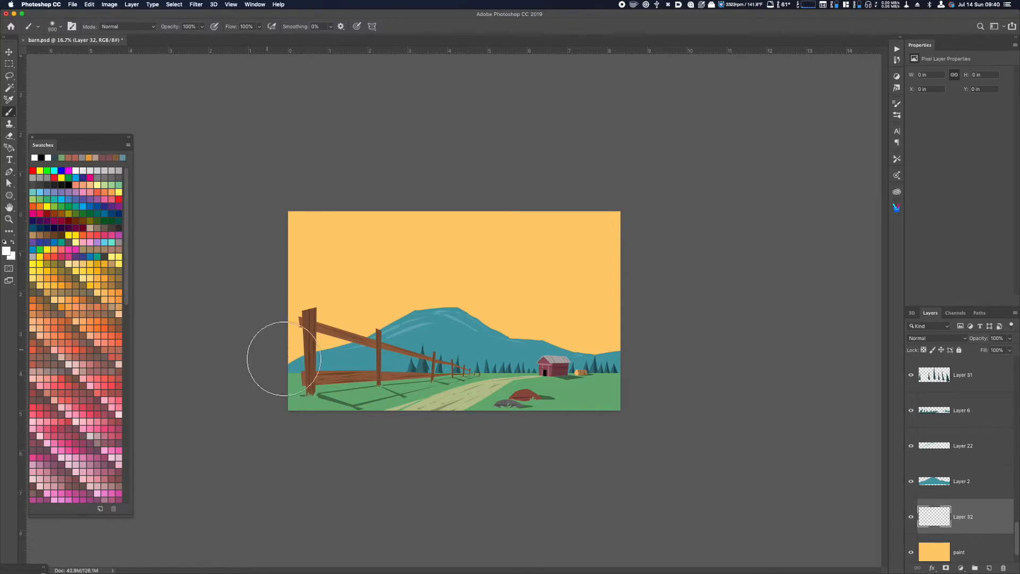
pyautogui.moveTo(262, 357); pyautogui.dragTo(513, 348)
pyautogui.moveTo(743, 367)
pyautogui.mouseDown()
pyautogui.moveTo(521, 353)
pyautogui.moveTo(324, 360)
pyautogui.moveTo(655, 352)
pyautogui.moveTo(292, 358)
pyautogui.moveTo(697, 363)
pyautogui.mouseUp()
pyautogui.press('super+equal')
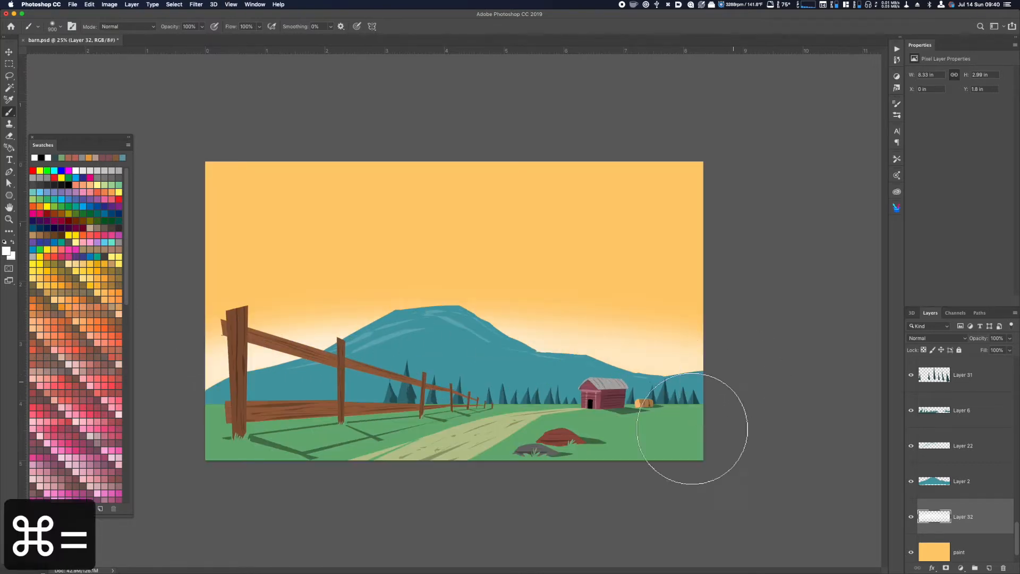
pyautogui.moveTo(232, 369); pyautogui.dragTo(743, 372)
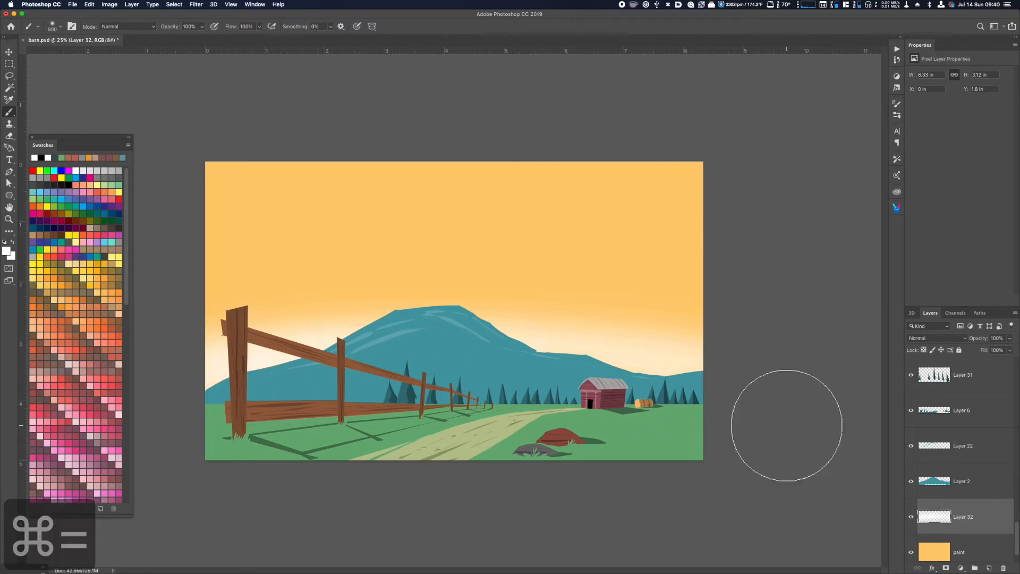
pyautogui.press('super+equal')
pyautogui.moveTo(1015, 534); pyautogui.dragTo(1014, 474)
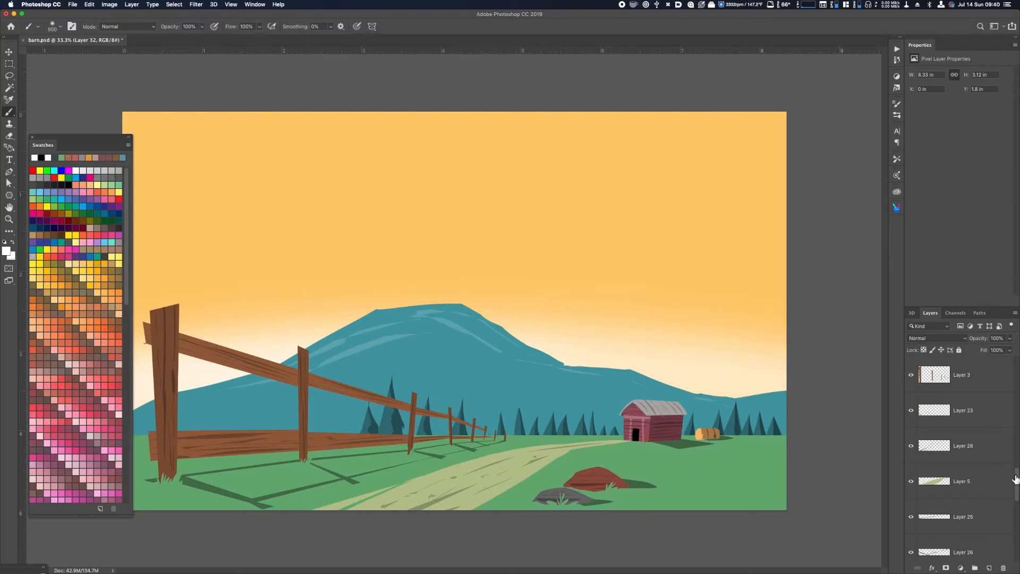
pyautogui.press('super+minus')
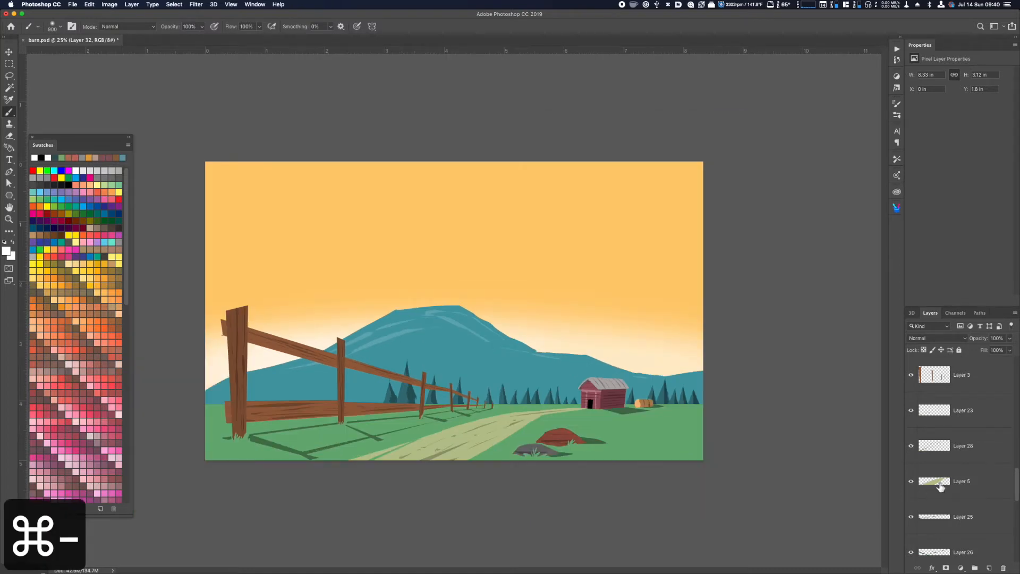
pyautogui.moveTo(1015, 489); pyautogui.dragTo(1013, 372)
pyautogui.click(965, 415)
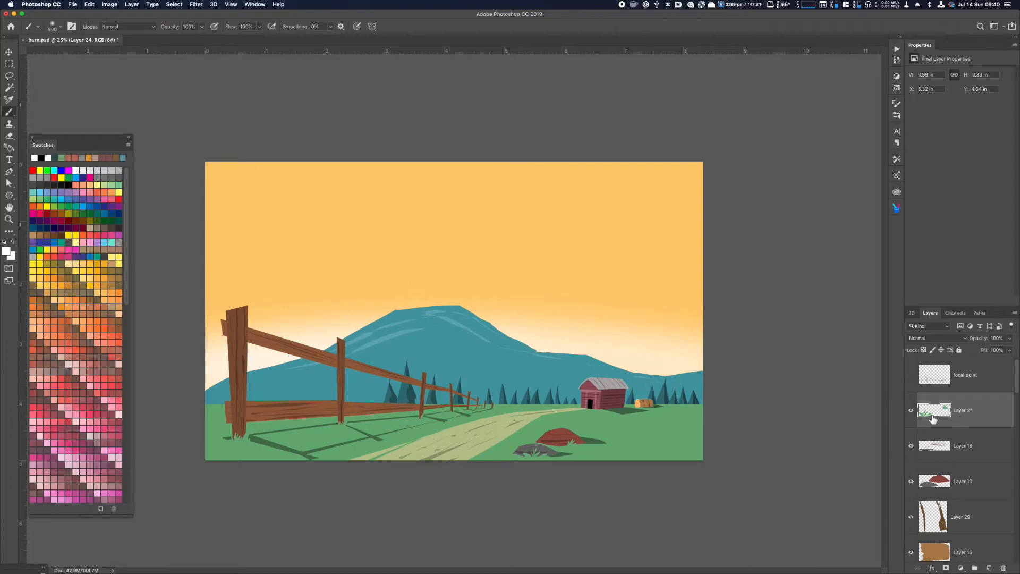
pyautogui.press('super+u')
pyautogui.moveTo(670, 530); pyautogui.dragTo(667, 530)
pyautogui.click(763, 464)
pyautogui.press('b')
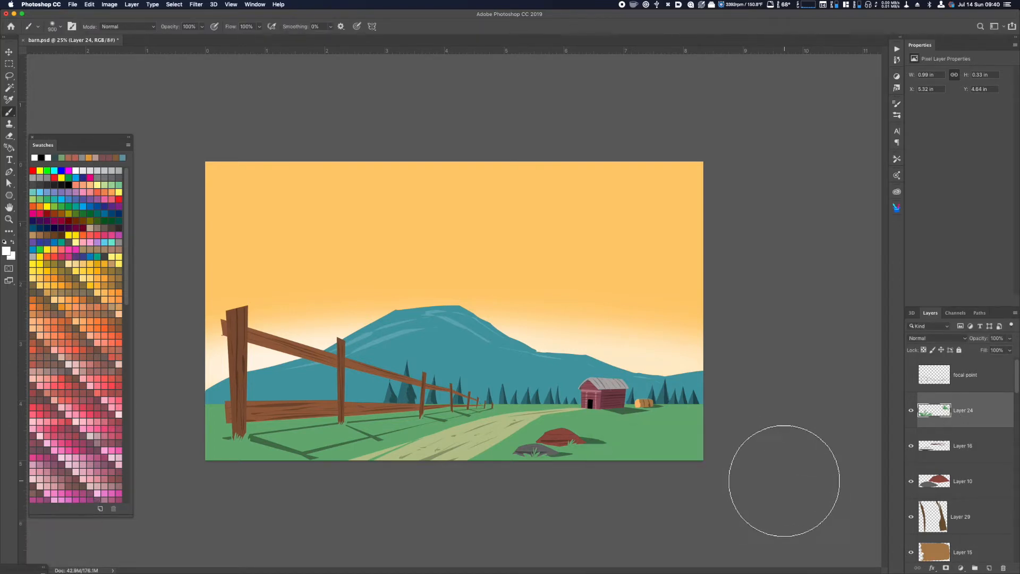
# - Darken the grass tufts at the fence posts on Layer 19 with Hue/Saturation at Lightness about -18
pyautogui.moveTo(1016, 378); pyautogui.dragTo(1007, 467)
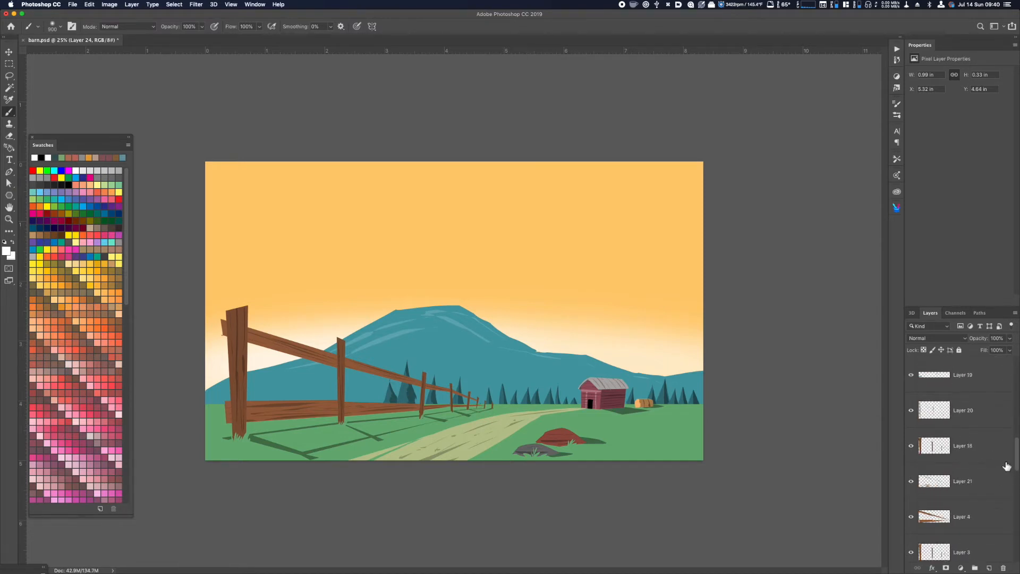
pyautogui.click(986, 391)
pyautogui.press('super+u')
pyautogui.moveTo(671, 529); pyautogui.dragTo(665, 530)
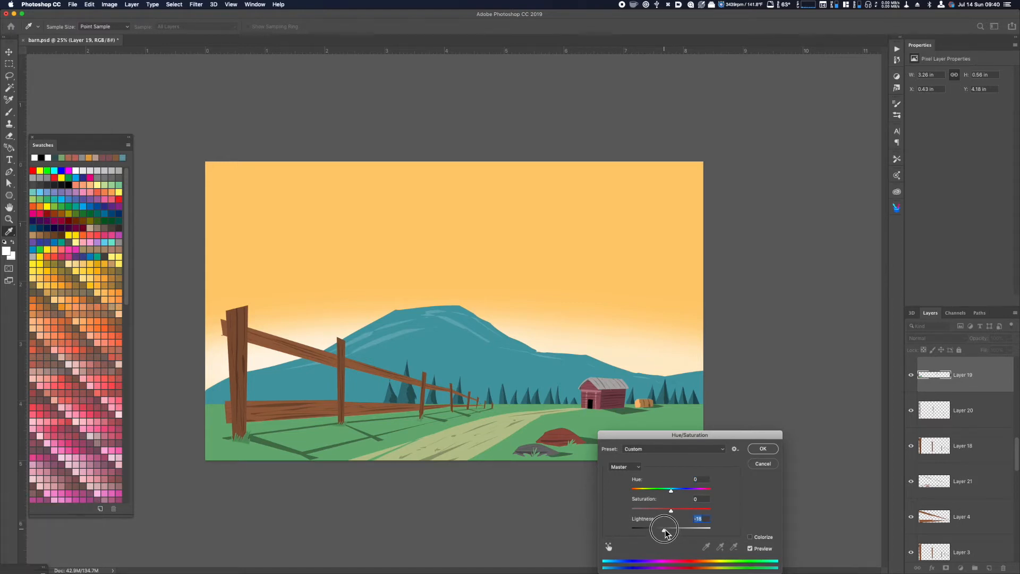
pyautogui.click(763, 449)
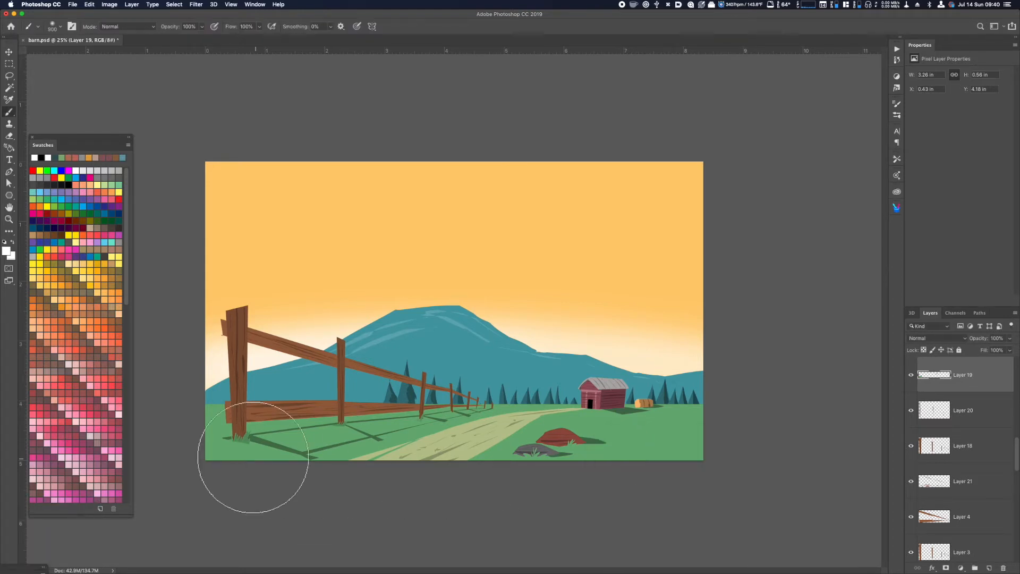
# - Lasso and cut away stray bits of the grass around the fence post bases on Layer 19
pyautogui.press('l')
pyautogui.press('super+x')
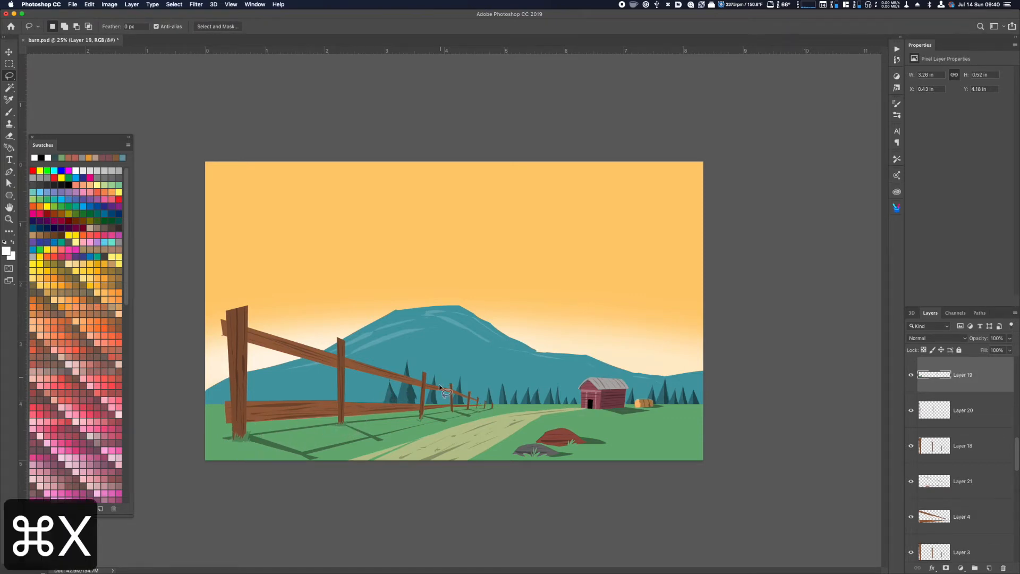
pyautogui.moveTo(419, 425); pyautogui.dragTo(425, 429)
pyautogui.press('super+x')
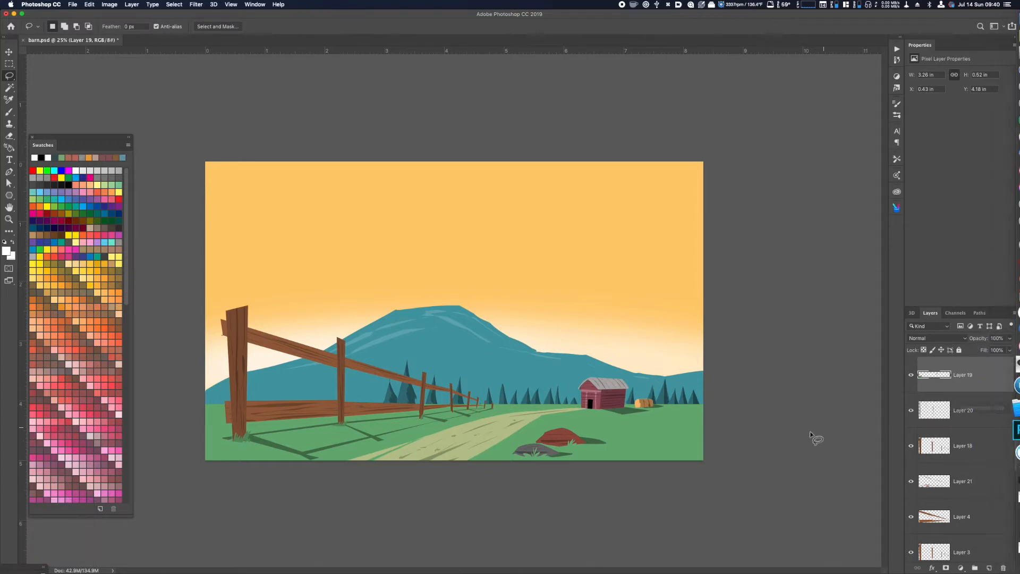
# - Add a new layer above the focal point layer and discard the trial lasso selection near the fence
pyautogui.click(1015, 437)
pyautogui.moveTo(1016, 437); pyautogui.dragTo(1016, 370)
pyautogui.click(977, 392)
pyautogui.press('shift+super+n')
pyautogui.press('shift+super+Return')
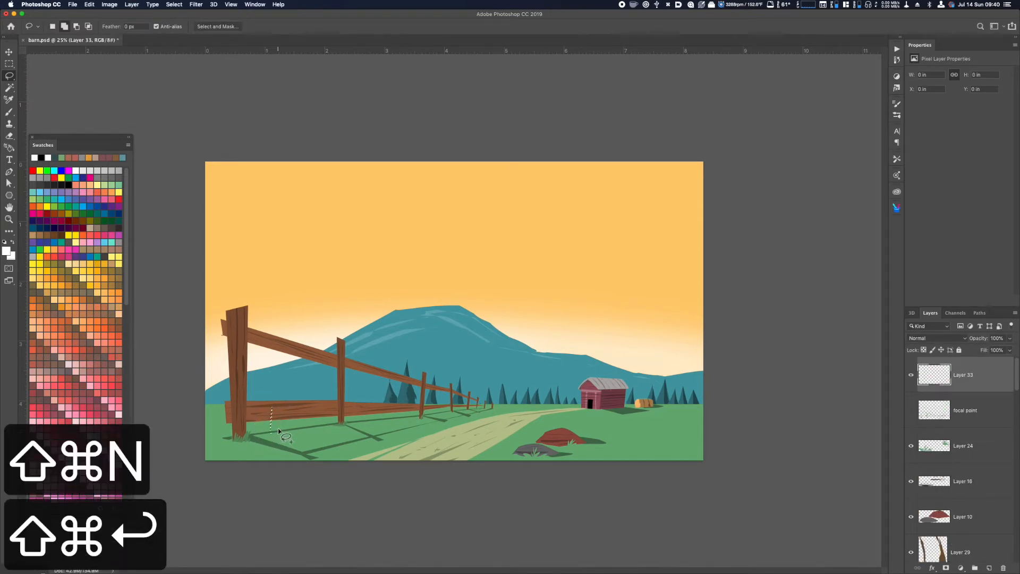
pyautogui.press('super+z')
pyautogui.press('super+d')
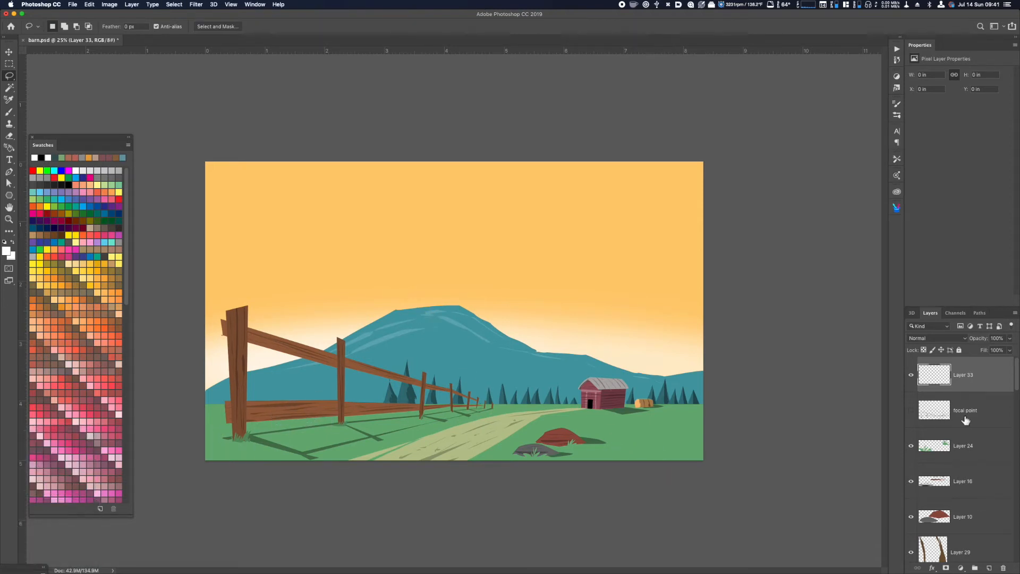
# - Load the green ground of Layer 1 as a selection and add a new layer directly above it
pyautogui.moveTo(1017, 390); pyautogui.dragTo(1004, 518)
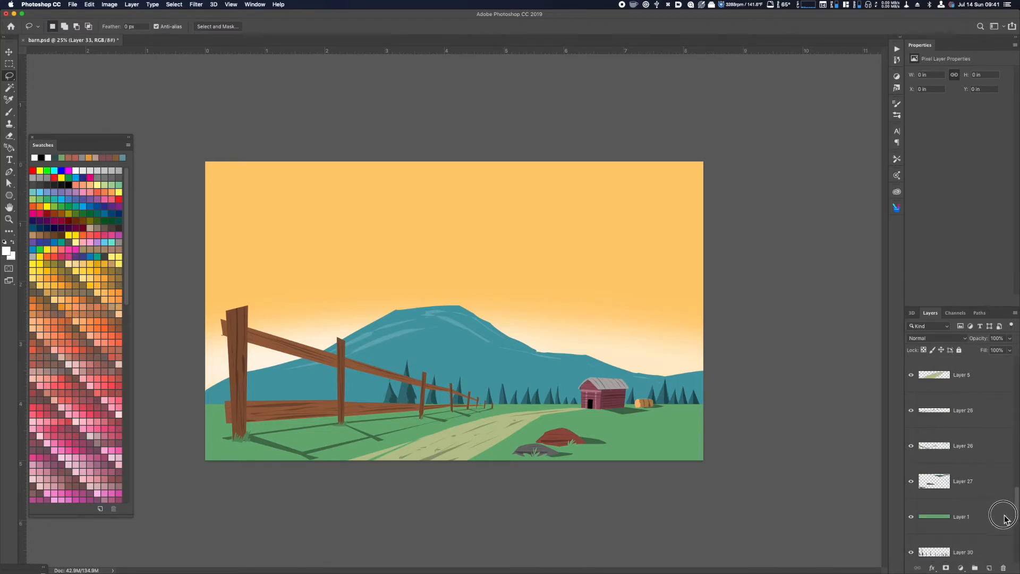
pyautogui.keyDown('super'); pyautogui.click(941, 515); pyautogui.keyUp('super')
pyautogui.press('super+shift+n')
pyautogui.press('super+shift+Return')
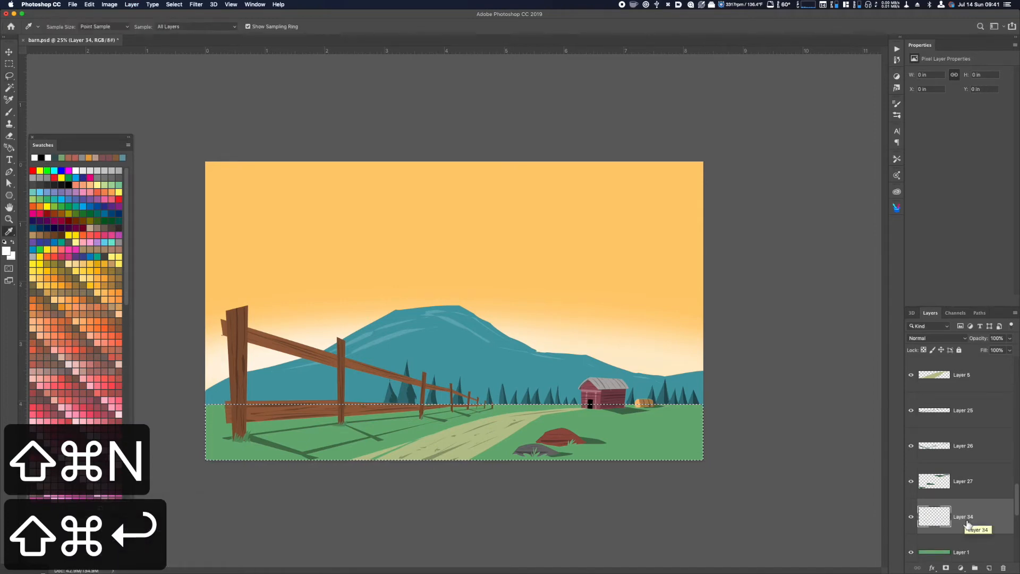
# - Sample the ground green, lighten it, and brush soft highlights across the selected field on the new layer, finishing with no selection
pyautogui.press('i')
pyautogui.click(589, 438)
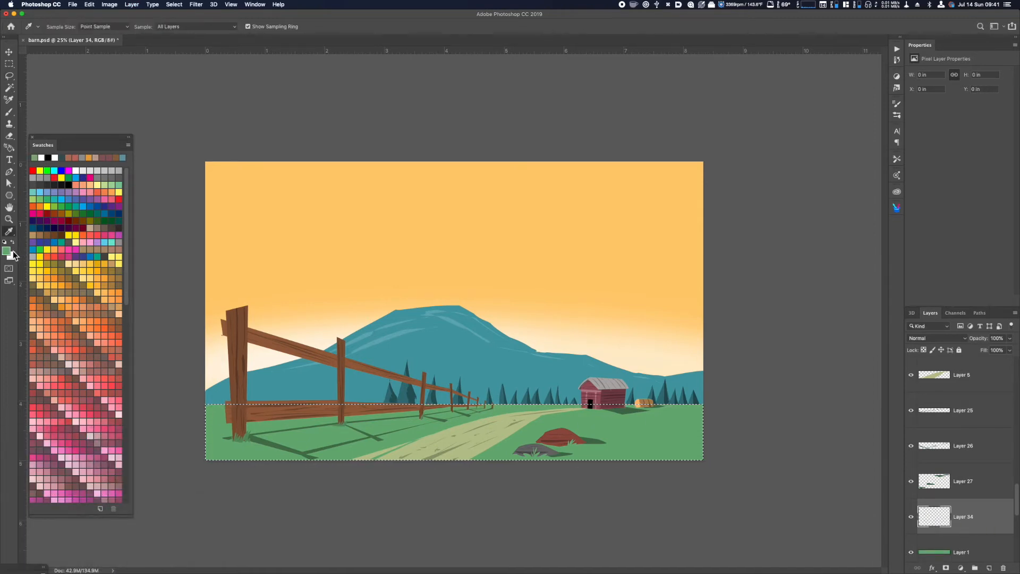
pyautogui.click(6, 251)
pyautogui.press('Return')
pyautogui.press('b')
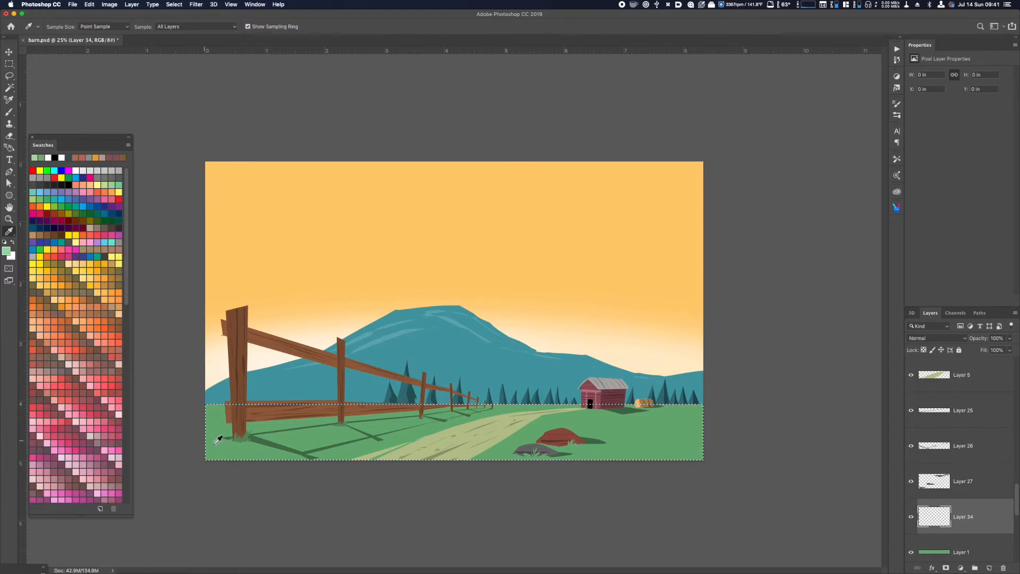
pyautogui.moveTo(227, 400)
pyautogui.mouseDown()
pyautogui.moveTo(528, 392)
pyautogui.moveTo(412, 416)
pyautogui.moveTo(223, 429)
pyautogui.moveTo(292, 407)
pyautogui.moveTo(652, 409)
pyautogui.moveTo(595, 427)
pyautogui.moveTo(617, 446)
pyautogui.moveTo(545, 420)
pyautogui.moveTo(632, 408)
pyautogui.moveTo(664, 458)
pyautogui.moveTo(518, 423)
pyautogui.moveTo(564, 484)
pyautogui.mouseUp()
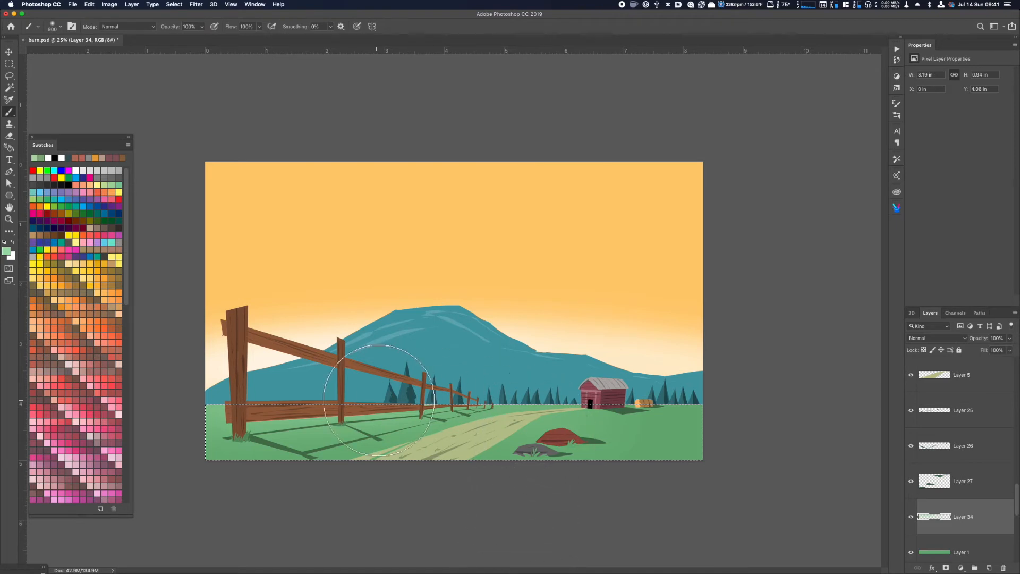
pyautogui.press('super+d')
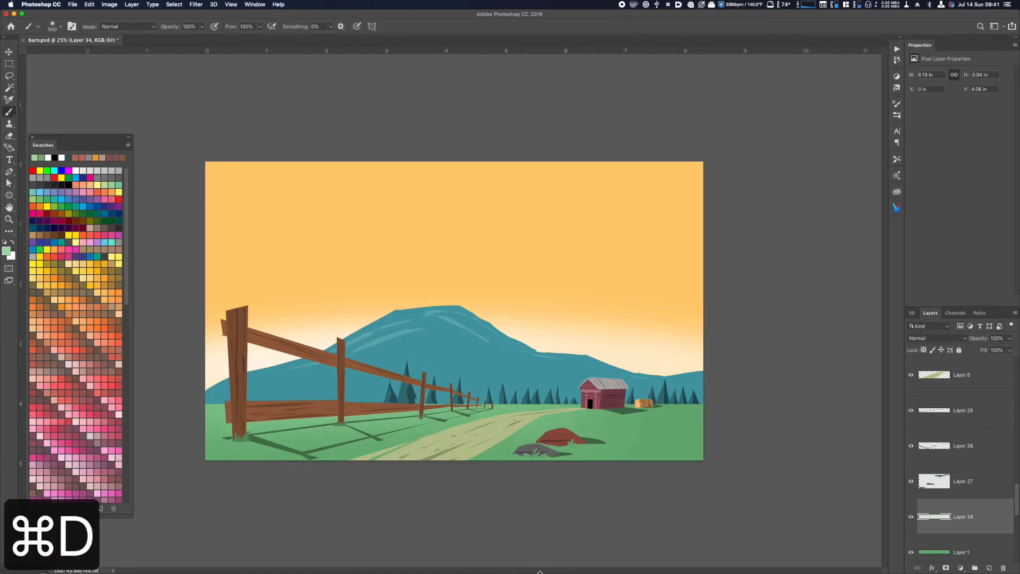
# - Check the whole illustration's values with the grayscale proof preview, then return to the colour view
pyautogui.moveTo(1016, 502); pyautogui.dragTo(1013, 366)
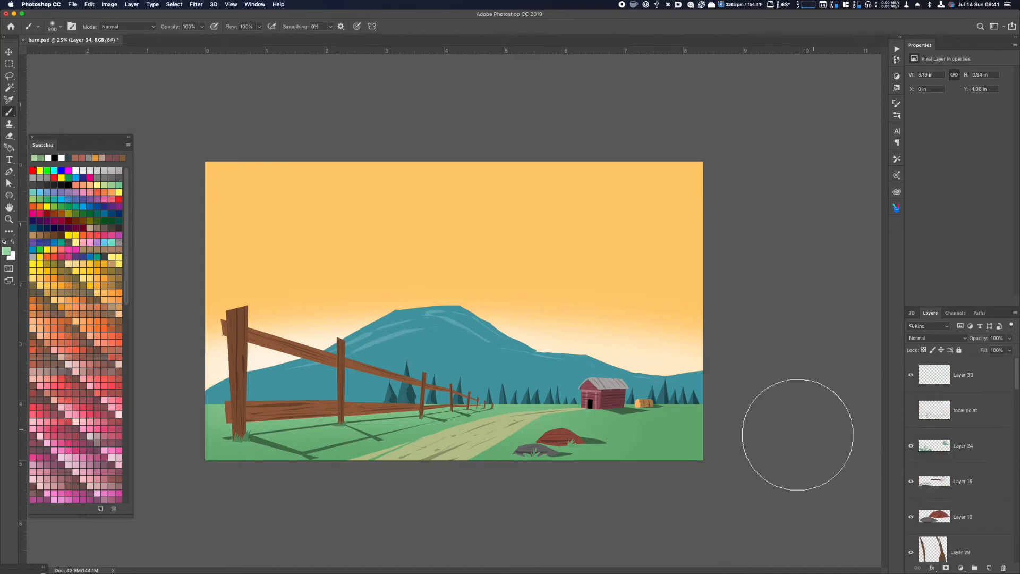
pyautogui.press('super+minus')
pyautogui.press('super+equal')
pyautogui.press('v')
pyautogui.press('super+equal')
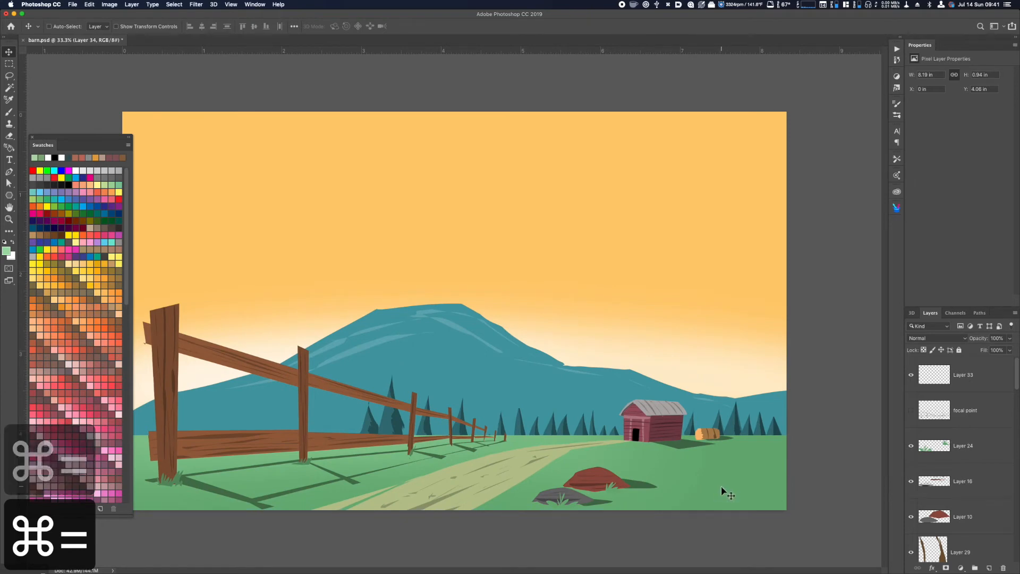
pyautogui.press('super+y')
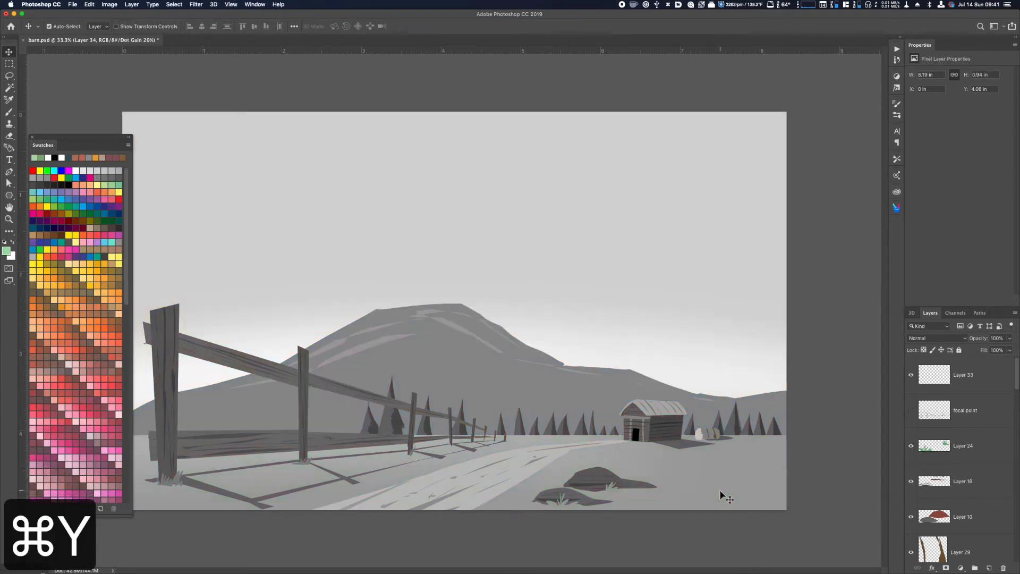
pyautogui.press('super+y')
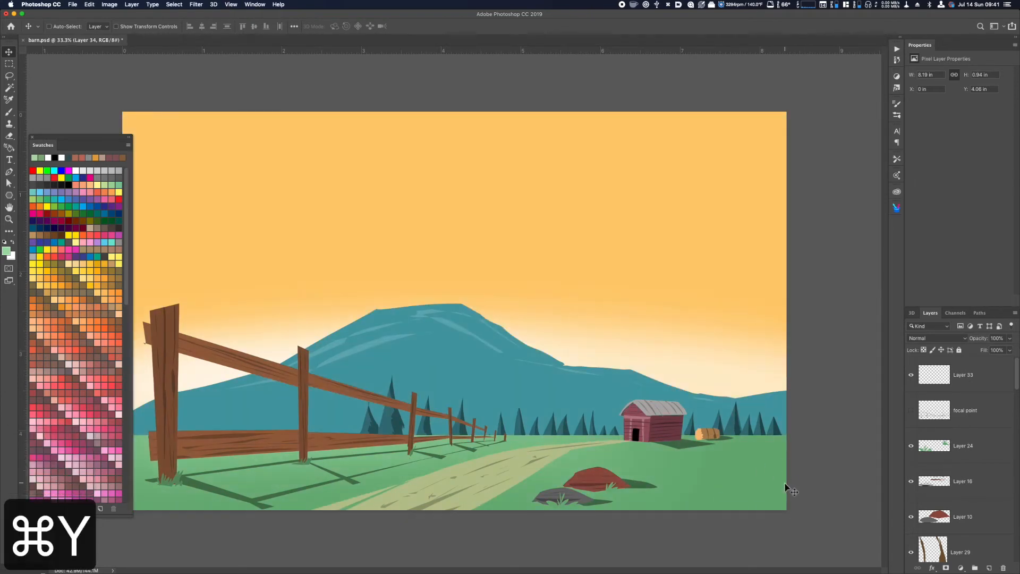
pyautogui.press('super+minus')
pyautogui.press('super+equal')
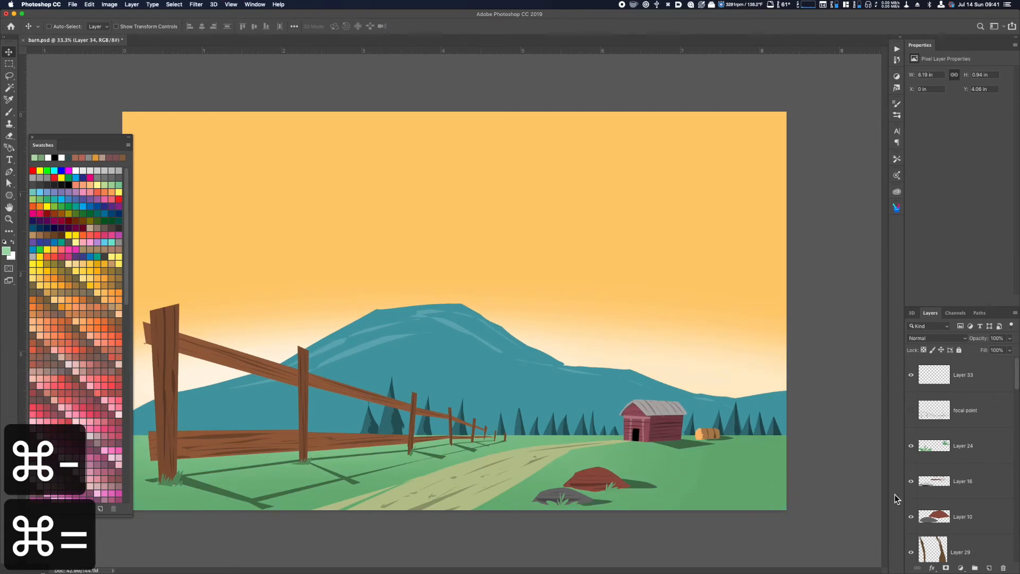
# - Load the fence posts of Layer 3 as a selection and add a new layer above the rails on Layer 4
pyautogui.moveTo(1016, 369); pyautogui.dragTo(1008, 466)
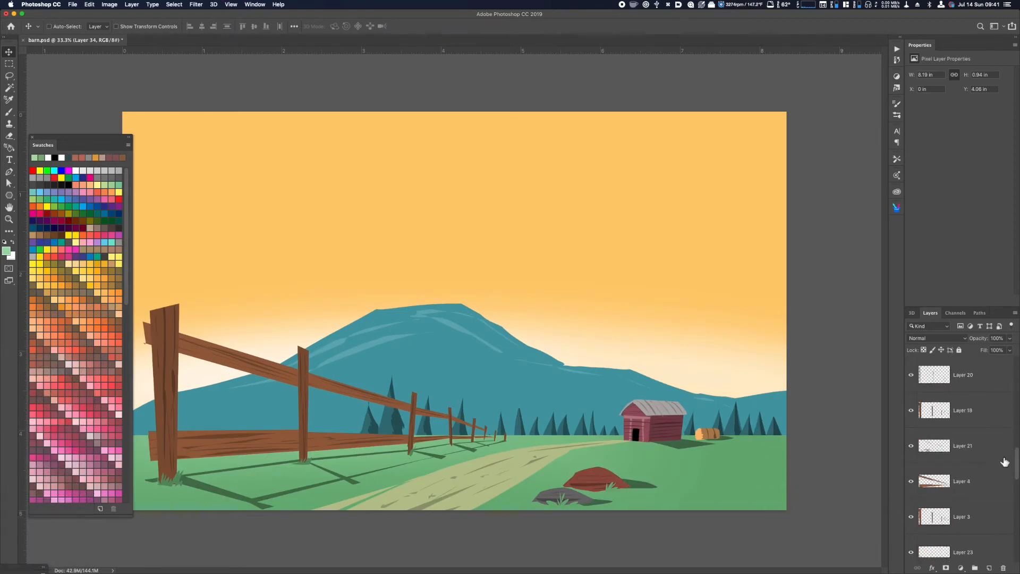
pyautogui.keyDown('super'); pyautogui.click(937, 488); pyautogui.keyUp('super')
pyautogui.keyDown('shift'); pyautogui.click(936, 524); pyautogui.keyUp('shift')
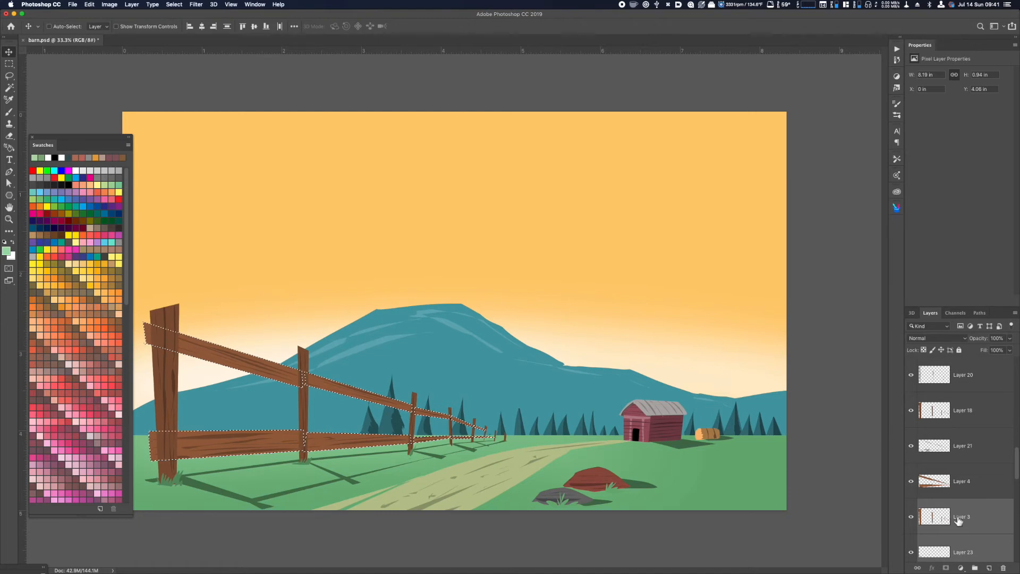
pyautogui.press('super+d')
pyautogui.click(974, 495)
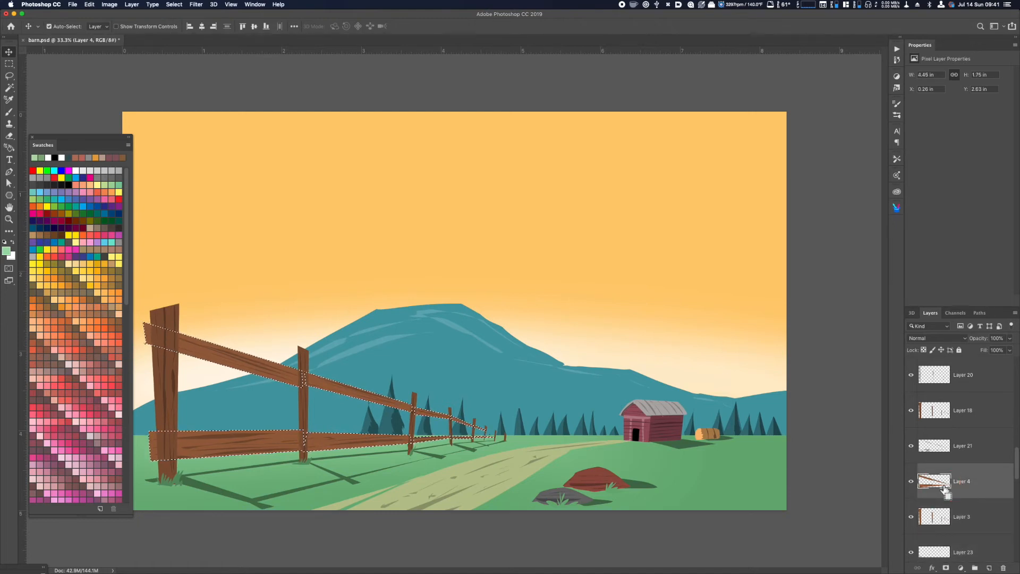
pyautogui.keyDown('super'); pyautogui.click(942, 520); pyautogui.keyUp('super')
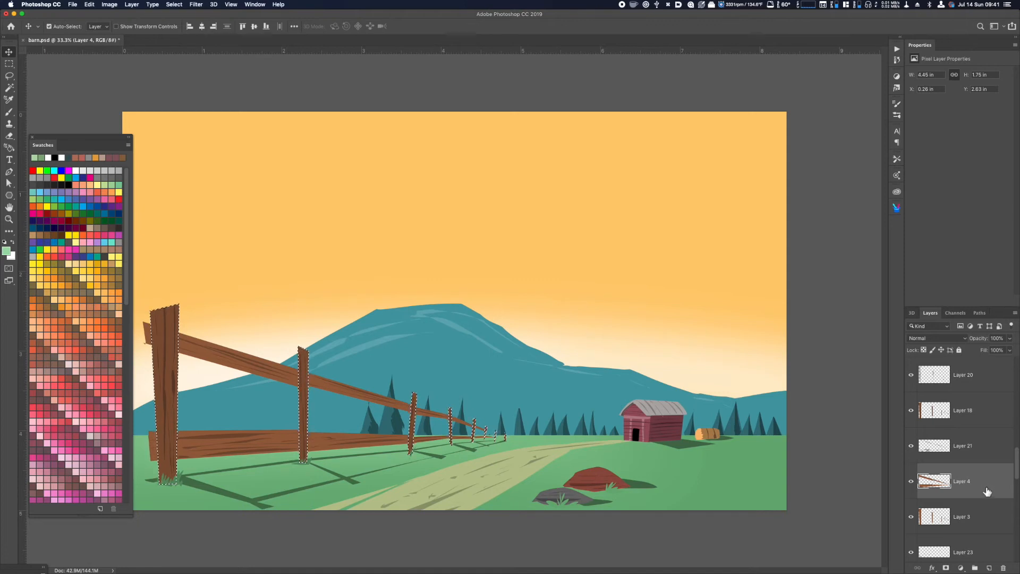
pyautogui.press('super+shift+n')
pyautogui.press('super+shift+Return')
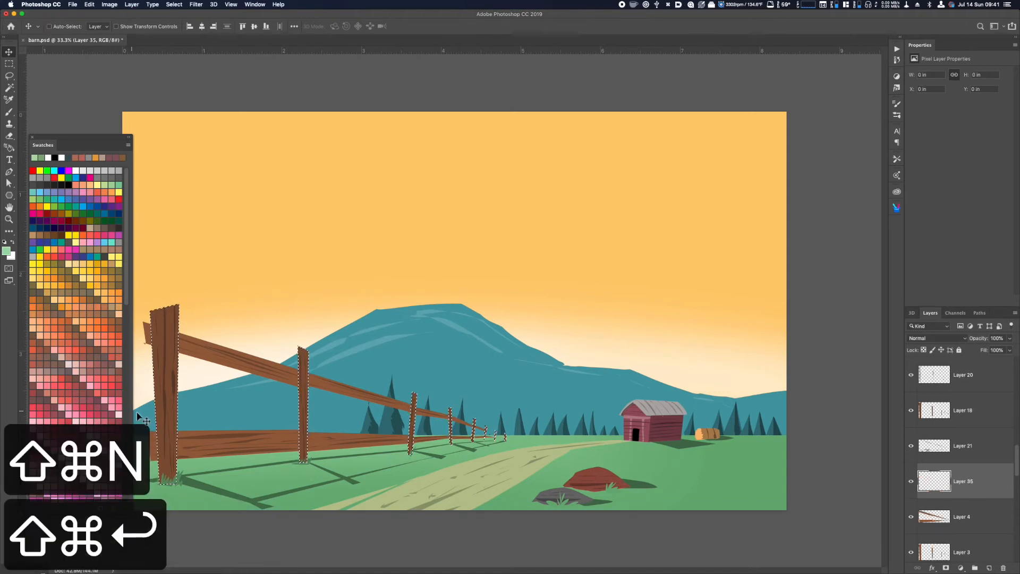
# - Fill the fence-post selection on Layer 35 with a greyish brown and blend that layer as Multiply directly above Layer 18
pyautogui.click(111, 316)
pyautogui.hotkey('alt', 'BackSpace')
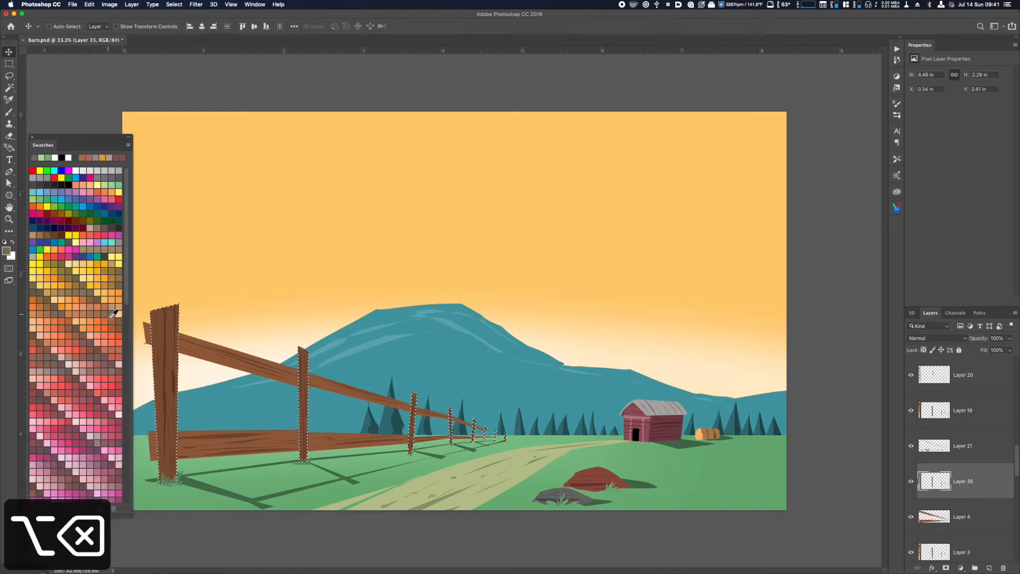
pyautogui.moveTo(962, 481); pyautogui.dragTo(969, 420)
pyautogui.press('super+d')
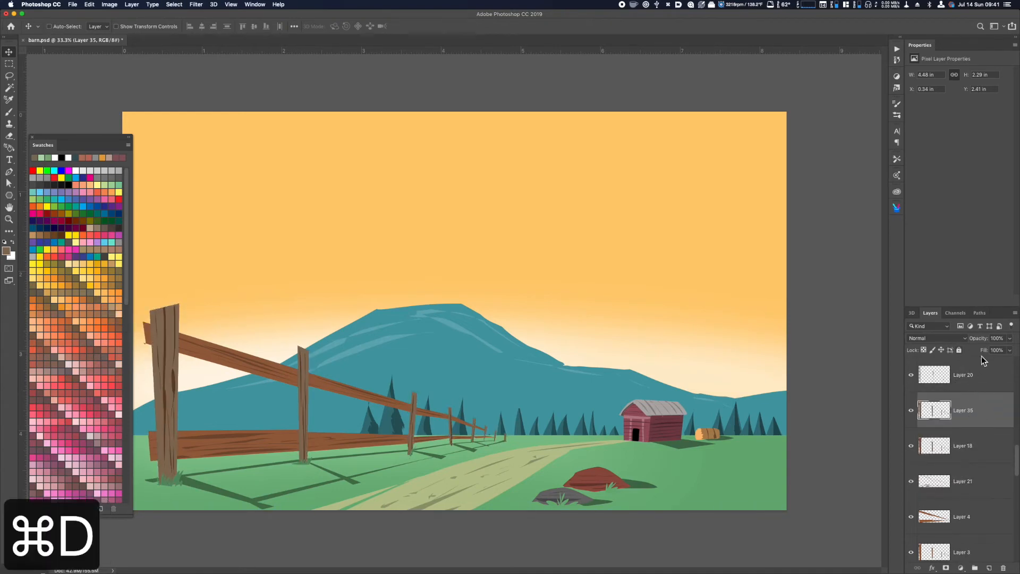
pyautogui.click(951, 341)
pyautogui.click(941, 362)
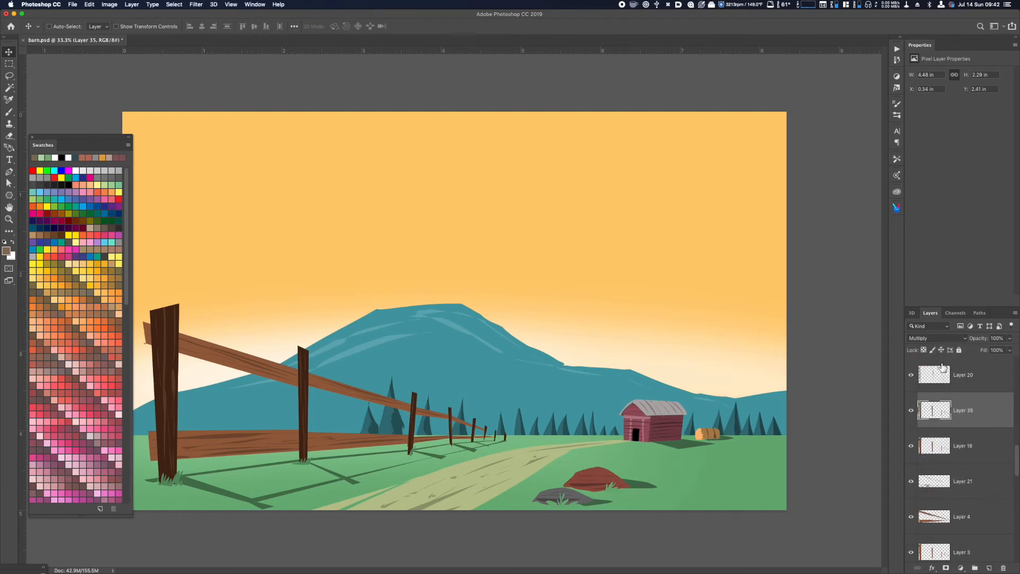
# - Load the fence rails of Layer 4 as a selection and fill a new layer above it with the same brown
pyautogui.click(960, 523)
pyautogui.keyDown('super'); pyautogui.click(934, 517); pyautogui.keyUp('super')
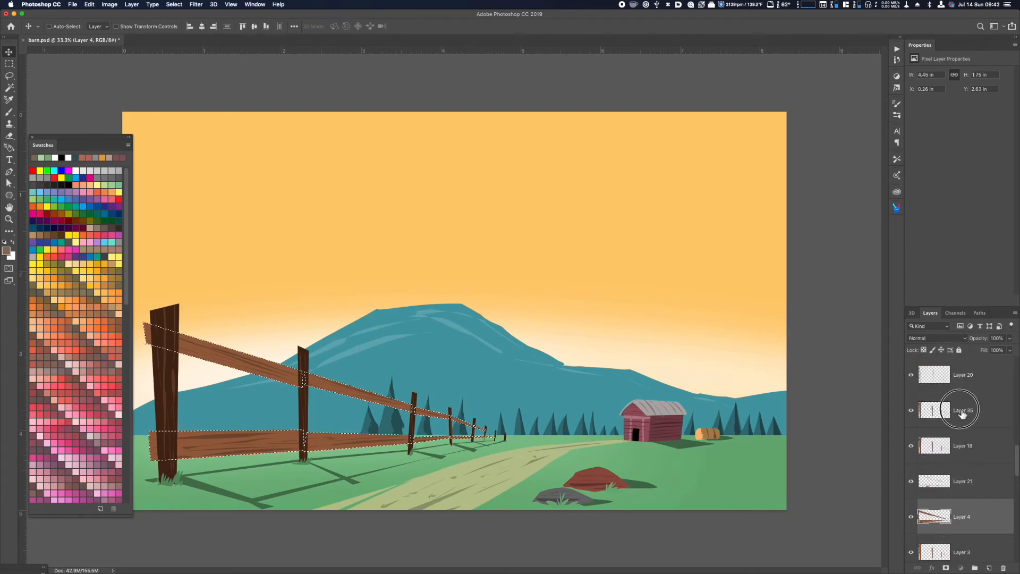
pyautogui.click(962, 414)
pyautogui.click(959, 526)
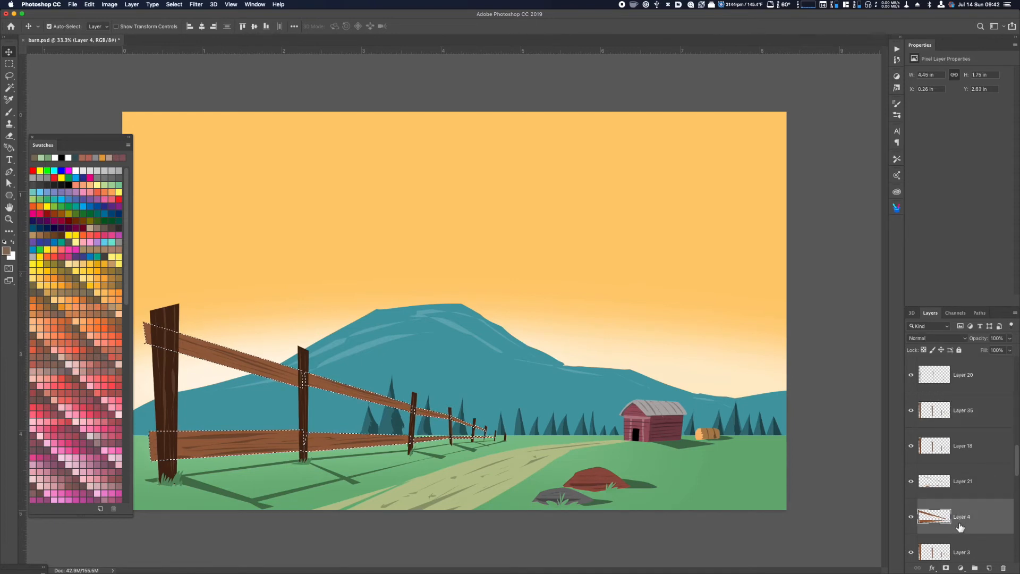
pyautogui.press('super+shift+n')
pyautogui.press('super+shift+Return')
pyautogui.hotkey('alt', 'BackSpace')
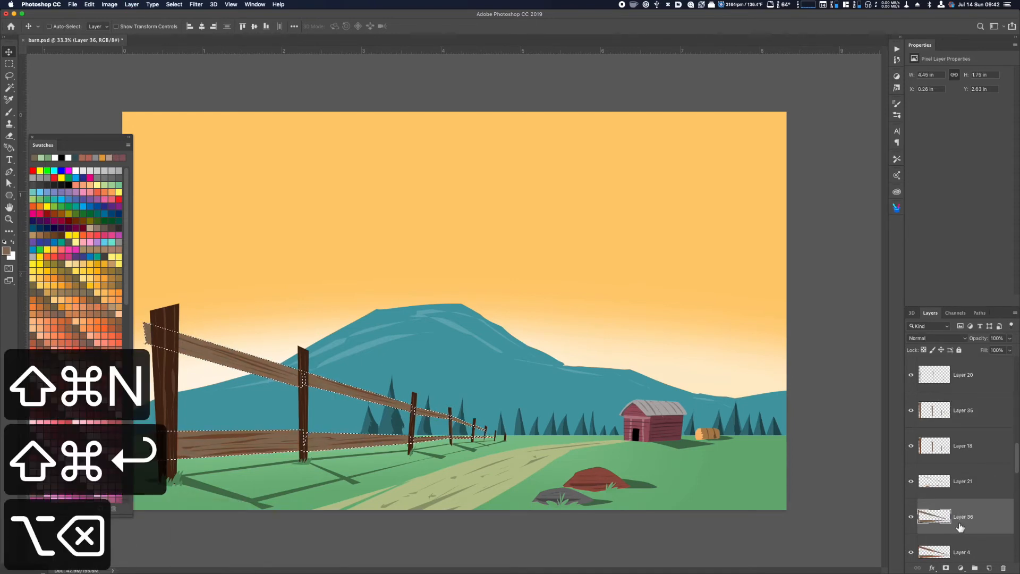
# - Set the rail shading on Layer 36 to Multiply and clear the selection
pyautogui.click(935, 337)
pyautogui.click(933, 362)
pyautogui.press('super+d')
# - Darken the rails' wood grain on Layer 21 by lowering its lightness with Hue/Saturation
pyautogui.click(975, 484)
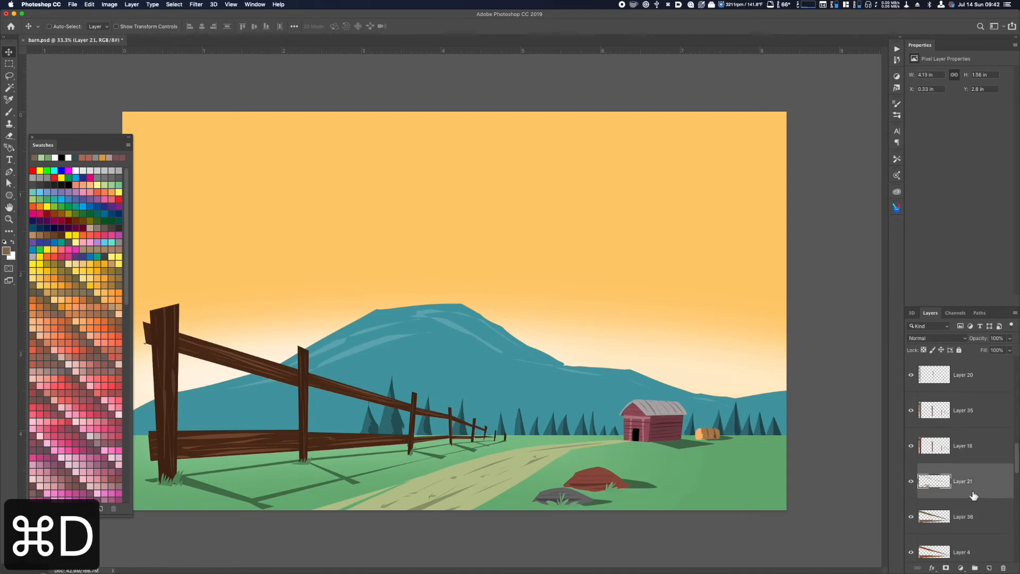
pyautogui.press('super+u')
pyautogui.moveTo(671, 528); pyautogui.dragTo(646, 530)
pyautogui.click(762, 450)
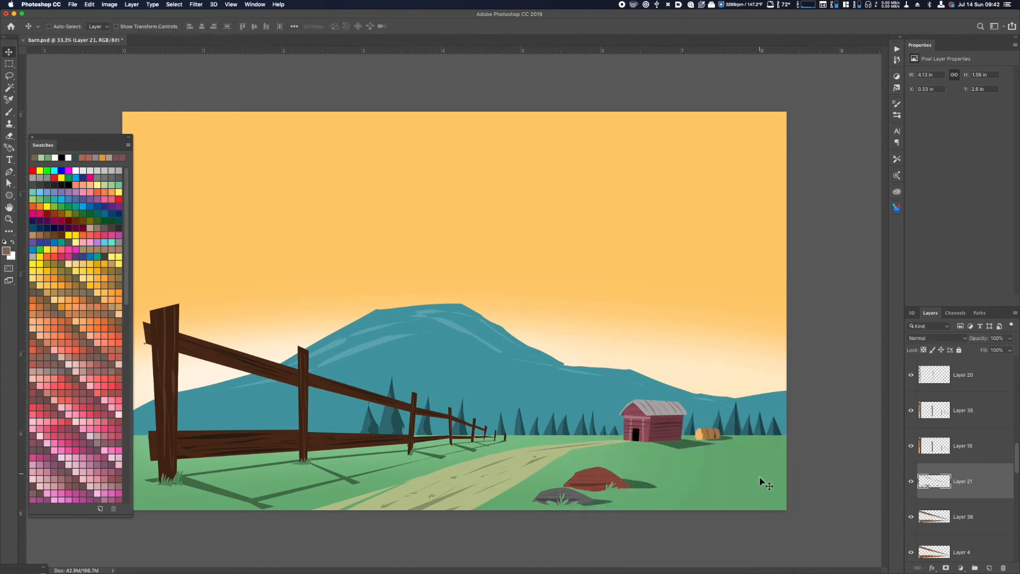
# - Check the darkened fence's values with the grayscale proof preview of the whole illustration, then return to colour
pyautogui.press('super+minus')
pyautogui.press('super+minus')
pyautogui.press('super+equal')
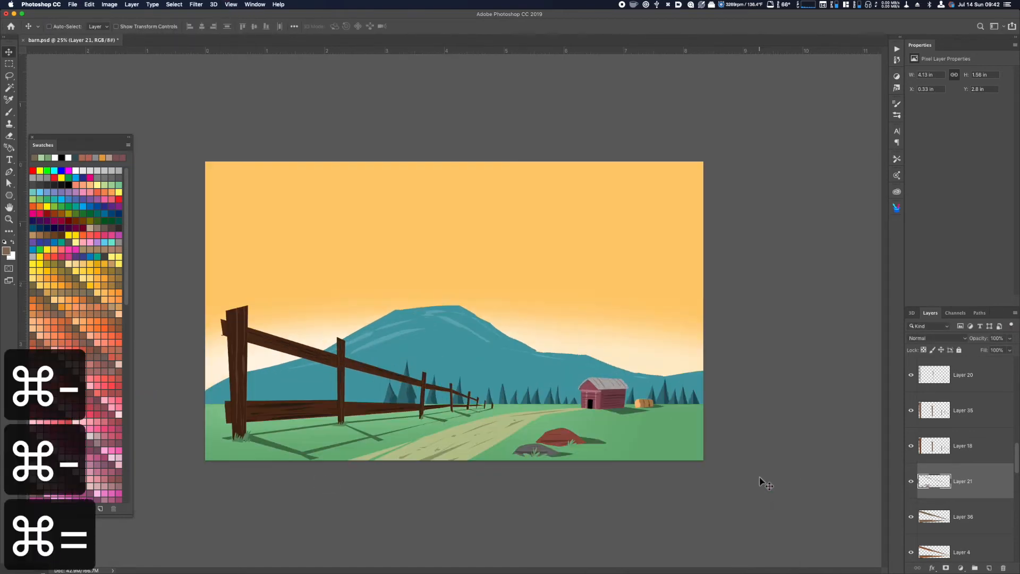
pyautogui.press('super+y')
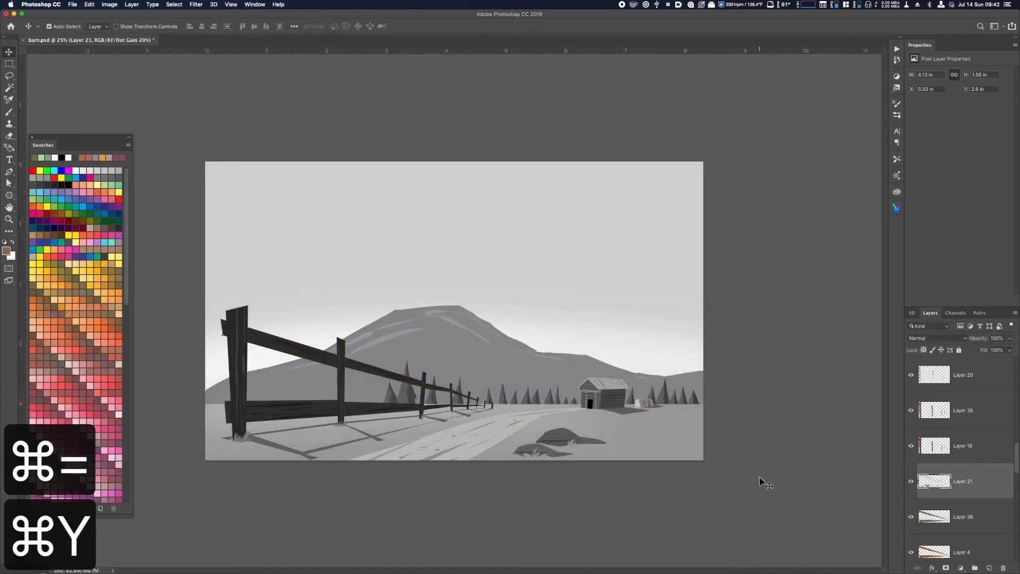
pyautogui.press('super+y')
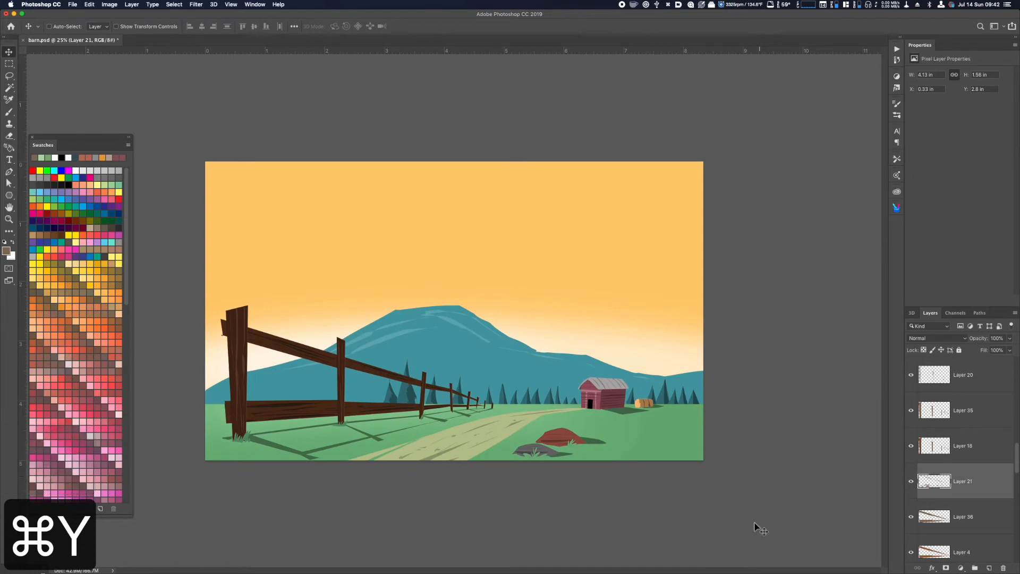
# - Lasso the shaded sides of the two rocks on Layer 10 and copy them to a new layer
pyautogui.click(1012, 418)
pyautogui.moveTo(1012, 418); pyautogui.dragTo(1004, 553)
pyautogui.scroll(5, 995, 404)
pyautogui.click(990, 425)
pyautogui.press('l')
pyautogui.moveTo(535, 449)
pyautogui.mouseDown()
pyautogui.moveTo(537, 463)
pyautogui.moveTo(555, 425)
pyautogui.moveTo(587, 440)
pyautogui.moveTo(574, 445)
pyautogui.mouseUp()
pyautogui.press('super+z')
pyautogui.click(561, 437)
pyautogui.press('super+j')
# - Darken the copied rock shading with Hue/Saturation at Lightness -29
pyautogui.press('super+u')
pyautogui.moveTo(671, 528); pyautogui.dragTo(660, 530)
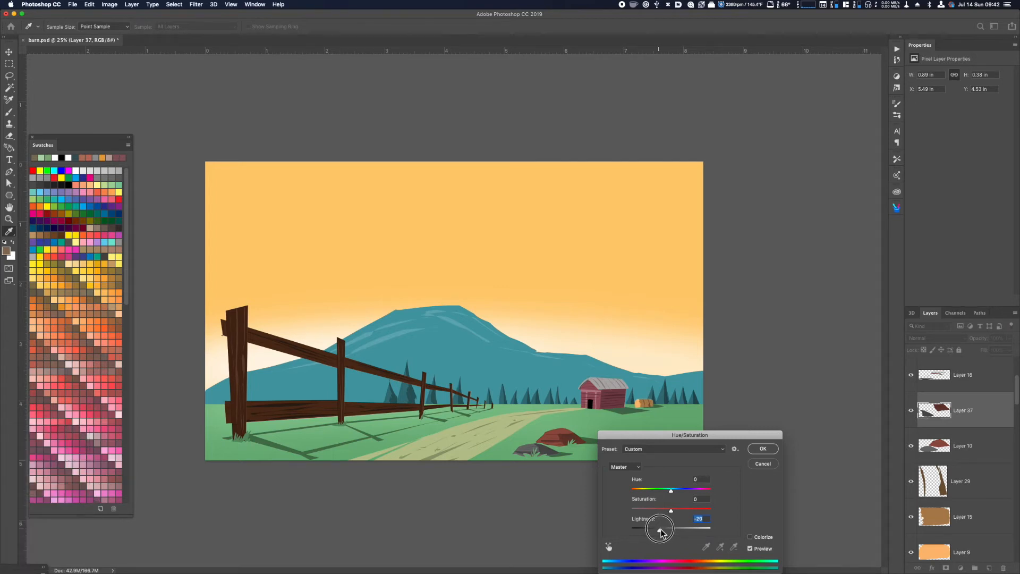
pyautogui.press('Return')
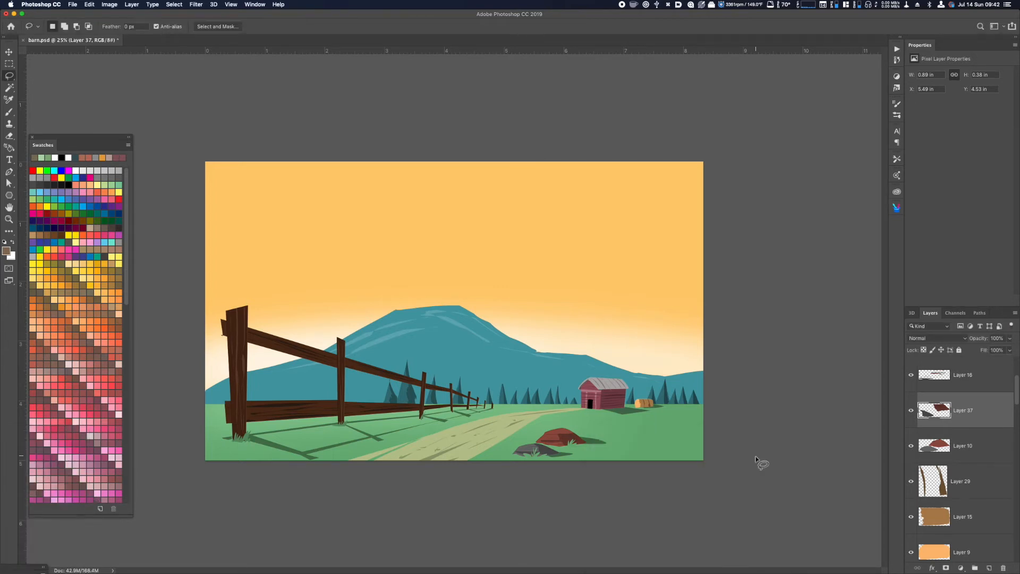
# - Close the floating Swatches palette to clear the view of the illustration
pyautogui.press('super+minus')
pyautogui.press('super+equal')
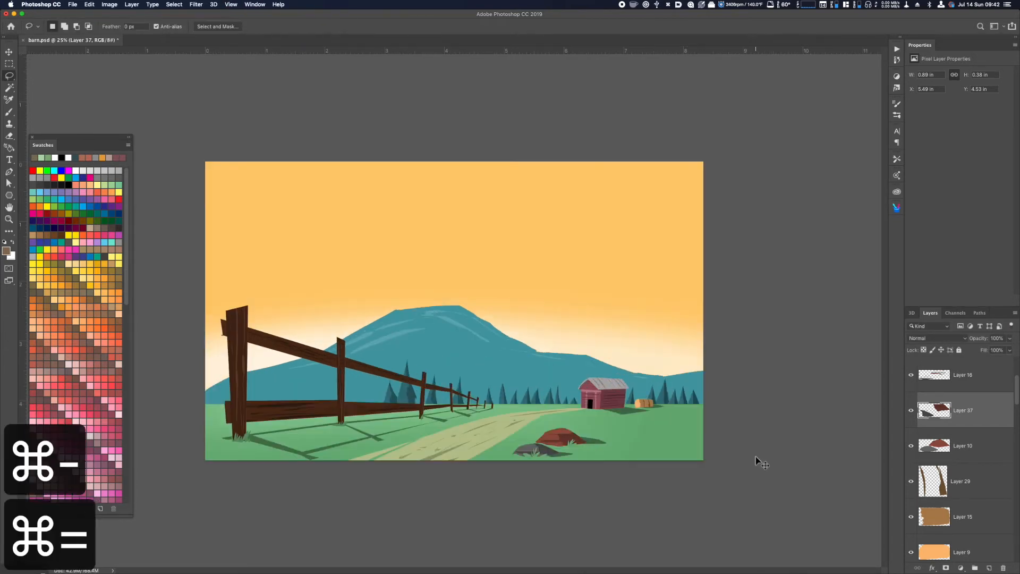
pyautogui.press('super+equal')
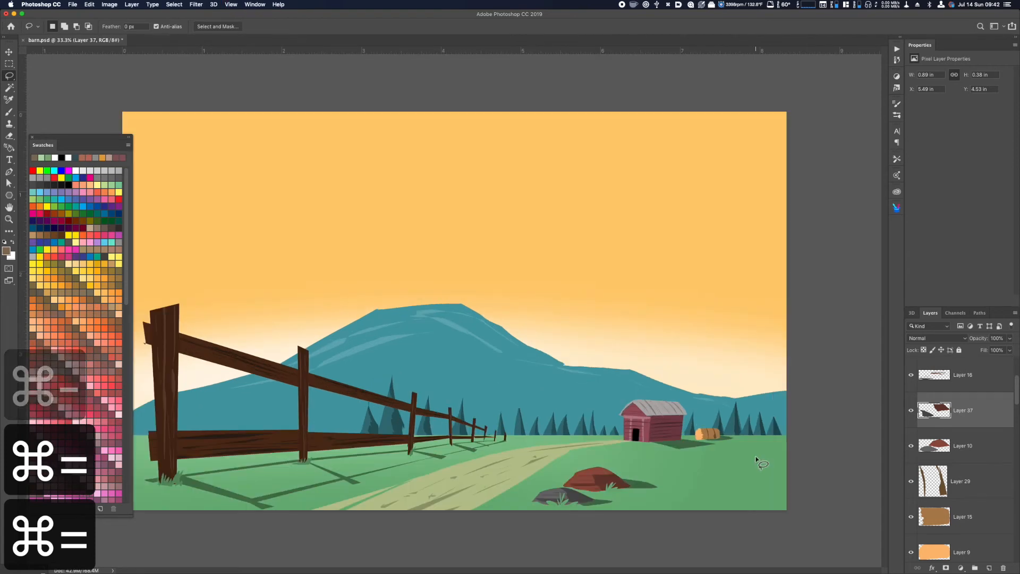
pyautogui.click(32, 137)
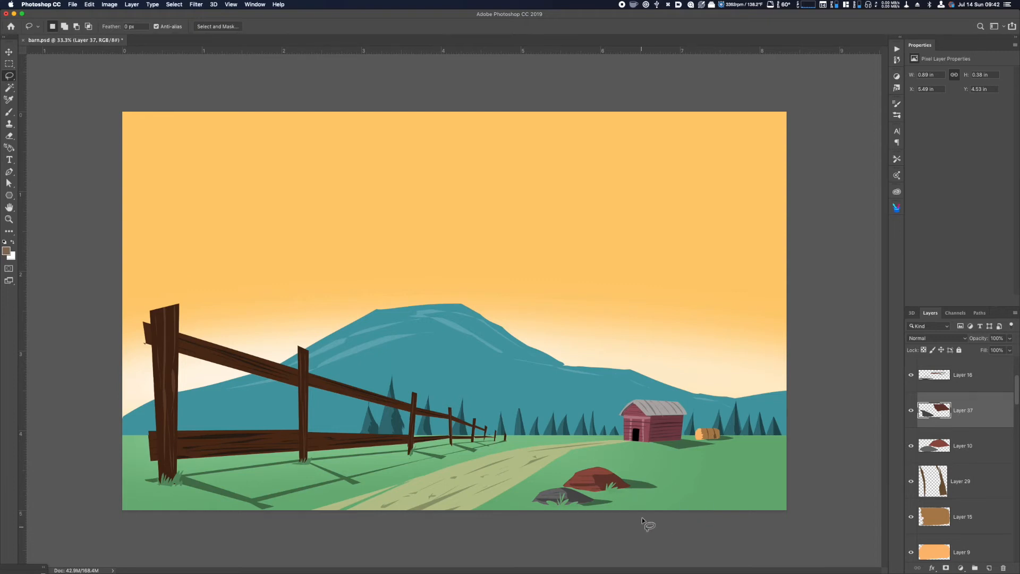
# - Add a new layer above the dirt path on Layer 5 and lasso grass-blade shapes along the path's right edge
pyautogui.scroll(-10, 1014, 428)
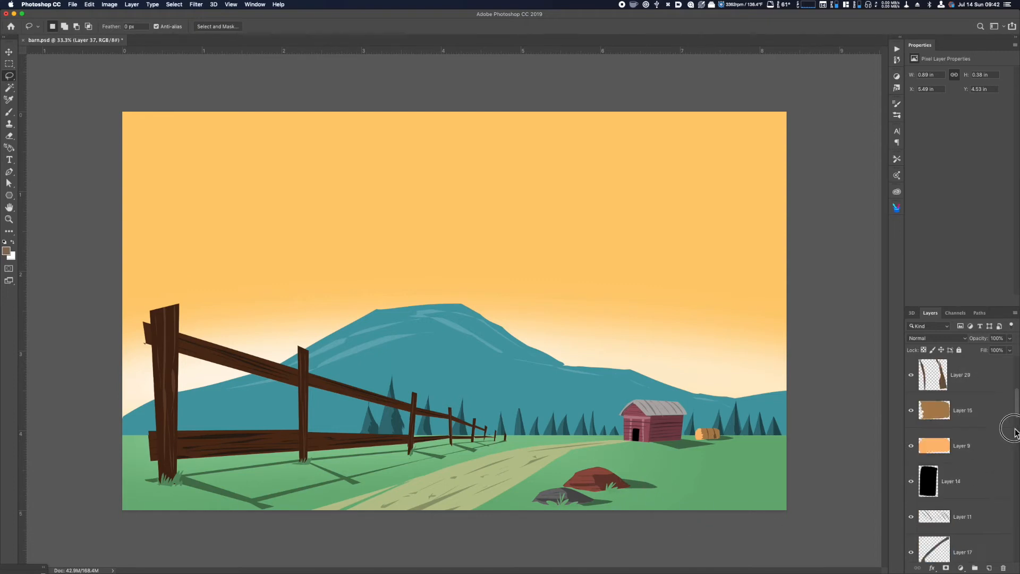
pyautogui.click(966, 530)
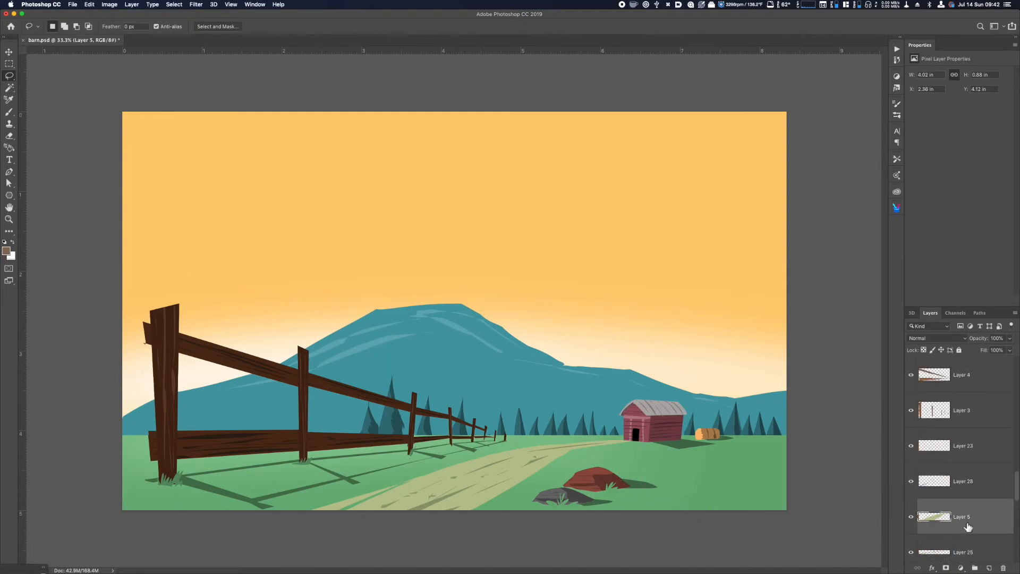
pyautogui.press('shift+super+n')
pyautogui.press('shift+super+Return')
pyautogui.moveTo(494, 497)
pyautogui.mouseDown()
pyautogui.moveTo(599, 430)
pyautogui.moveTo(555, 470)
pyautogui.mouseUp()
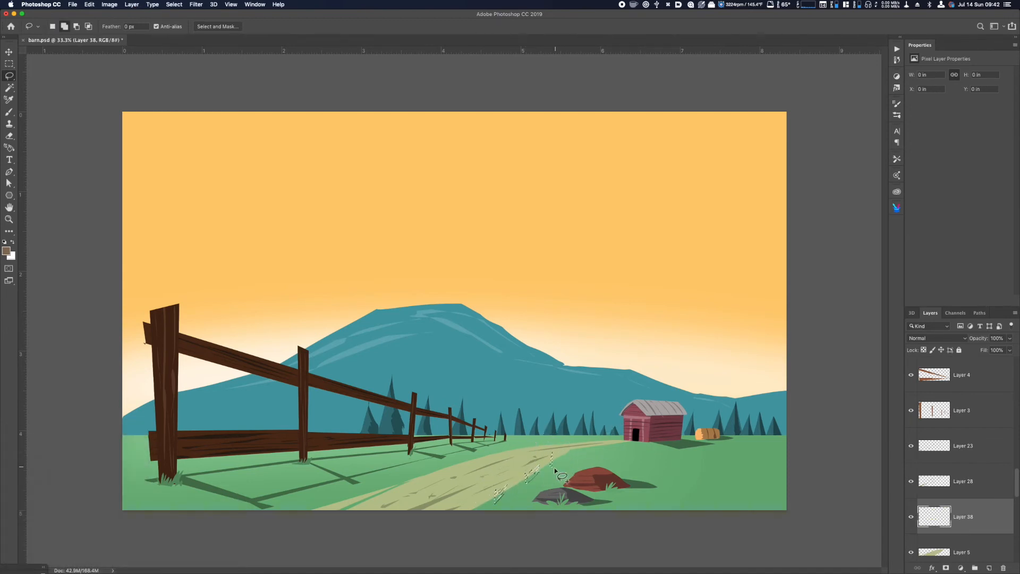
pyautogui.moveTo(491, 509)
pyautogui.mouseDown()
pyautogui.moveTo(490, 482)
pyautogui.moveTo(496, 500)
pyautogui.moveTo(511, 470)
pyautogui.moveTo(515, 499)
pyautogui.mouseUp()
# - Fill the lassoed grass blades on Layer 38 with the sampled ground green and clear the selection
pyautogui.press('i')
pyautogui.hotkey('alt', 'BackSpace')
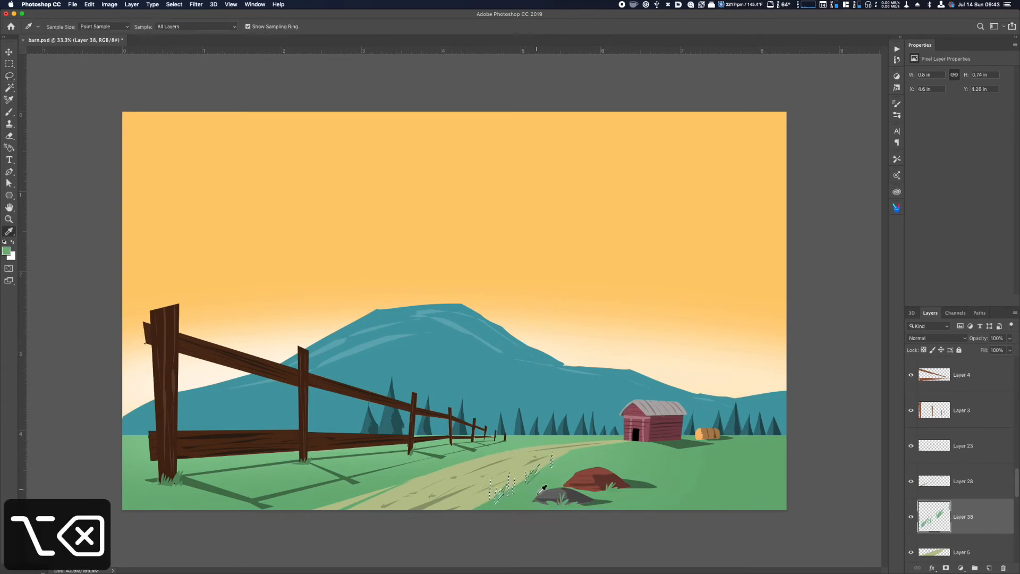
pyautogui.press('super+d')
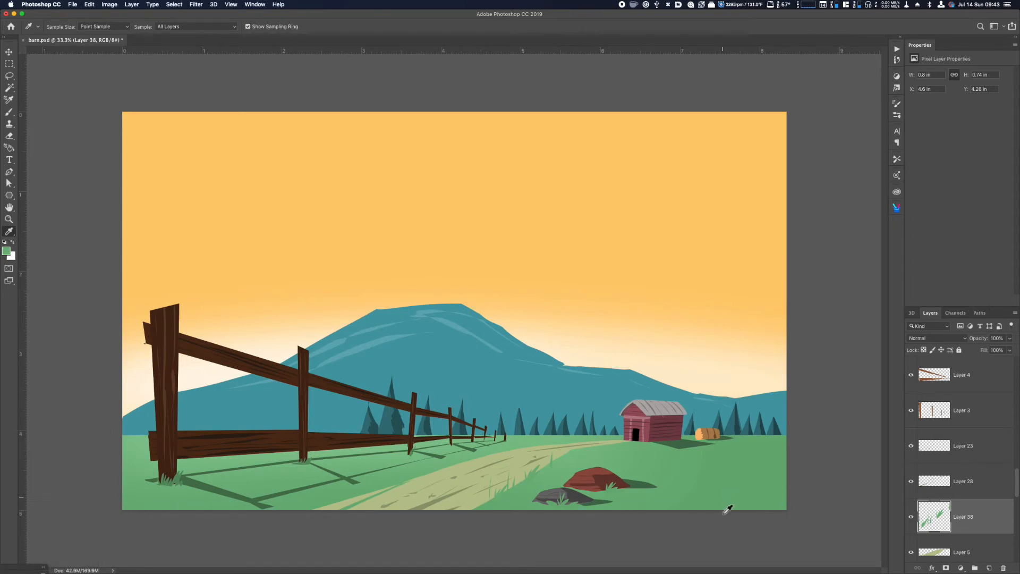
# - Add a new empty layer directly above the grass tufts on Layer 24
pyautogui.scroll(10, 1015, 452)
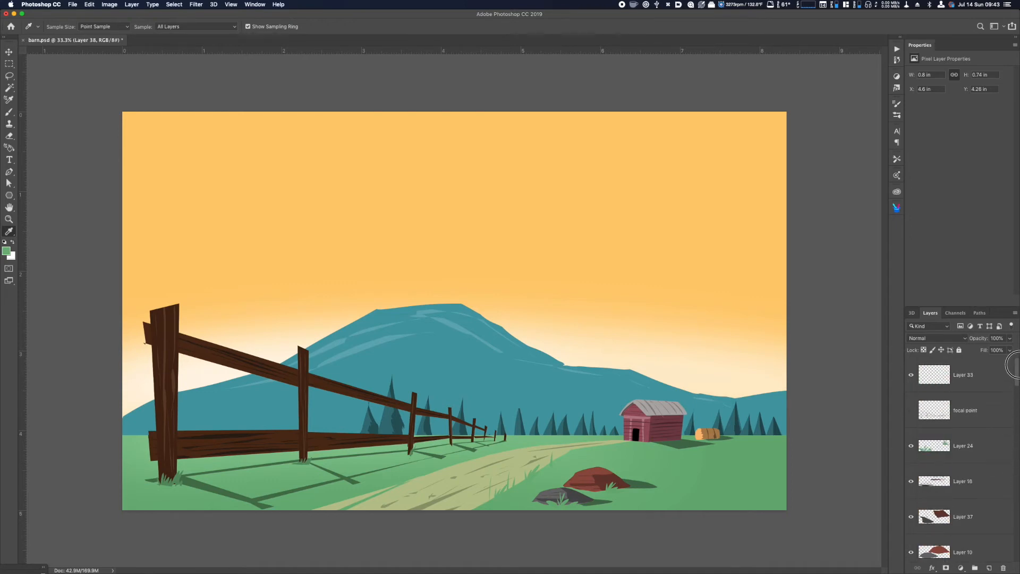
pyautogui.click(998, 386)
pyautogui.click(973, 450)
pyautogui.press('shift+super+m')
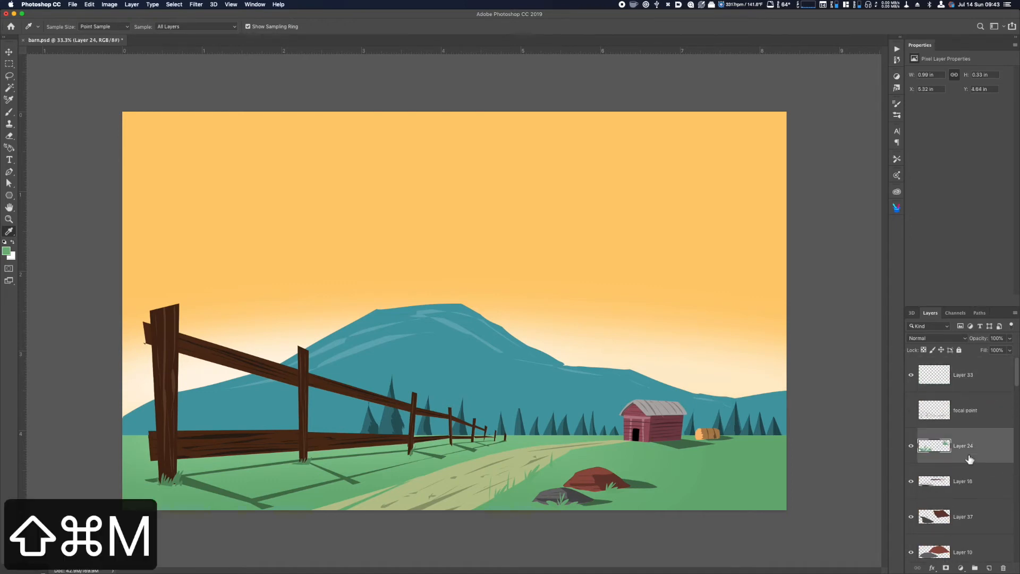
pyautogui.press('shift+super+n')
pyautogui.press('shift+super+Return')
pyautogui.press('super+minus')
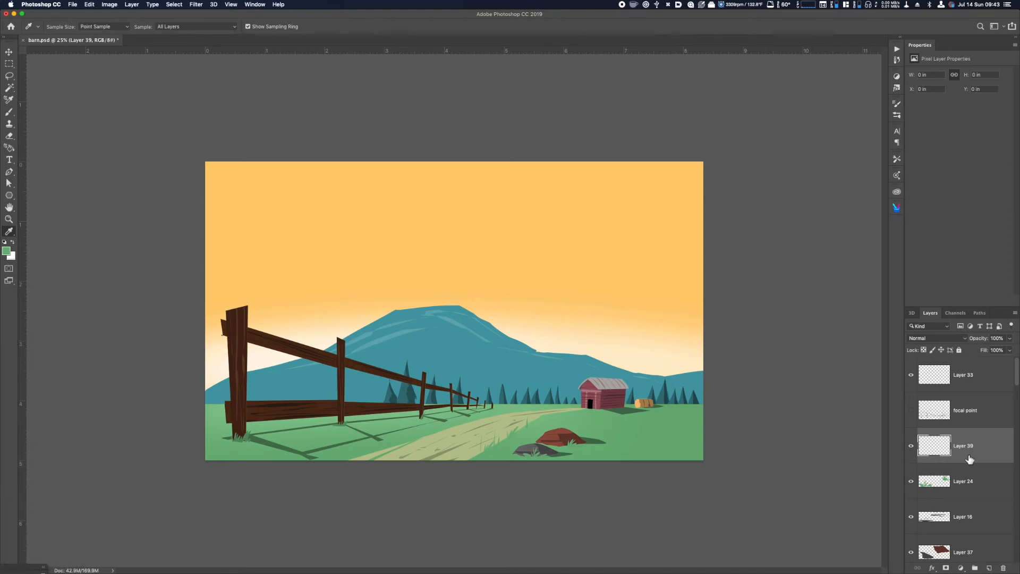
# - Load the mountain shape of Layer 2 as a selection and add a new layer directly above it
pyautogui.moveTo(1019, 376); pyautogui.dragTo(1013, 541)
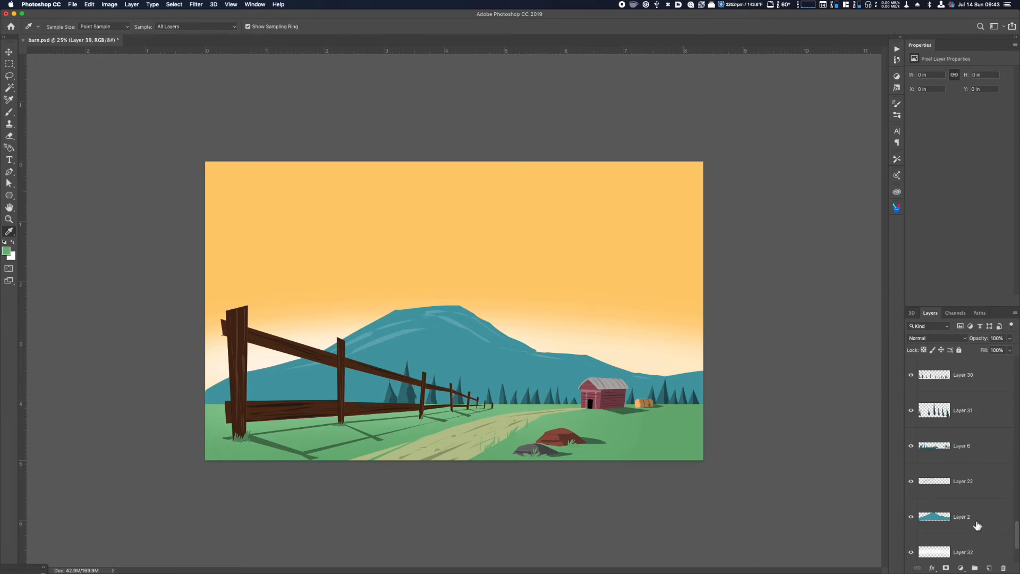
pyautogui.click(983, 528)
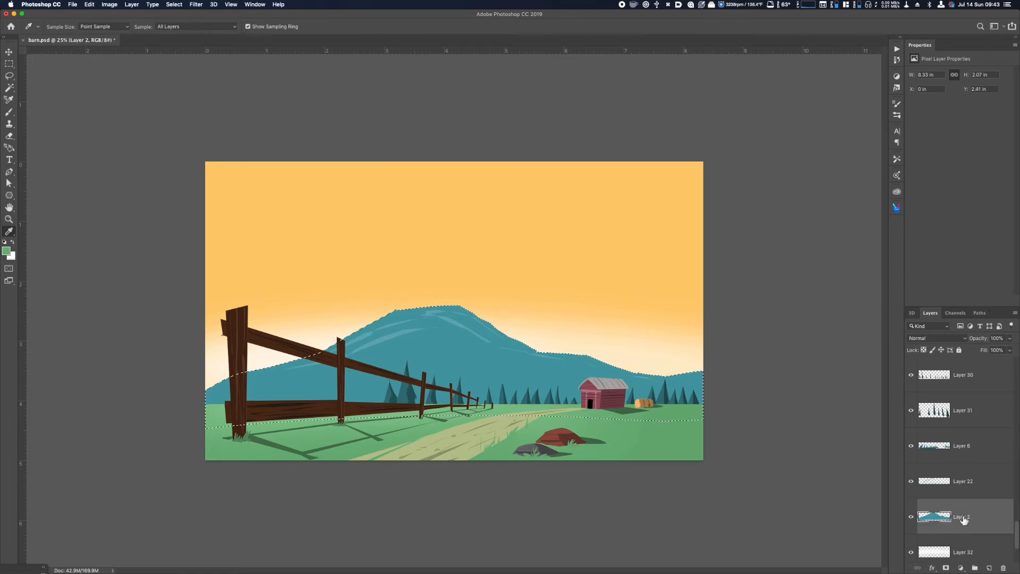
pyautogui.press('shift+super+n')
pyautogui.press('shift+super+Return')
# - Brush soft highlights in a lightened tint of the mountain teal across the selected mountain on Layer 40, finishing with no selection
pyautogui.click(485, 357)
pyautogui.click(7, 250)
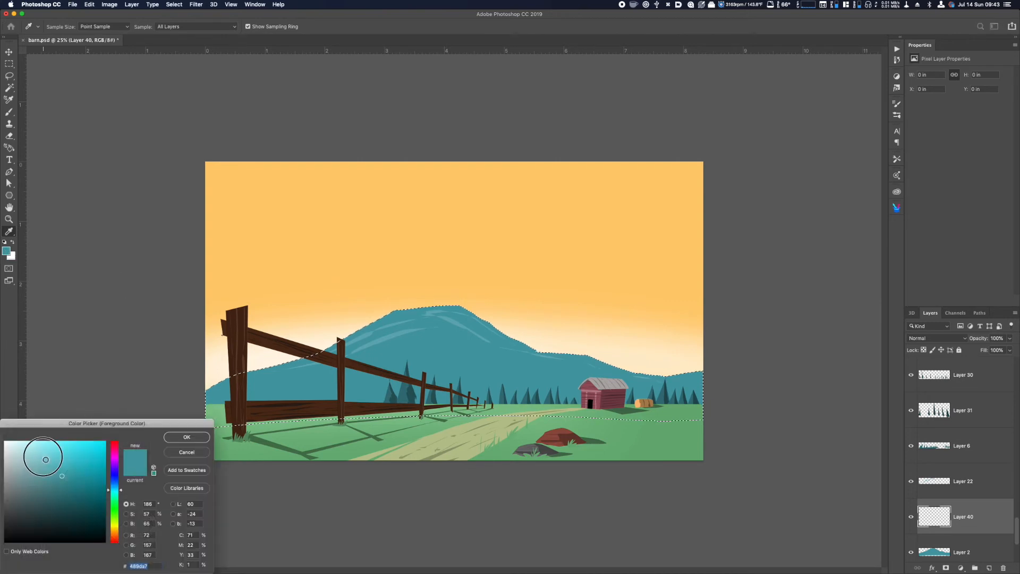
pyautogui.press('Return')
pyautogui.press('b')
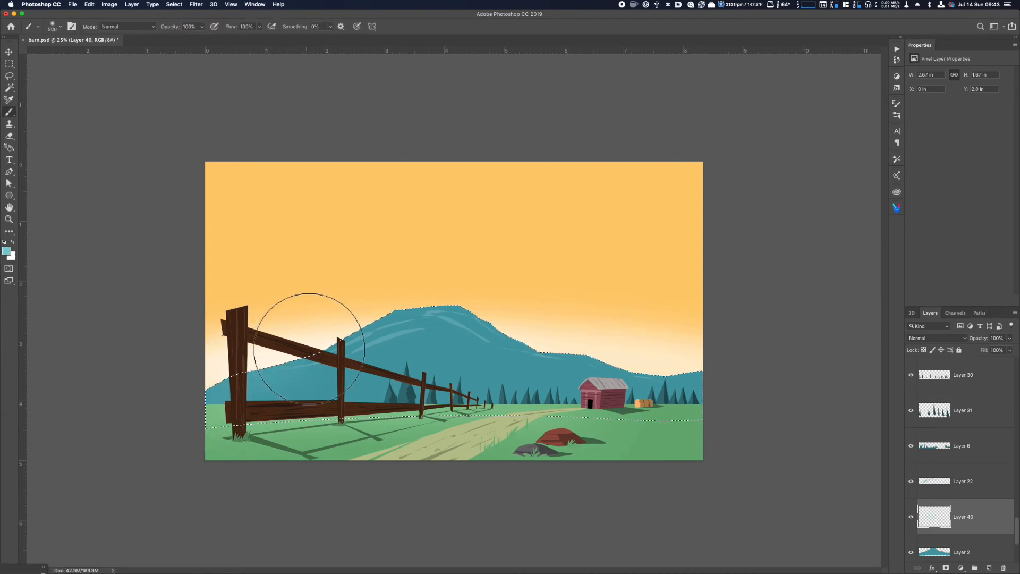
pyautogui.press('super+z')
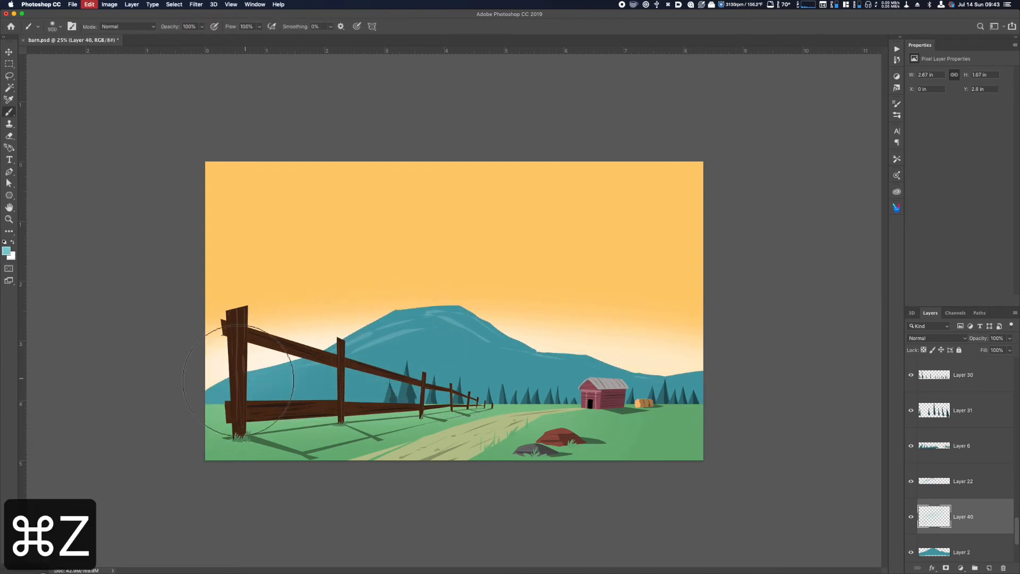
pyautogui.keyDown('super'); pyautogui.click(935, 553); pyautogui.keyUp('super')
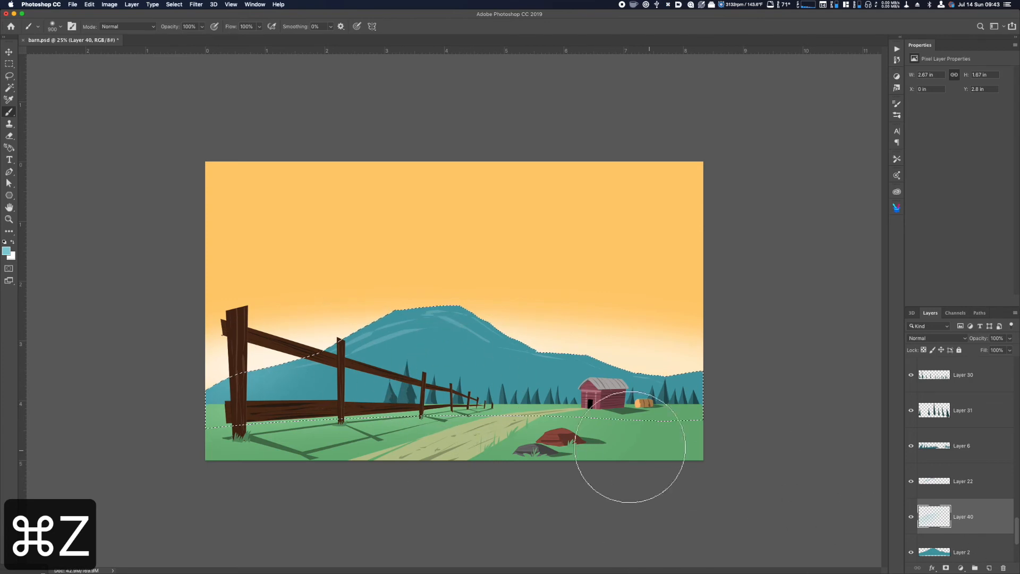
pyautogui.moveTo(341, 308)
pyautogui.mouseDown()
pyautogui.moveTo(476, 302)
pyautogui.moveTo(523, 338)
pyautogui.mouseUp()
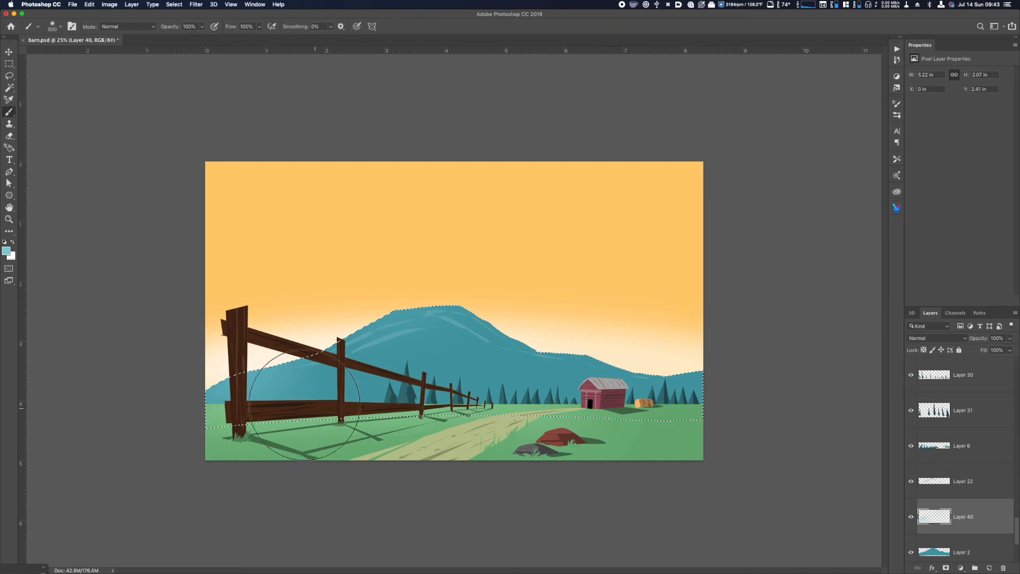
pyautogui.press('super+d')
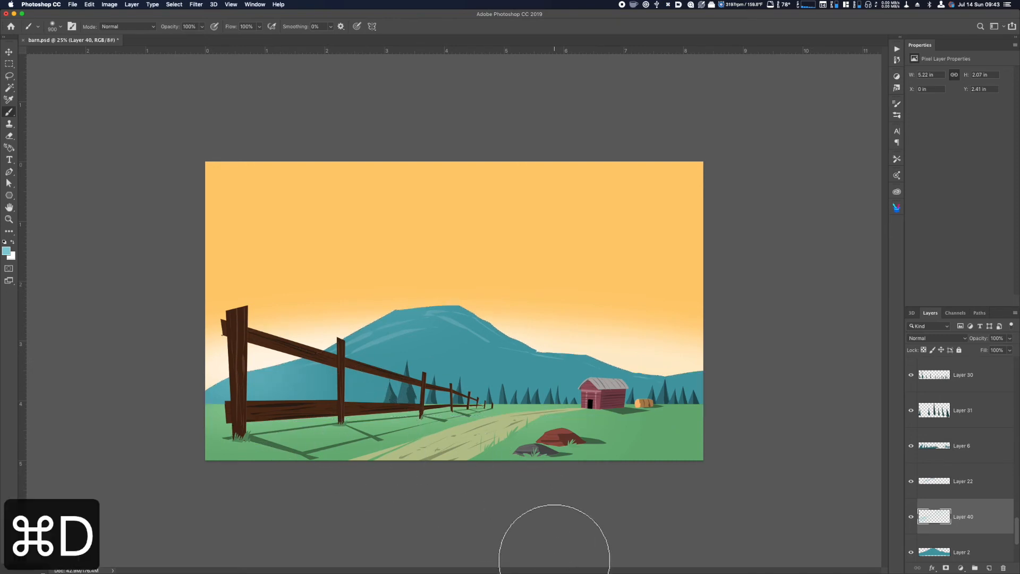
# - Lighten the mountain highlight streaks on Layer 22 with Hue/Saturation at about Lightness +8
pyautogui.click(970, 489)
pyautogui.press('super+u')
pyautogui.moveTo(676, 529); pyautogui.dragTo(677, 530)
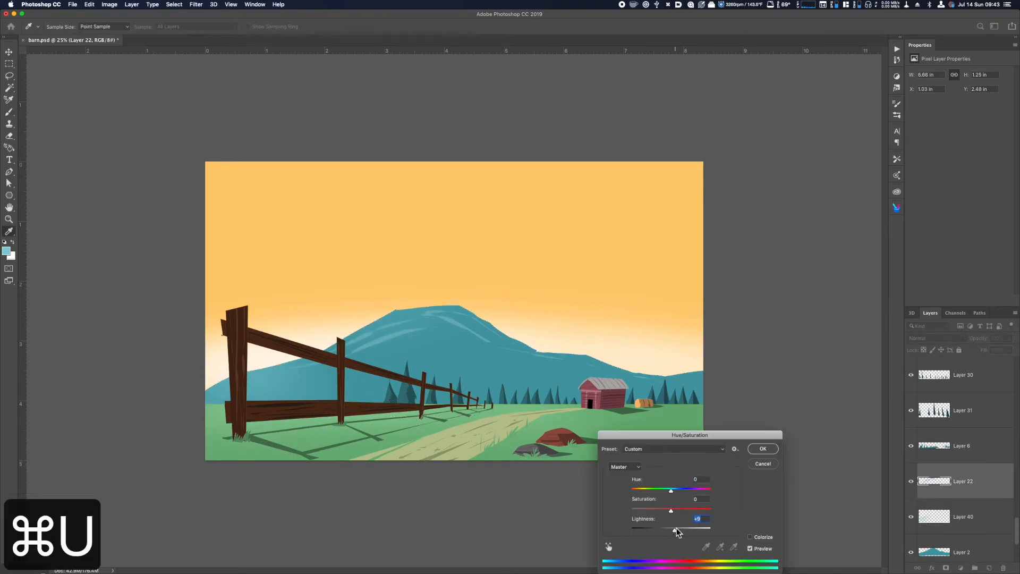
pyautogui.click(763, 449)
# - Compare the illustration in the grayscale proof preview and in colour to check the mountain's values
pyautogui.press('b')
pyautogui.press('super+y')
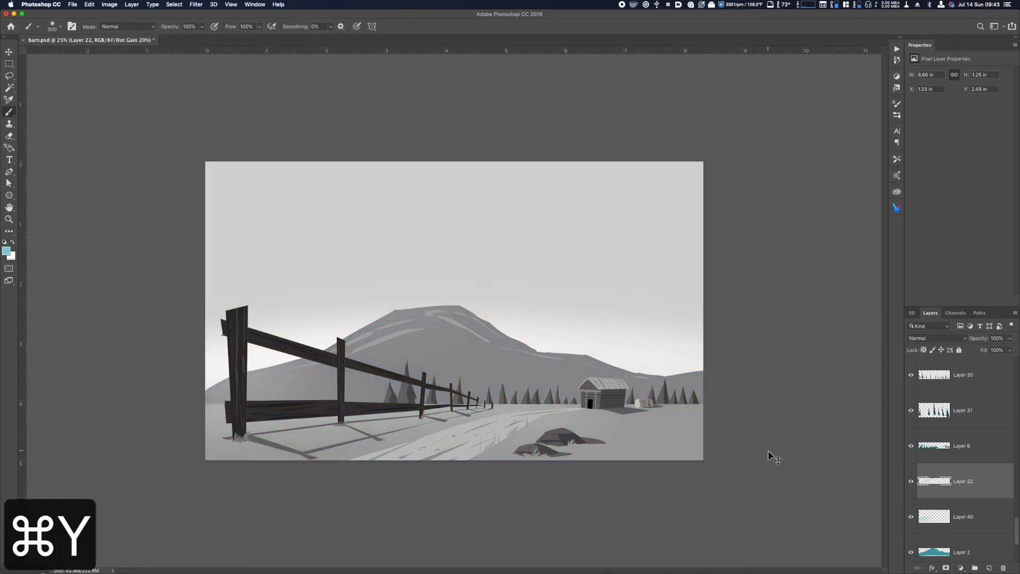
pyautogui.press('super+y')
pyautogui.press('super+y')
pyautogui.press('super+y')
pyautogui.press('super+equal')
pyautogui.press('v')
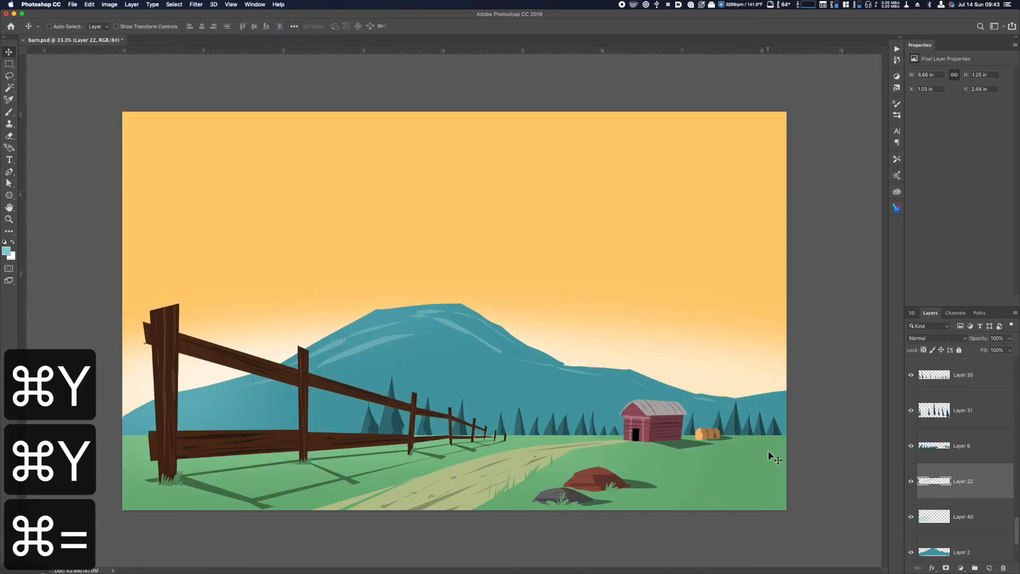
# - Lasso spiky grass-blade shapes on the green field of Layer 1, beside the rocks, in the right foreground and near the fence
pyautogui.moveTo(1017, 523); pyautogui.dragTo(1014, 503)
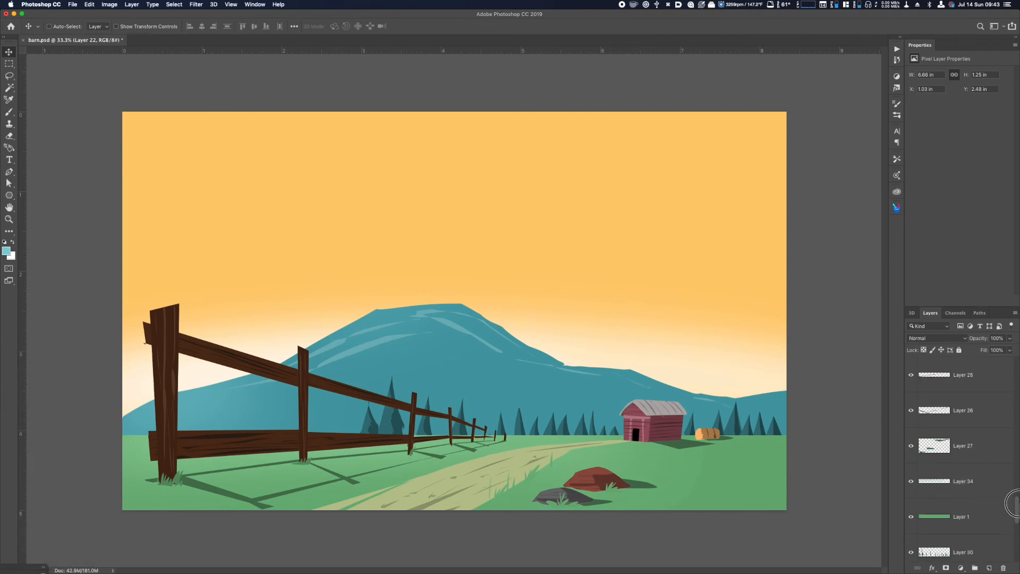
pyautogui.click(974, 520)
pyautogui.hotkey('shift', 'l')
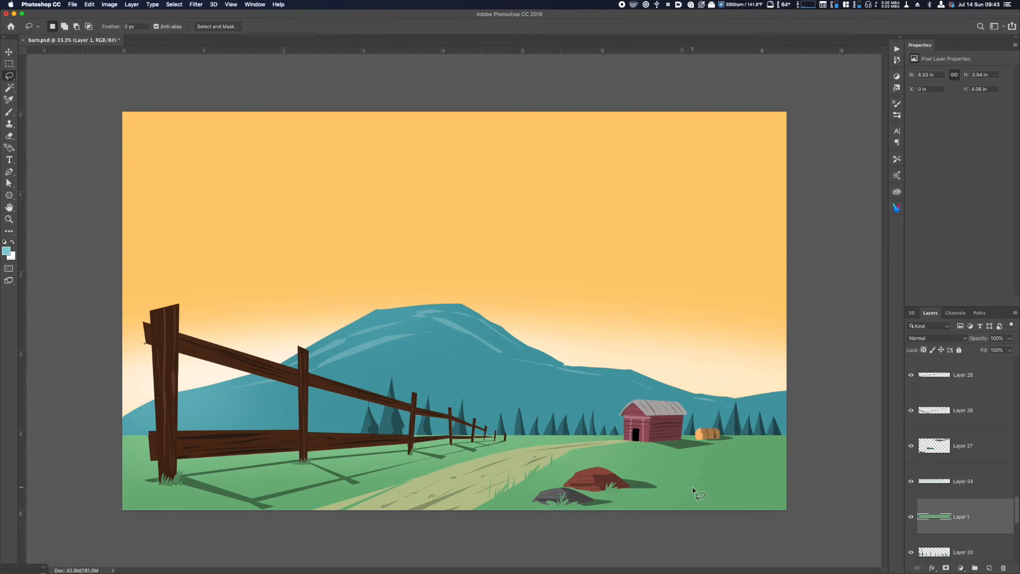
pyautogui.moveTo(692, 492); pyautogui.dragTo(692, 480)
pyautogui.moveTo(698, 487); pyautogui.dragTo(704, 487)
pyautogui.moveTo(713, 473); pyautogui.dragTo(733, 460)
pyautogui.moveTo(734, 482)
pyautogui.mouseDown()
pyautogui.moveTo(739, 459)
pyautogui.moveTo(753, 492)
pyautogui.moveTo(756, 452)
pyautogui.mouseUp()
pyautogui.moveTo(762, 490)
pyautogui.mouseDown()
pyautogui.moveTo(758, 449)
pyautogui.moveTo(778, 478)
pyautogui.mouseUp()
pyautogui.moveTo(678, 483)
pyautogui.mouseDown()
pyautogui.moveTo(677, 471)
pyautogui.moveTo(714, 492)
pyautogui.moveTo(723, 479)
pyautogui.moveTo(664, 473)
pyautogui.moveTo(665, 509)
pyautogui.moveTo(683, 471)
pyautogui.mouseUp()
pyautogui.moveTo(689, 479)
pyautogui.mouseDown()
pyautogui.moveTo(697, 527)
pyautogui.moveTo(710, 511)
pyautogui.mouseUp()
pyautogui.moveTo(729, 490)
pyautogui.mouseDown()
pyautogui.moveTo(731, 507)
pyautogui.moveTo(750, 520)
pyautogui.moveTo(757, 491)
pyautogui.mouseUp()
pyautogui.moveTo(773, 492); pyautogui.dragTo(767, 511)
pyautogui.moveTo(654, 512)
pyautogui.mouseDown()
pyautogui.moveTo(658, 464)
pyautogui.moveTo(662, 510)
pyautogui.mouseUp()
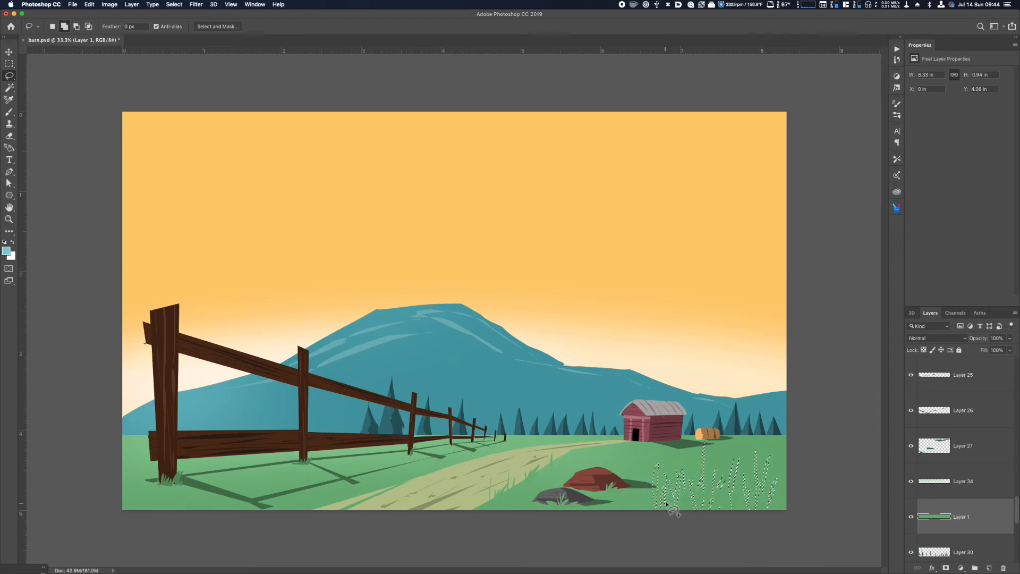
pyautogui.moveTo(514, 509)
pyautogui.mouseDown()
pyautogui.moveTo(528, 484)
pyautogui.moveTo(573, 461)
pyautogui.mouseUp()
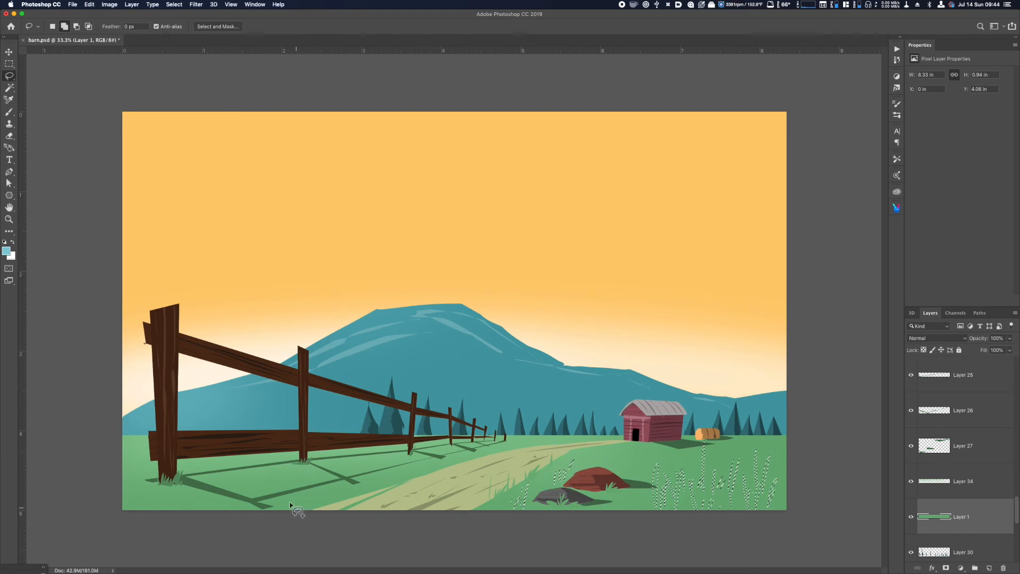
pyautogui.moveTo(272, 485)
pyautogui.mouseDown()
pyautogui.moveTo(274, 467)
pyautogui.moveTo(287, 467)
pyautogui.mouseUp()
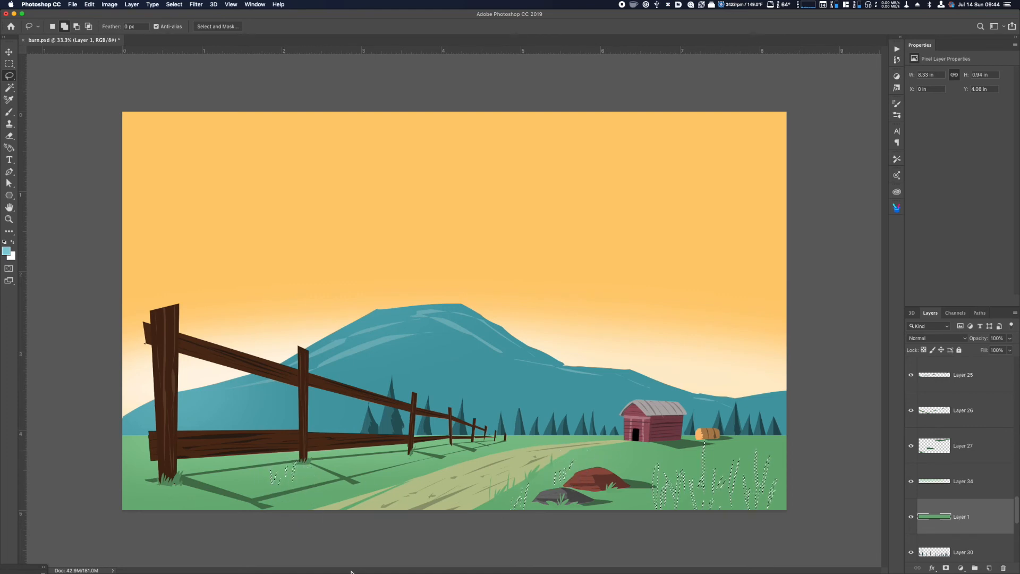
# - Copy the selected grass blades to a new layer and darken them with Hue/Saturation Lightness
pyautogui.press('super+j')
pyautogui.press('super+u')
pyautogui.moveTo(671, 529); pyautogui.dragTo(664, 530)
pyautogui.click(768, 453)
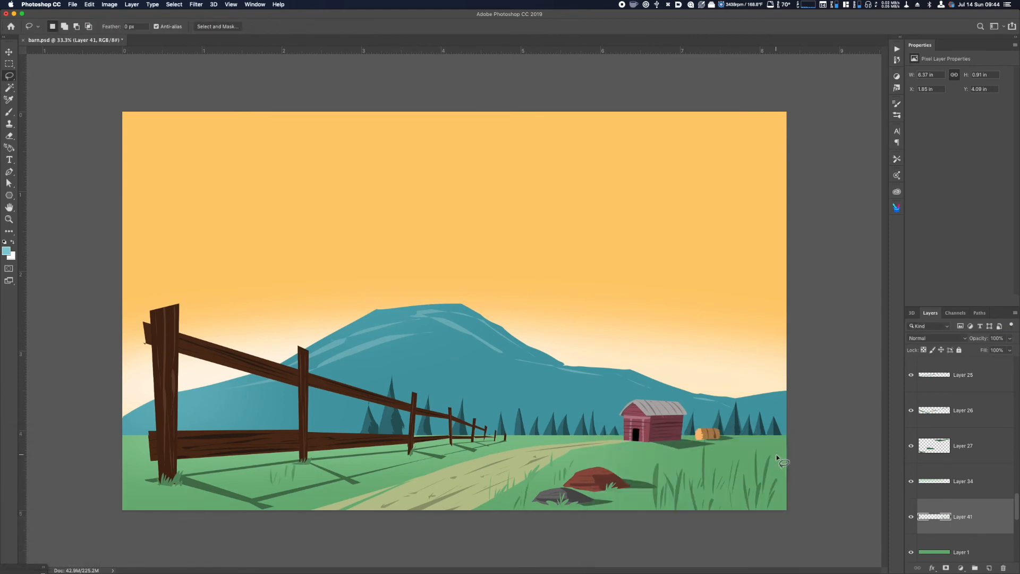
# - Lasso more grass blades on Layer 1 beside the rocks, around the fence posts and along the far edge of the path
pyautogui.moveTo(639, 517); pyautogui.dragTo(638, 514)
pyautogui.moveTo(643, 514)
pyautogui.mouseDown()
pyautogui.moveTo(630, 510)
pyautogui.moveTo(635, 477)
pyautogui.moveTo(636, 510)
pyautogui.mouseUp()
pyautogui.moveTo(643, 498); pyautogui.dragTo(650, 481)
pyautogui.moveTo(246, 486)
pyautogui.mouseDown()
pyautogui.moveTo(242, 462)
pyautogui.moveTo(249, 486)
pyautogui.mouseUp()
pyautogui.moveTo(138, 471); pyautogui.dragTo(156, 498)
pyautogui.moveTo(160, 500); pyautogui.dragTo(173, 503)
pyautogui.moveTo(179, 504); pyautogui.dragTo(191, 503)
pyautogui.moveTo(388, 472); pyautogui.dragTo(388, 479)
pyautogui.moveTo(383, 463); pyautogui.dragTo(388, 458)
pyautogui.moveTo(392, 461); pyautogui.dragTo(400, 447)
pyautogui.moveTo(475, 453); pyautogui.dragTo(488, 446)
pyautogui.moveTo(494, 452); pyautogui.dragTo(518, 441)
# - Copy the second set of grass blades to a new layer and darken it with Hue/Saturation at about Lightness -18
pyautogui.press('super+j')
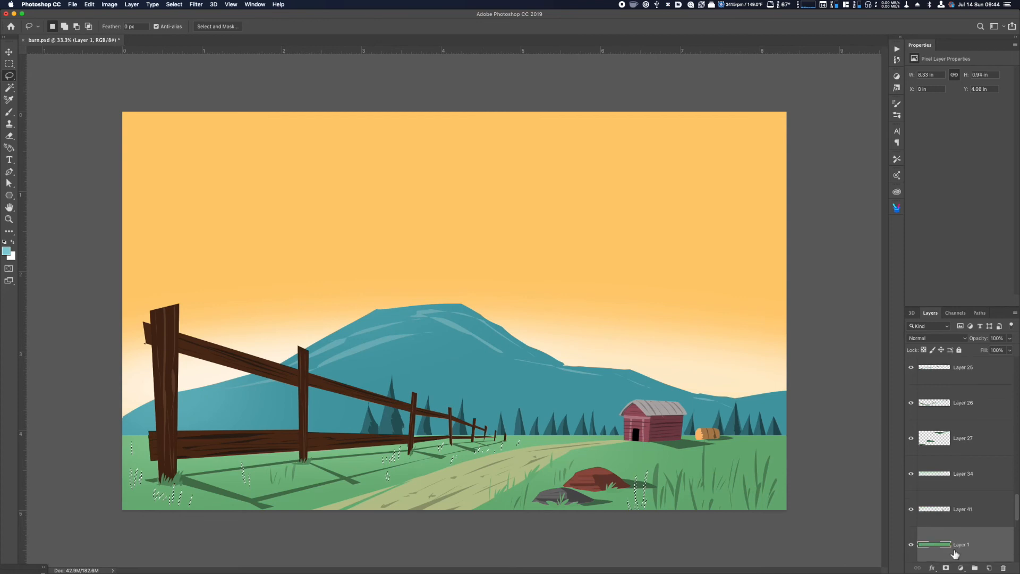
pyautogui.press('super+u')
pyautogui.moveTo(665, 529); pyautogui.dragTo(666, 528)
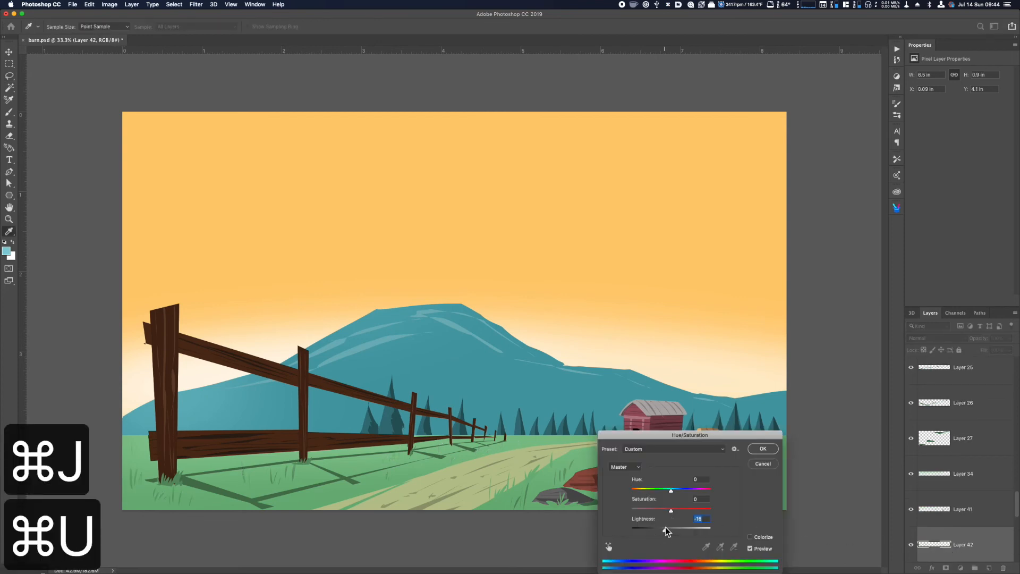
pyautogui.click(764, 449)
# - Merge the two grass layers, Layer 41 and Layer 42, and raise the merged layer above the fence's Layer 4
pyautogui.keyDown('shift'); pyautogui.click(969, 523); pyautogui.keyUp('shift')
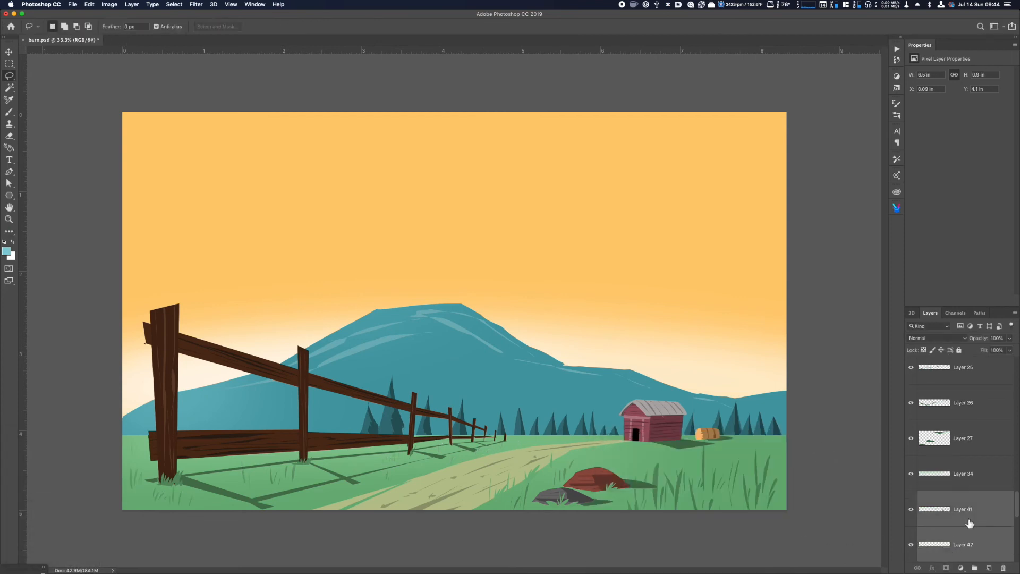
pyautogui.press('super+e')
pyautogui.press('super+bracketright')
pyautogui.press('super+bracketright')
pyautogui.press('super+bracketright')
pyautogui.press('super+bracketright')
pyautogui.press('super+bracketright')
pyautogui.press('super+bracketright')
pyautogui.press('super+bracketright')
pyautogui.press('super+bracketright')
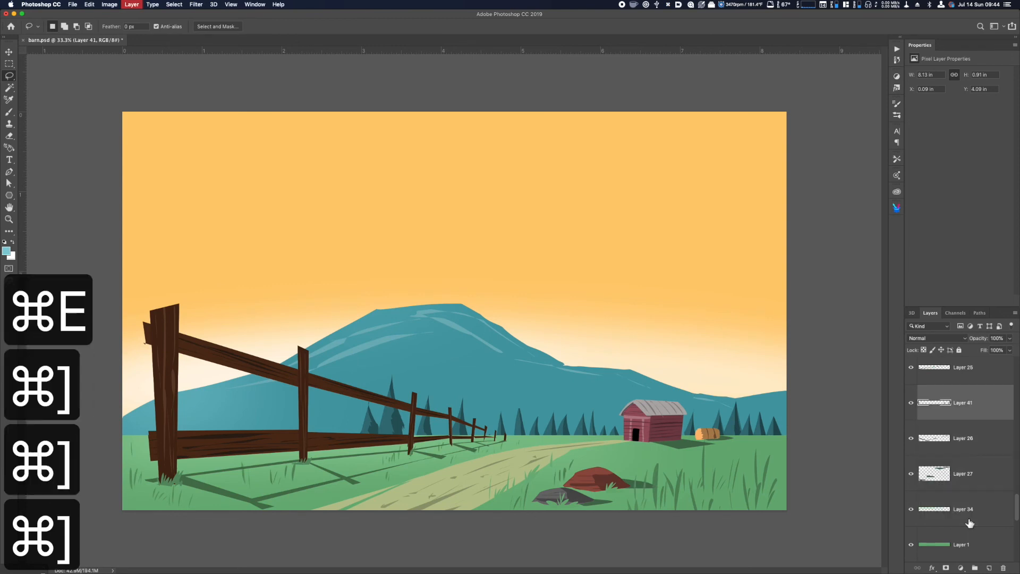
# - Compare the illustration in the grayscale proof preview and in colour to check the new grass values
pyautogui.press('super+minus')
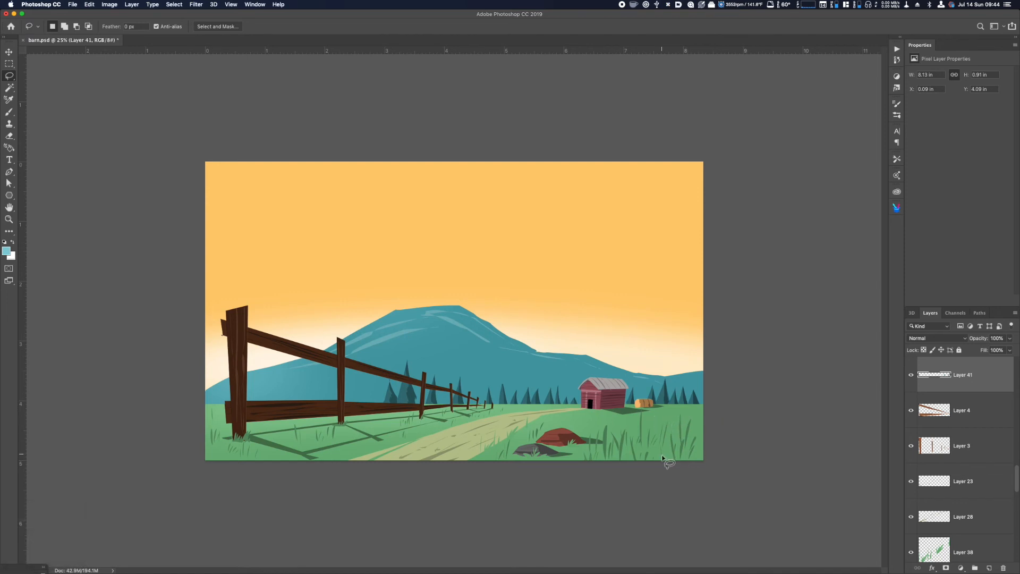
pyautogui.press('super+y')
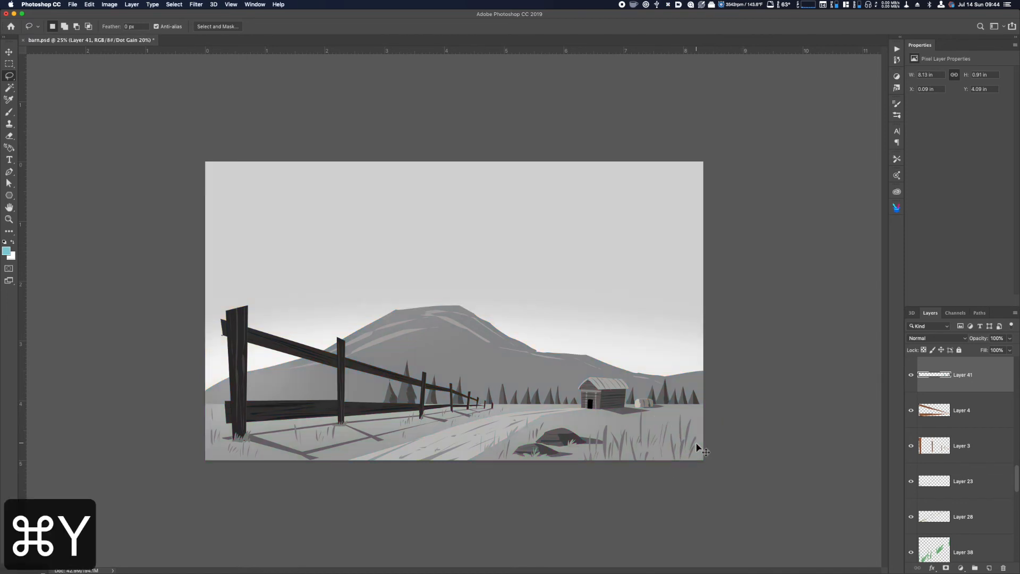
pyautogui.press('super+y')
pyautogui.press('super+equal')
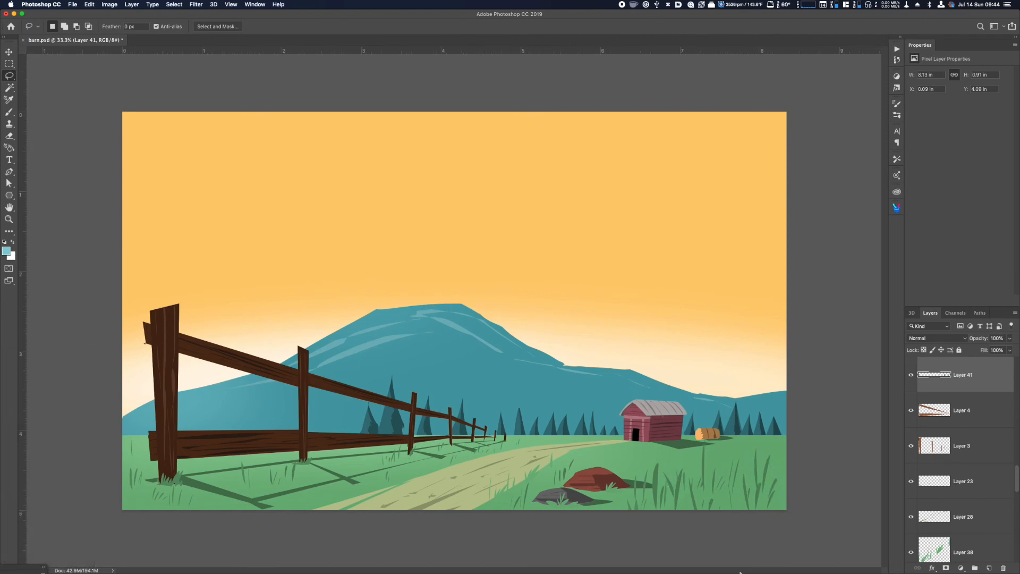
# - Add a new layer above Layer 39 and set its blend mode to Screen
pyautogui.moveTo(1016, 477); pyautogui.dragTo(1014, 357)
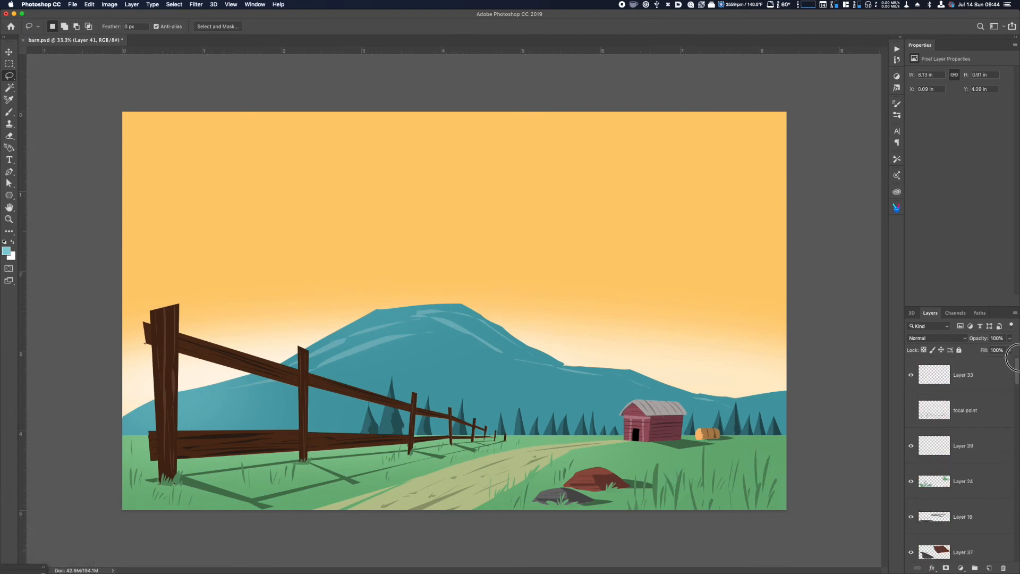
pyautogui.click(973, 453)
pyautogui.press('shift+super+n')
pyautogui.press('shift+super+Return')
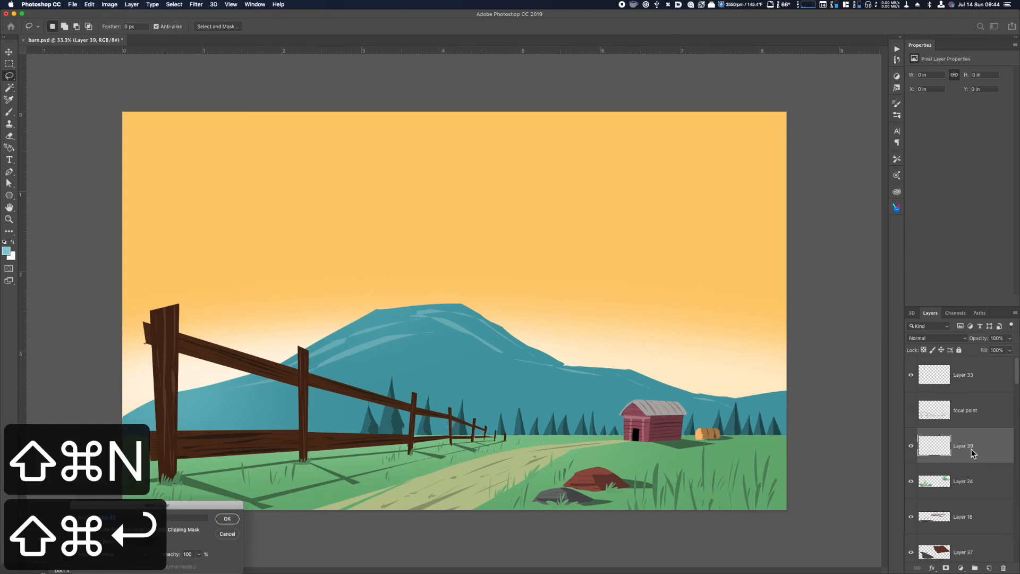
pyautogui.click(928, 340)
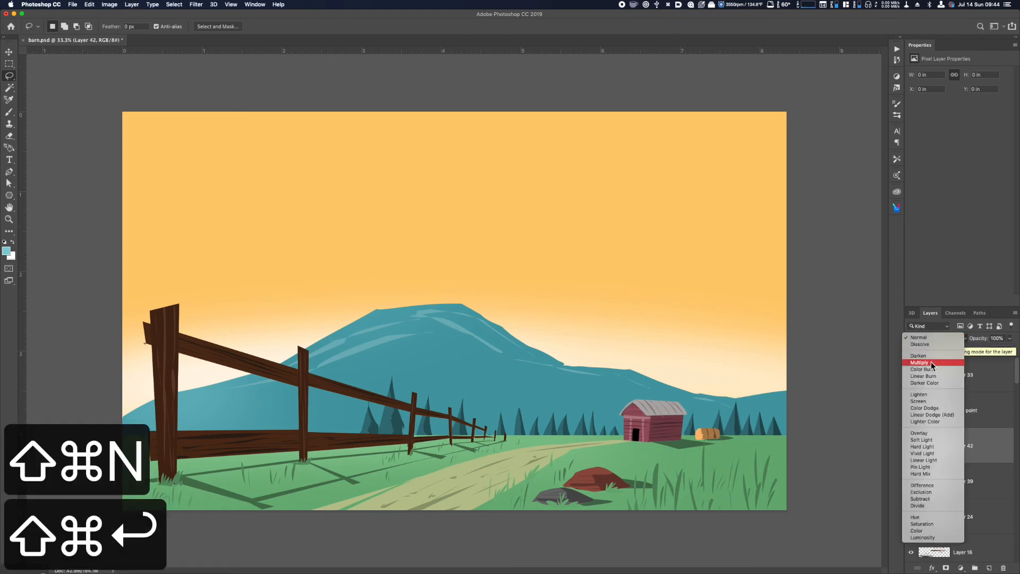
pyautogui.click(930, 401)
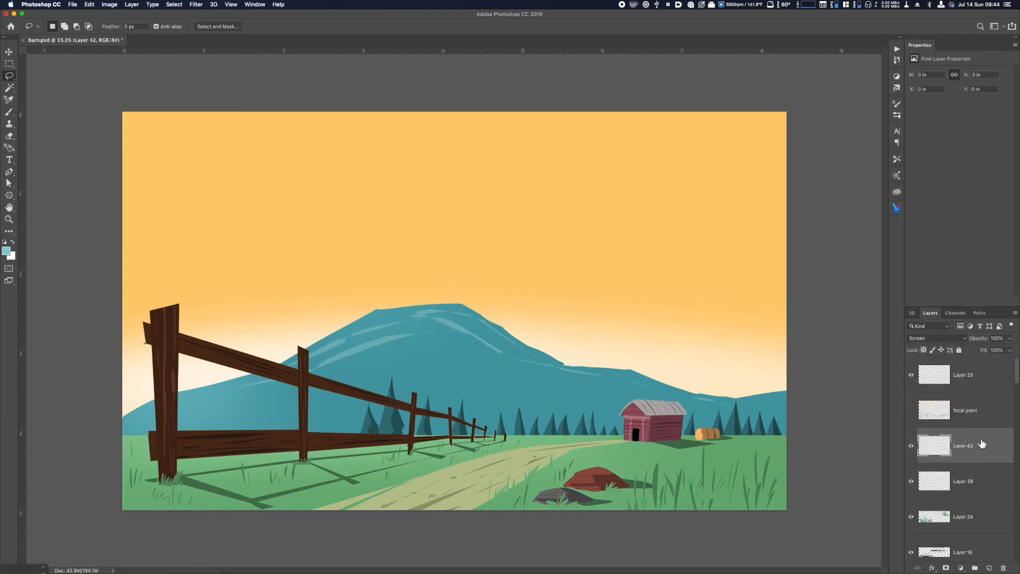
# - Sample the red of the foreground rock as the painting colour for the Brush tool
pyautogui.click(897, 209)
pyautogui.click(896, 209)
pyautogui.press('i')
pyautogui.click(598, 469)
pyautogui.press('b')
pyautogui.click(610, 399)
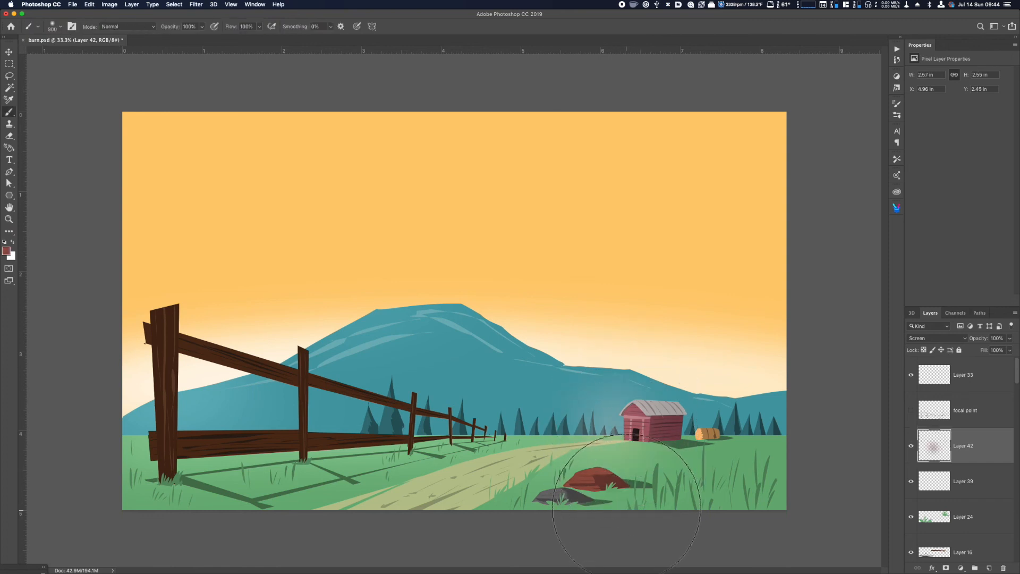
pyautogui.click(630, 410)
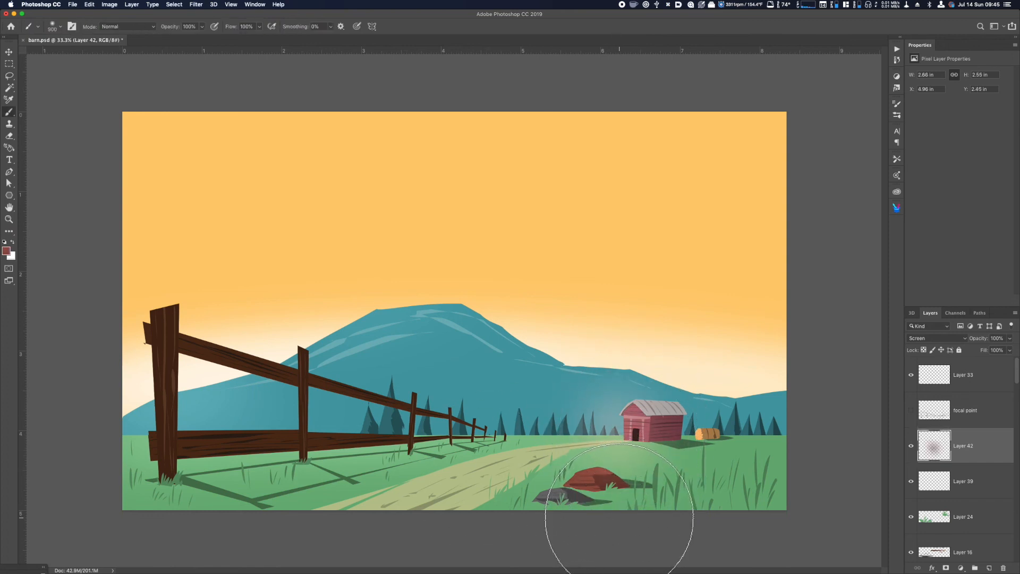
pyautogui.press('super+z')
pyautogui.press('super+z')
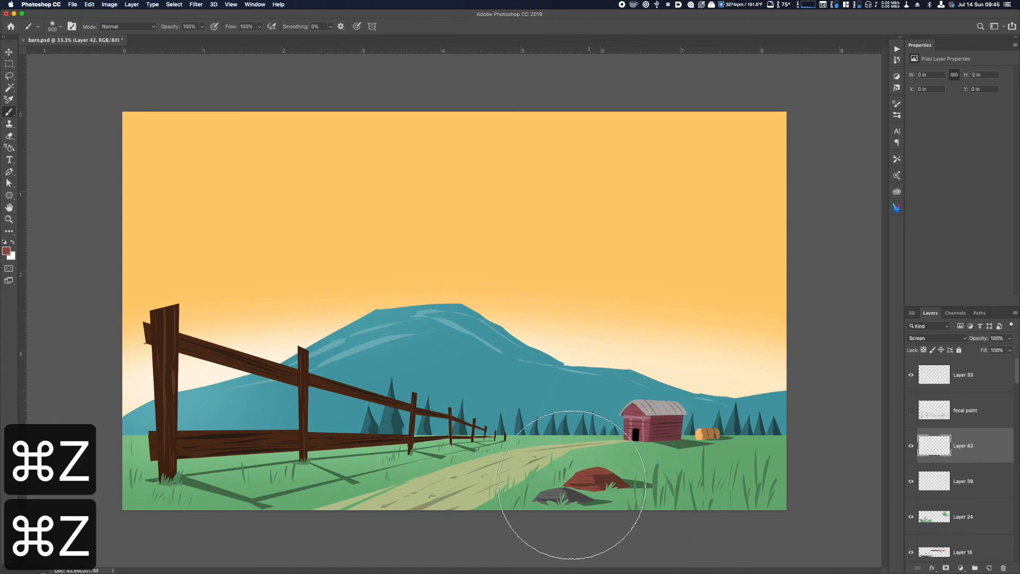
# - Set the foreground colour to a bright, saturated red and brush a large soft glow over the barn, path and fence on Layer 42
pyautogui.click(8, 251)
pyautogui.click(103, 451)
pyautogui.click(181, 439)
pyautogui.click(615, 428)
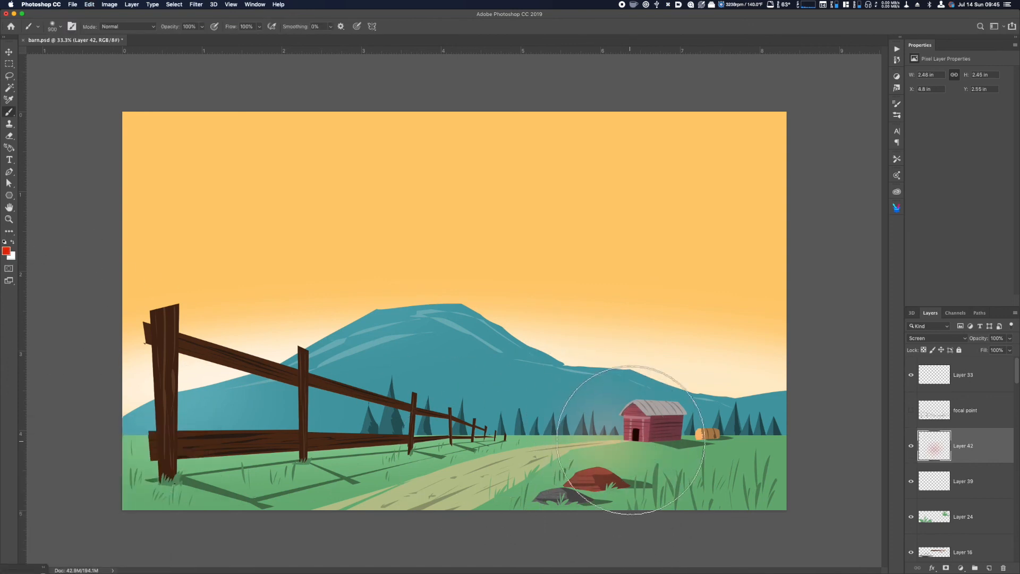
pyautogui.moveTo(563, 438); pyautogui.dragTo(472, 462)
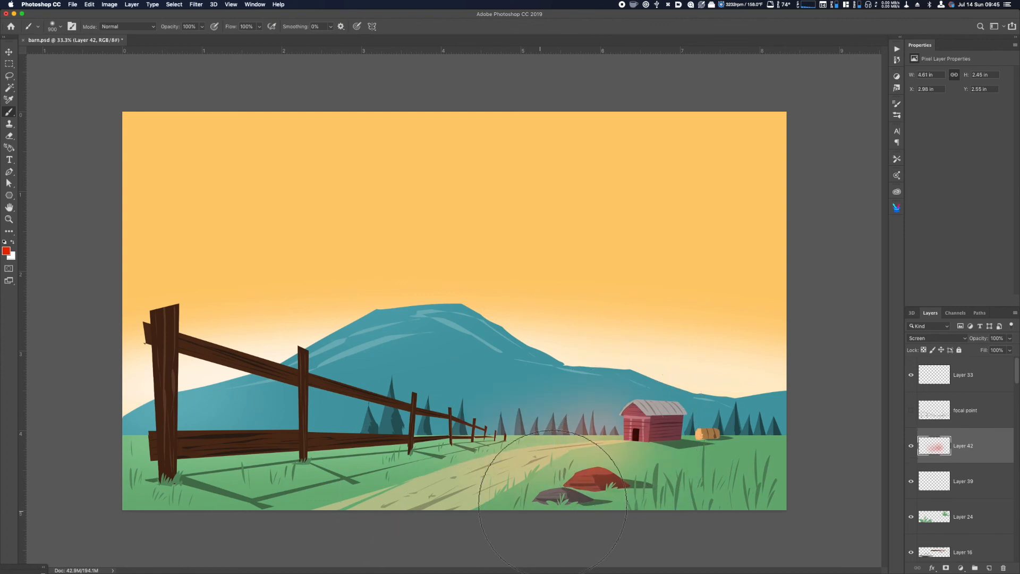
pyautogui.click(204, 348)
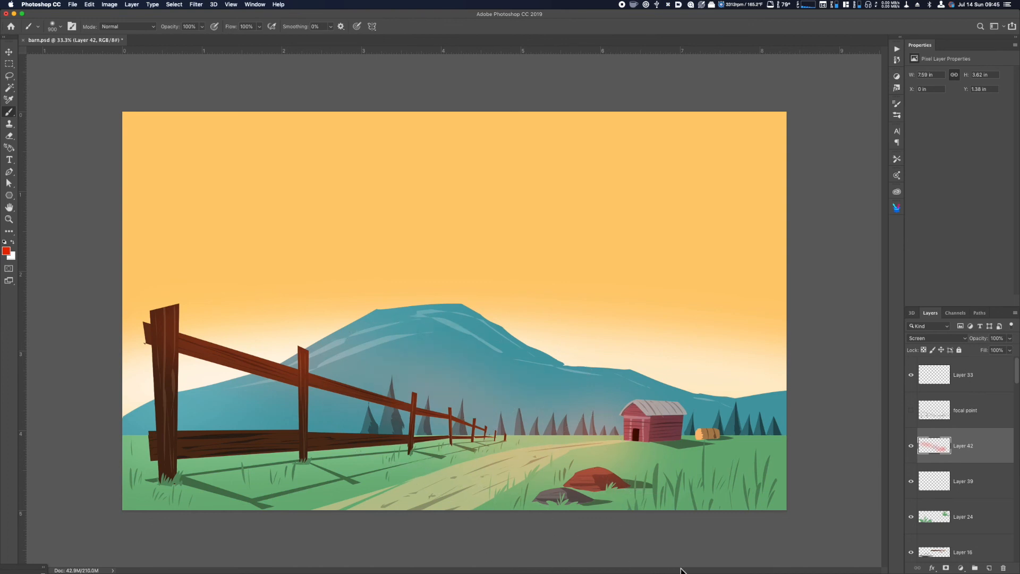
pyautogui.press('super+minus')
pyautogui.press('super+equal')
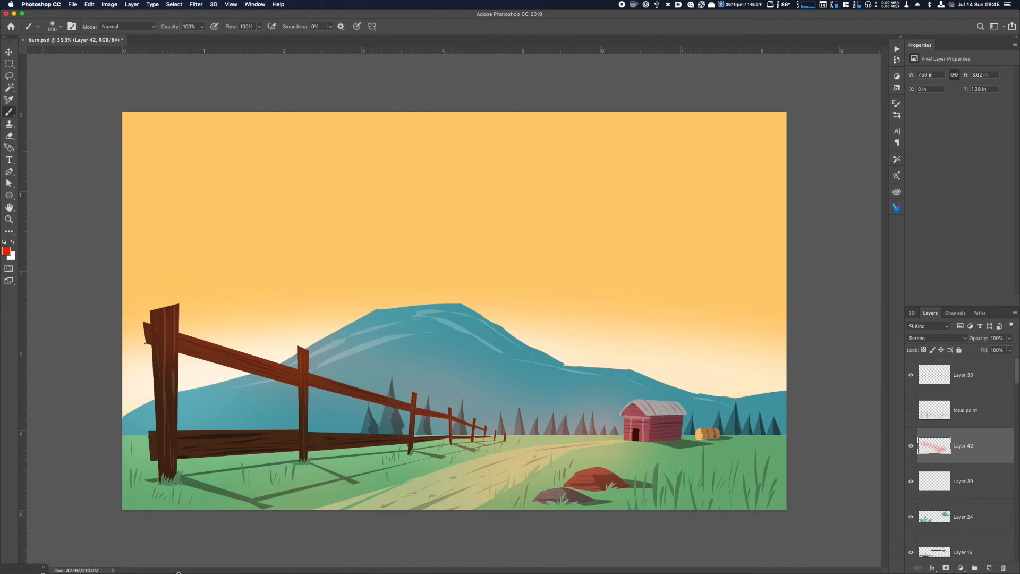
# - Undo the last glow strokes, then brush the soft red glow over the upper fence, the barn and the grass beyond it
pyautogui.press('super+z')
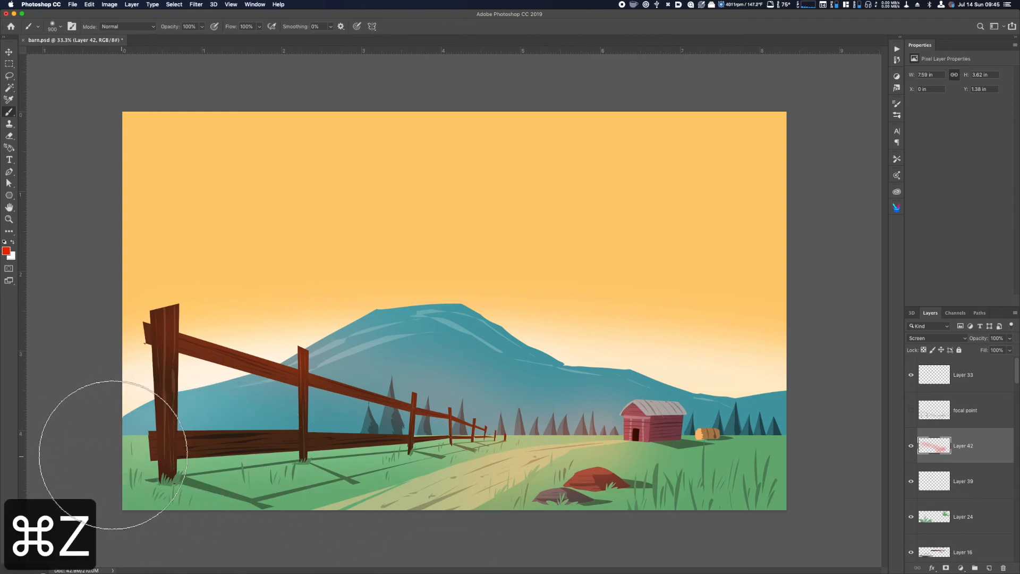
pyautogui.press('super+z')
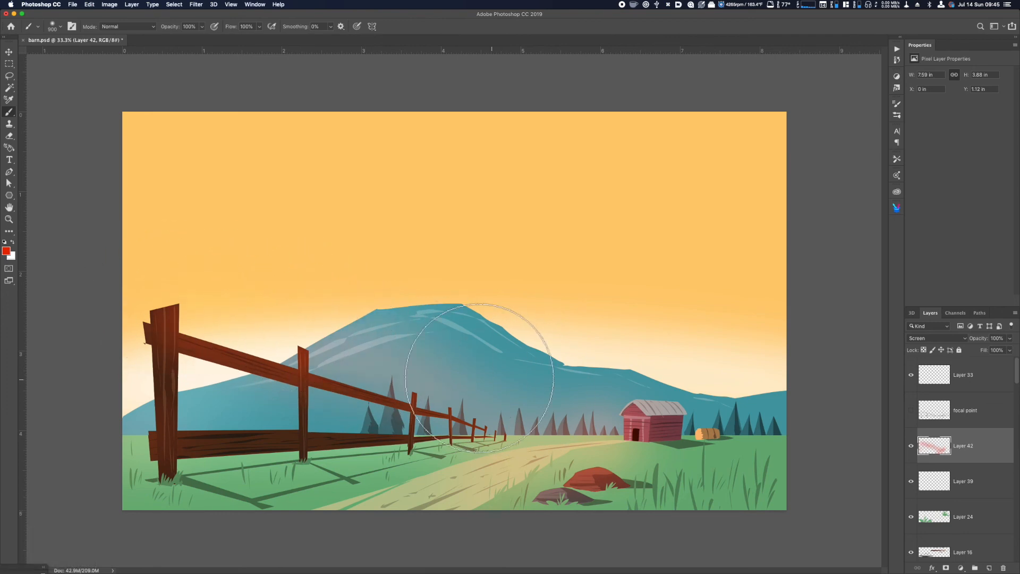
pyautogui.moveTo(583, 411); pyautogui.dragTo(717, 450)
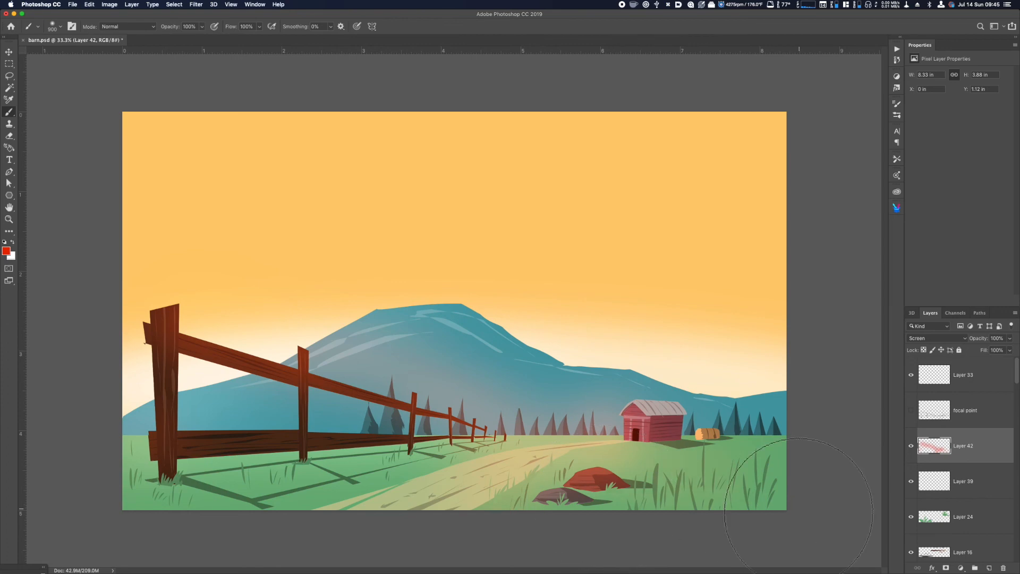
pyautogui.press('v')
pyautogui.press('super+minus')
pyautogui.press('super+equal')
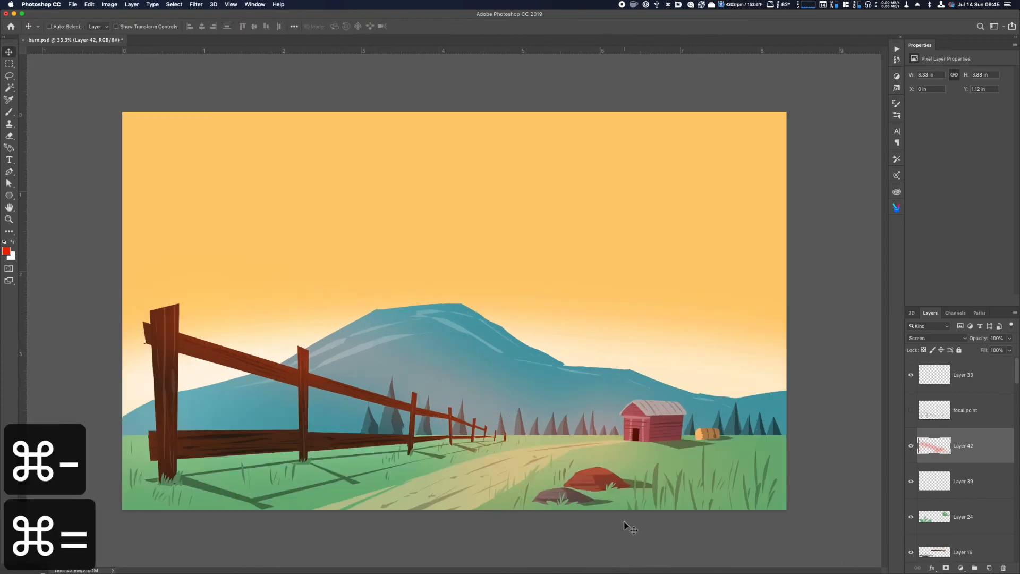